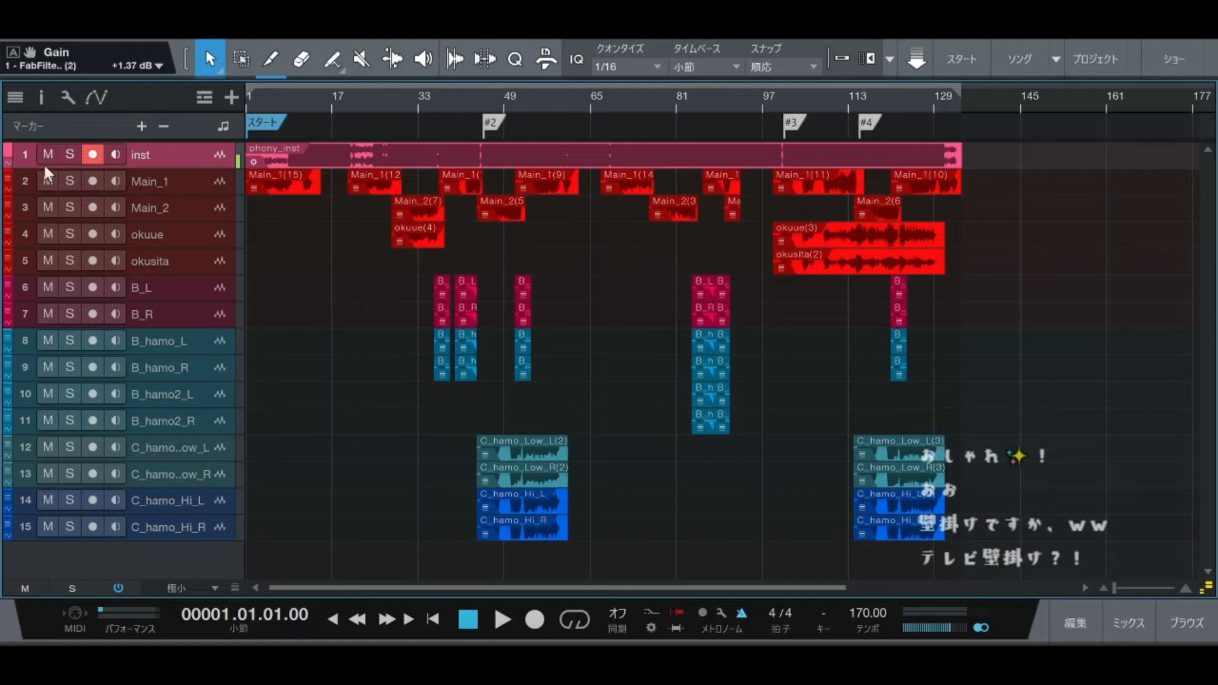
Step: Play the song's opening with only the inst track soloed, and lift the solo when playback is stopped
{"action": "left_click", "coordinate": [70, 155]}
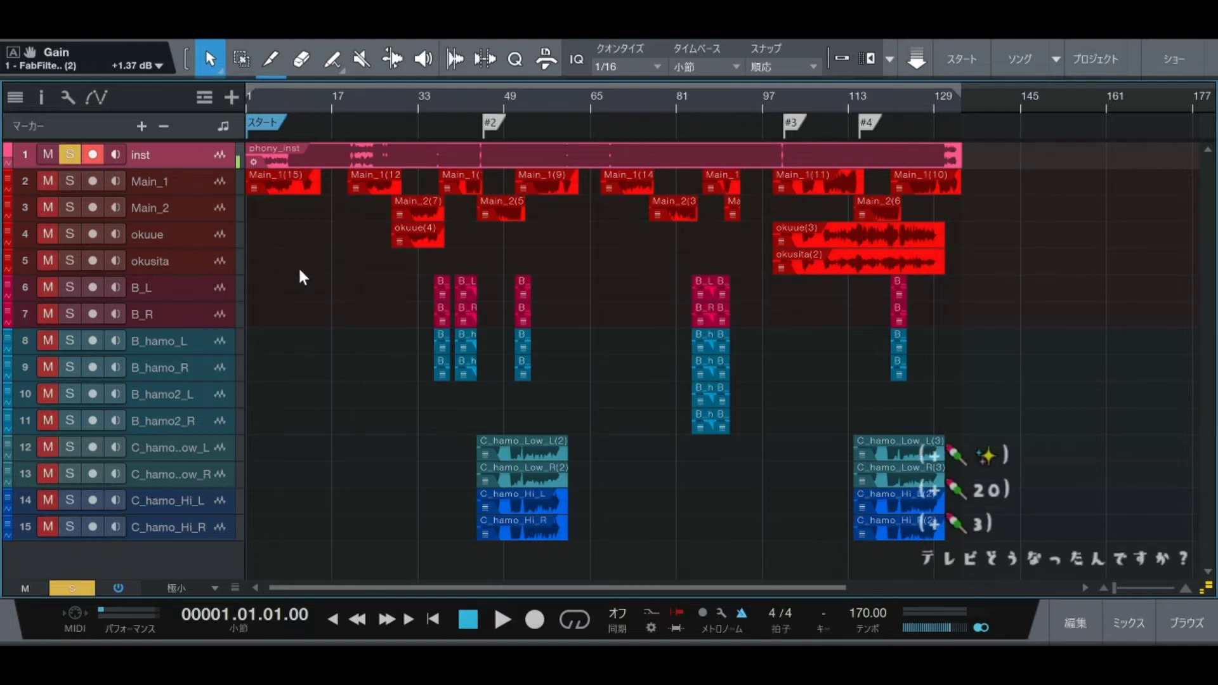
{"action": "key", "text": "space"}
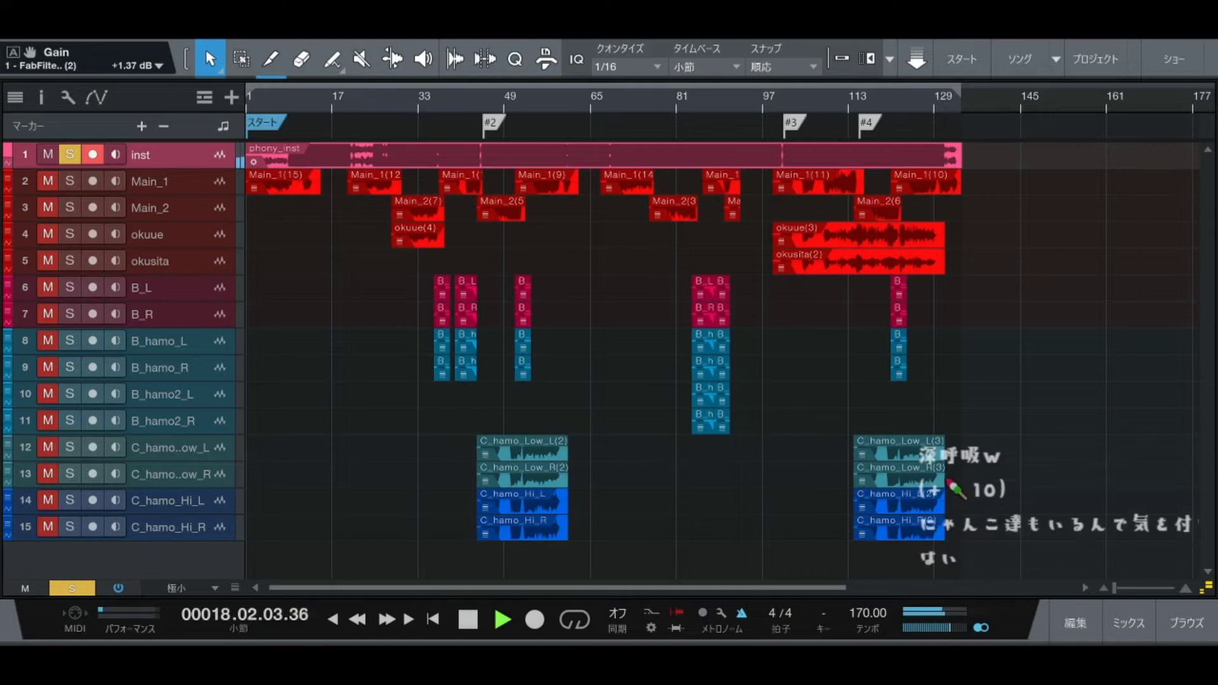
{"action": "key", "text": "space"}
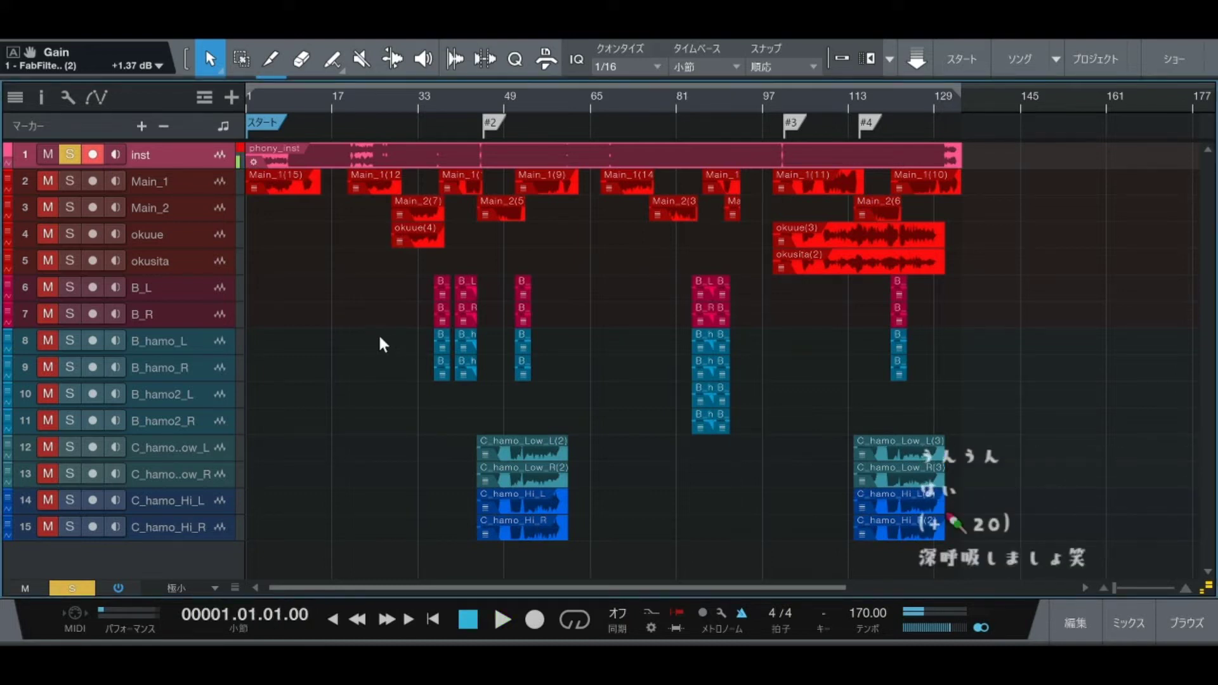
{"action": "key", "text": "s"}
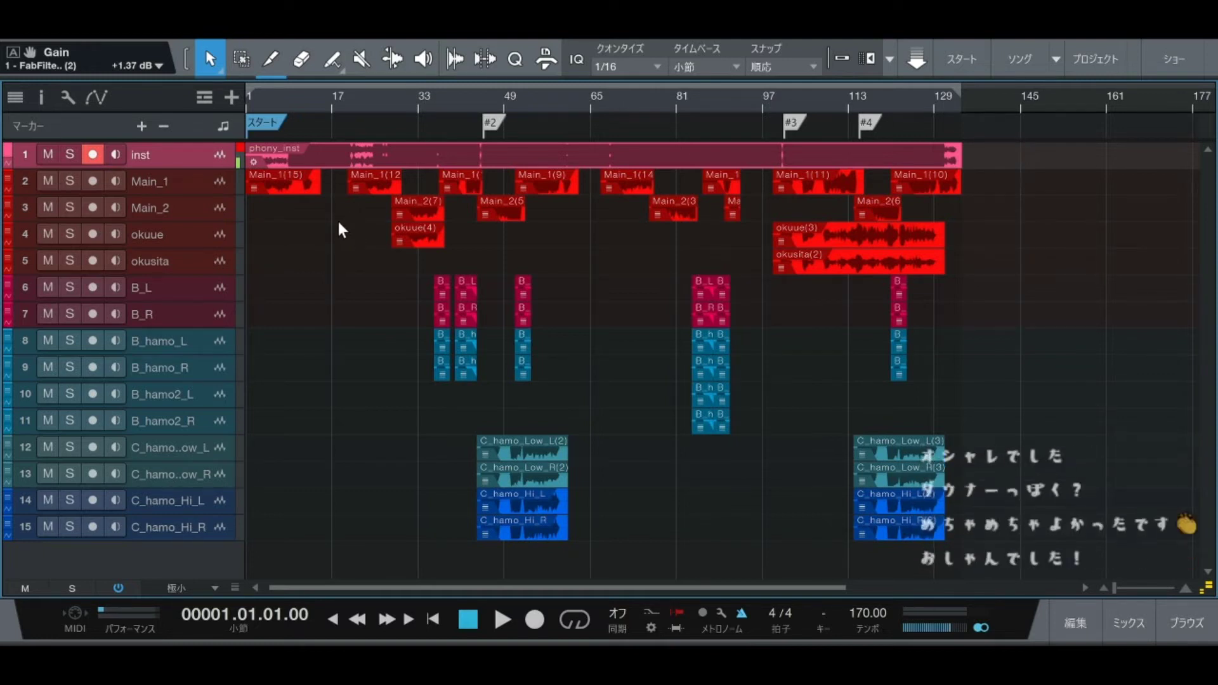
Step: Set the track height to 小 and play the opening of the Main_1 vocal track soloed from bar 1
{"action": "key", "text": "z"}
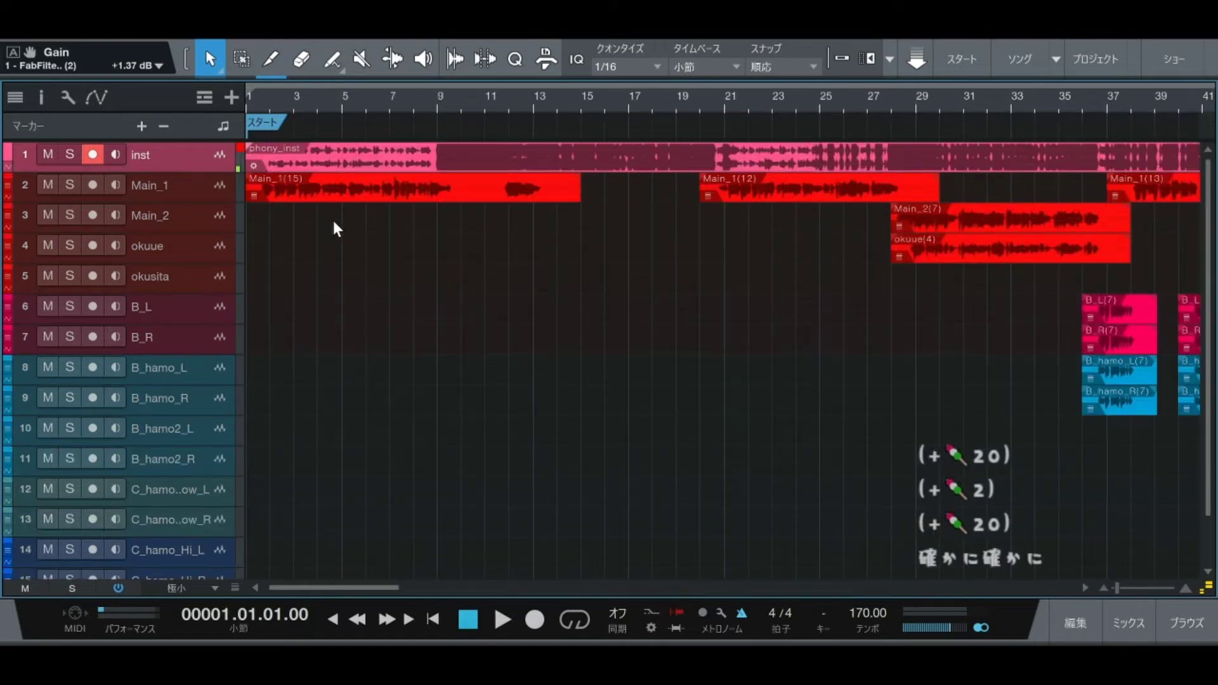
{"action": "scroll", "coordinate": [376, 101], "scroll_direction": "up", "scroll_amount": 2}
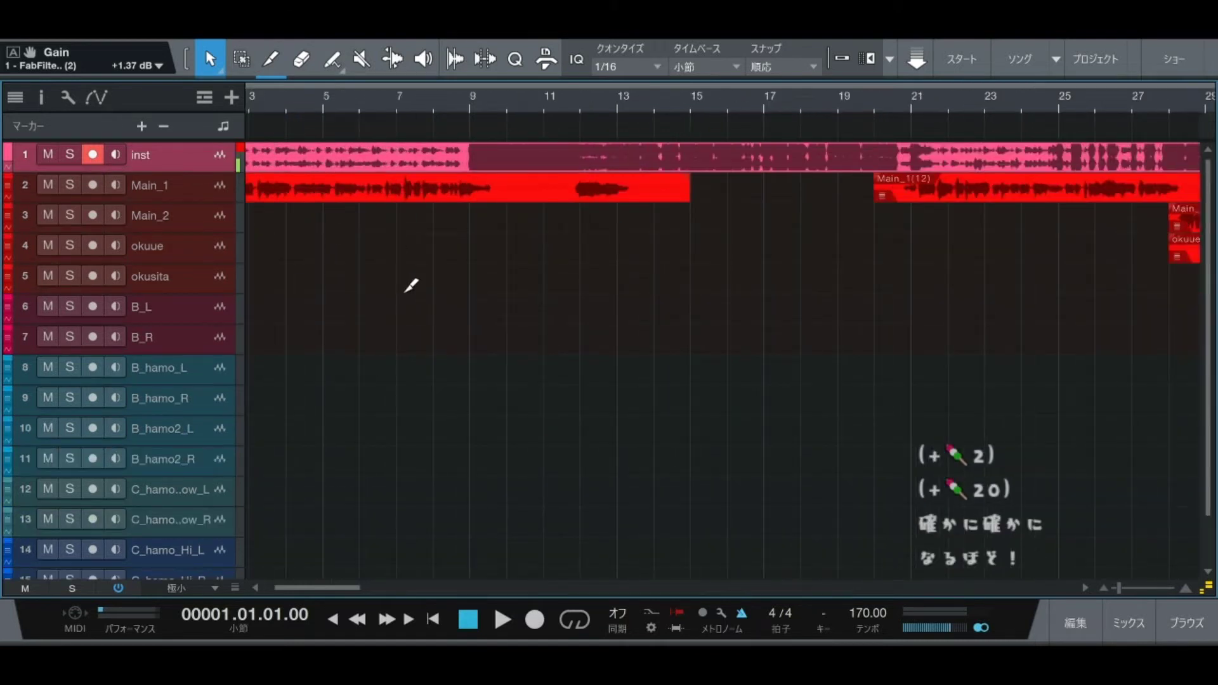
{"action": "key", "text": "shift+e"}
{"action": "scroll", "coordinate": [431, 267], "scroll_direction": "left", "scroll_amount": 2}
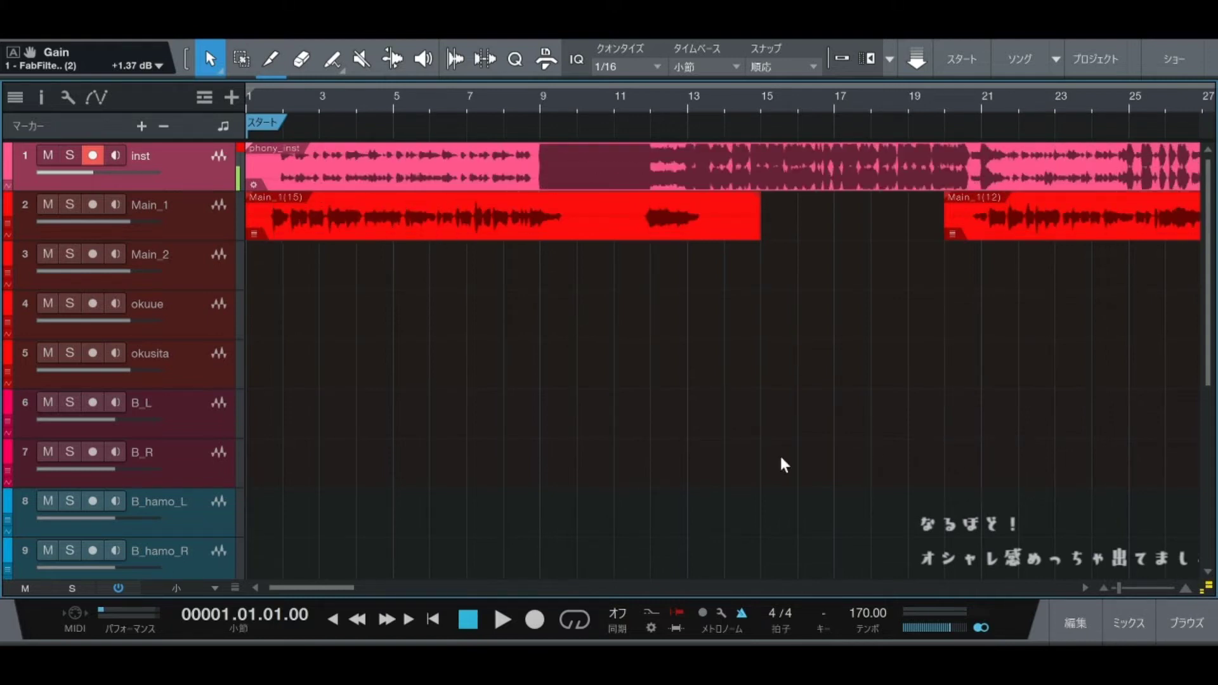
{"action": "left_click", "coordinate": [222, 226]}
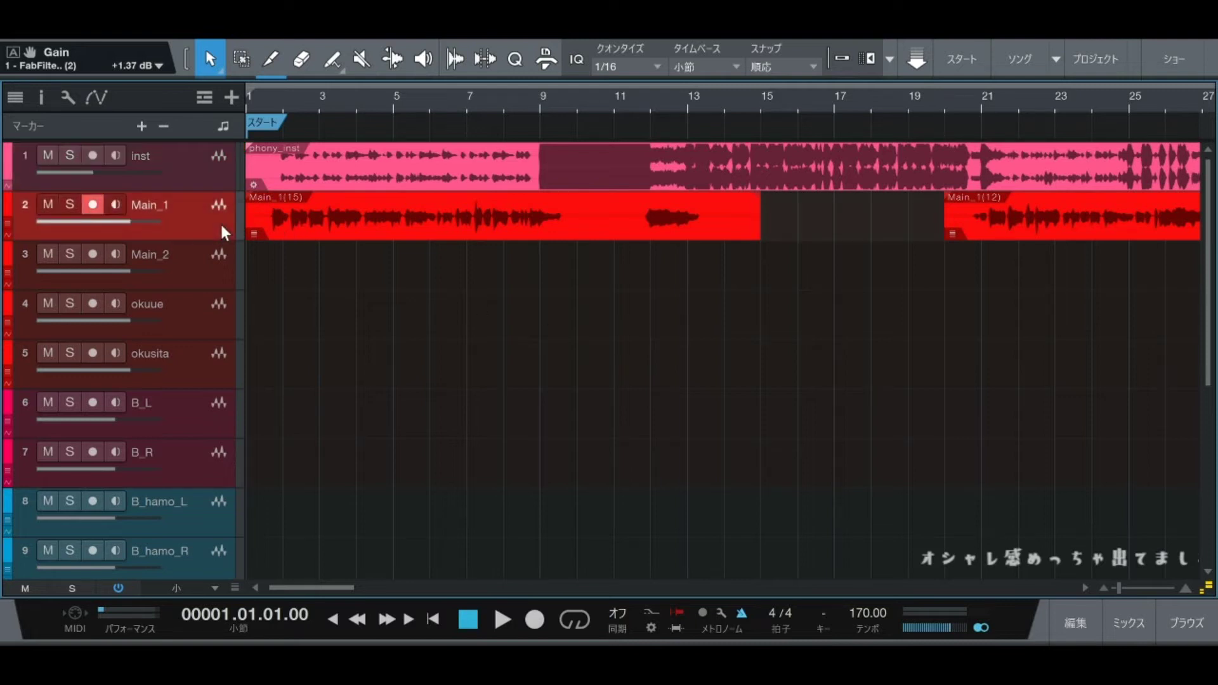
{"action": "key", "text": "s"}
{"action": "key", "text": "space"}
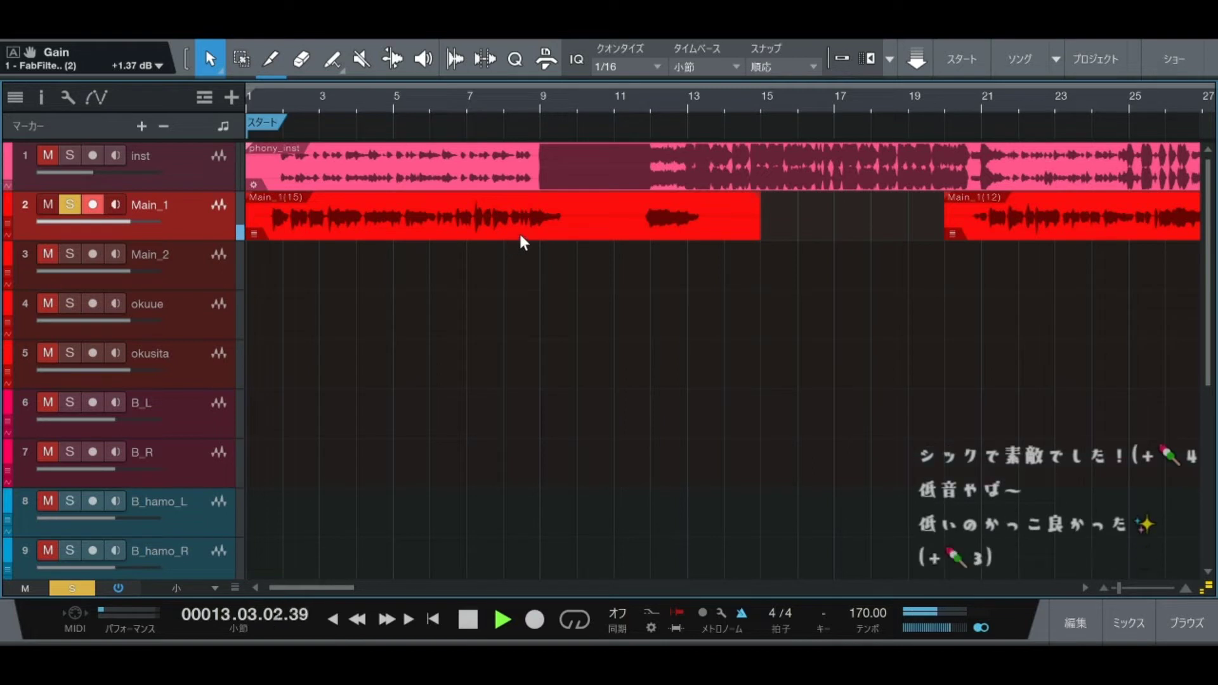
{"action": "key", "text": "space"}
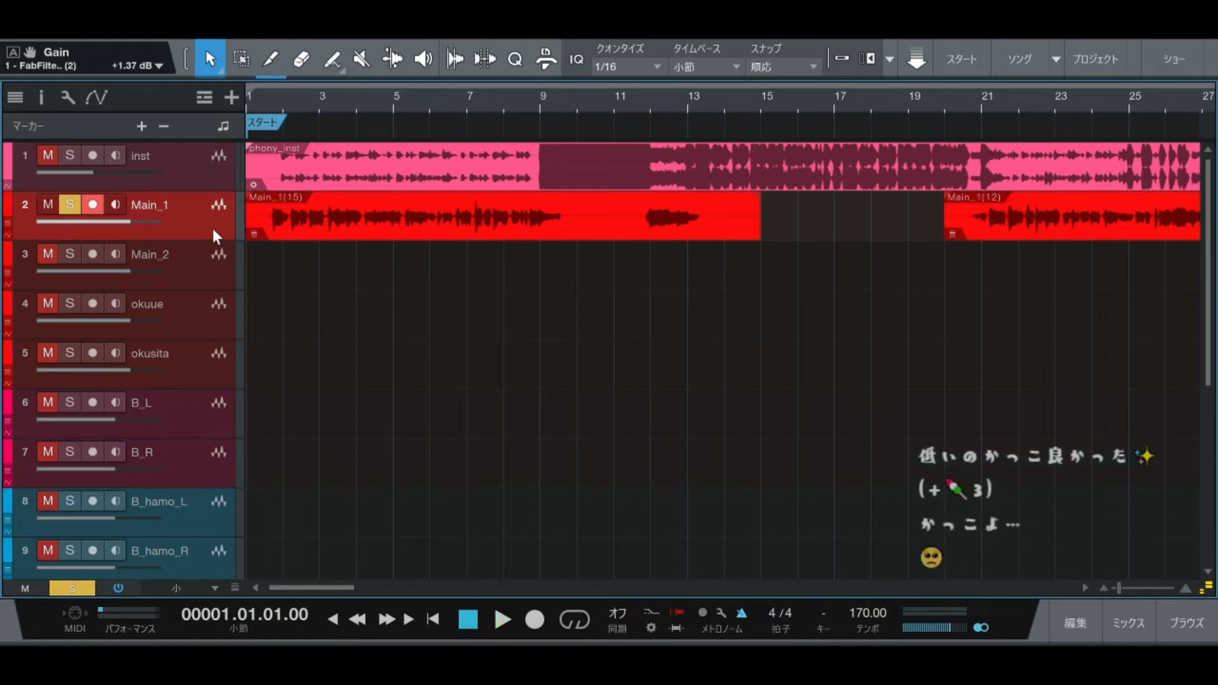
Step: Play inst briefly together with Main_1 by soloing both, and then unsolo and mute the inst track
{"action": "left_click", "coordinate": [214, 168]}
{"action": "key", "text": "s"}
{"action": "key", "text": "space"}
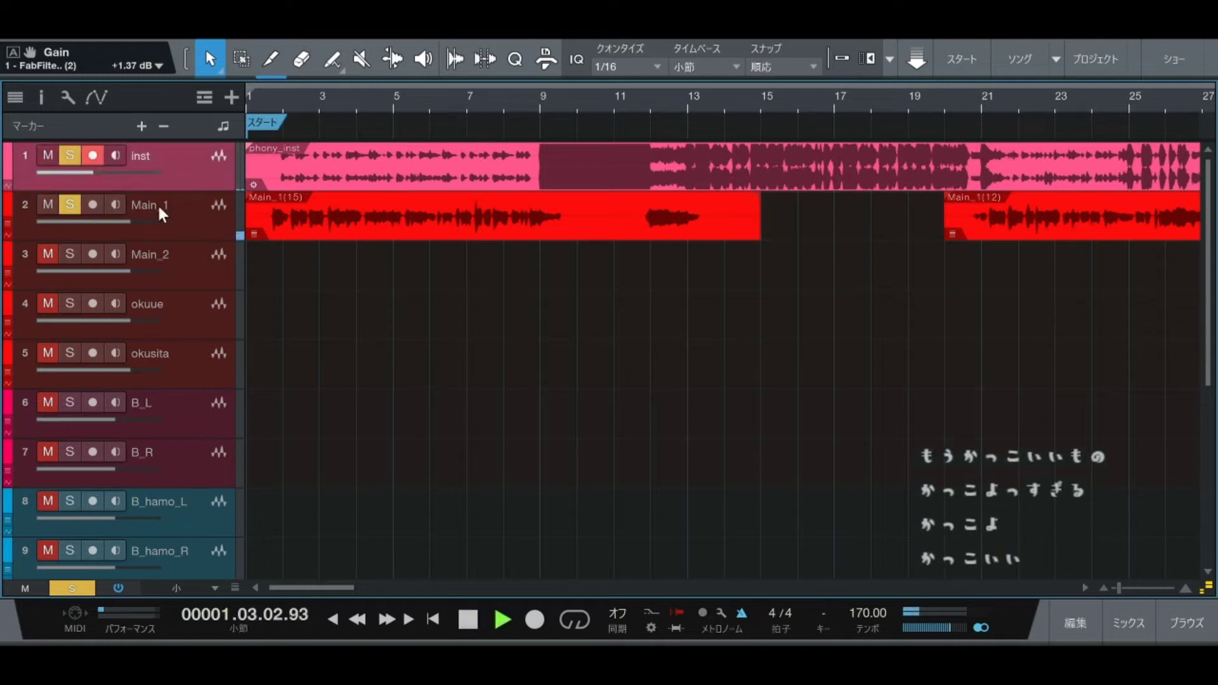
{"action": "key", "text": "space"}
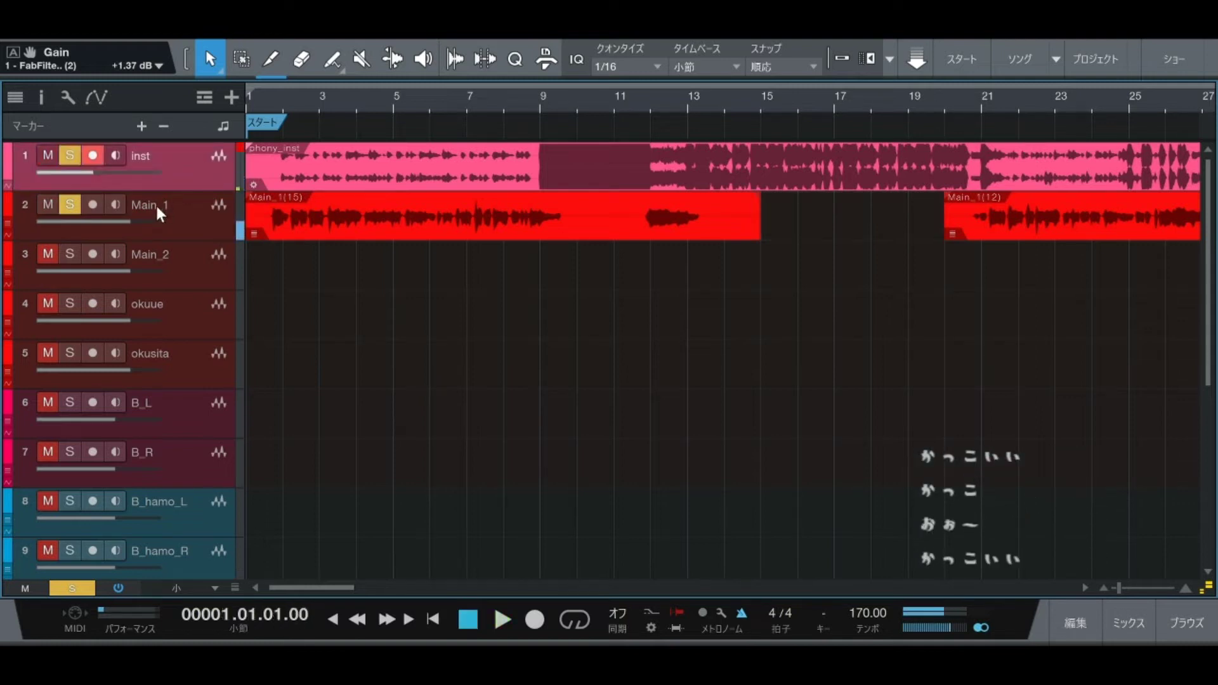
{"action": "left_click", "coordinate": [70, 156]}
{"action": "left_click", "coordinate": [48, 155]}
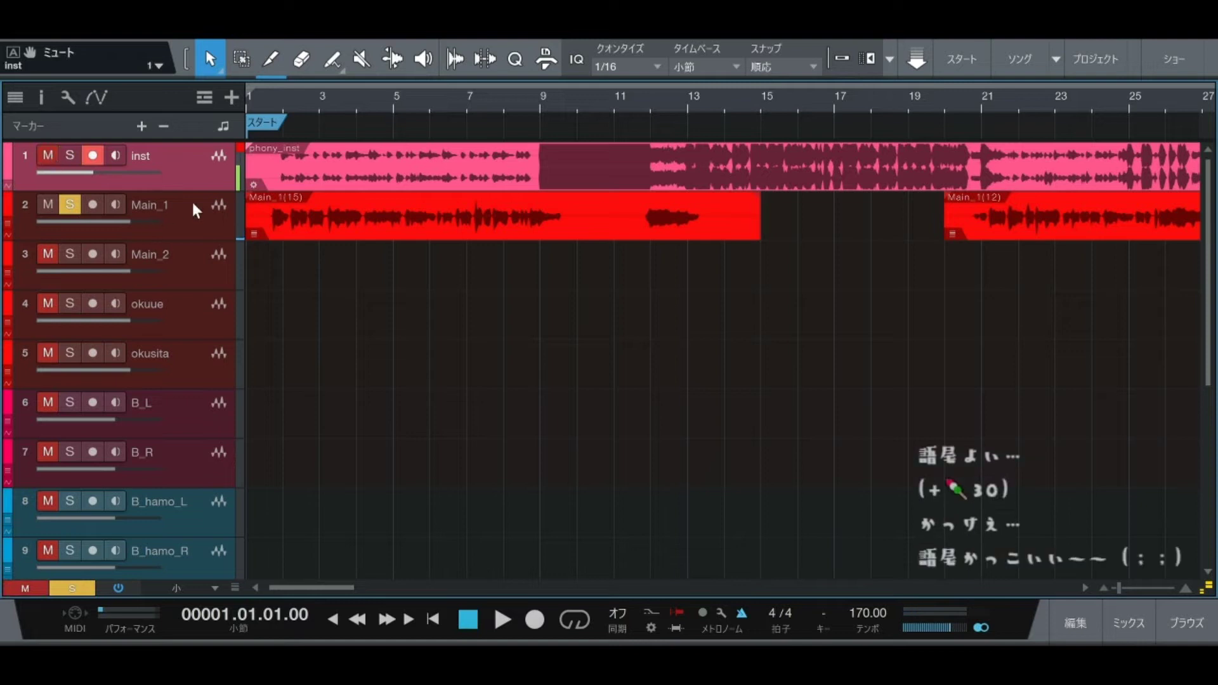
Step: Play the first Main_1 clip soloed without the instrumental, and lift the track's solo after stopping
{"action": "left_click", "coordinate": [344, 218]}
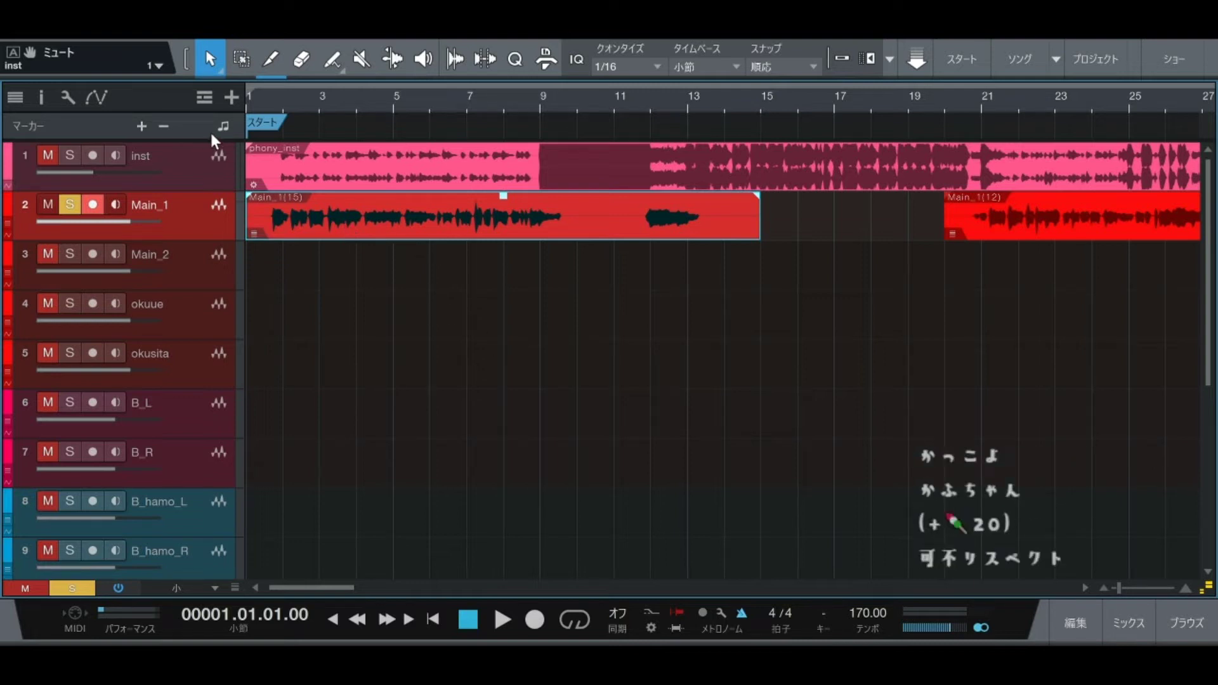
{"action": "scroll", "coordinate": [483, 219], "scroll_direction": "down", "scroll_amount": 1}
{"action": "scroll", "coordinate": [538, 205], "scroll_direction": "up", "scroll_amount": 1}
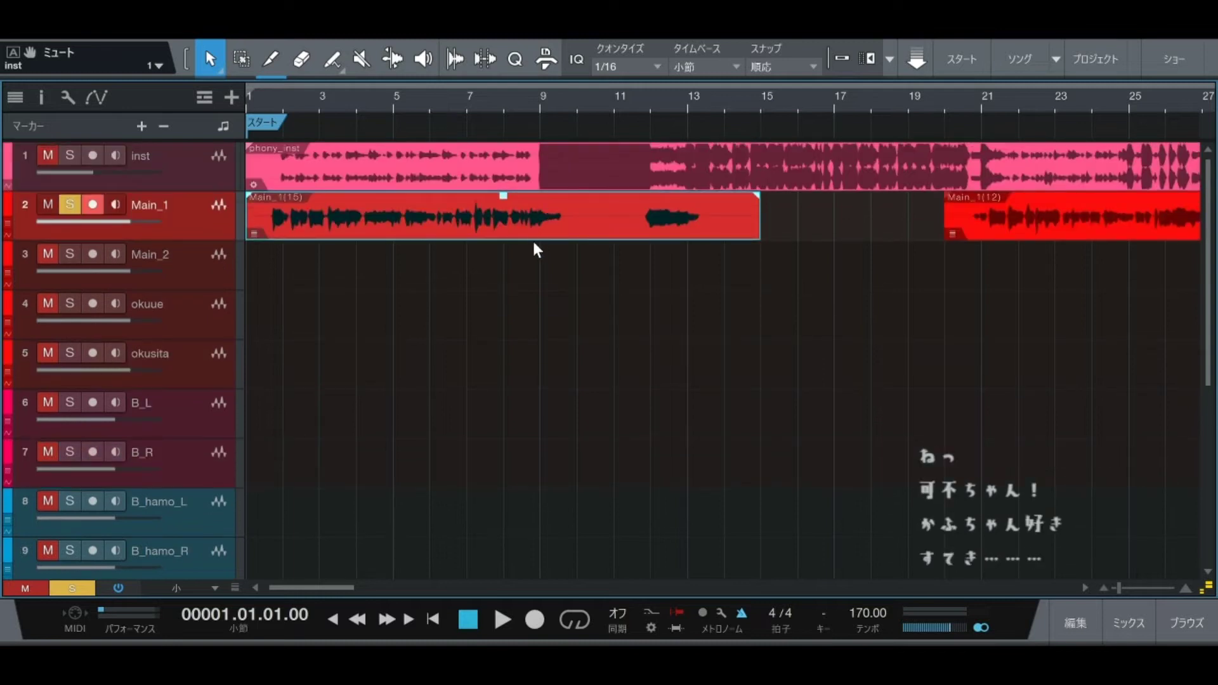
{"action": "left_click", "coordinate": [520, 263]}
{"action": "left_click", "coordinate": [504, 223]}
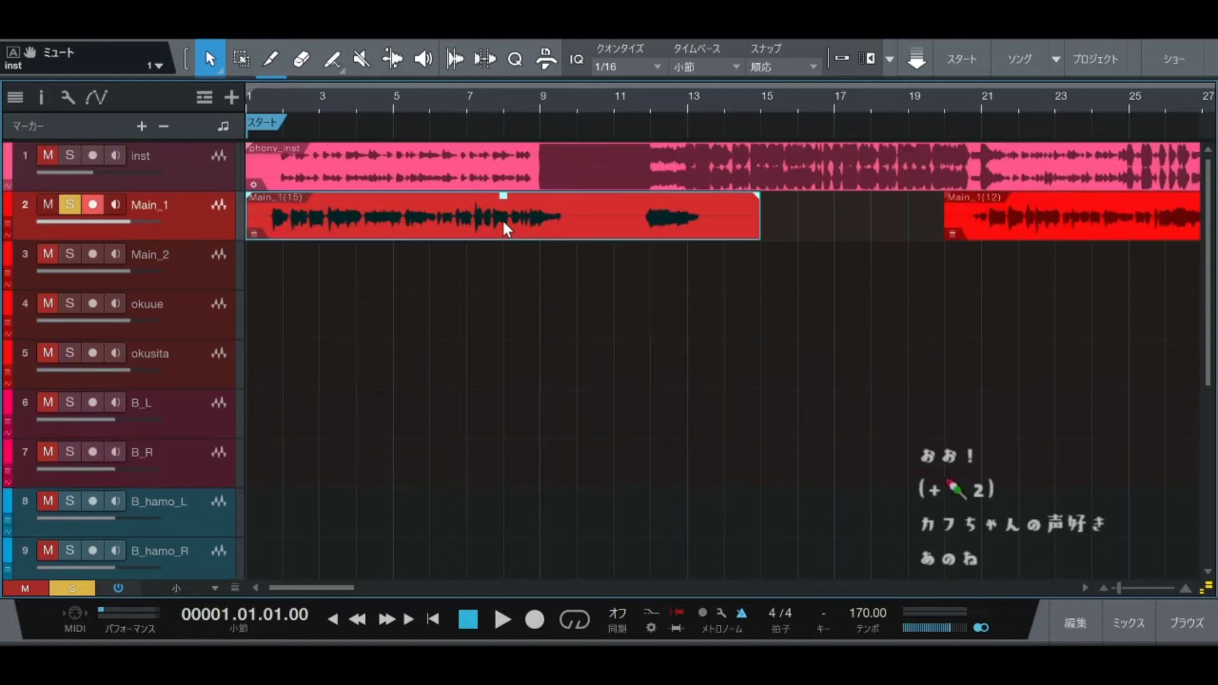
{"action": "key", "text": "space"}
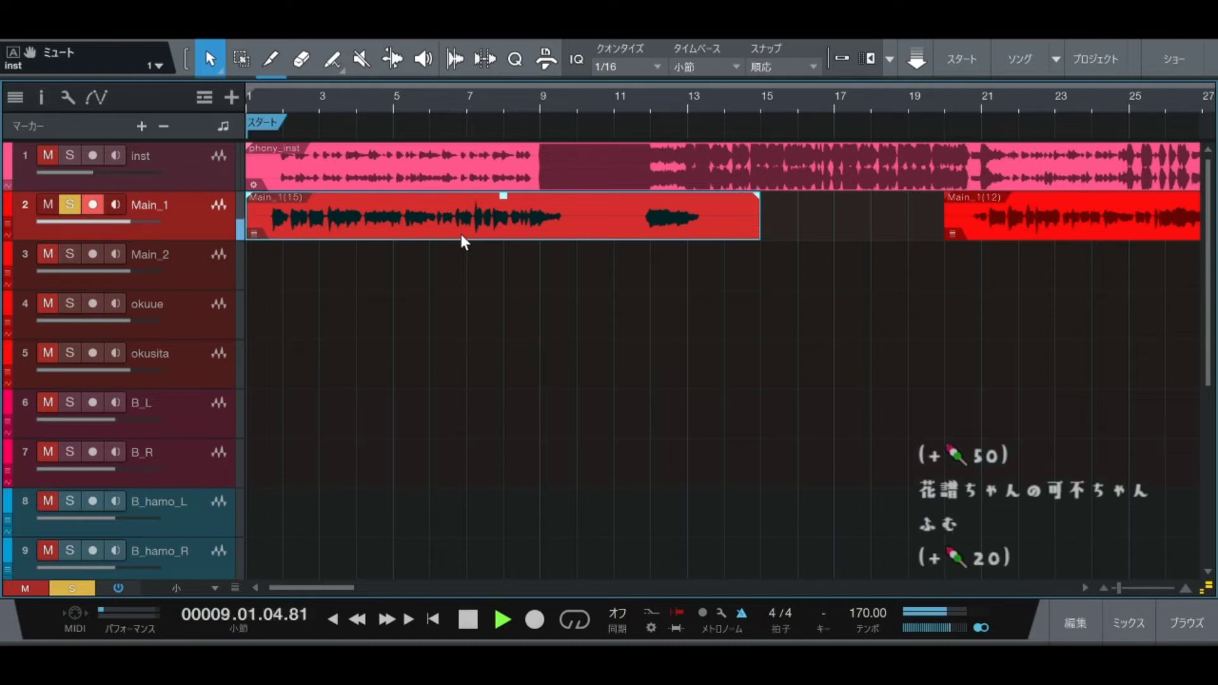
{"action": "key", "text": "space"}
{"action": "key", "text": "s"}
{"action": "left_click", "coordinate": [514, 307]}
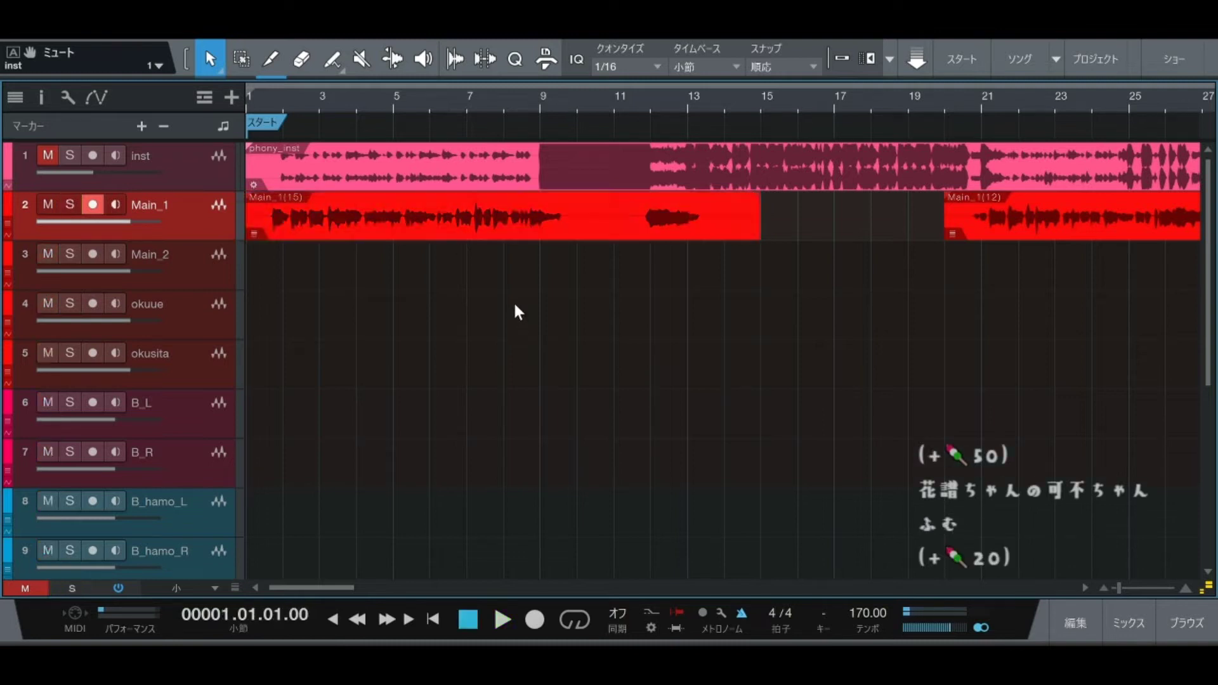
Step: Advance the playhead bar by bar from the start to bar 14
{"action": "key", "text": "KP_Add"}
{"action": "key", "text": "KP_Add"}
{"action": "key", "text": "KP_Add"}
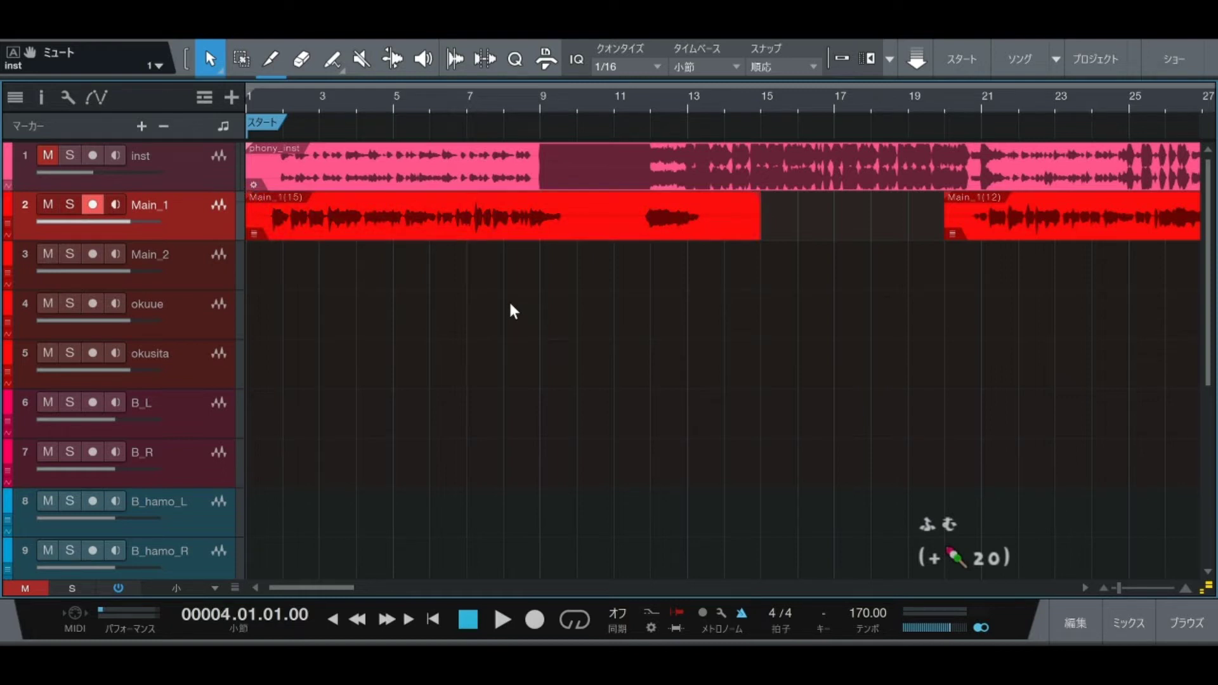
{"action": "key", "text": "KP_Add"}
{"action": "key", "text": "KP_Add"}
{"action": "key", "text": "KP_Add"}
{"action": "key", "text": "KP_Add"}
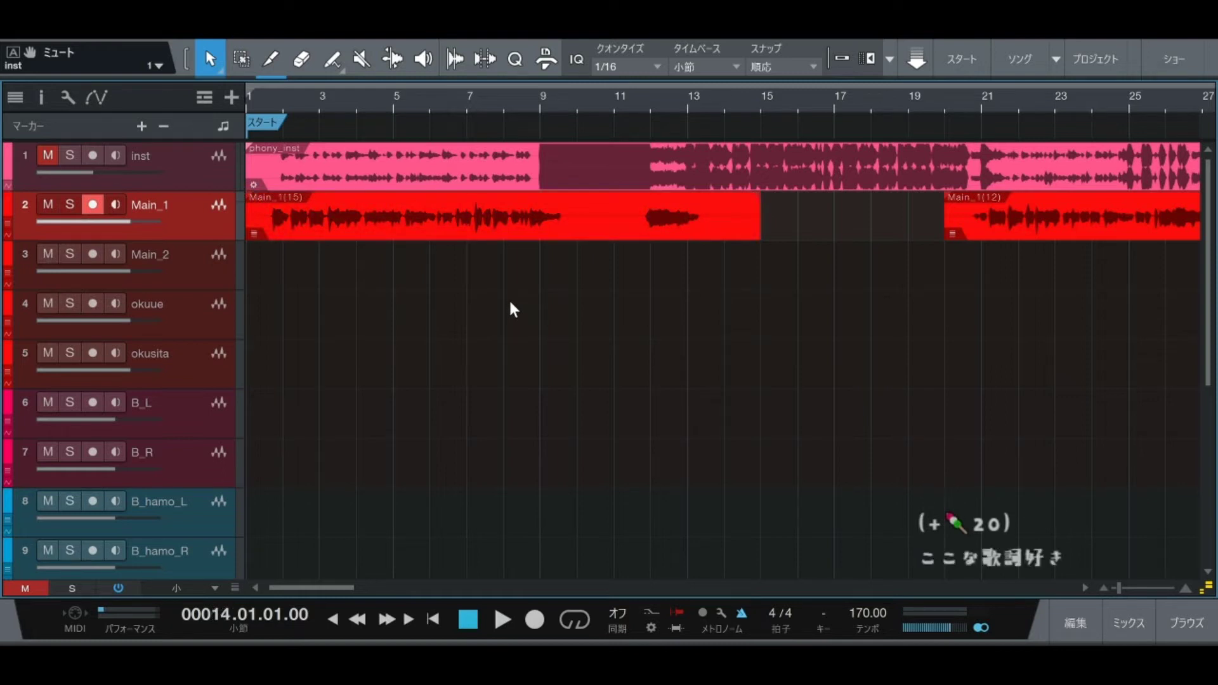
Step: Expand the take layers of the Main_1 track at オーバービュー track height and look through the recorded takes of the opening section
{"action": "left_click", "coordinate": [213, 226]}
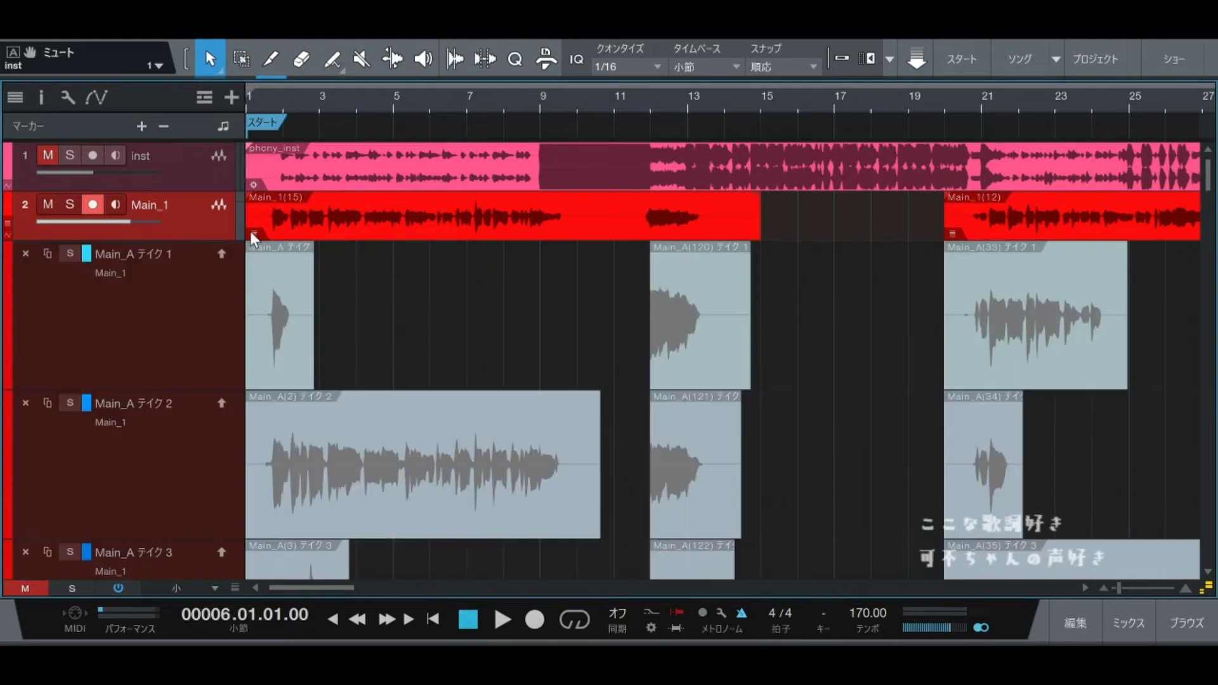
{"action": "key", "text": "shift+w"}
{"action": "scroll", "coordinate": [376, 314], "scroll_direction": "down", "scroll_amount": 3}
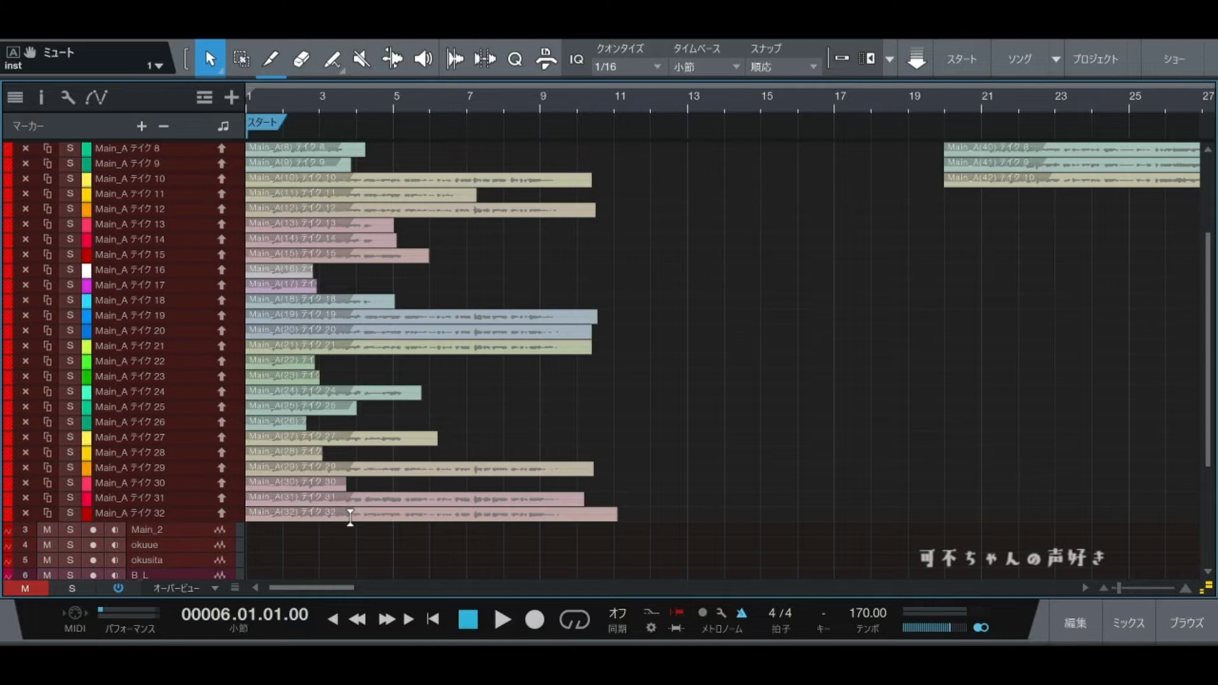
{"action": "scroll", "coordinate": [350, 517], "scroll_direction": "up", "scroll_amount": 3}
{"action": "scroll", "coordinate": [354, 513], "scroll_direction": "down", "scroll_amount": 3}
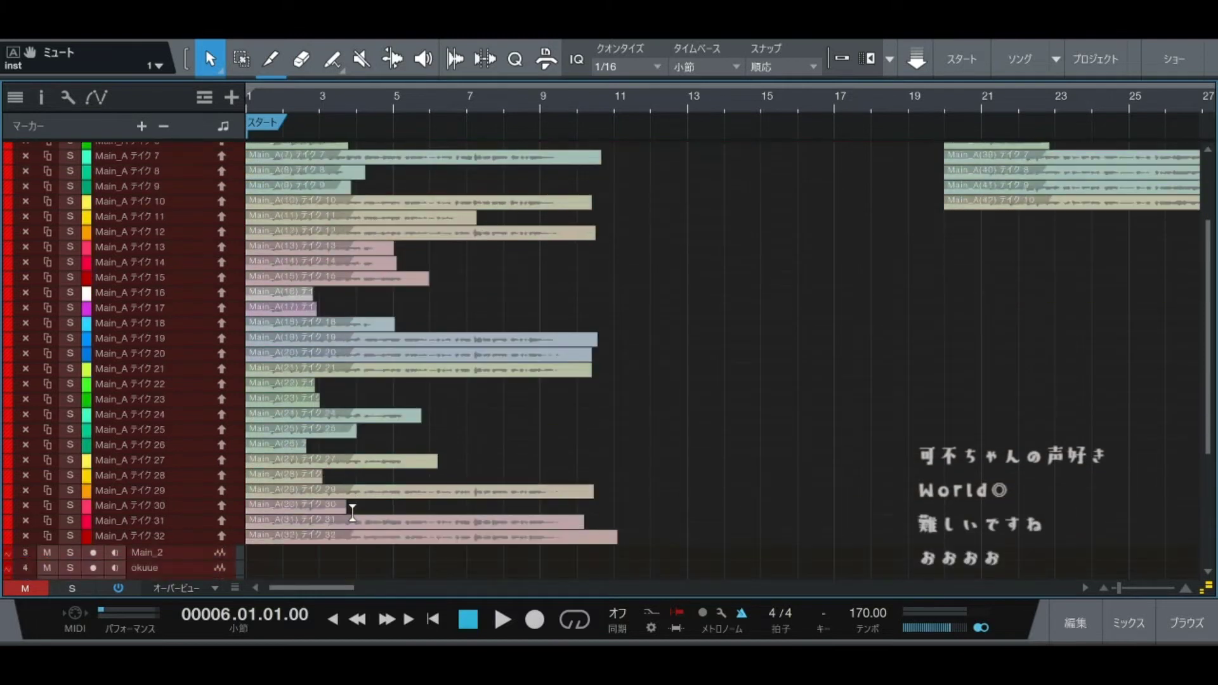
{"action": "scroll", "coordinate": [351, 504], "scroll_direction": "up", "scroll_amount": 3}
{"action": "scroll", "coordinate": [351, 504], "scroll_direction": "down", "scroll_amount": 3}
{"action": "scroll", "coordinate": [354, 490], "scroll_direction": "down", "scroll_amount": 1}
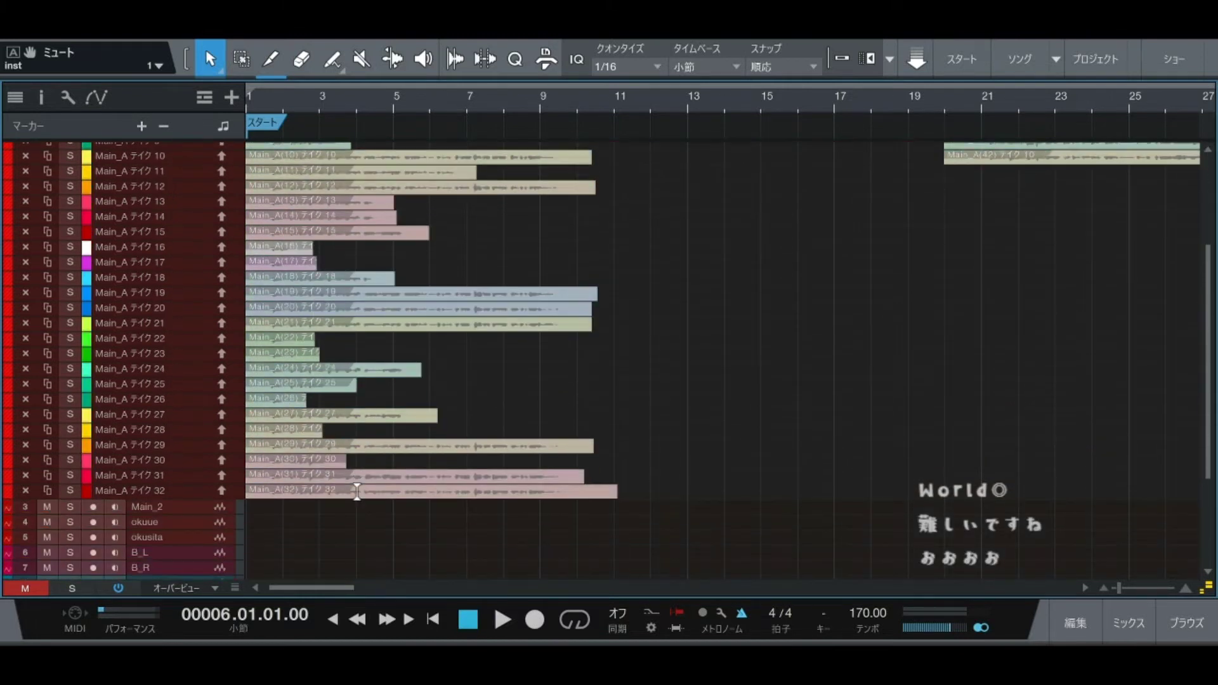
{"action": "scroll", "coordinate": [361, 491], "scroll_direction": "up", "scroll_amount": 5}
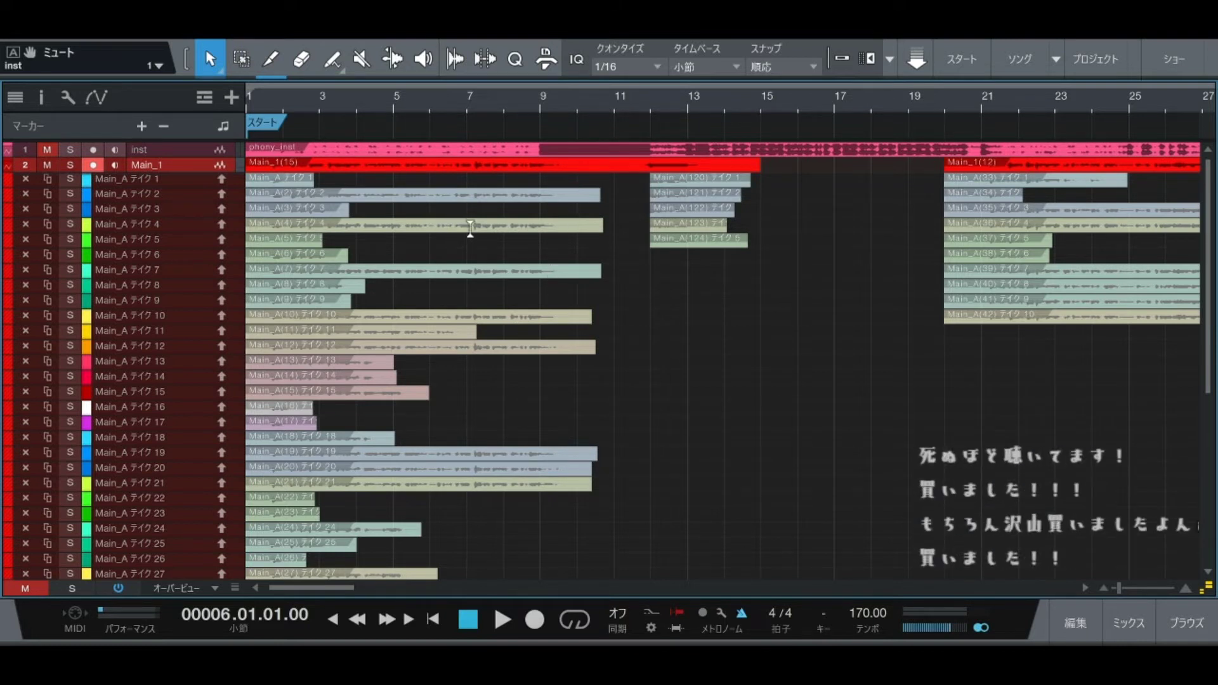
Step: Review the Main_1 takes across the whole song and in the opening section, and collapse the take layers
{"action": "key", "text": "alt+z"}
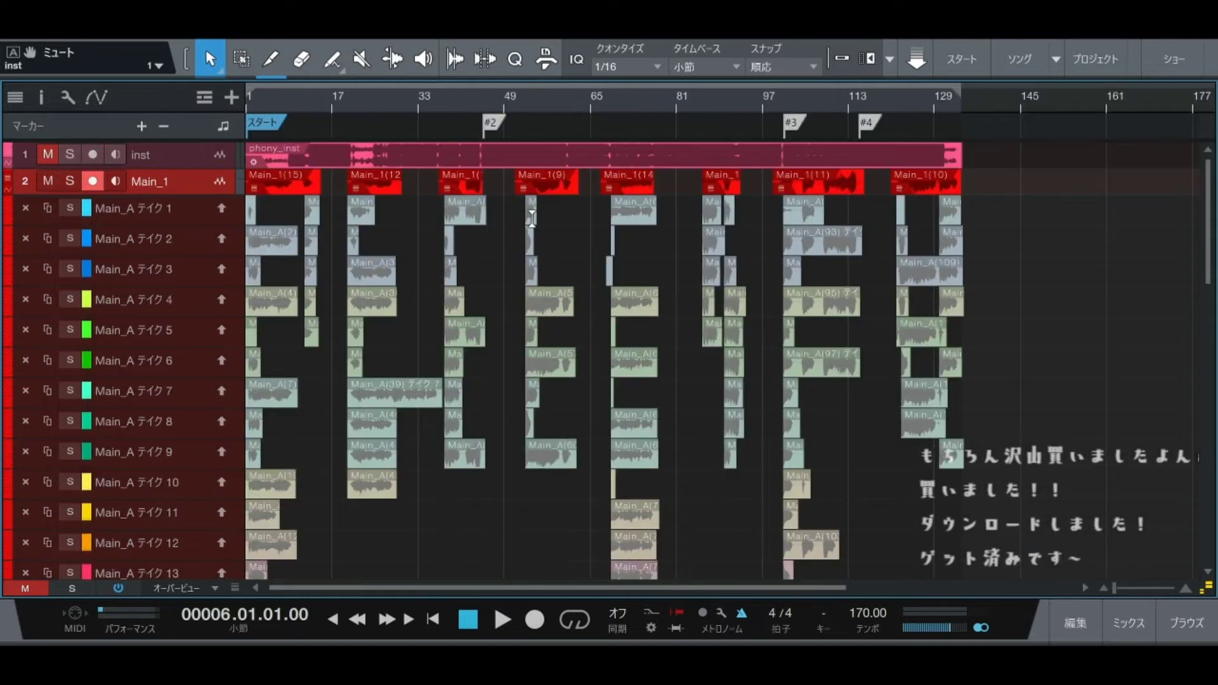
{"action": "key", "text": "z"}
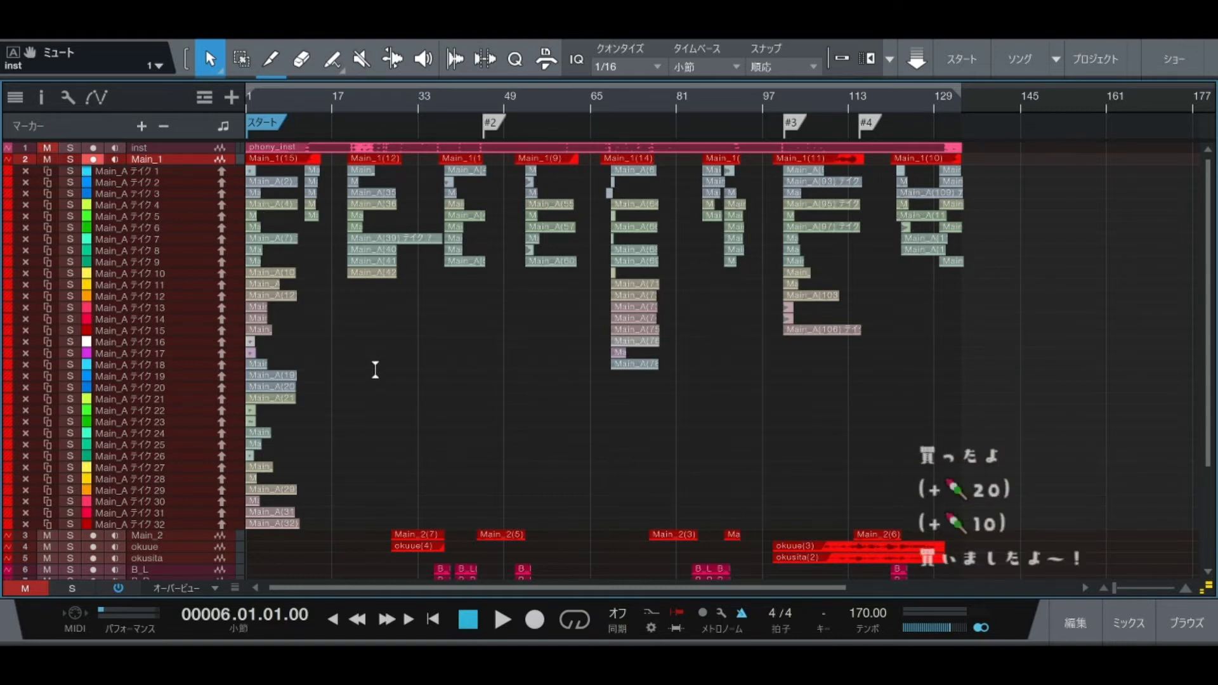
{"action": "key", "text": "z"}
{"action": "scroll", "coordinate": [366, 346], "scroll_direction": "down", "scroll_amount": 4}
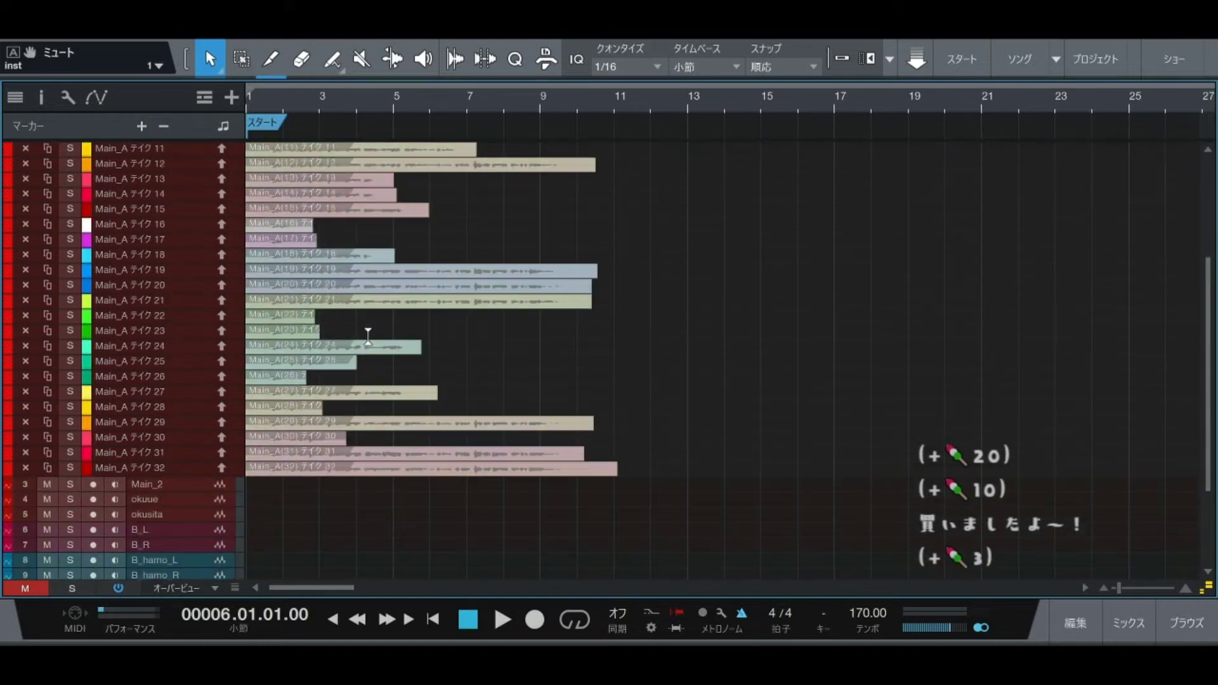
{"action": "scroll", "coordinate": [311, 469], "scroll_direction": "up", "scroll_amount": 4}
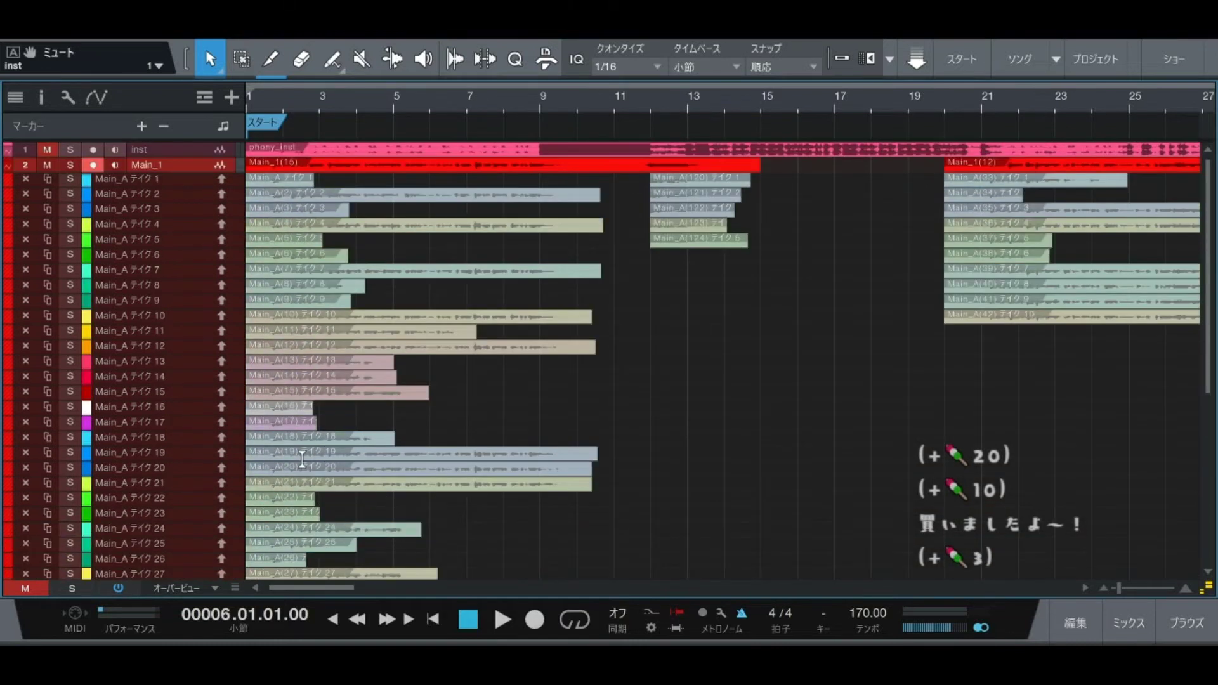
{"action": "key", "text": "ctrl+z"}
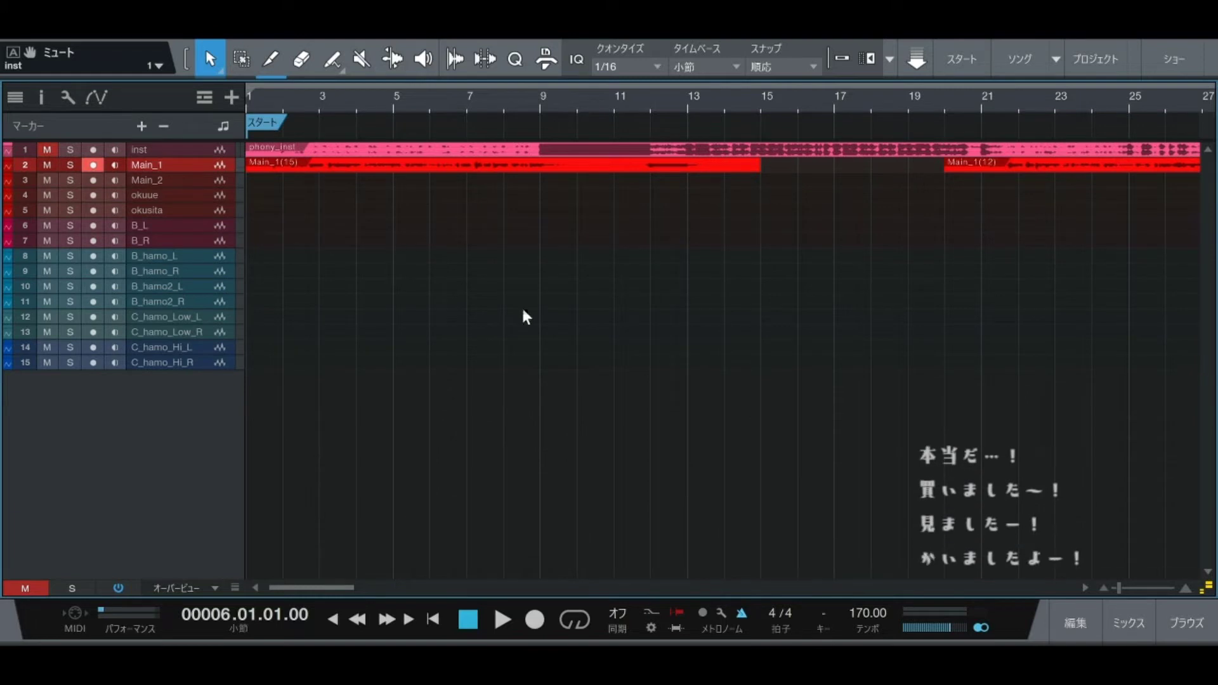
Step: Set the track height to 標準 and place the playhead at bar 13
{"action": "key", "text": "alt+e"}
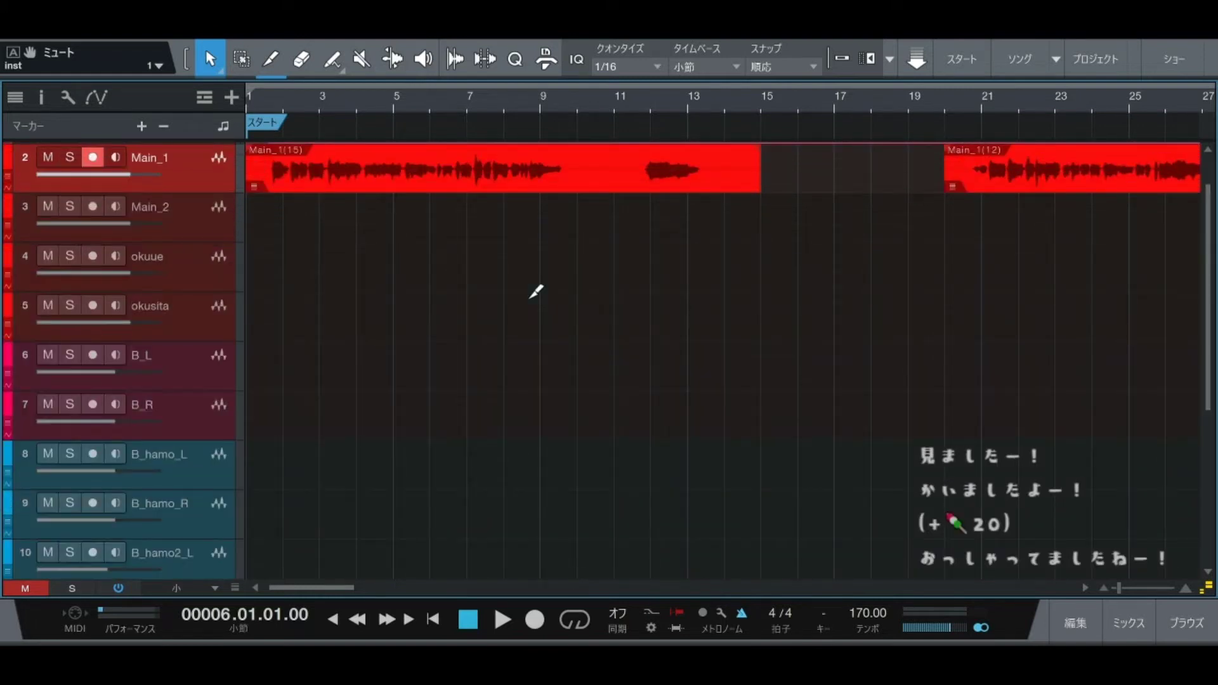
{"action": "key", "text": "alt+e"}
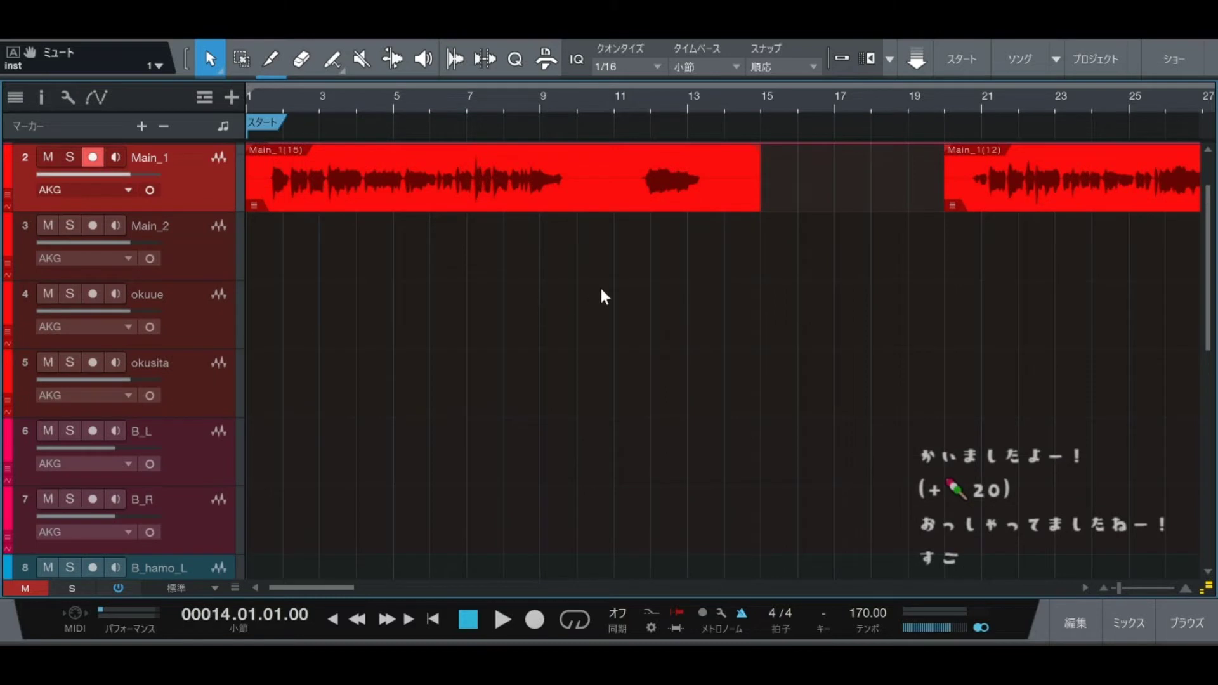
{"action": "key", "text": "space"}
{"action": "key", "text": "space"}
{"action": "scroll", "coordinate": [397, 257], "scroll_direction": "up", "scroll_amount": 1}
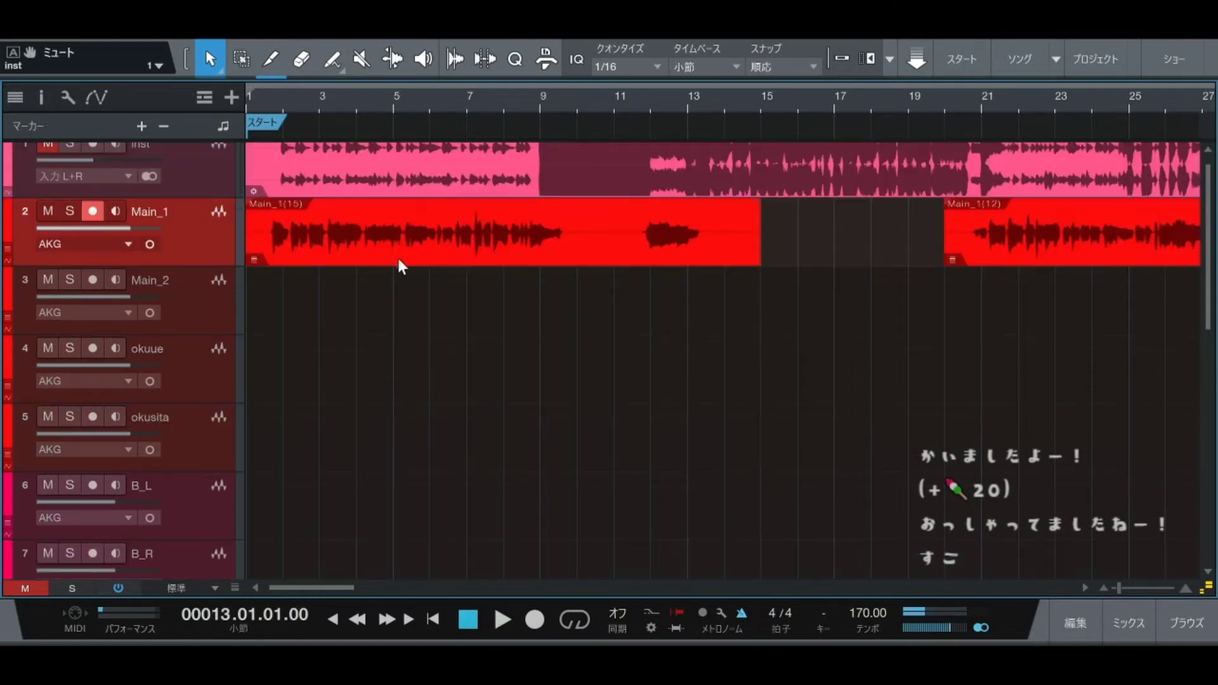
Step: Unmute the inst track and play the mix from bar 13 into the next vocal section
{"action": "left_click", "coordinate": [49, 145]}
{"action": "key", "text": "space"}
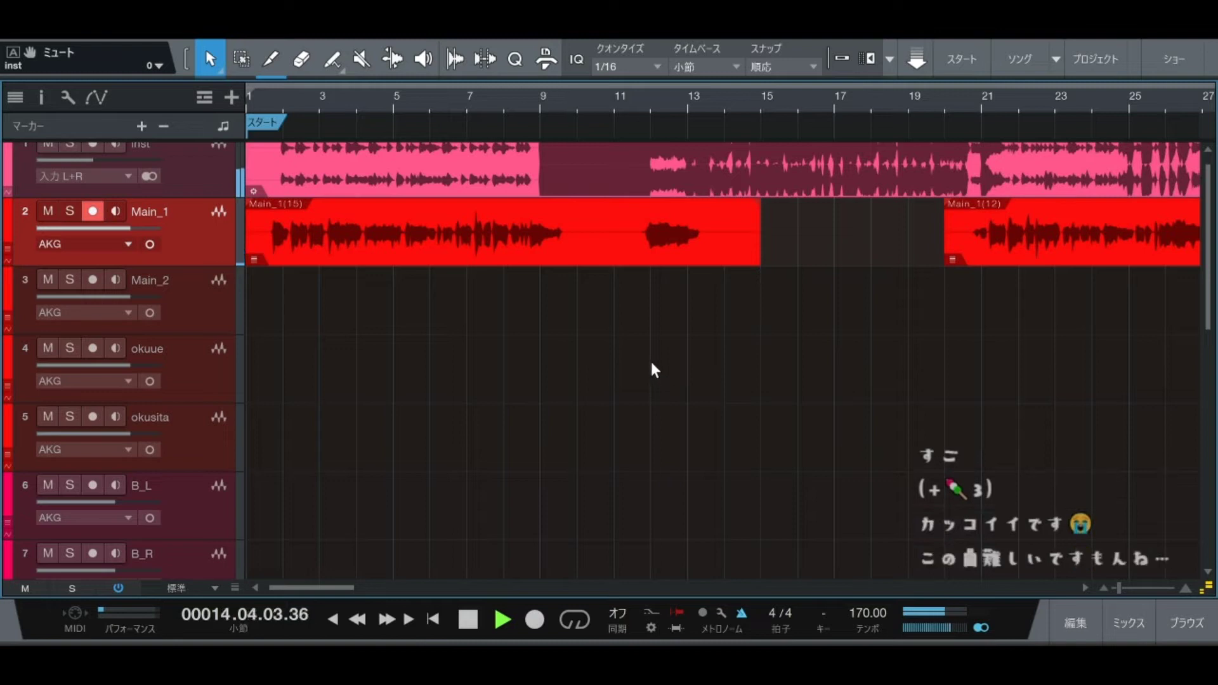
{"action": "left_click_drag", "start_coordinate": [297, 586], "coordinate": [353, 589]}
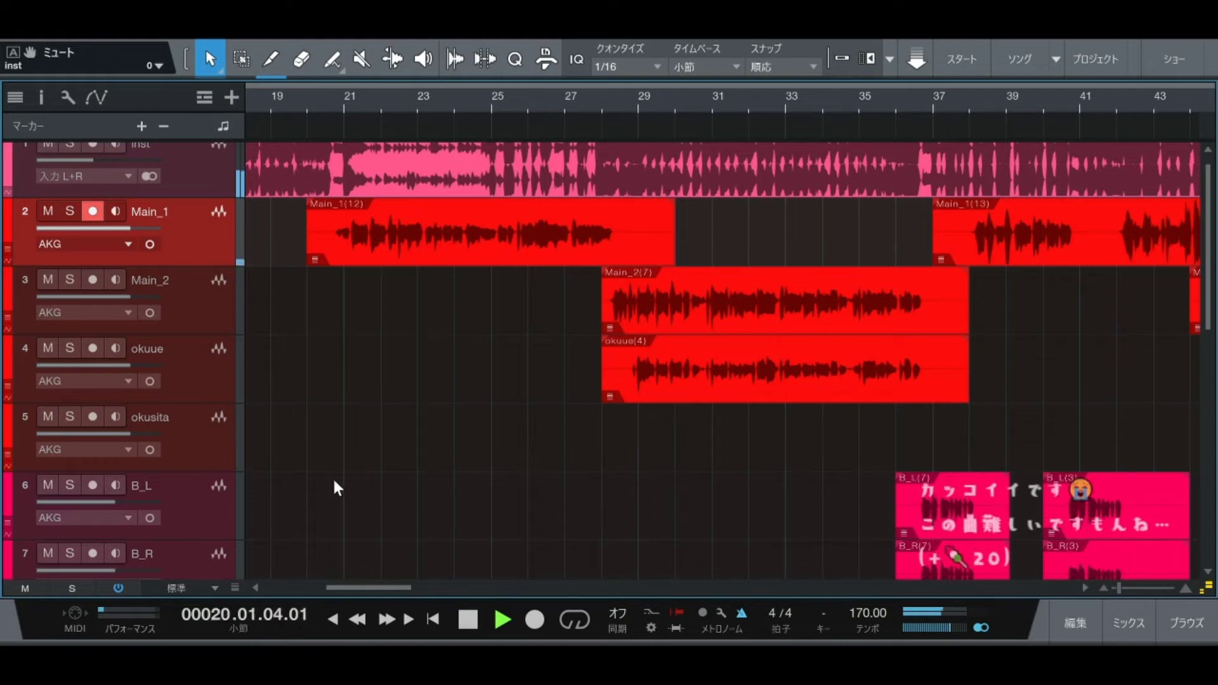
Step: Stop the mix, place the playhead at bar 20, and listen to the second Main_1 section in solo
{"action": "key", "text": "space"}
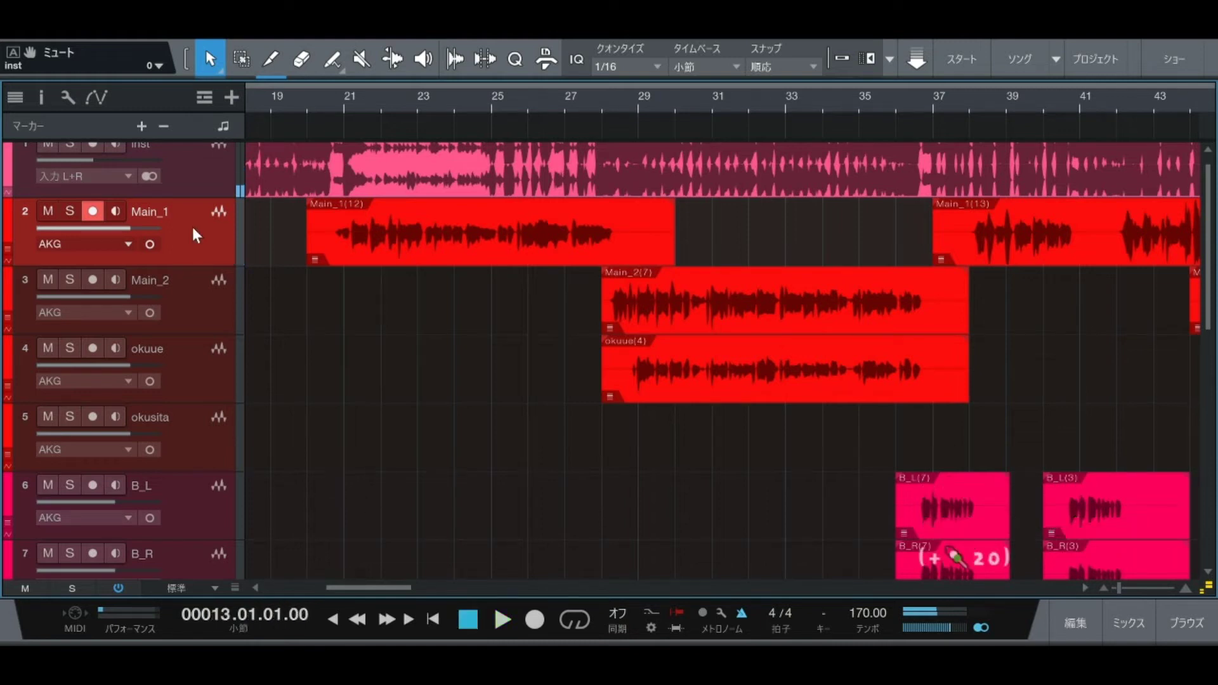
{"action": "key", "text": "KP_Add"}
{"action": "key", "text": "KP_Add"}
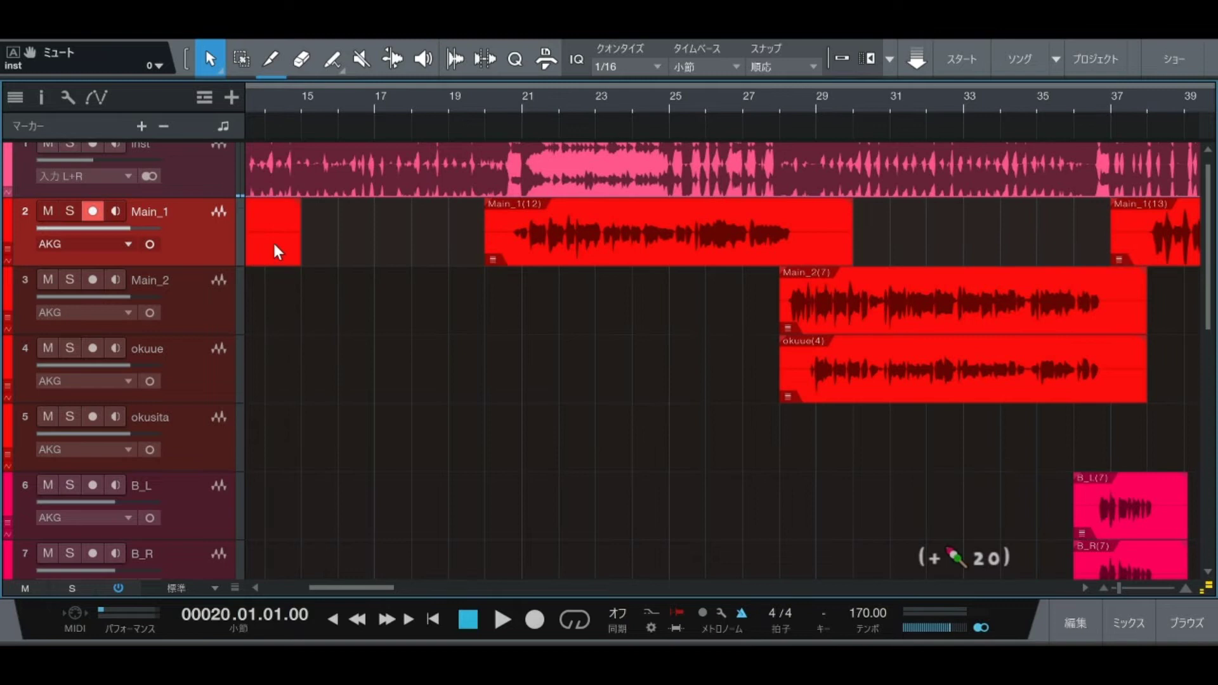
{"action": "key", "text": "s"}
{"action": "key", "text": "space"}
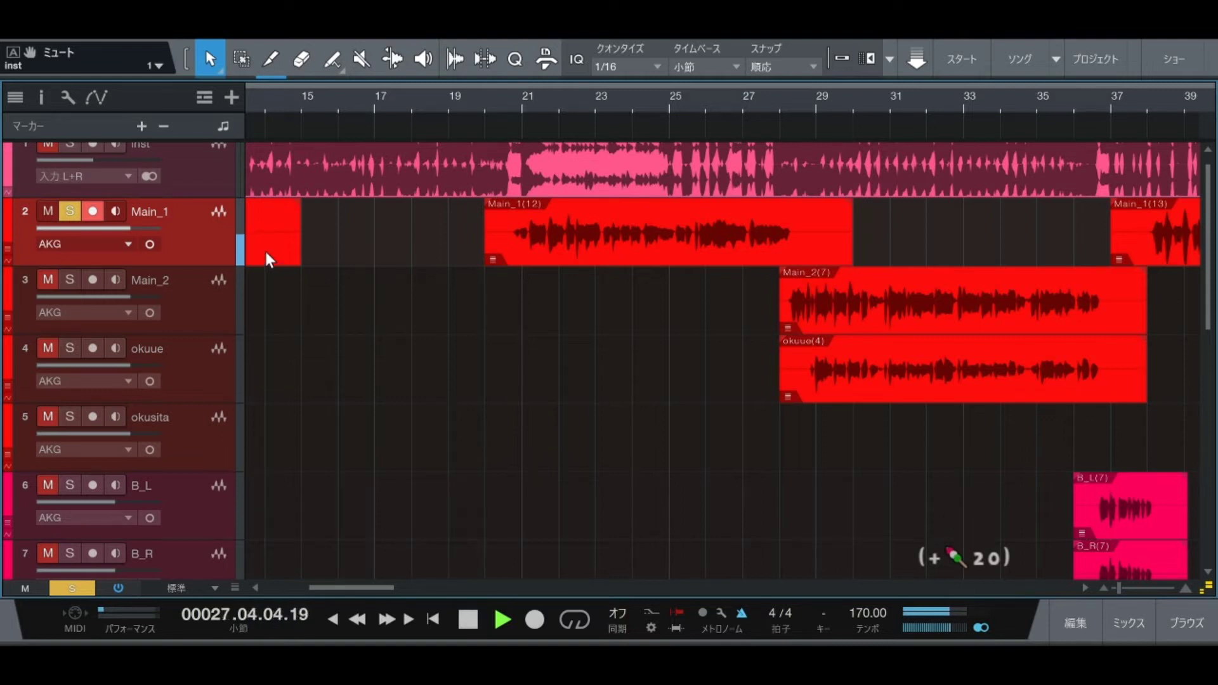
{"action": "key", "text": "space"}
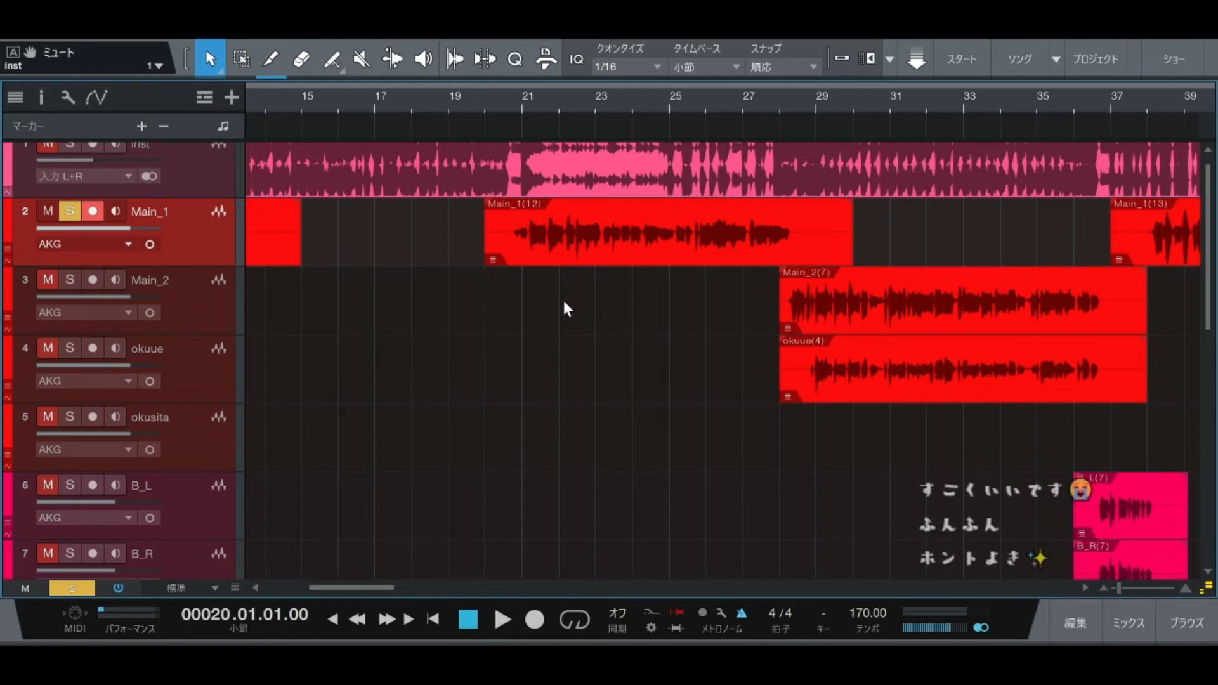
Step: Replay the opening phrase of the Main_1 section in solo from bar 20
{"action": "key", "text": "KP_Subtract"}
{"action": "key", "text": "KP_Add"}
{"action": "key", "text": "KP_Add"}
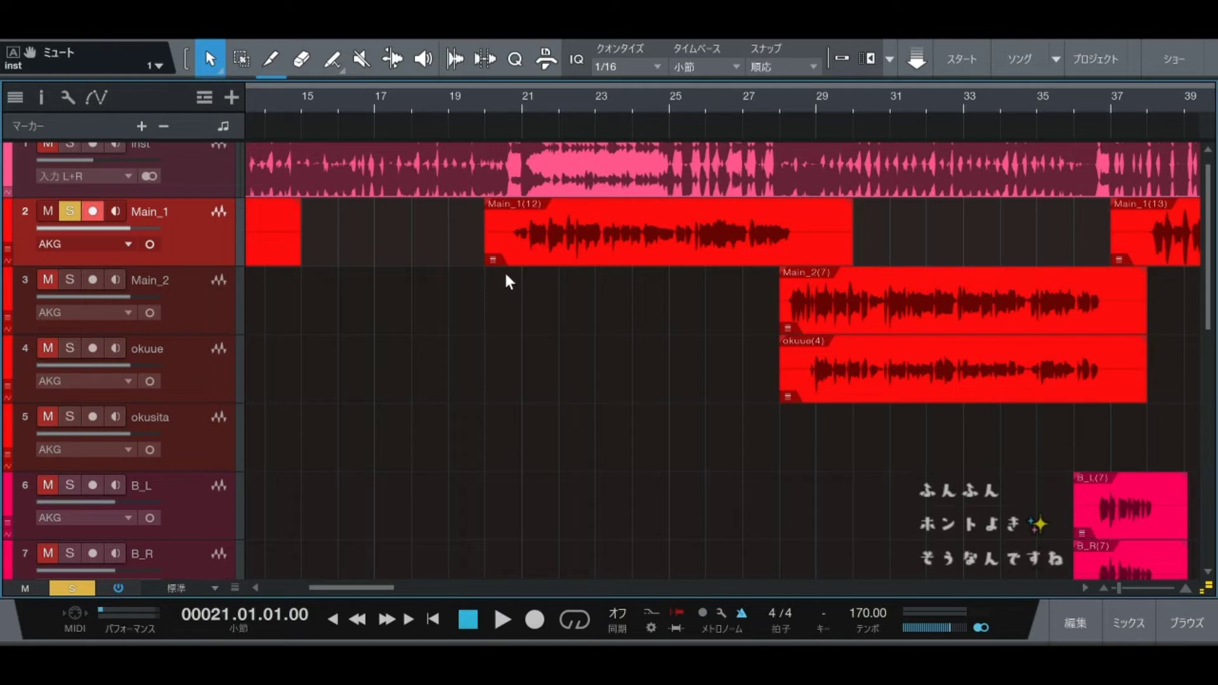
{"action": "key", "text": "KP_Subtract"}
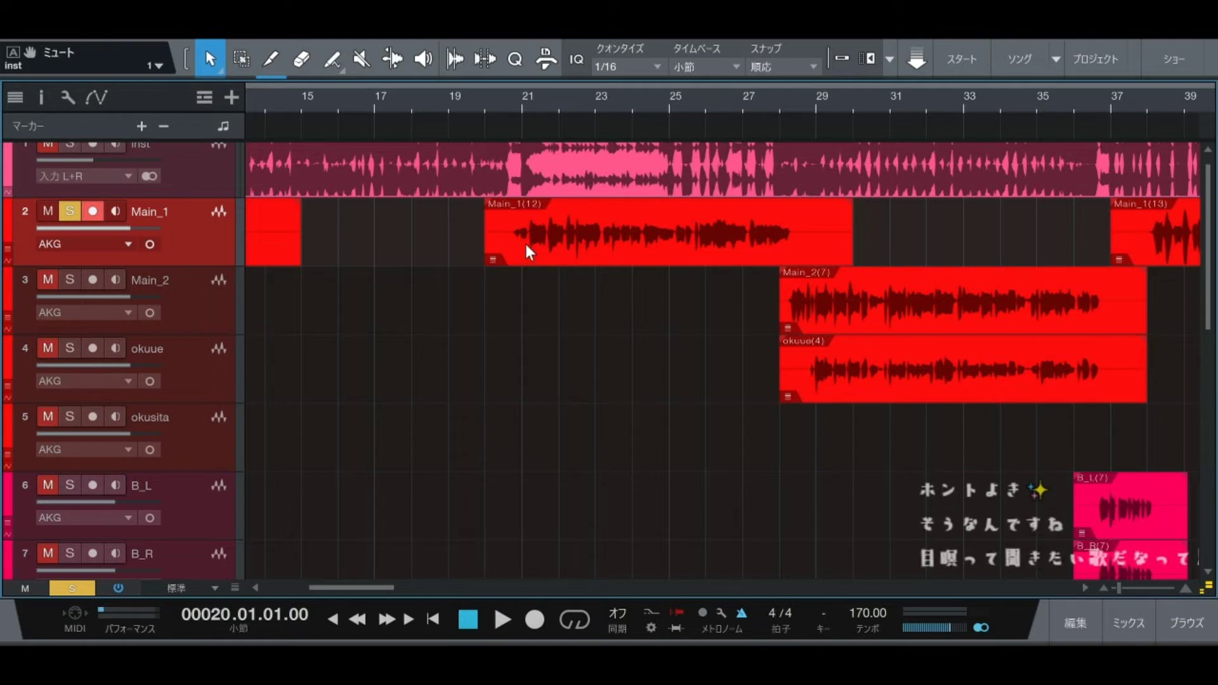
{"action": "key", "text": "s"}
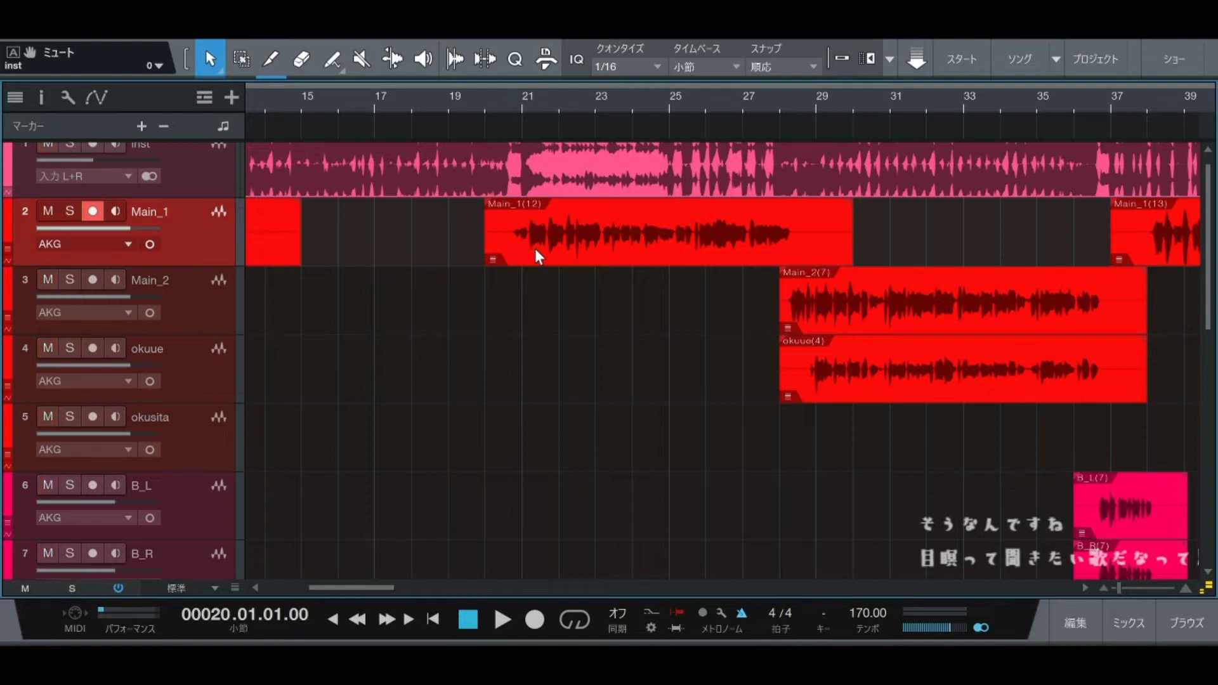
{"action": "key", "text": "s"}
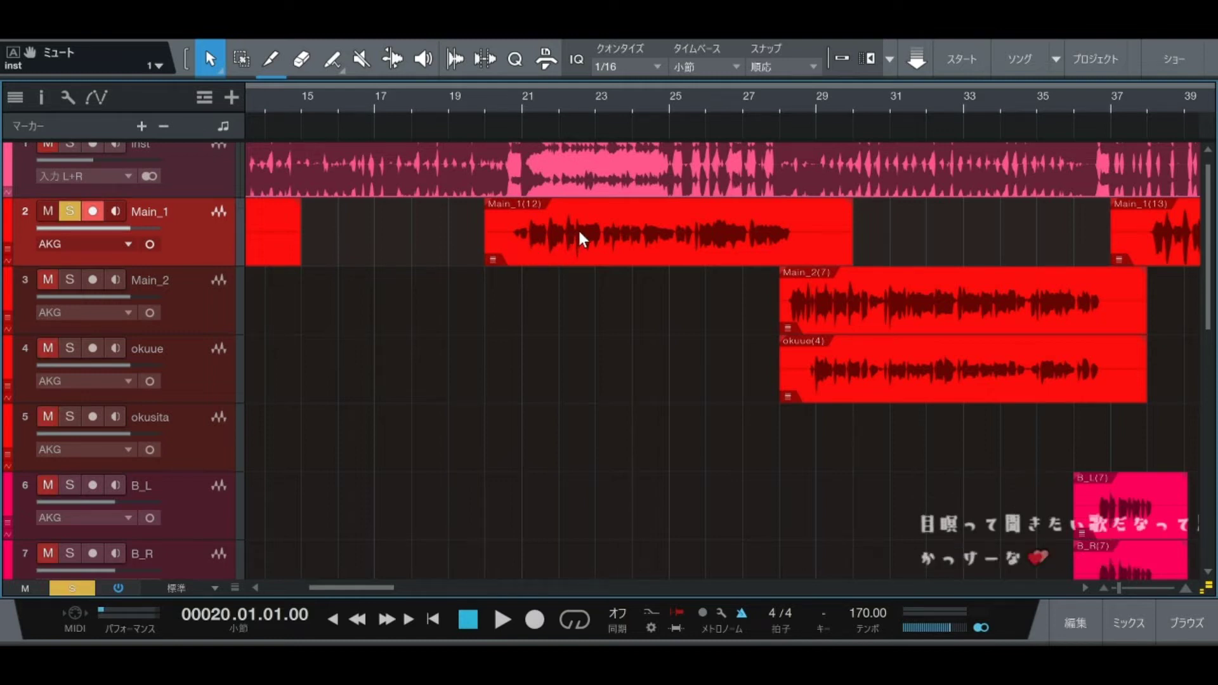
{"action": "key", "text": "space"}
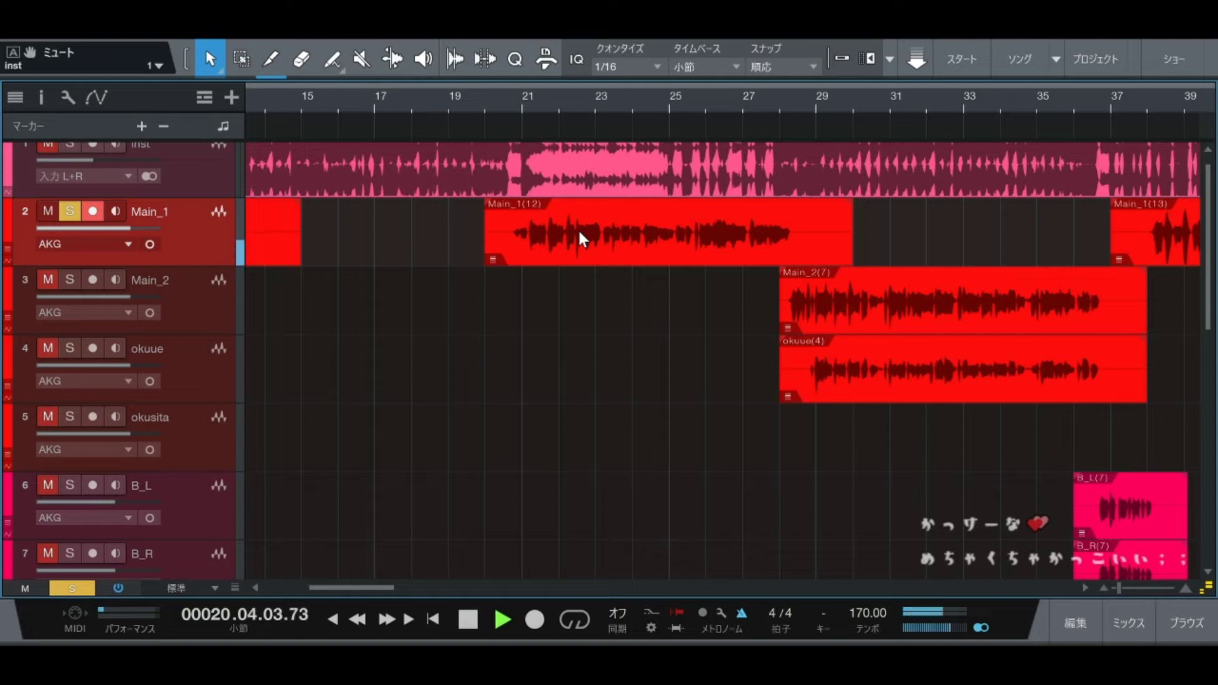
{"action": "key", "text": "space"}
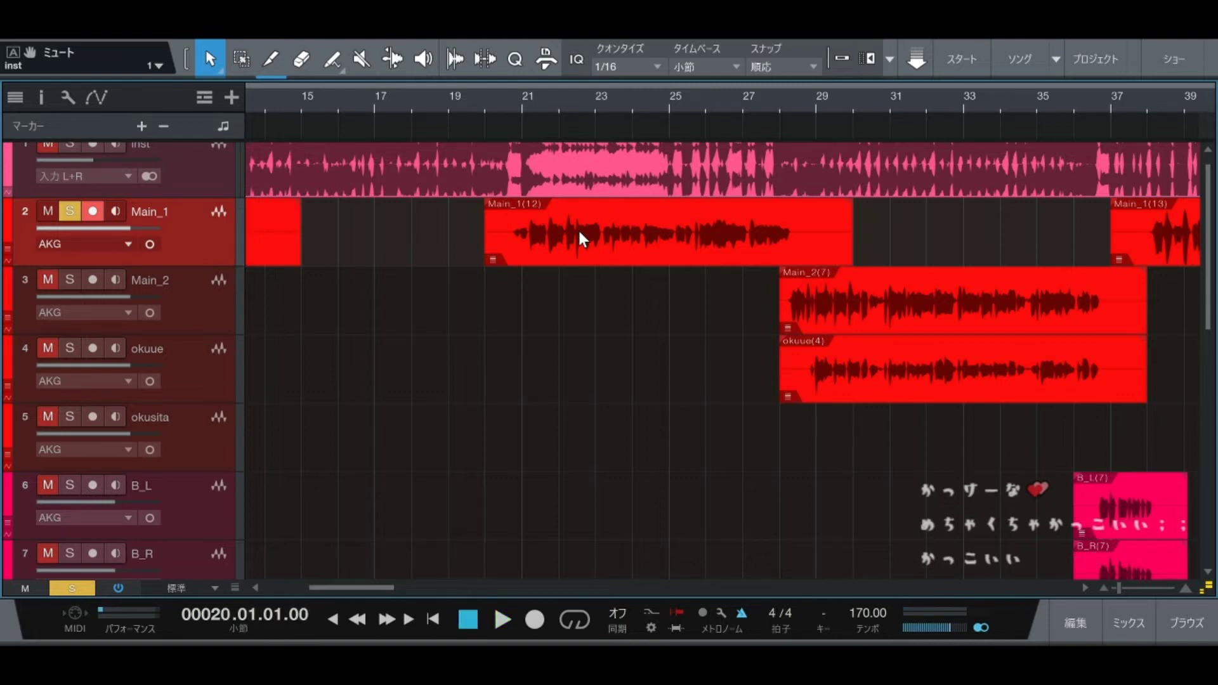
Step: Listen twice more to the soloed Main_1 vocal from bar 20, continuing to about bar 26 on the second pass
{"action": "key", "text": "space"}
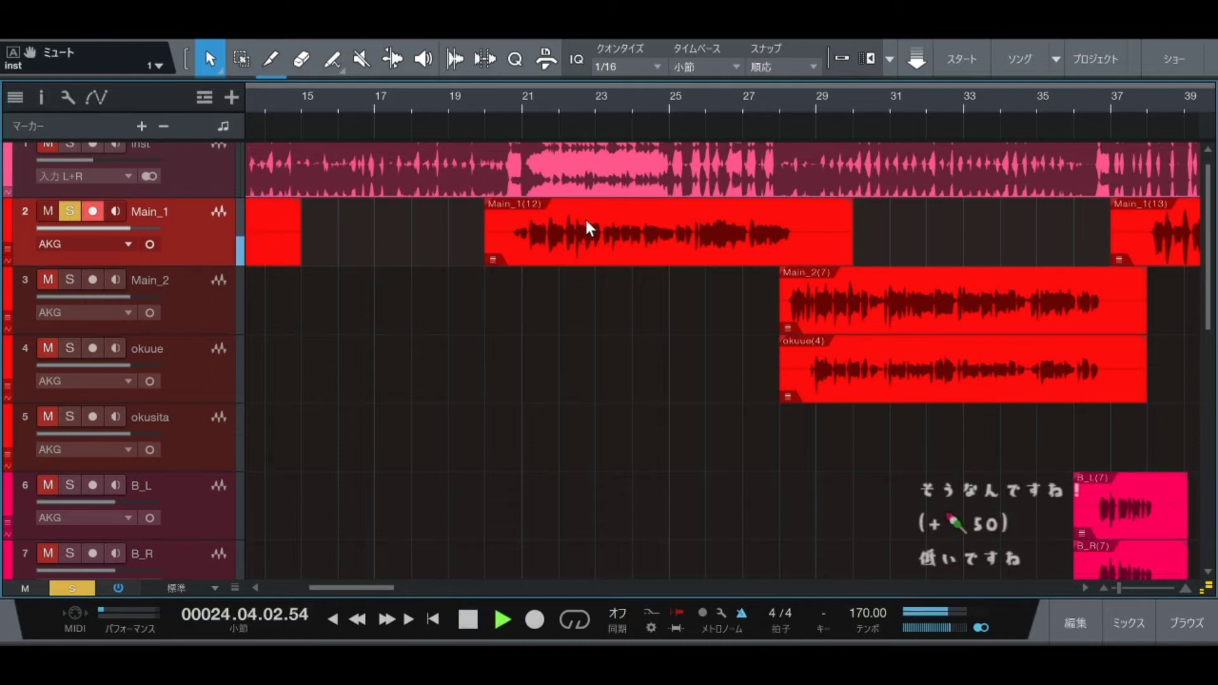
{"action": "key", "text": "space"}
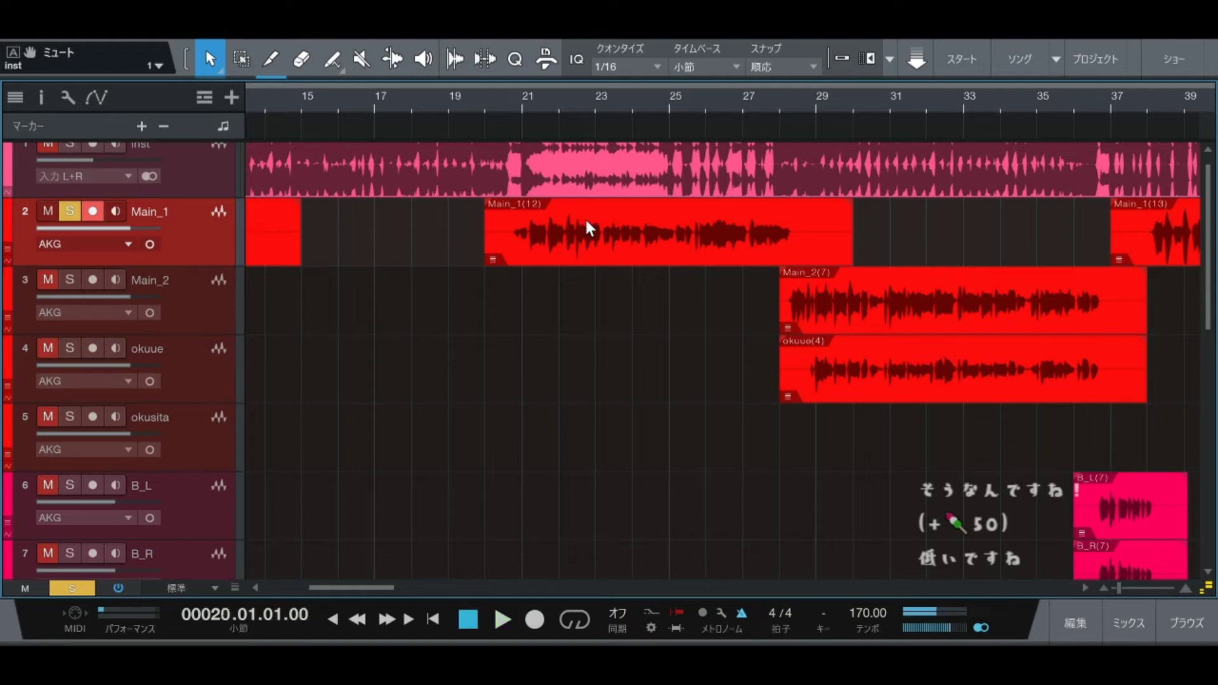
{"action": "key", "text": "KP_Add"}
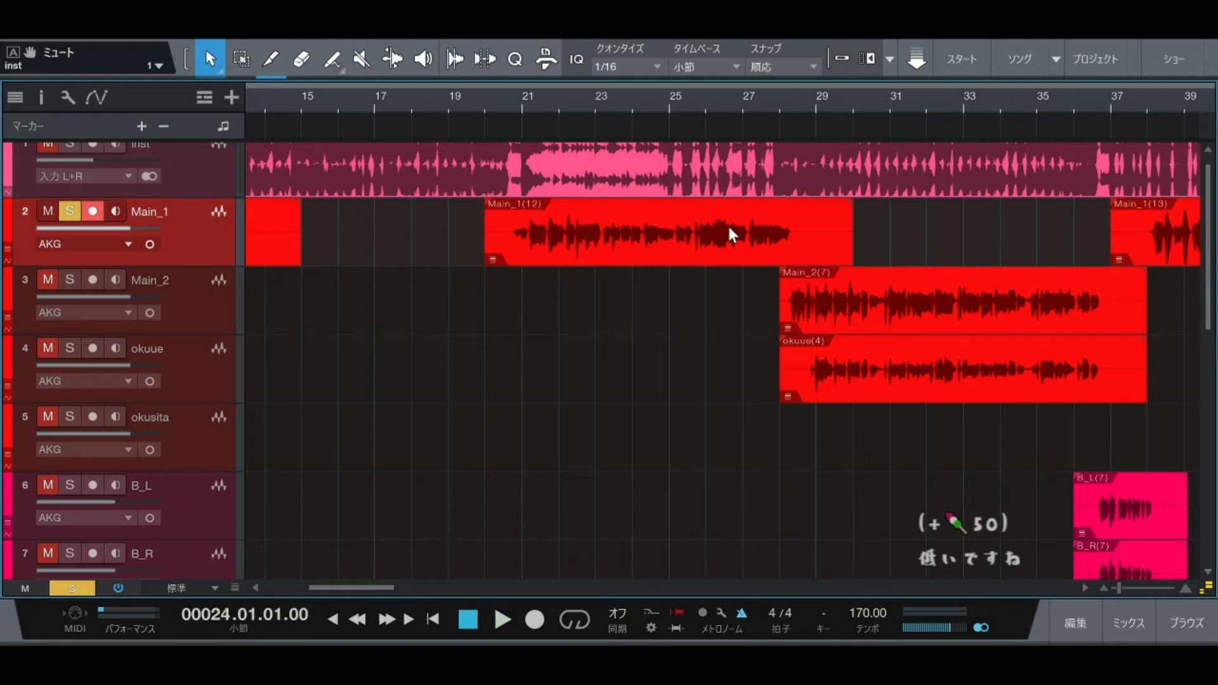
{"action": "key", "text": "KP_Subtract"}
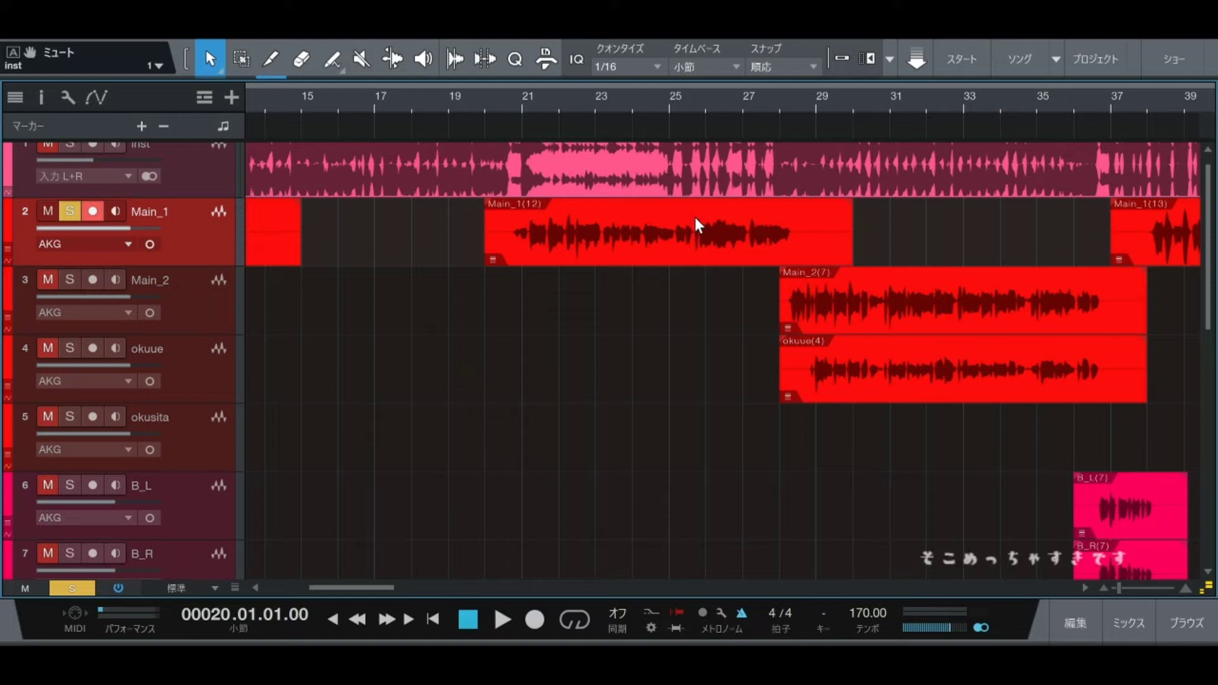
{"action": "key", "text": "space"}
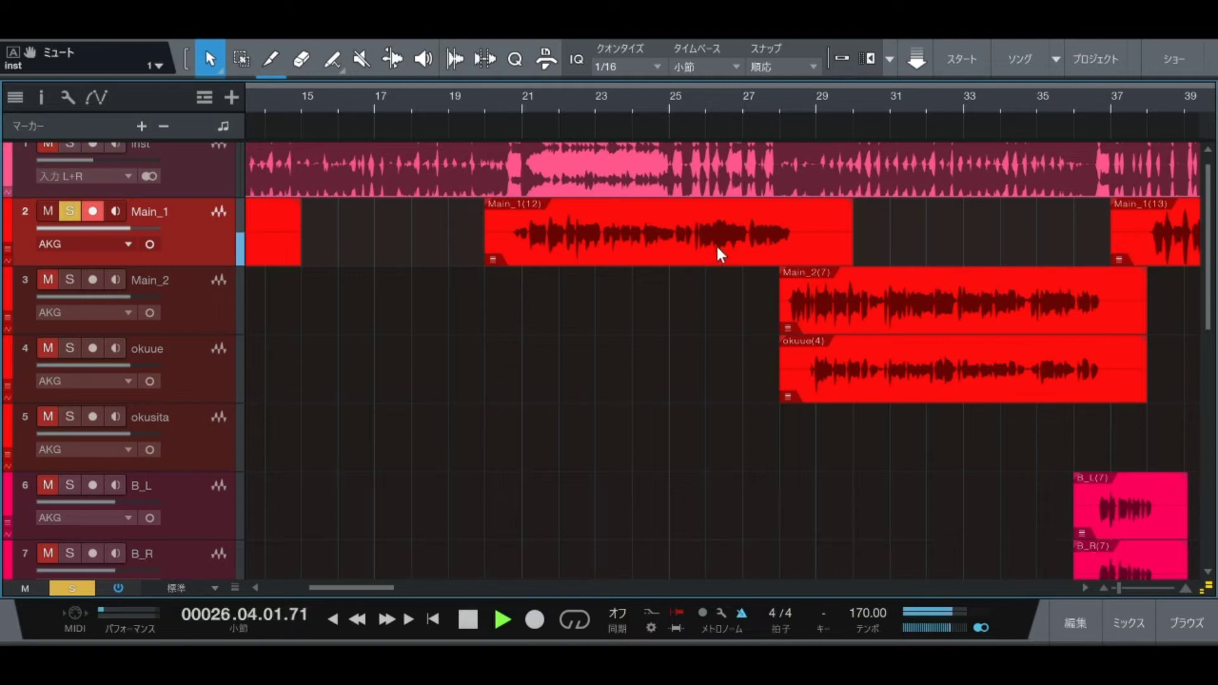
{"action": "key", "text": "space"}
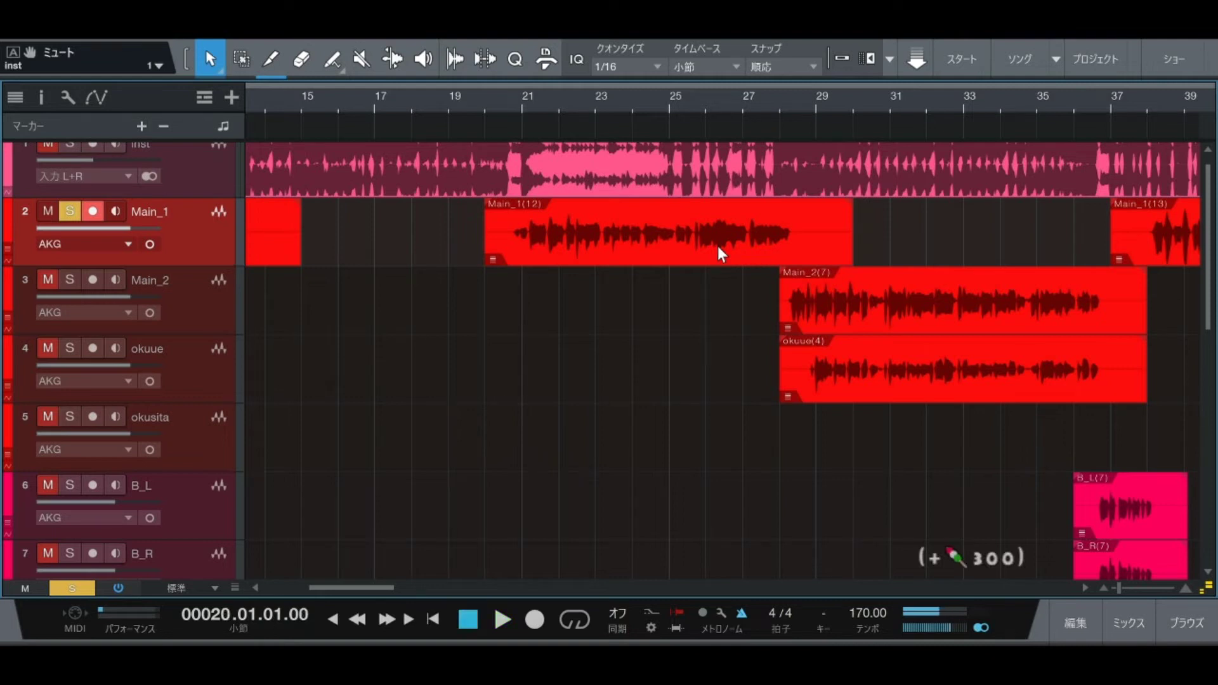
Step: Turn off solo on Main_1 and place the playhead at bar 28, where the Main_2 section starts
{"action": "key", "text": "s"}
{"action": "key", "text": "KP_Add"}
{"action": "key", "text": "KP_Add"}
{"action": "key", "text": "KP_Add"}
{"action": "key", "text": "KP_Add"}
{"action": "key", "text": "KP_Add"}
{"action": "key", "text": "KP_Add"}
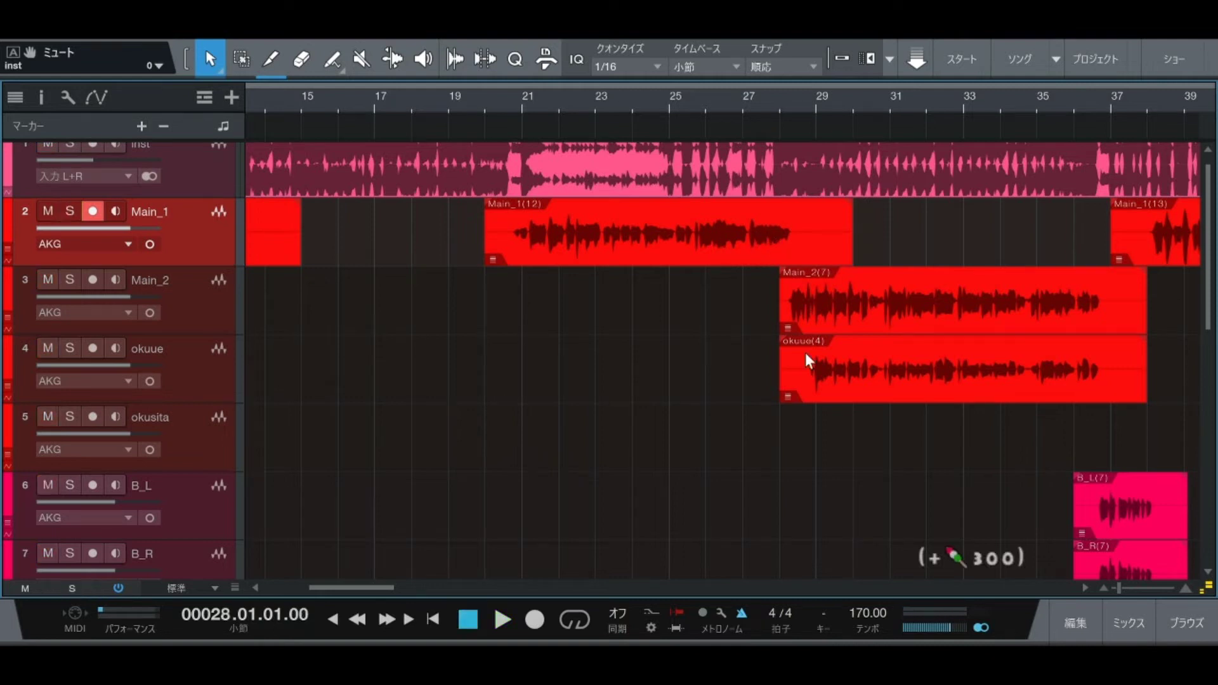
Step: Solo the Main_2 track and play its first section from bar 28 to about bar 35
{"action": "left_click_drag", "start_coordinate": [350, 588], "coordinate": [383, 587]}
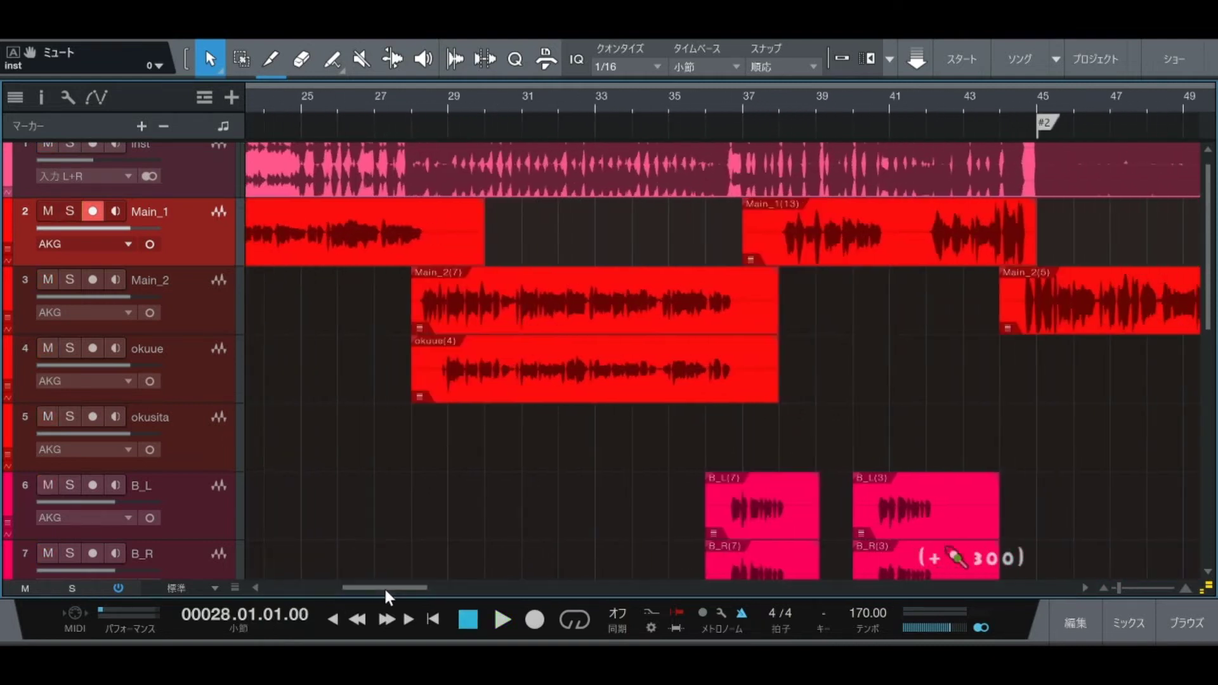
{"action": "left_click", "coordinate": [208, 317]}
{"action": "key", "text": "s"}
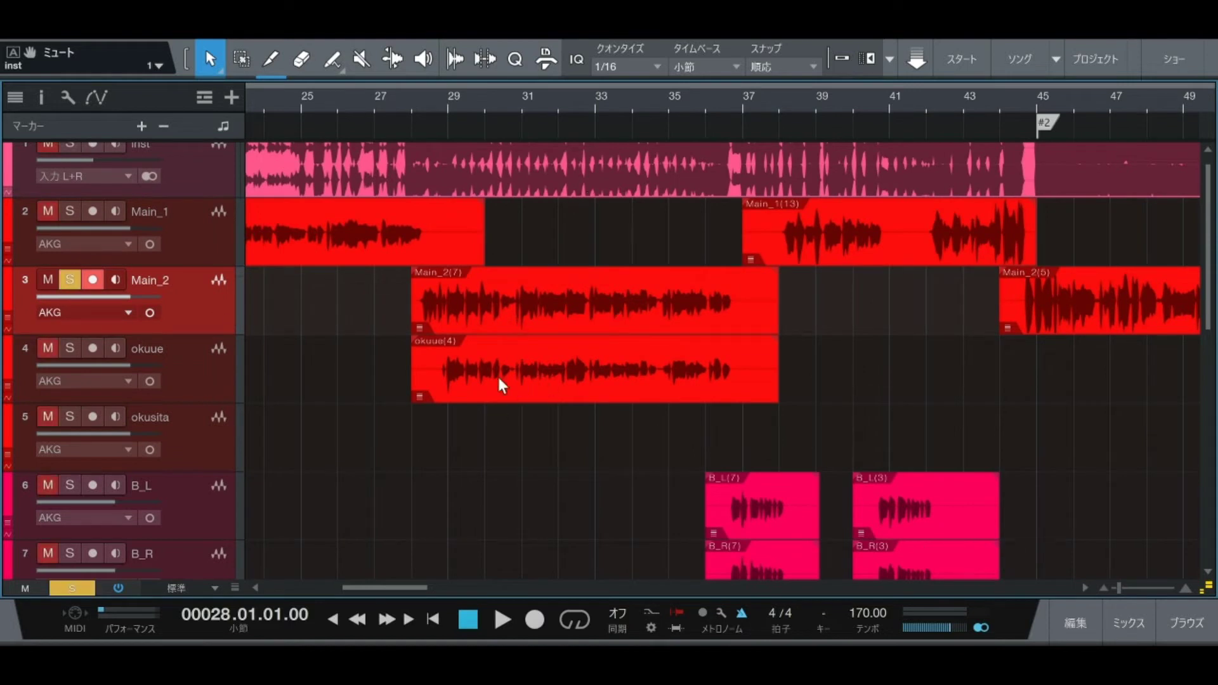
{"action": "key", "text": "space"}
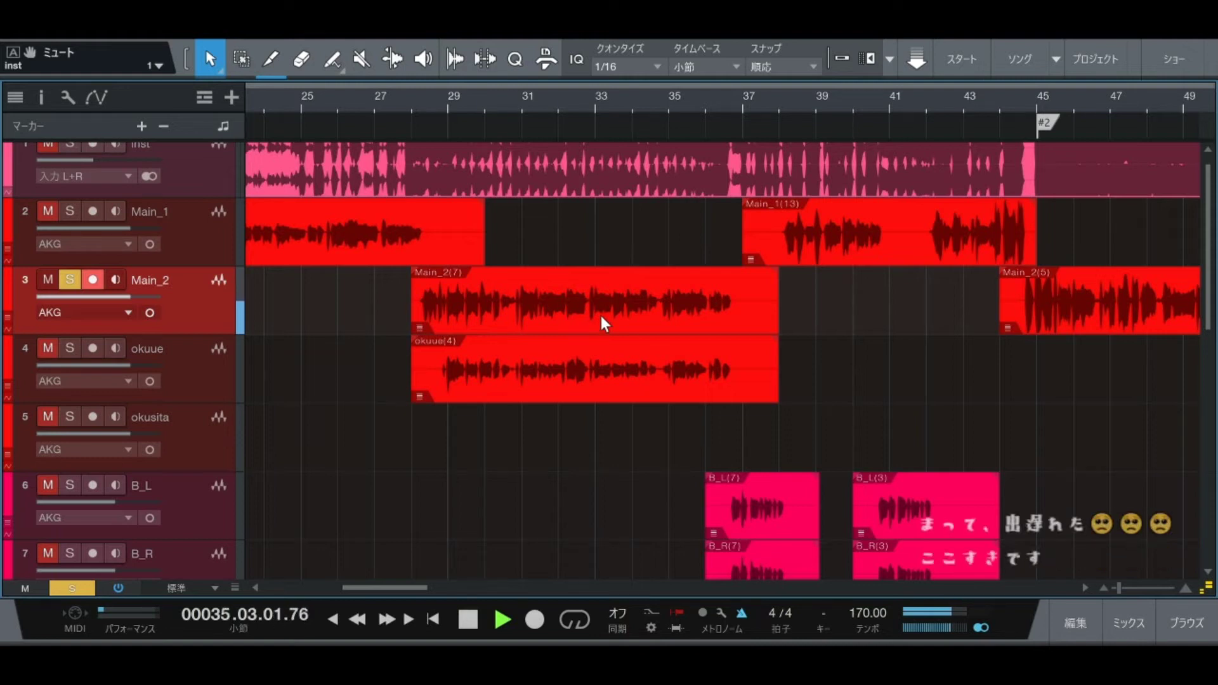
{"action": "key", "text": "space"}
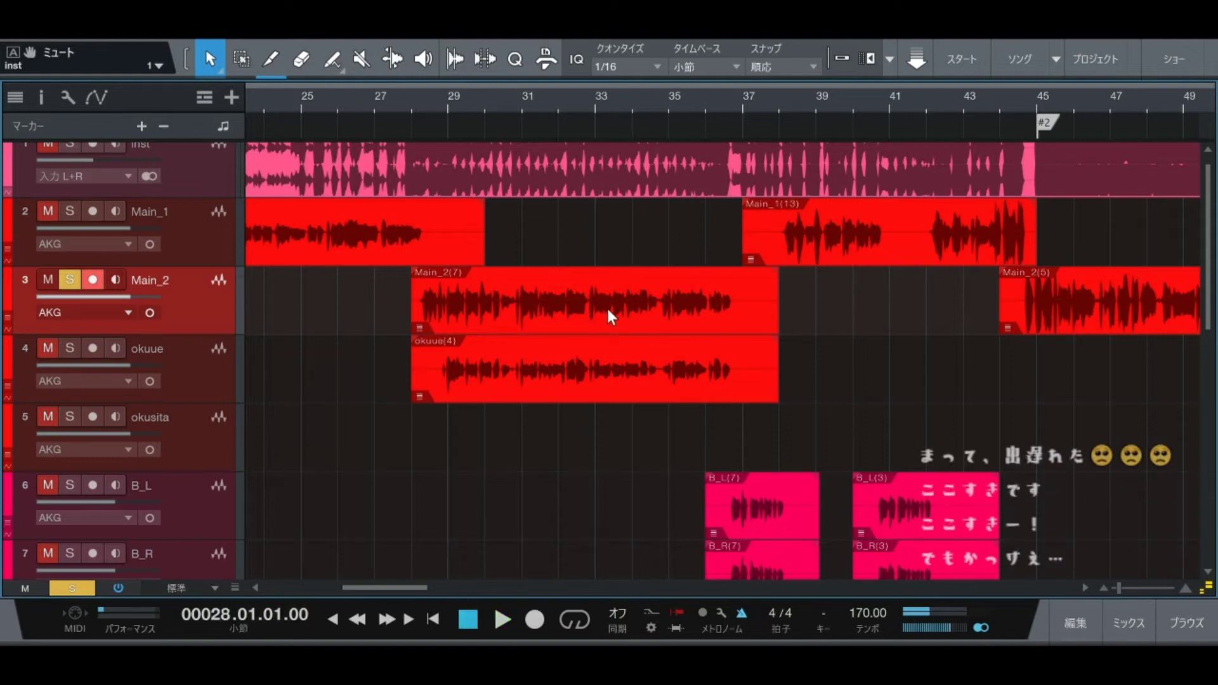
Step: Return the playhead to bar 28 and turn off solo on Main_2
{"action": "key", "text": "KP_Add"}
{"action": "key", "text": "KP_Add"}
{"action": "key", "text": "KP_Subtract"}
{"action": "key", "text": "KP_Add"}
{"action": "key", "text": "KP_Add"}
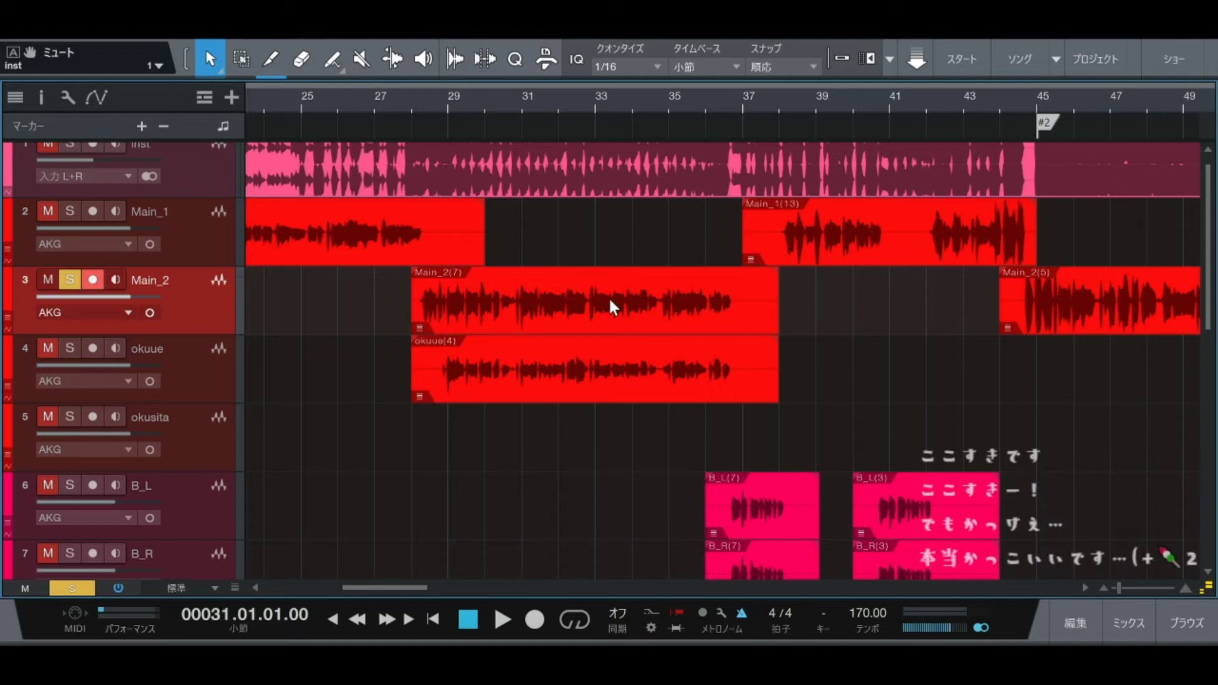
{"action": "key", "text": "KP_Subtract"}
{"action": "key", "text": "KP_Subtract"}
{"action": "key", "text": "KP_Subtract"}
{"action": "key", "text": "s"}
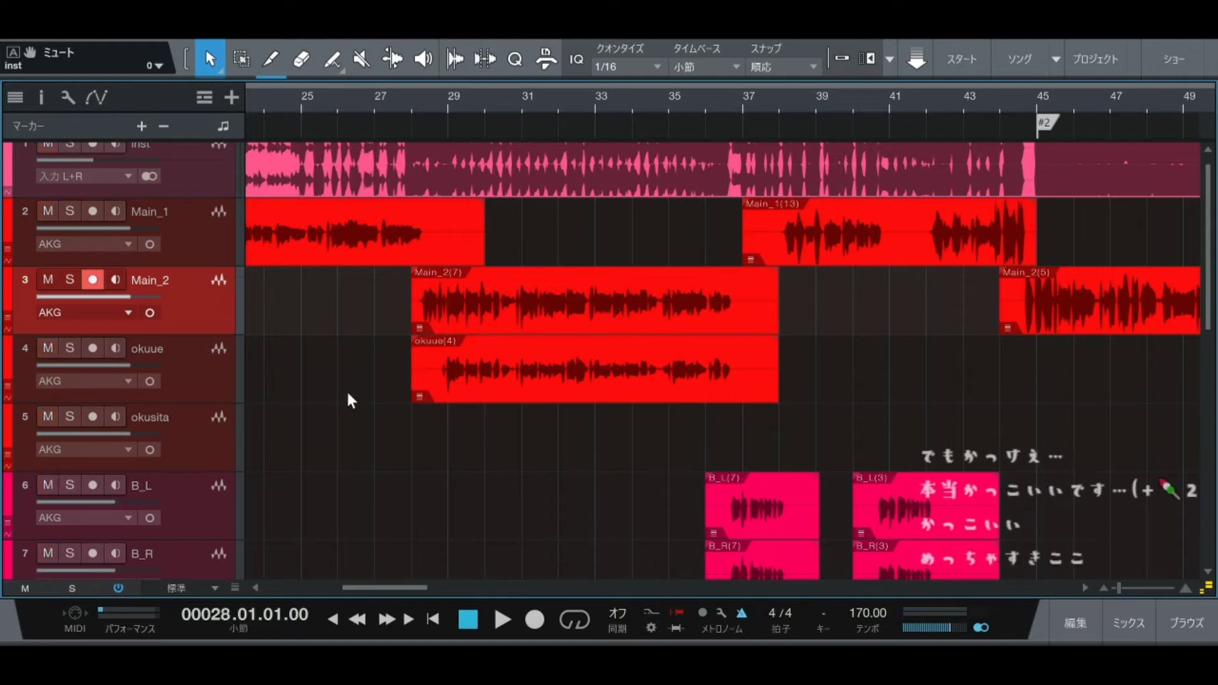
Step: Listen to the okuue harmony alone from bar 28 to about bar 36, and turn its solo off
{"action": "left_click", "coordinate": [211, 360]}
{"action": "key", "text": "s"}
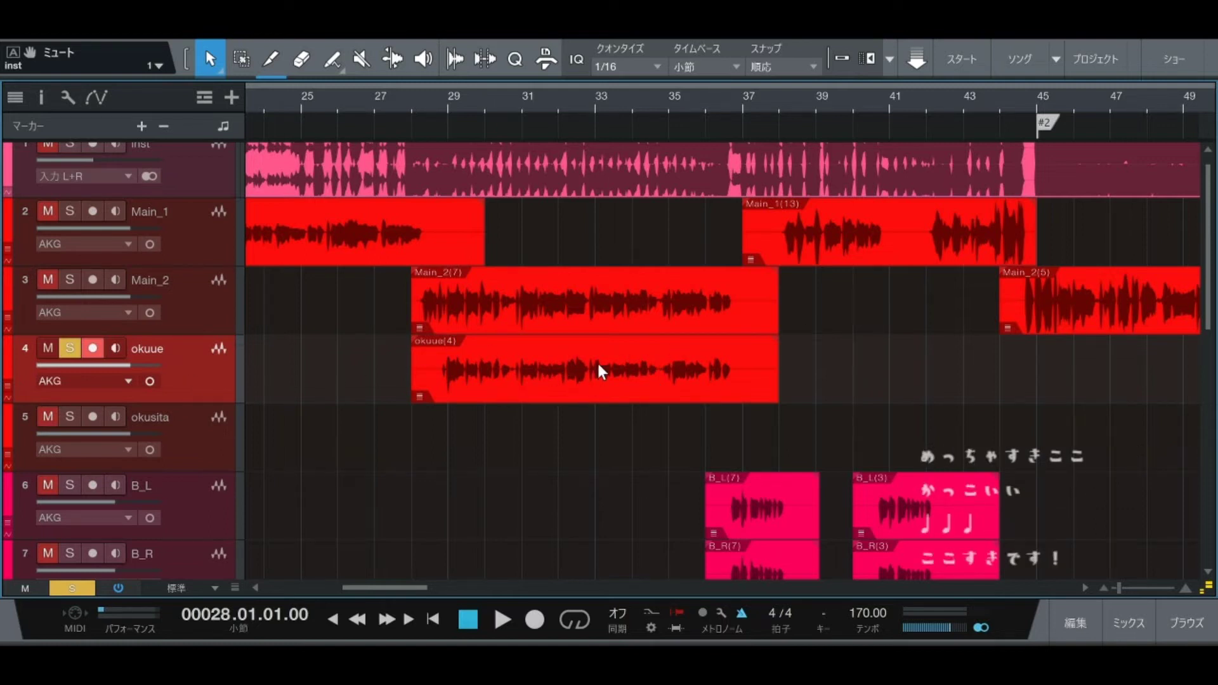
{"action": "key", "text": "space"}
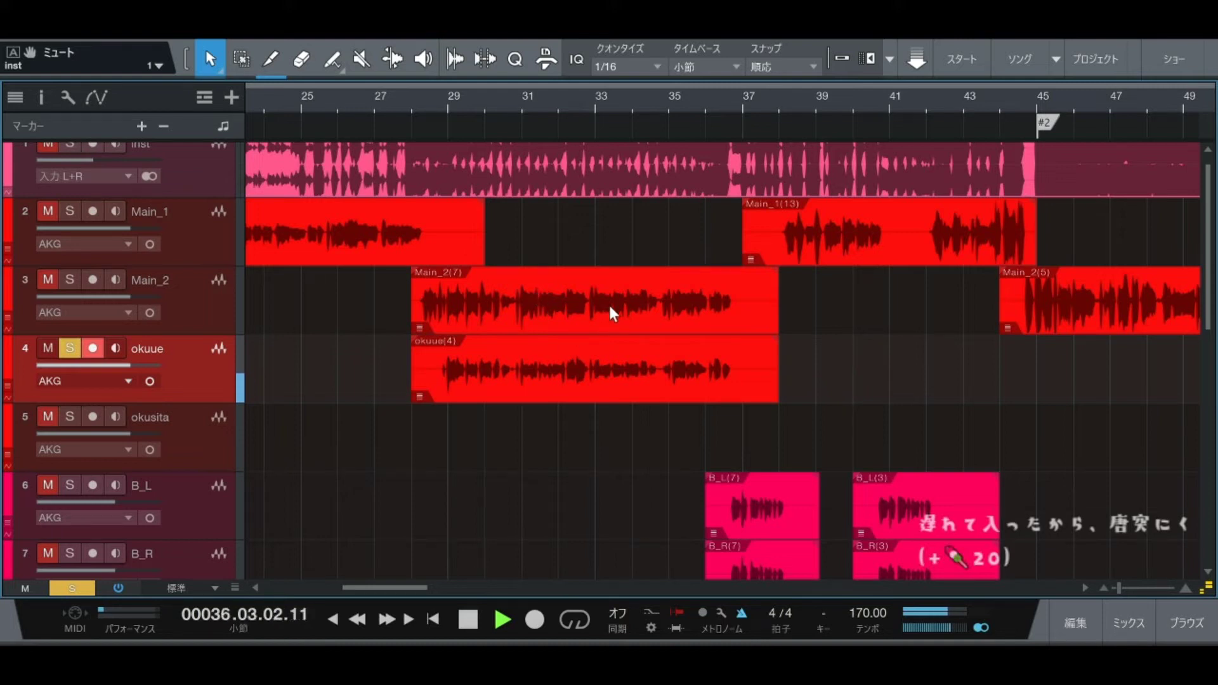
{"action": "key", "text": "space"}
{"action": "key", "text": "s"}
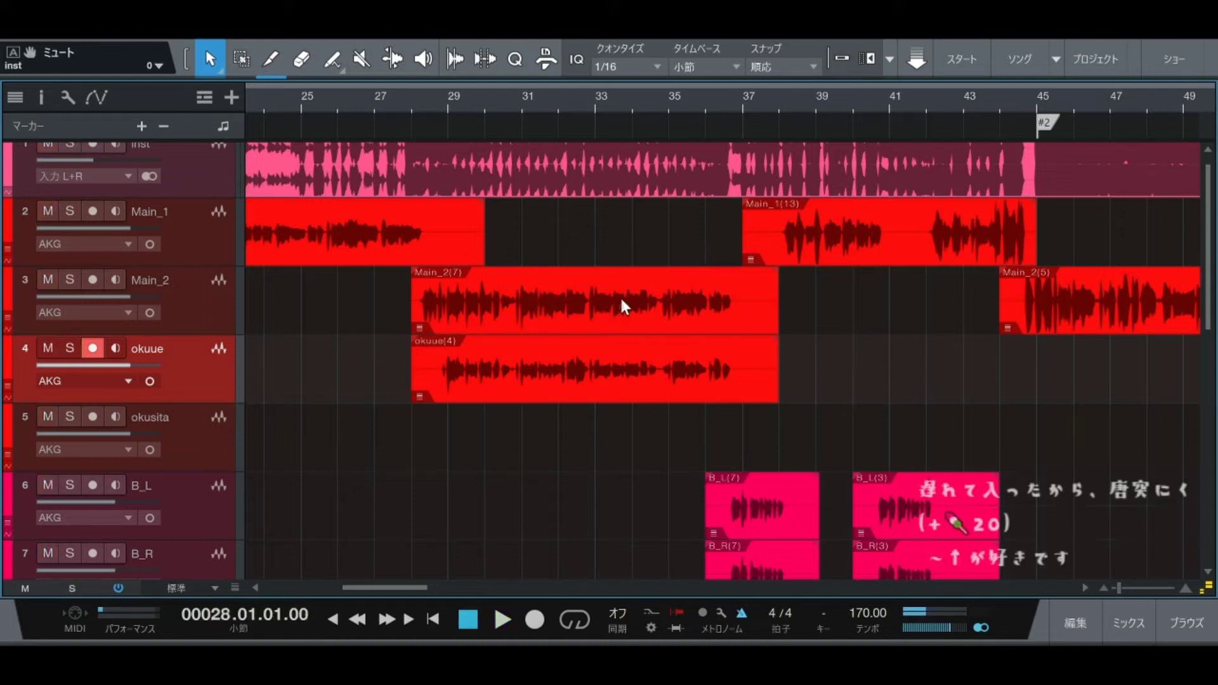
Step: Solo Main_2 and okuue together, play them from bar 27 to about bar 36, and clear both solos
{"action": "left_click", "coordinate": [217, 319], "text": "shift"}
{"action": "key", "text": "s"}
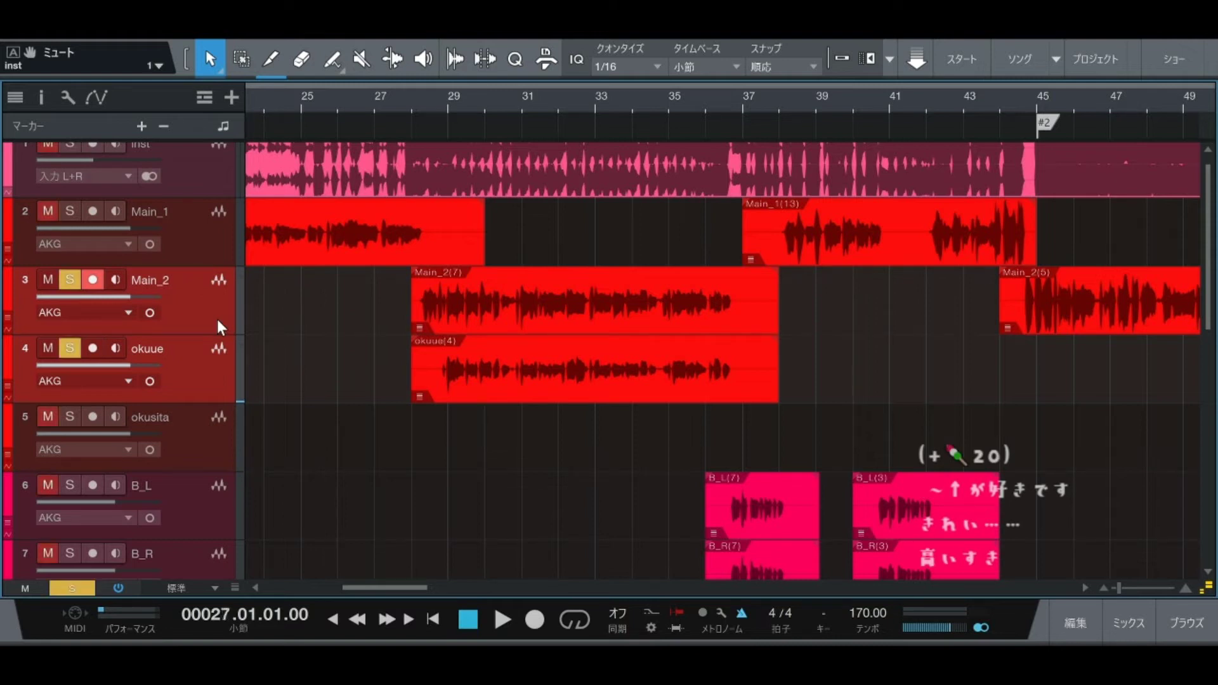
{"action": "key", "text": "space"}
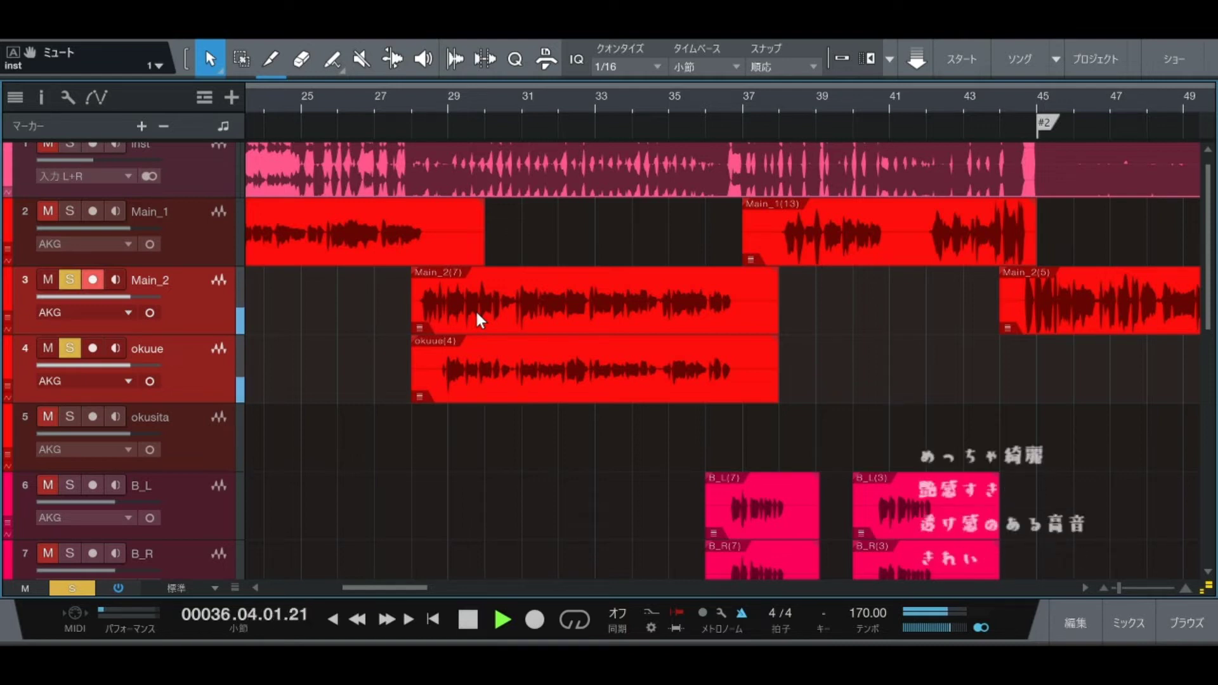
{"action": "key", "text": "space"}
{"action": "key", "text": "shift+s"}
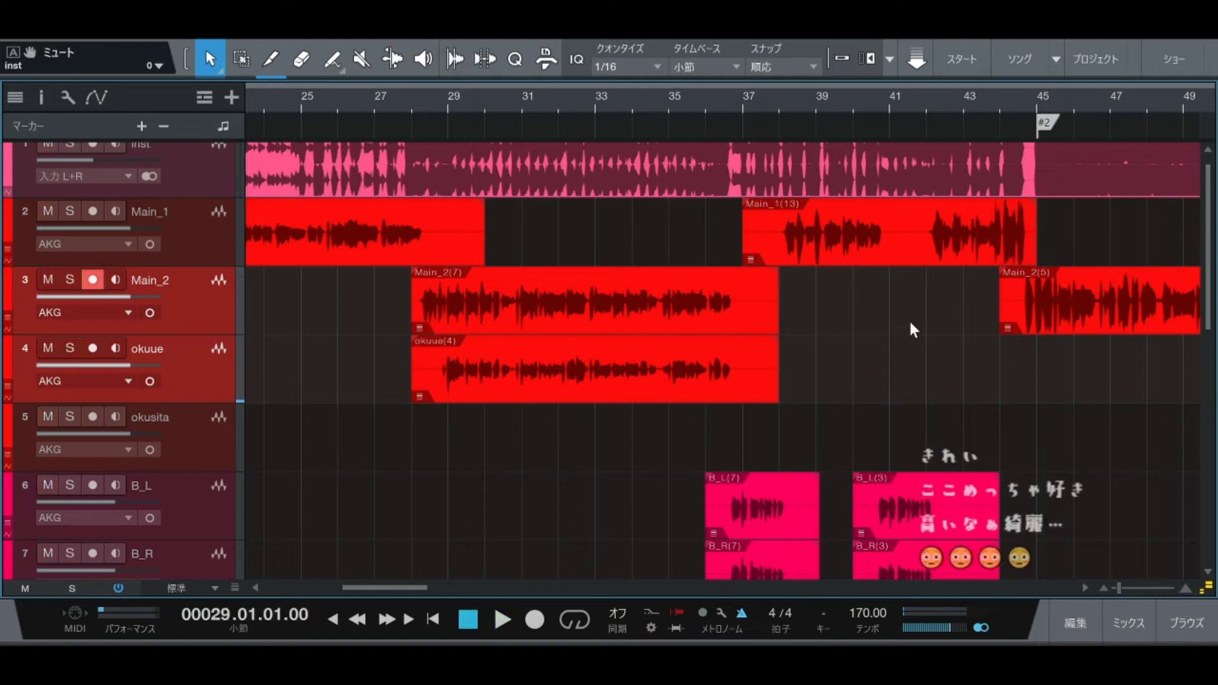
Step: Play the B_L and B_R tracks together in solo from bar 36 and clear their solos
{"action": "scroll", "coordinate": [917, 327], "scroll_direction": "down", "scroll_amount": 3}
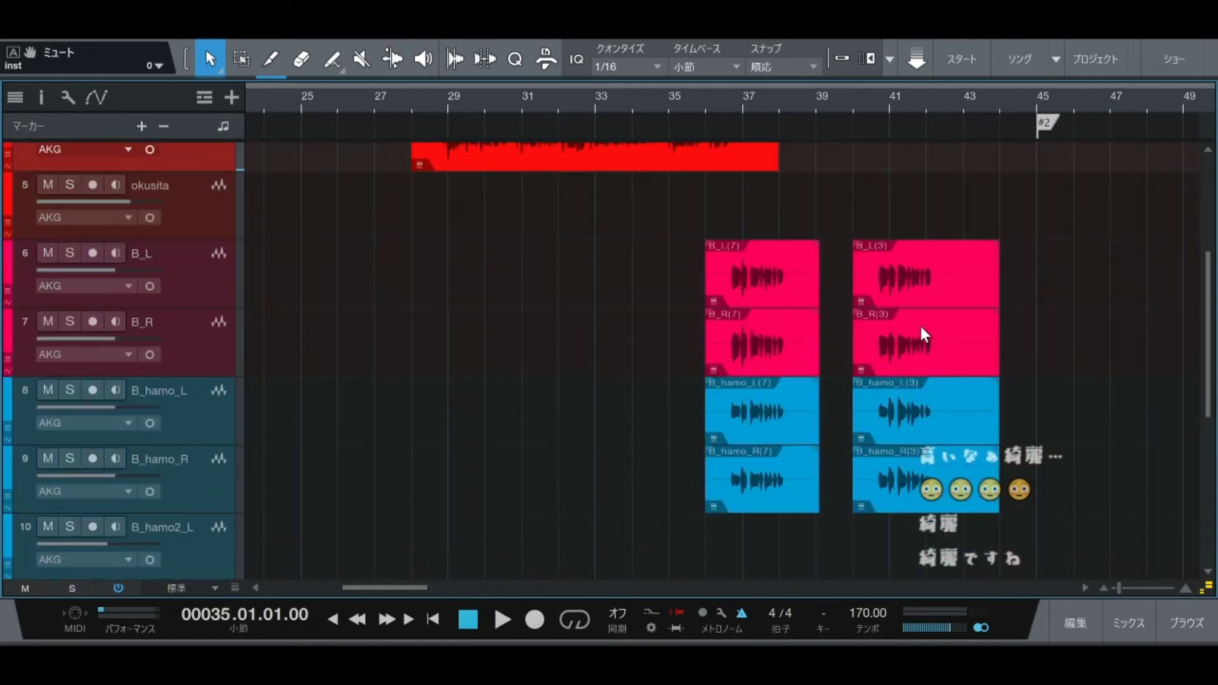
{"action": "key", "text": "KP_Add"}
{"action": "left_click", "coordinate": [218, 298]}
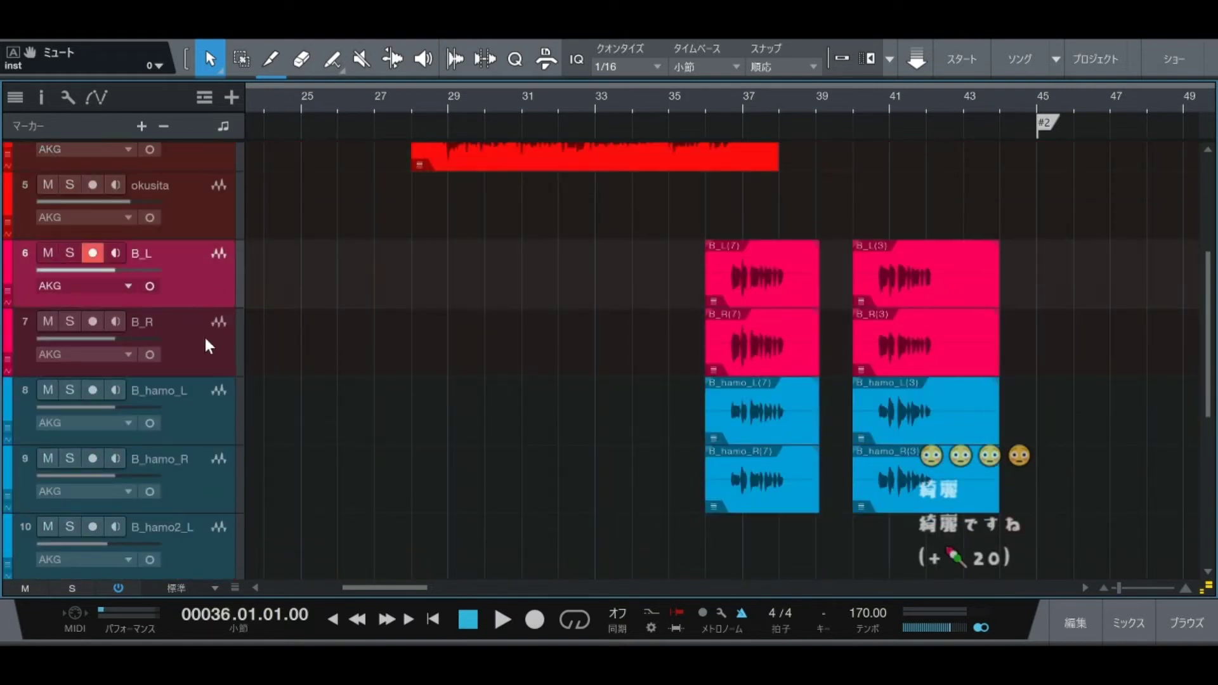
{"action": "left_click", "coordinate": [206, 344], "text": "shift"}
{"action": "key", "text": "s"}
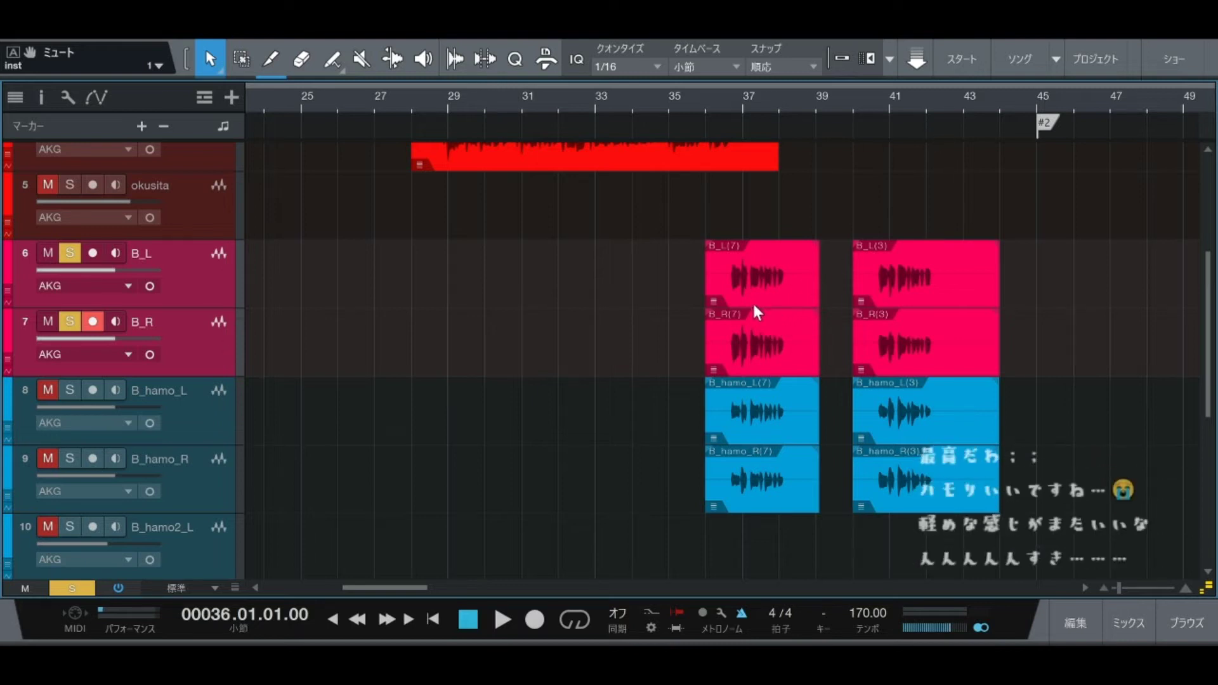
{"action": "key", "text": "space"}
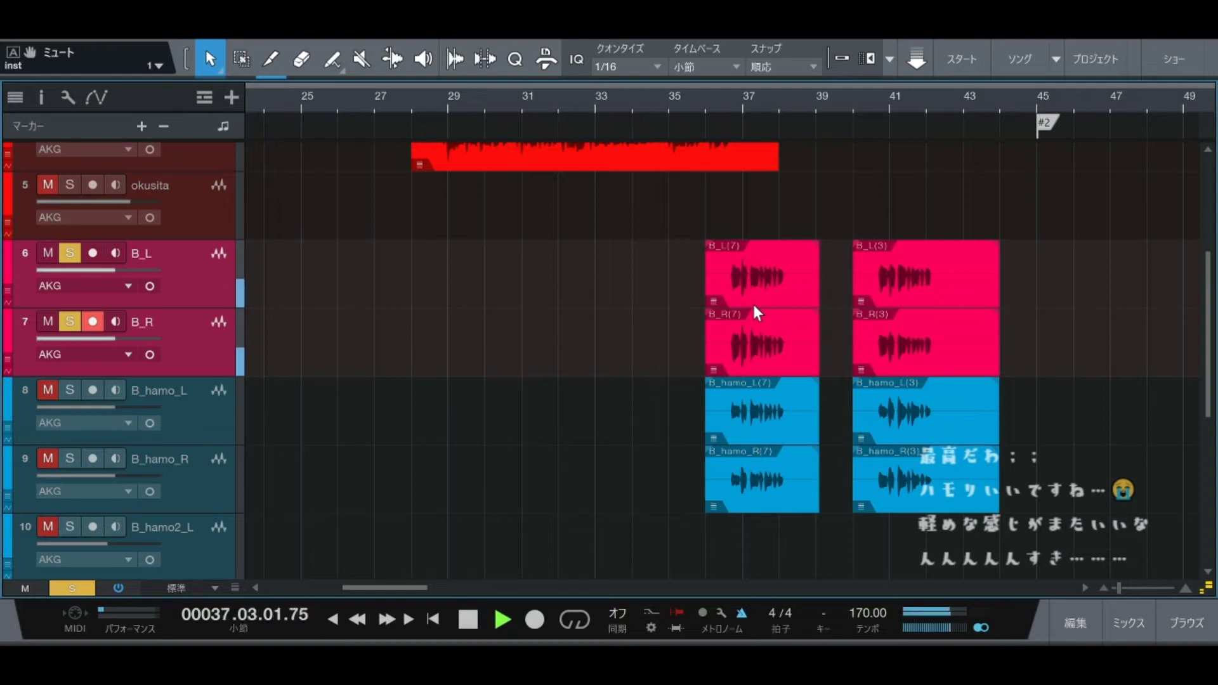
{"action": "key", "text": "space"}
{"action": "left_click", "coordinate": [71, 588]}
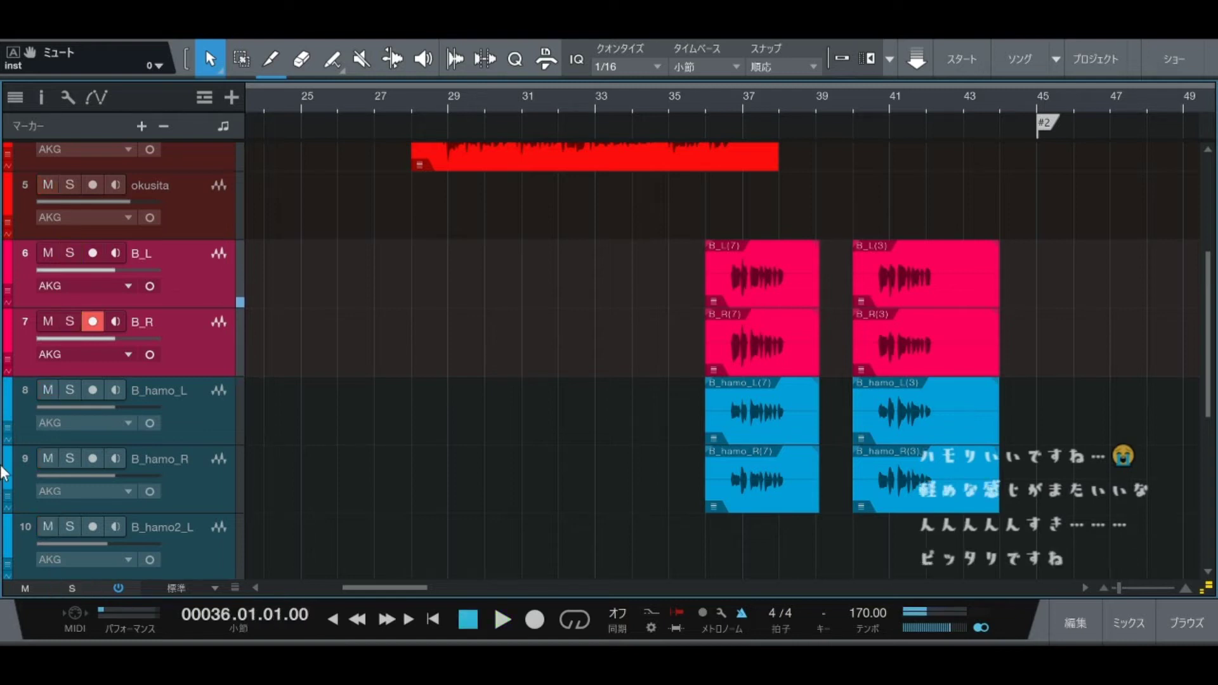
Step: Solo B_hamo_L and B_hamo_R together, play them from bar 36, and clear their solos
{"action": "left_click", "coordinate": [196, 436]}
{"action": "left_click", "coordinate": [199, 476], "text": "shift"}
{"action": "key", "text": "s"}
{"action": "key", "text": "space"}
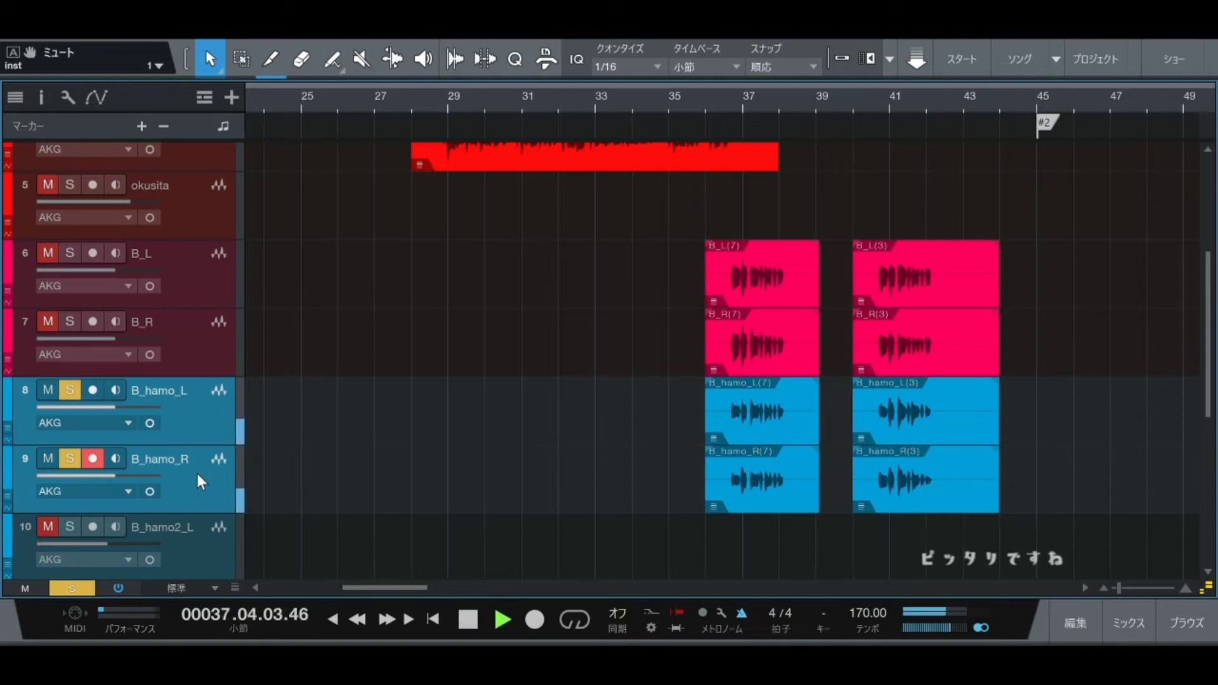
{"action": "key", "text": "space"}
{"action": "key", "text": "s"}
Step: Solo B_L, B_R, B_hamo_L and B_hamo_R together, play them from bar 36, and clear the solos
{"action": "left_click", "coordinate": [196, 285], "text": "shift"}
{"action": "key", "text": "s"}
{"action": "key", "text": "space"}
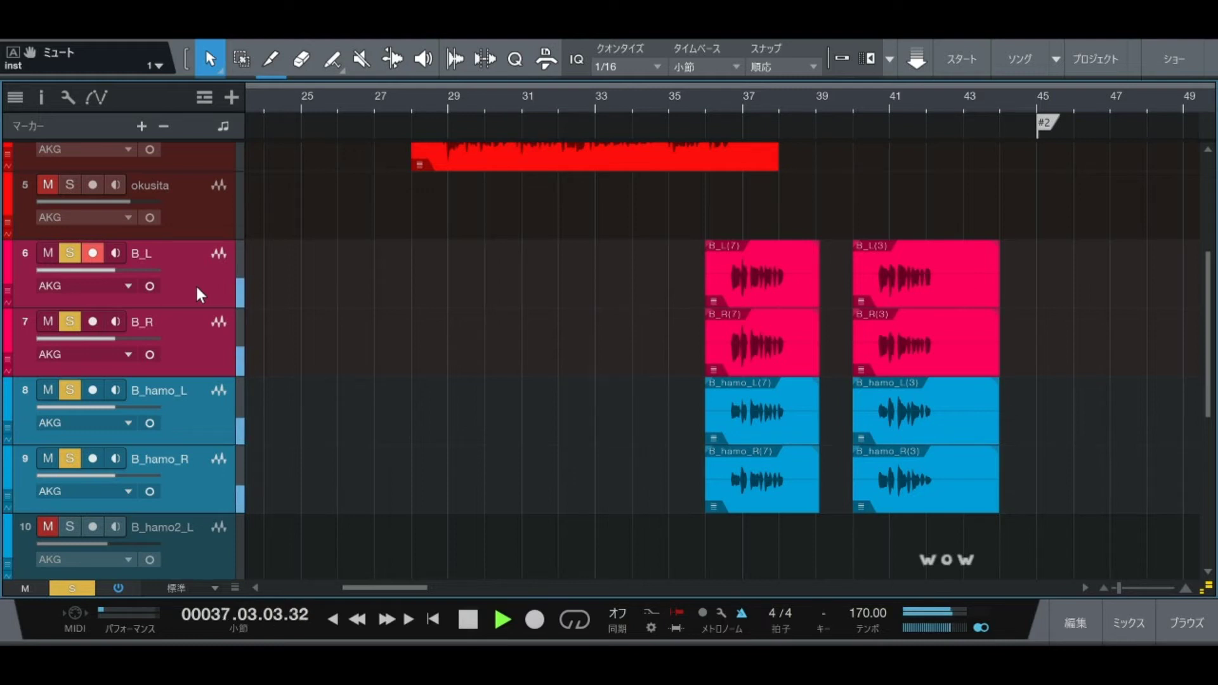
{"action": "key", "text": "space"}
{"action": "key", "text": "s"}
Step: Look over the main vocal, okuue and B harmony clips between bars 28 and 45
{"action": "scroll", "coordinate": [475, 388], "scroll_direction": "up", "scroll_amount": 4}
{"action": "scroll", "coordinate": [476, 389], "scroll_direction": "down", "scroll_amount": 4}
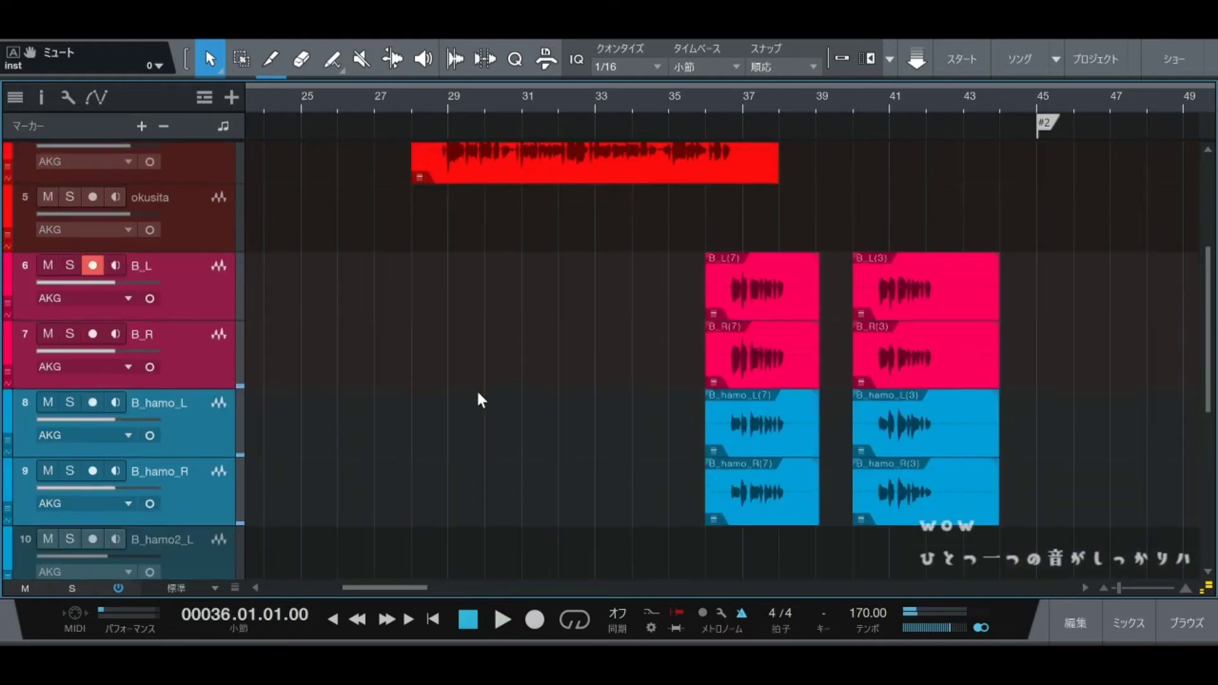
{"action": "scroll", "coordinate": [478, 391], "scroll_direction": "down", "scroll_amount": 4}
{"action": "scroll", "coordinate": [477, 392], "scroll_direction": "up", "scroll_amount": 3}
{"action": "scroll", "coordinate": [638, 409], "scroll_direction": "up", "scroll_amount": 5}
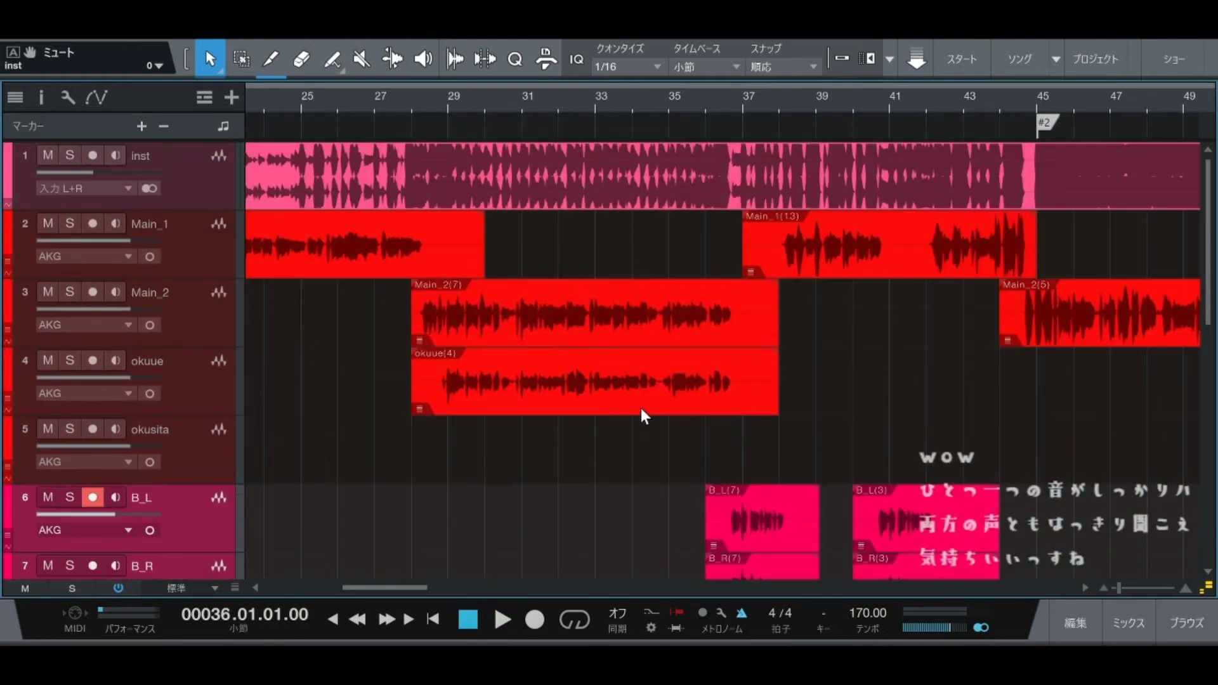
{"action": "scroll", "coordinate": [836, 390], "scroll_direction": "down", "scroll_amount": 5}
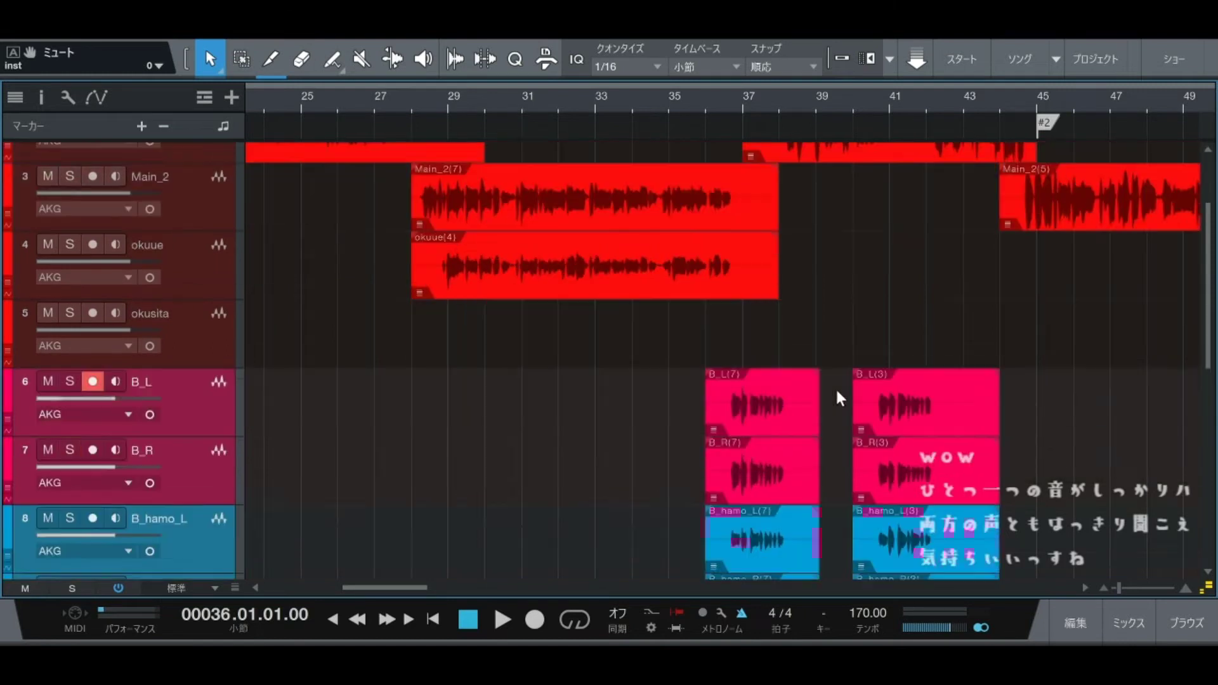
{"action": "scroll", "coordinate": [978, 431], "scroll_direction": "up", "scroll_amount": 3}
{"action": "scroll", "coordinate": [964, 435], "scroll_direction": "up", "scroll_amount": 2}
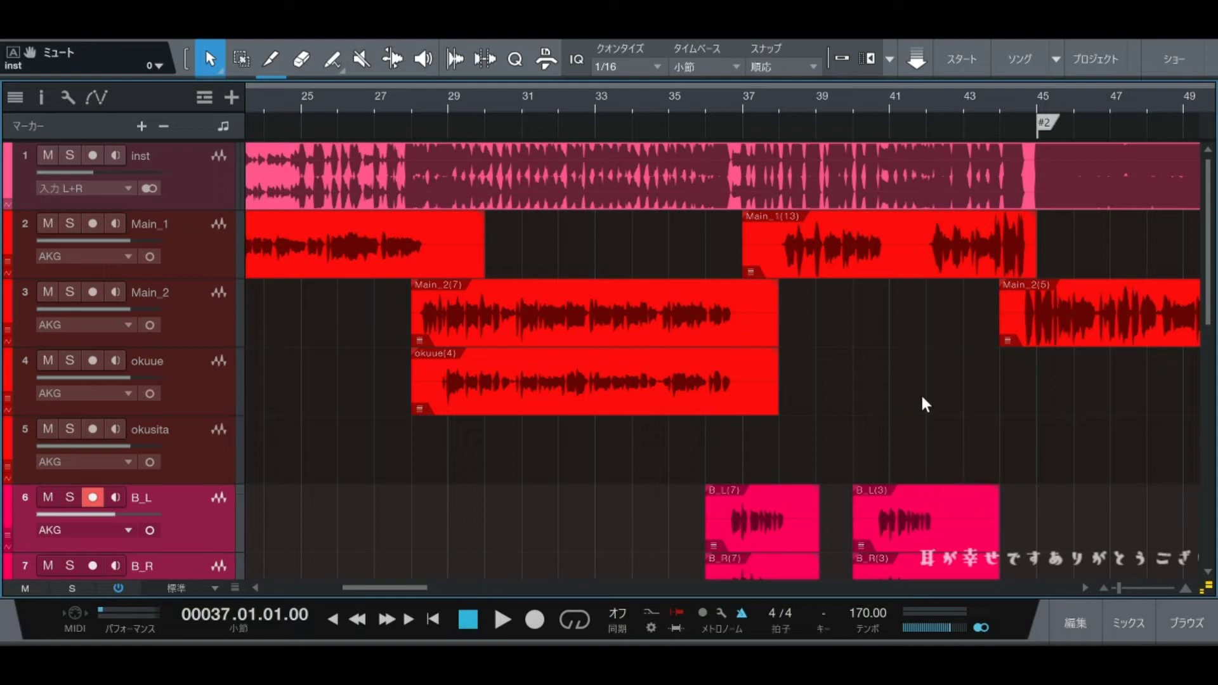
Step: Solo Main_1, B_L and B_R together and play them from bar 37 to about bar 44
{"action": "left_click", "coordinate": [186, 254]}
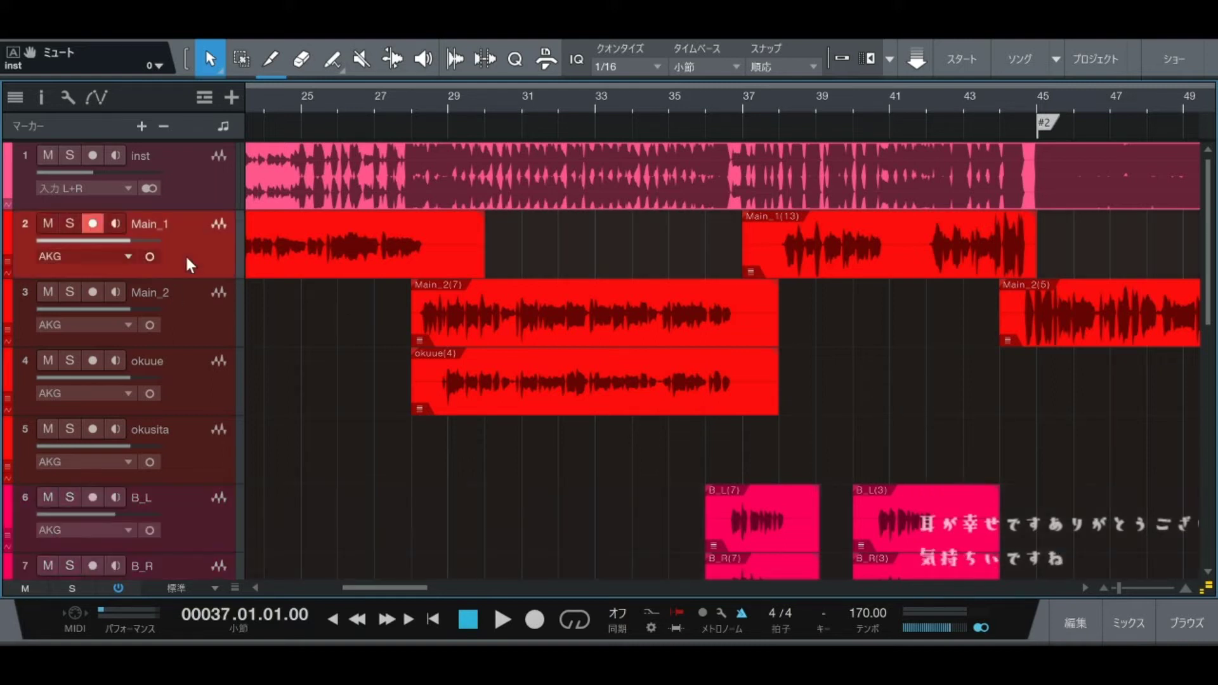
{"action": "key", "text": "s"}
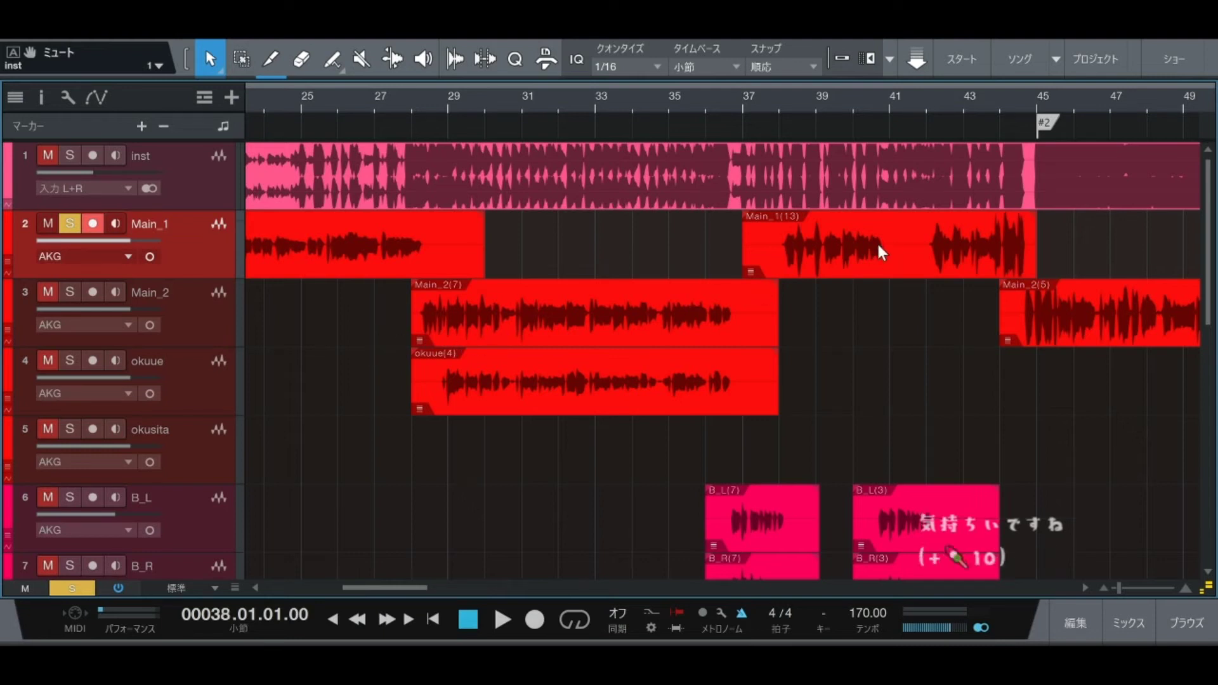
{"action": "key", "text": "s"}
{"action": "scroll", "coordinate": [207, 451], "scroll_direction": "down", "scroll_amount": 1}
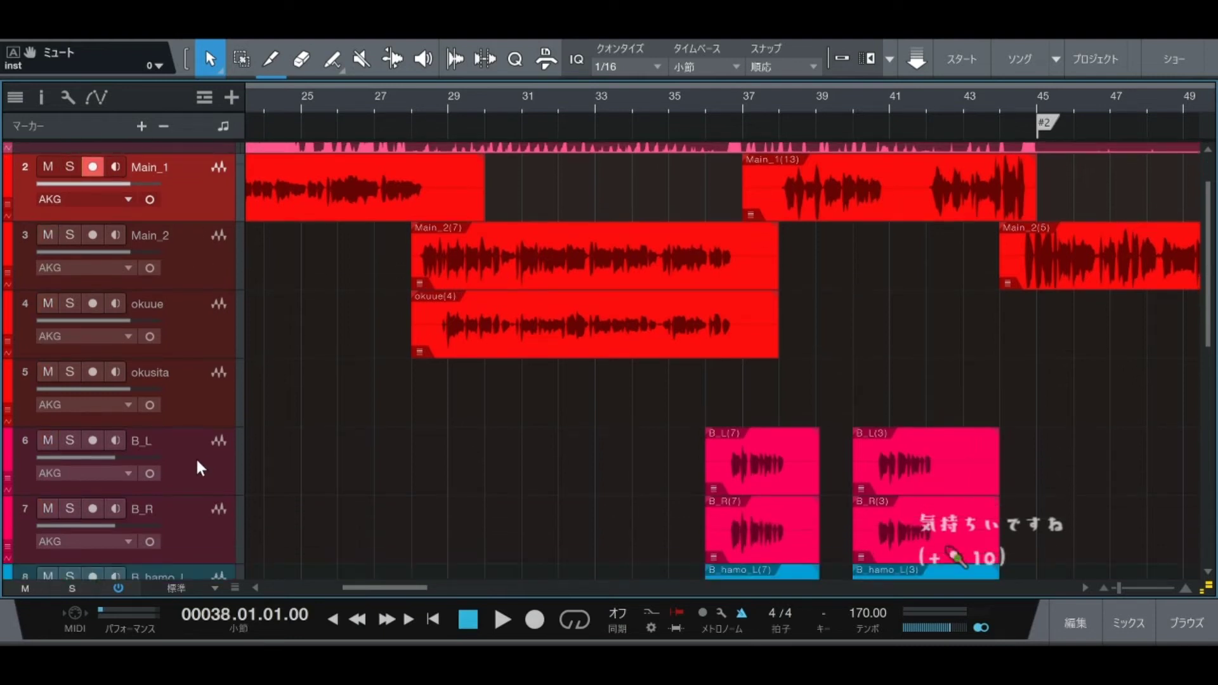
{"action": "left_click", "coordinate": [195, 457]}
{"action": "left_click", "coordinate": [187, 517], "text": "shift"}
{"action": "key", "text": "s"}
{"action": "key", "text": "space"}
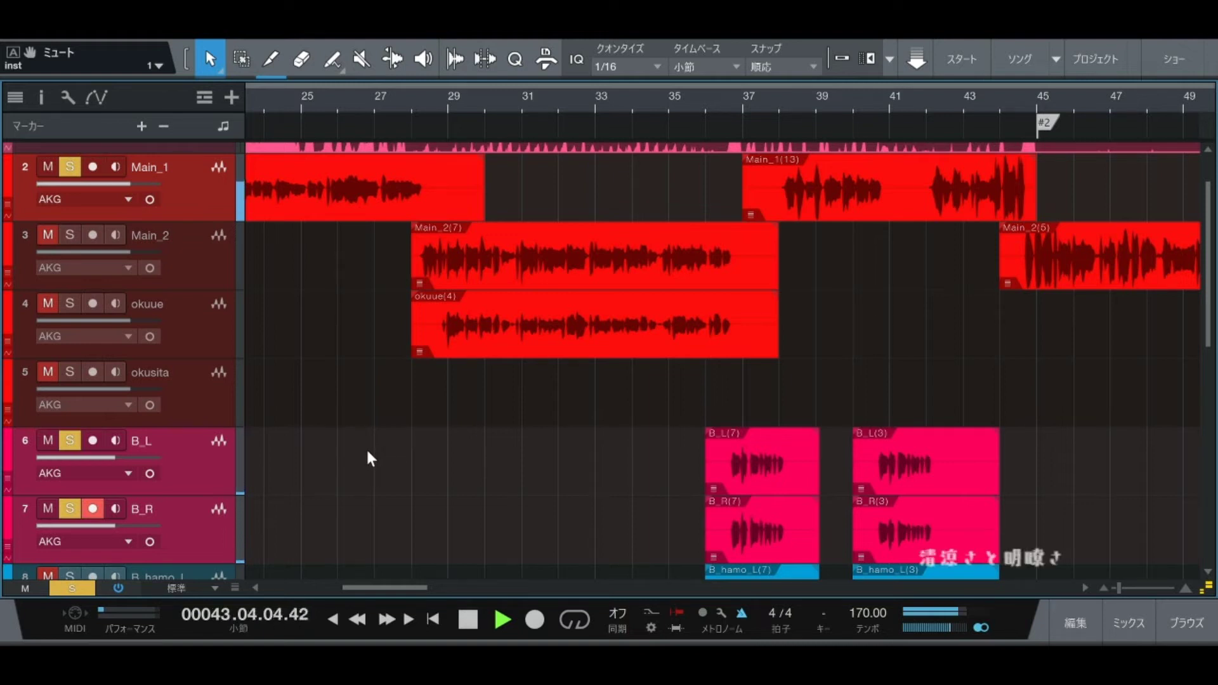
{"action": "key", "text": "space"}
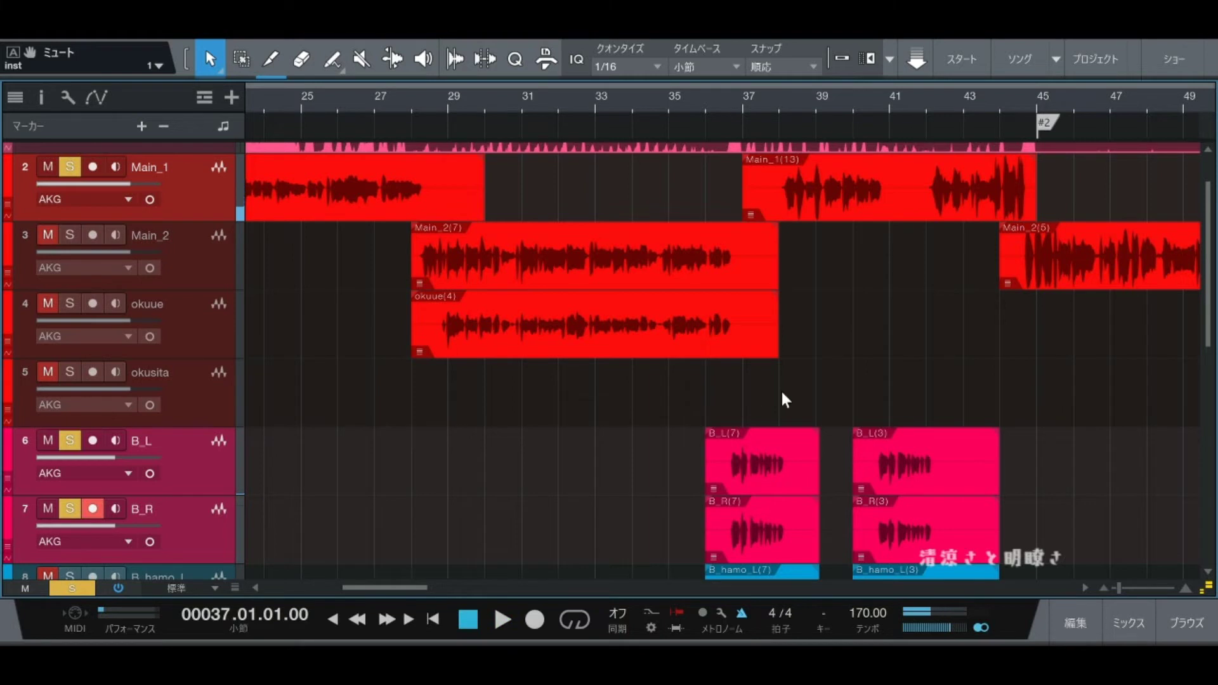
Step: Replay the start of the soloed Main_1 and B tracks from bar 37 and set the playhead to bar 38
{"action": "scroll", "coordinate": [877, 239], "scroll_direction": "up", "scroll_amount": 1}
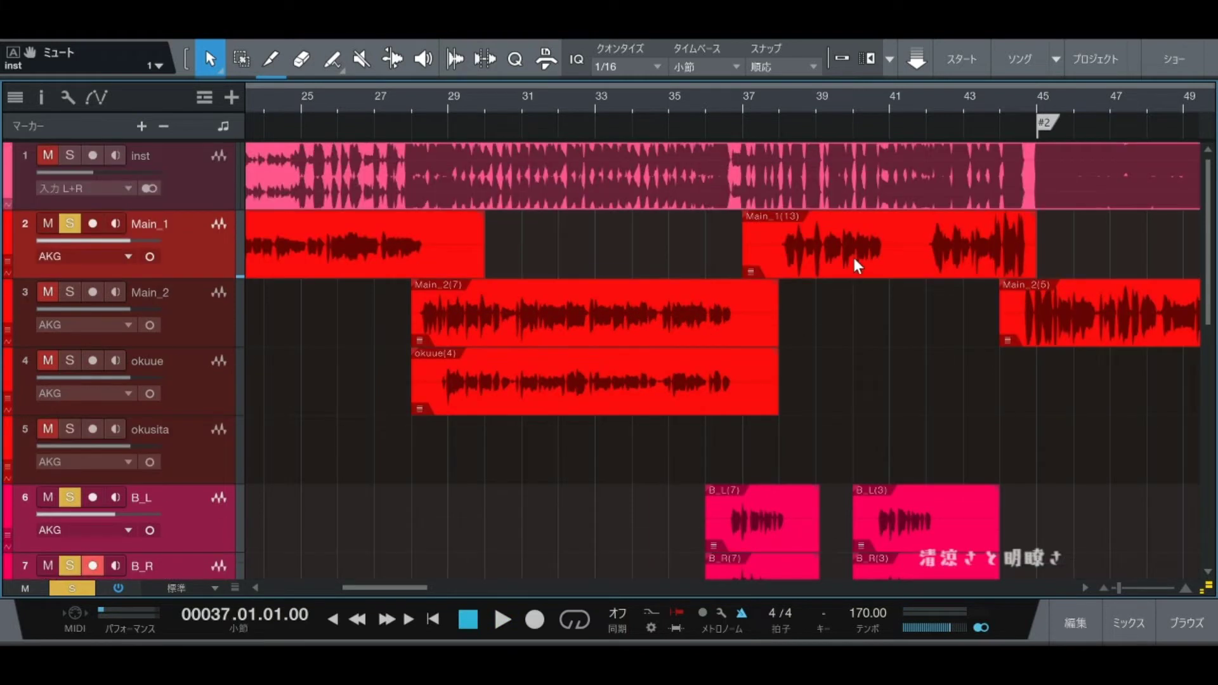
{"action": "key", "text": "space"}
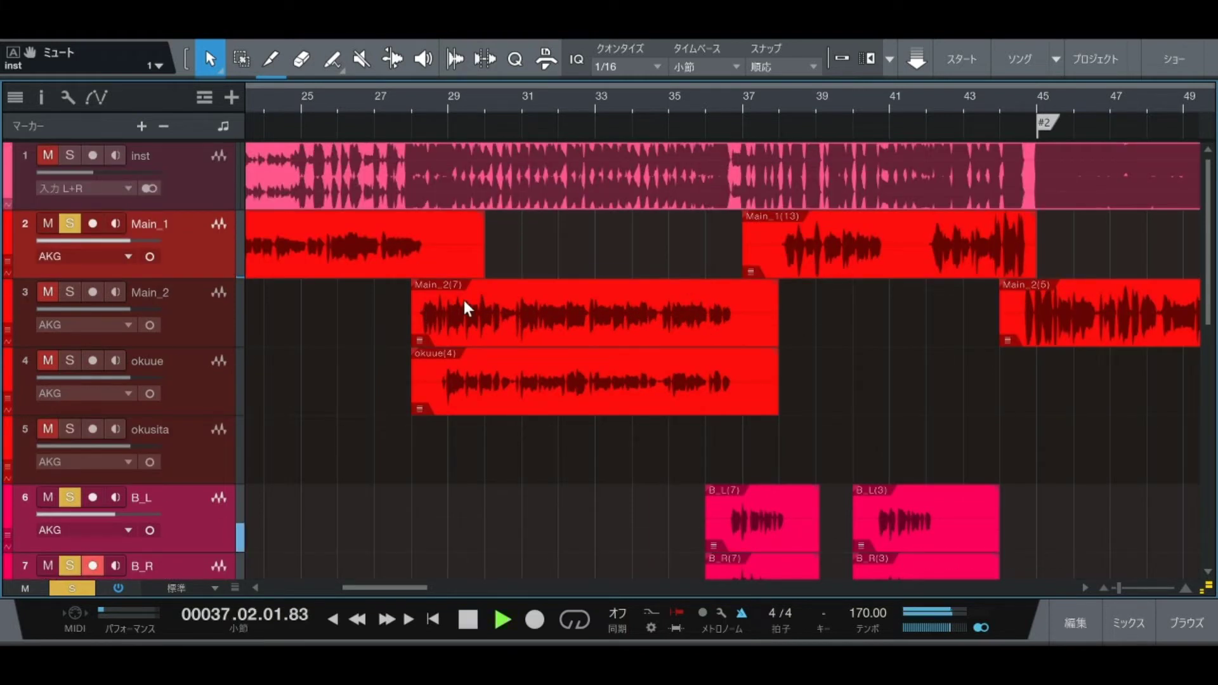
{"action": "key", "text": "space"}
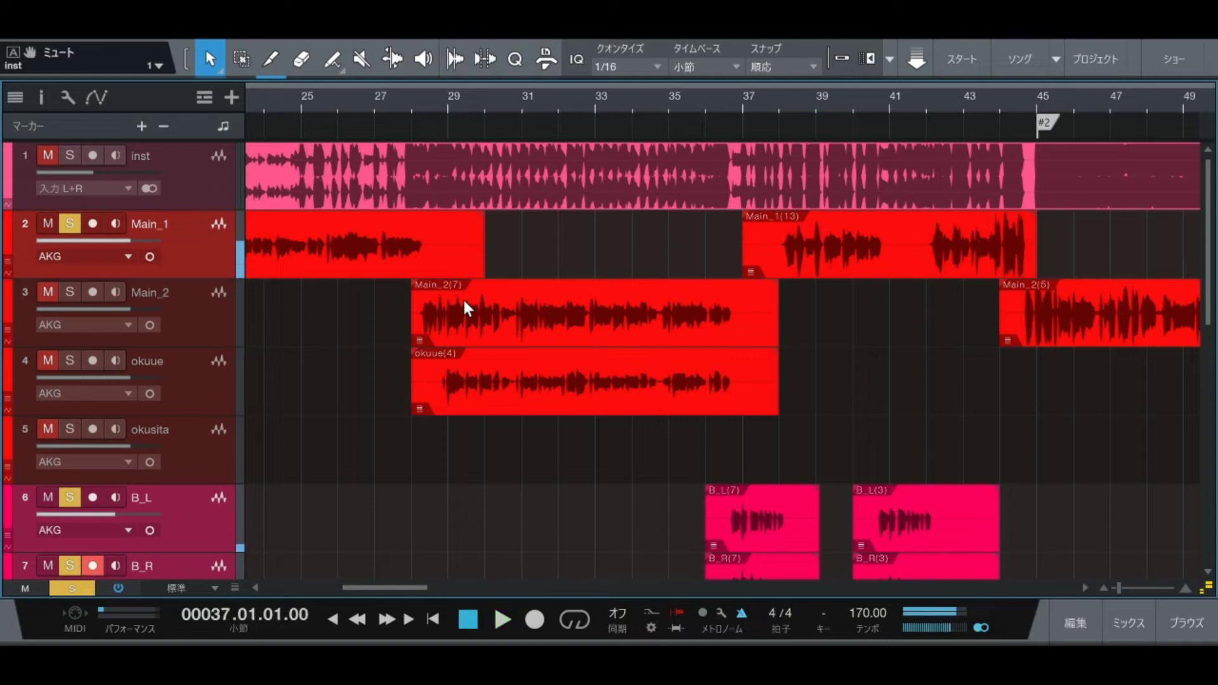
{"action": "key", "text": "KP_Add"}
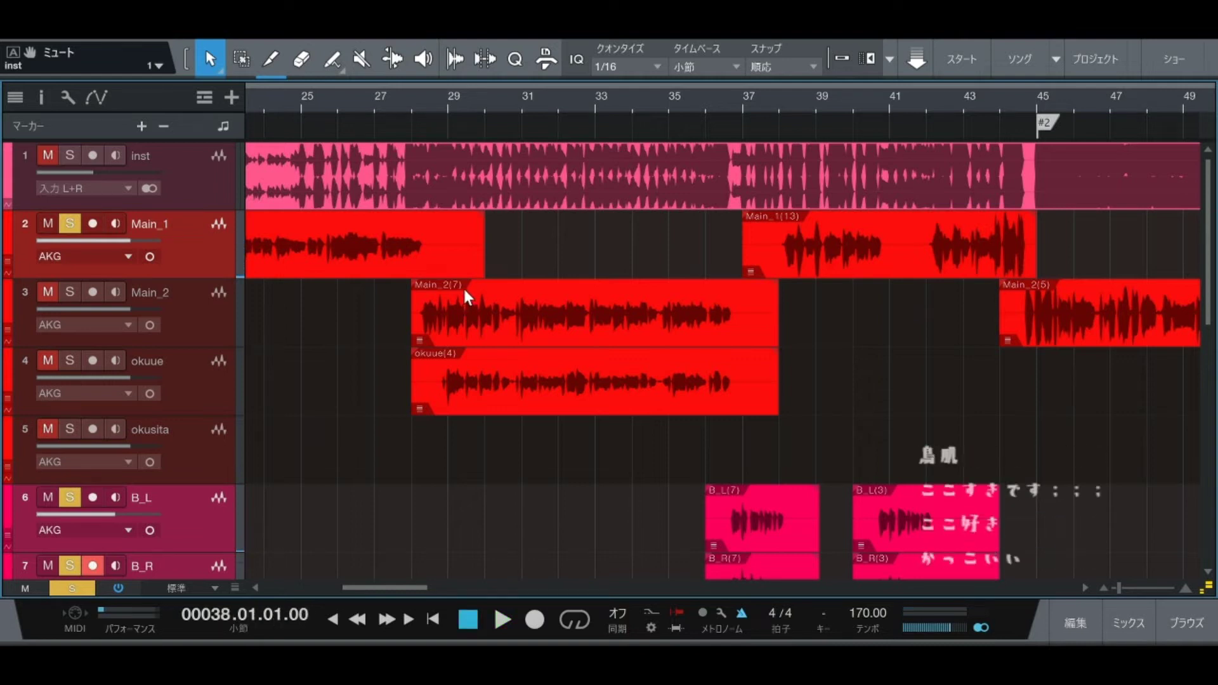
{"action": "key", "text": "KP_Subtract"}
{"action": "key", "text": "KP_Add"}
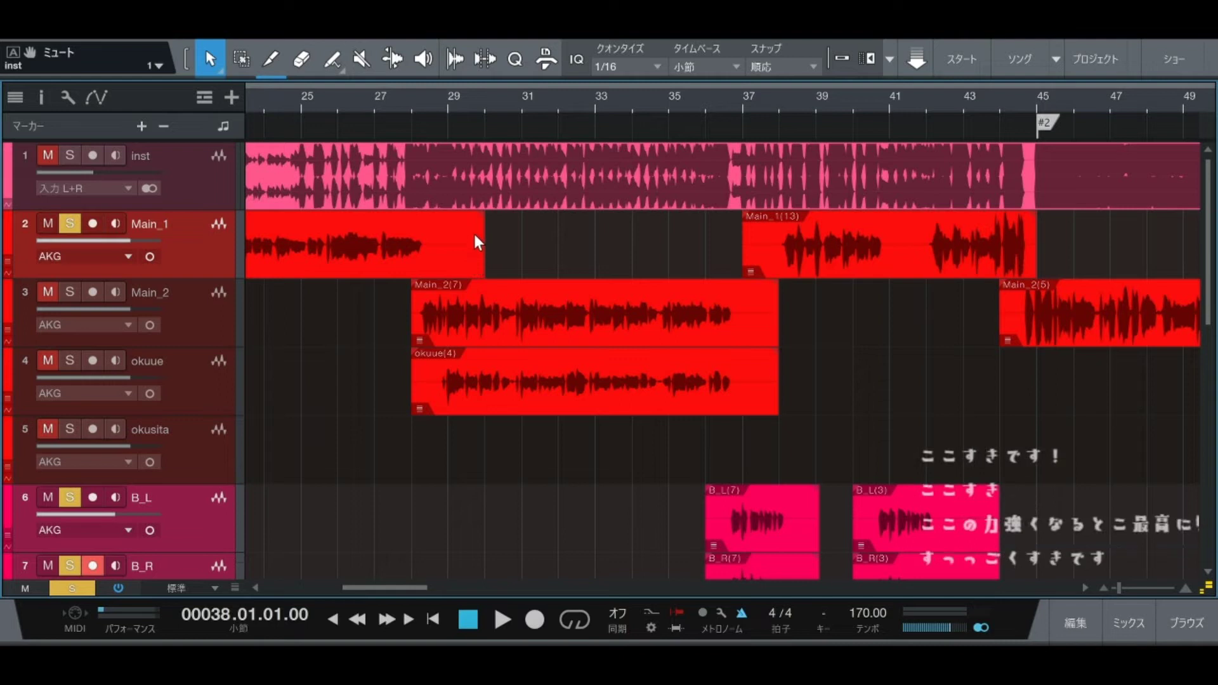
Step: Listen twice to the soloed Main_1, B_L and B_R tracks, from bar 38 and up to about bar 43
{"action": "key", "text": "space"}
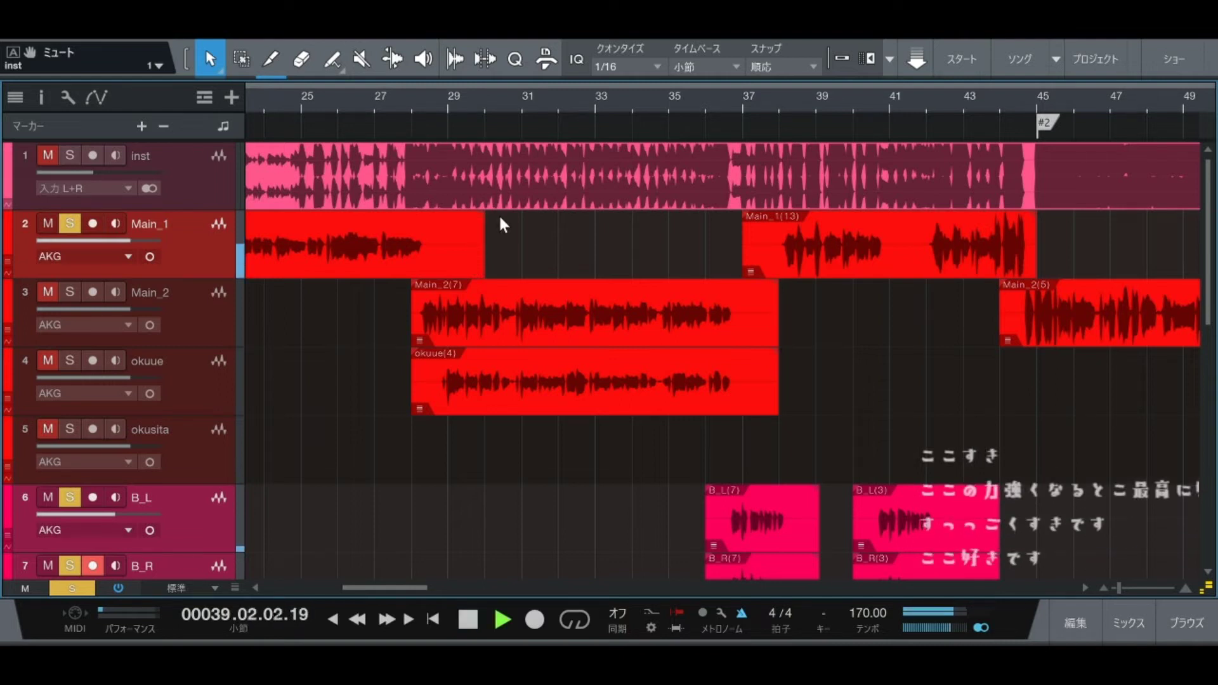
{"action": "key", "text": "space"}
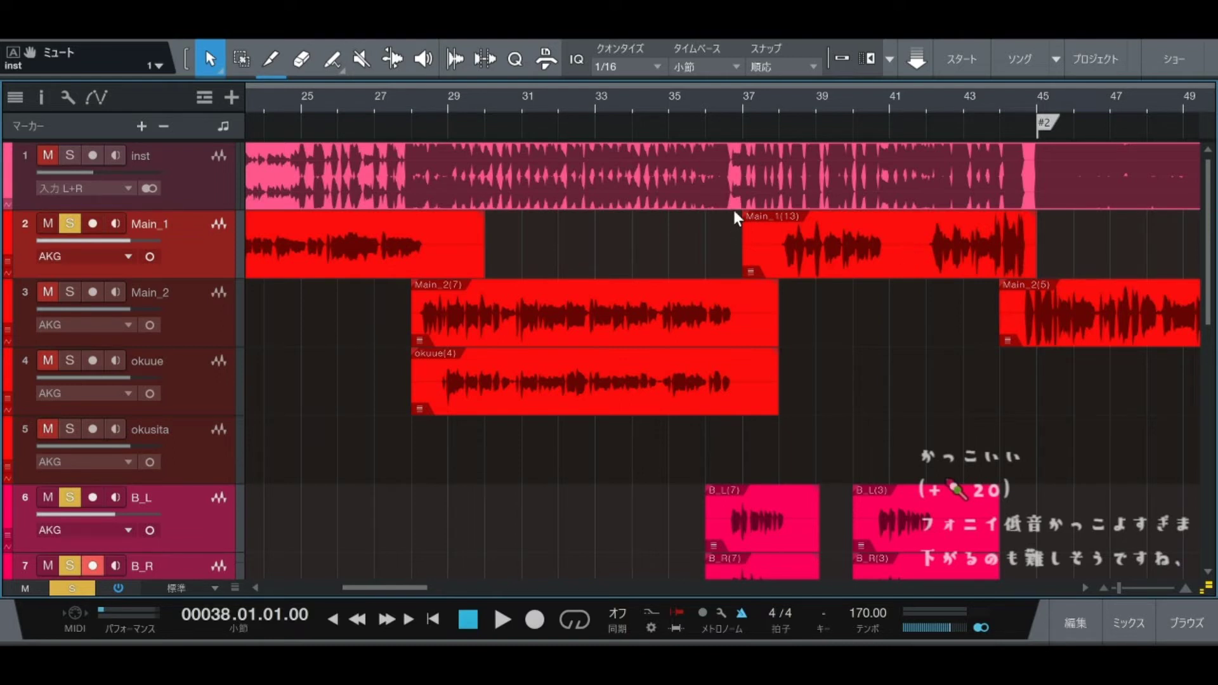
{"action": "left_click", "coordinate": [812, 172]}
{"action": "left_click", "coordinate": [789, 214]}
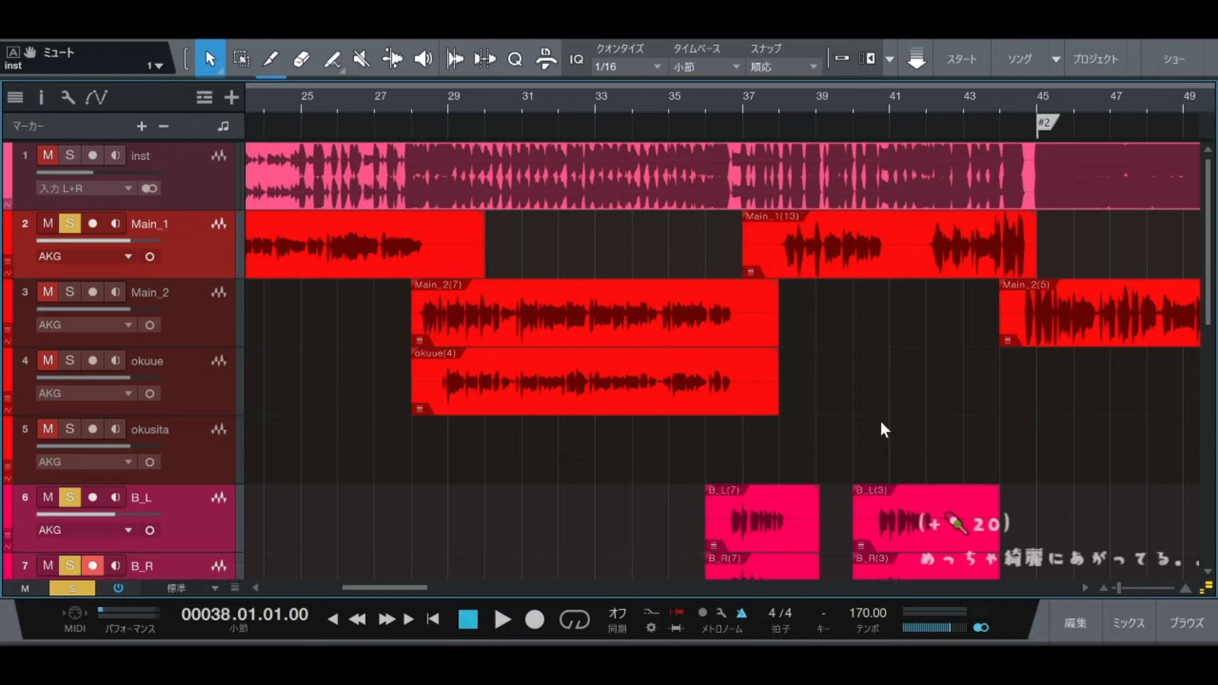
{"action": "key", "text": "space"}
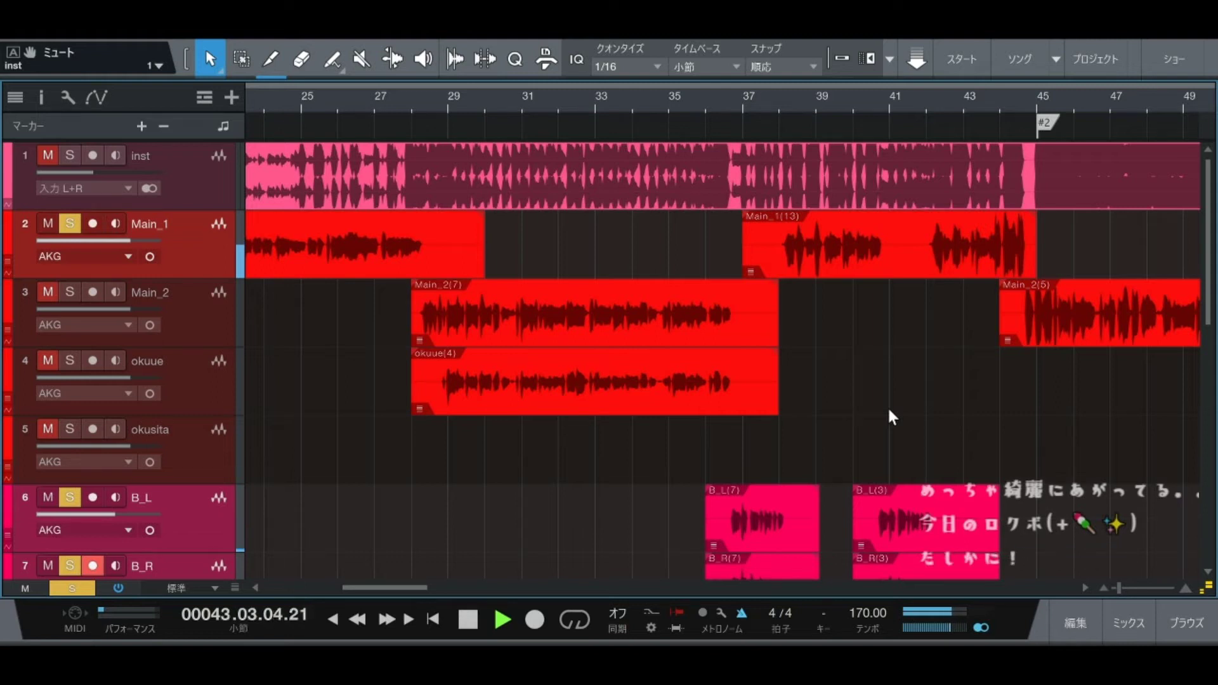
{"action": "key", "text": "space"}
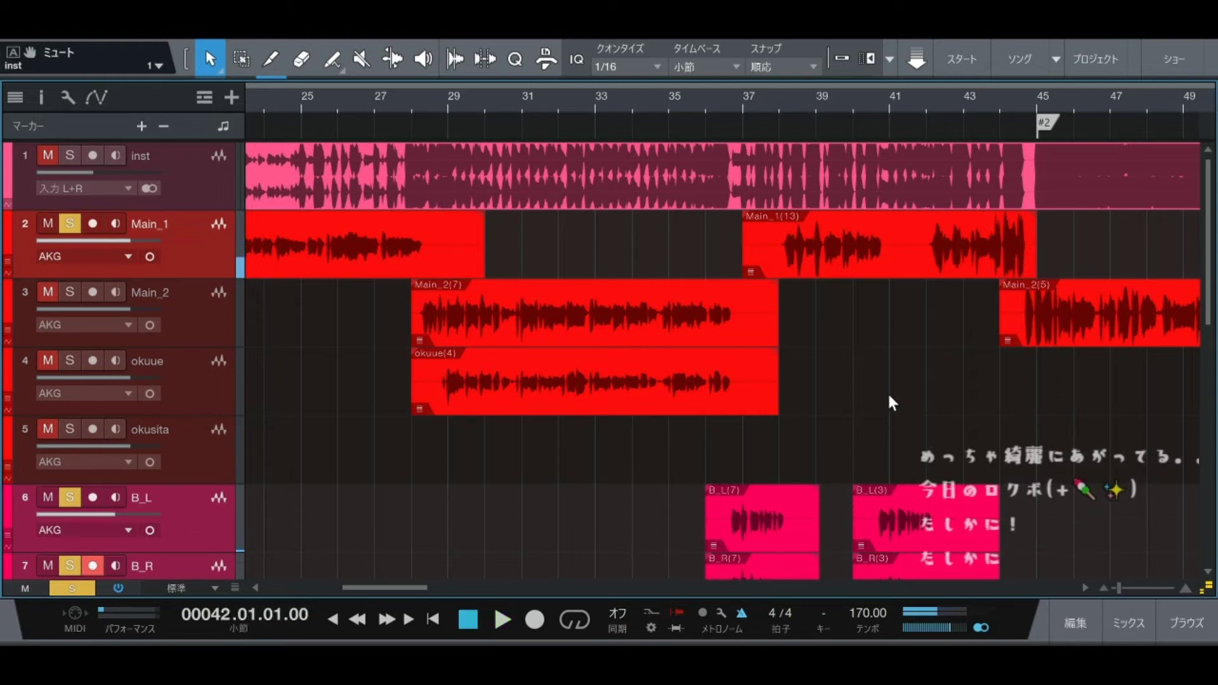
Step: Step the playhead between bars 38 and 42 to examine the Main_1 phrase, ending at bar 38
{"action": "key", "text": "KP_Subtract"}
{"action": "key", "text": "KP_Subtract"}
{"action": "key", "text": "KP_Subtract"}
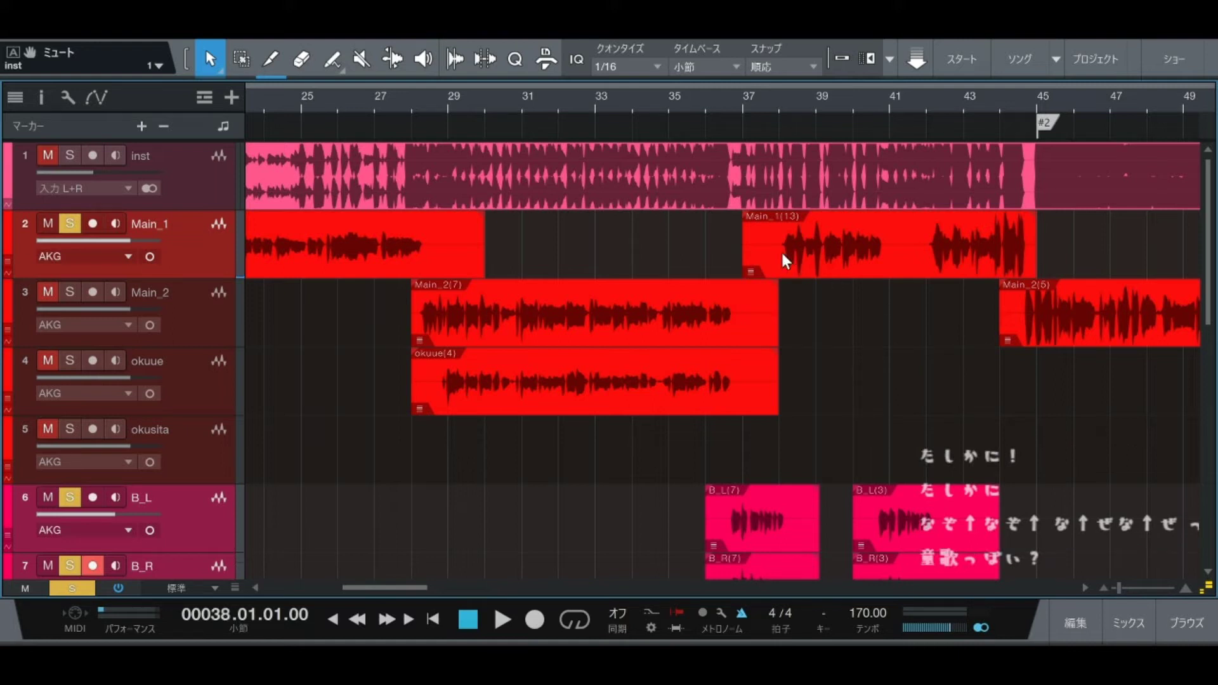
{"action": "key", "text": "KP_Add"}
{"action": "key", "text": "KP_Add"}
{"action": "key", "text": "KP_Add"}
{"action": "key", "text": "KP_Add"}
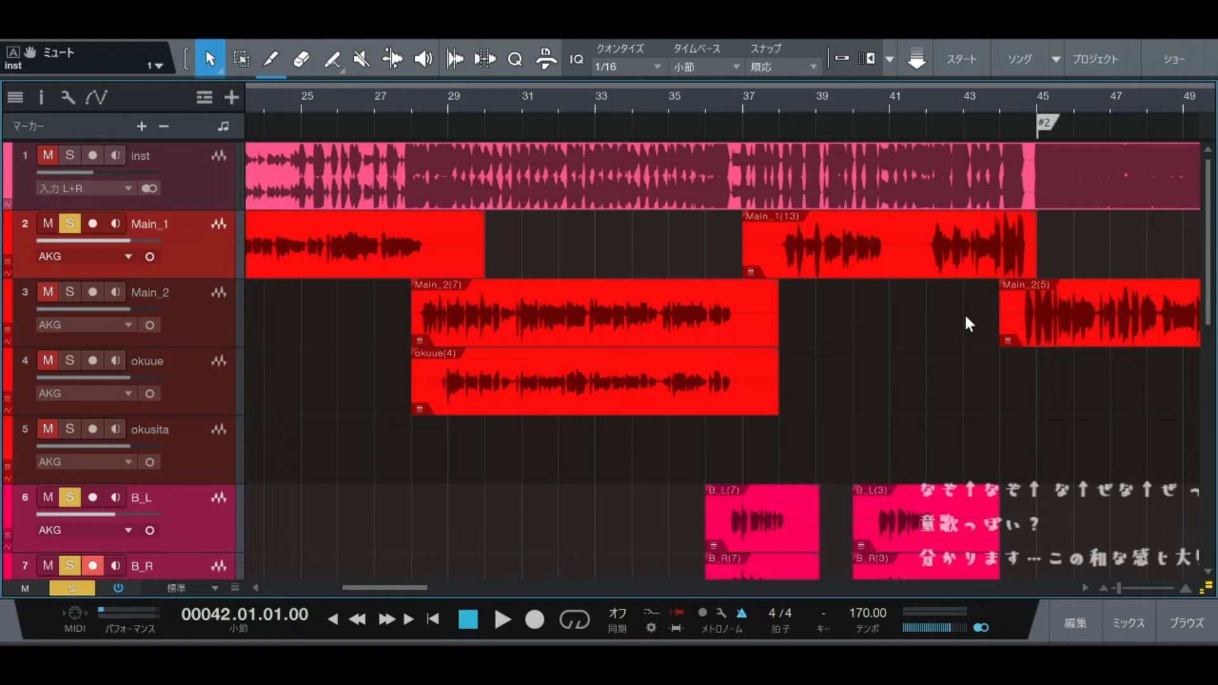
{"action": "key", "text": "KP_Subtract"}
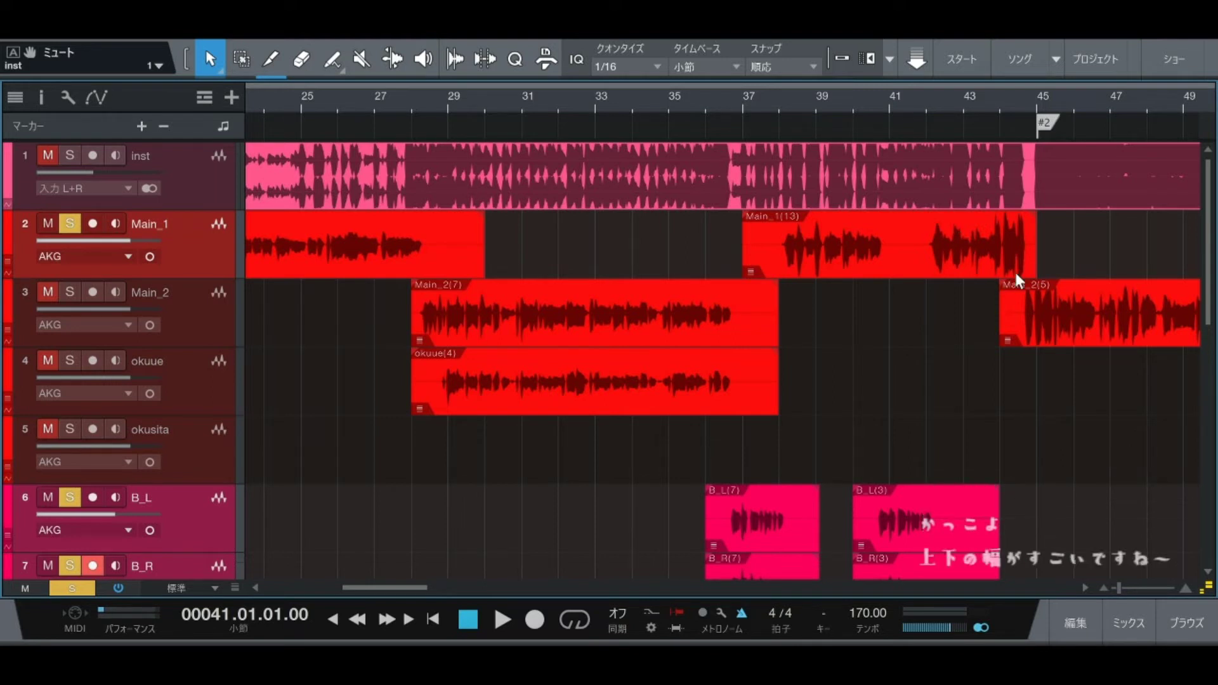
{"action": "key", "text": "KP_Subtract"}
{"action": "key", "text": "KP_Subtract"}
{"action": "key", "text": "KP_Subtract"}
{"action": "key", "text": "KP_Subtract"}
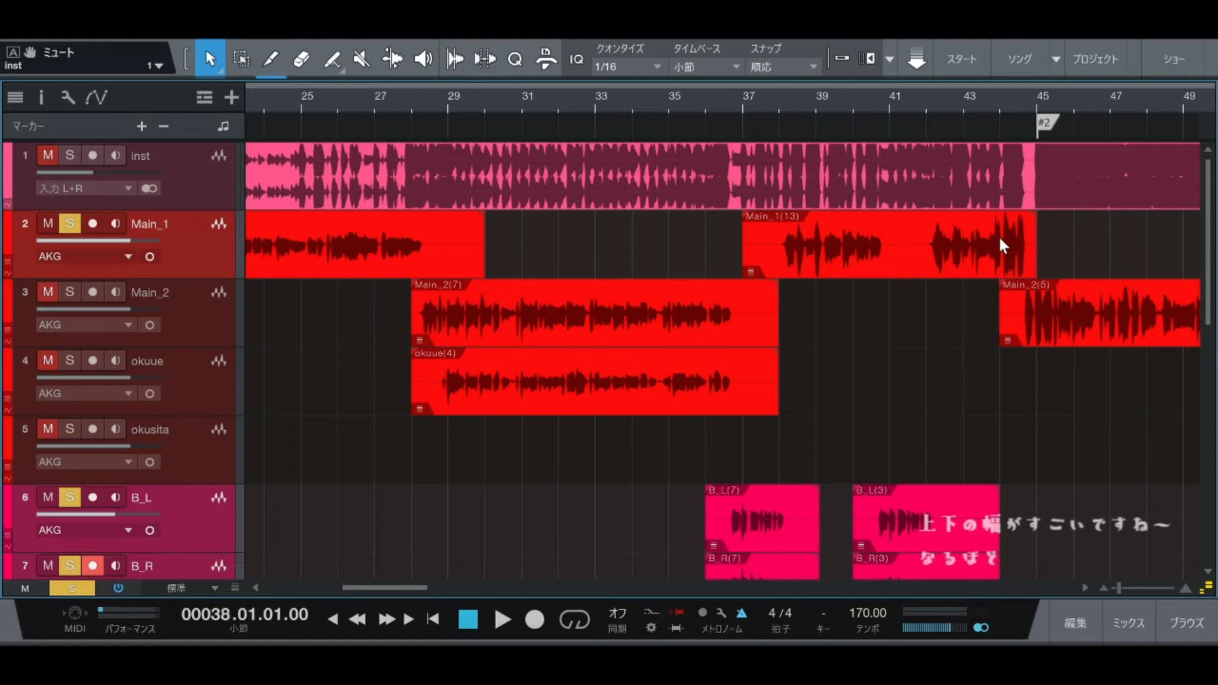
{"action": "key", "text": "KP_Add"}
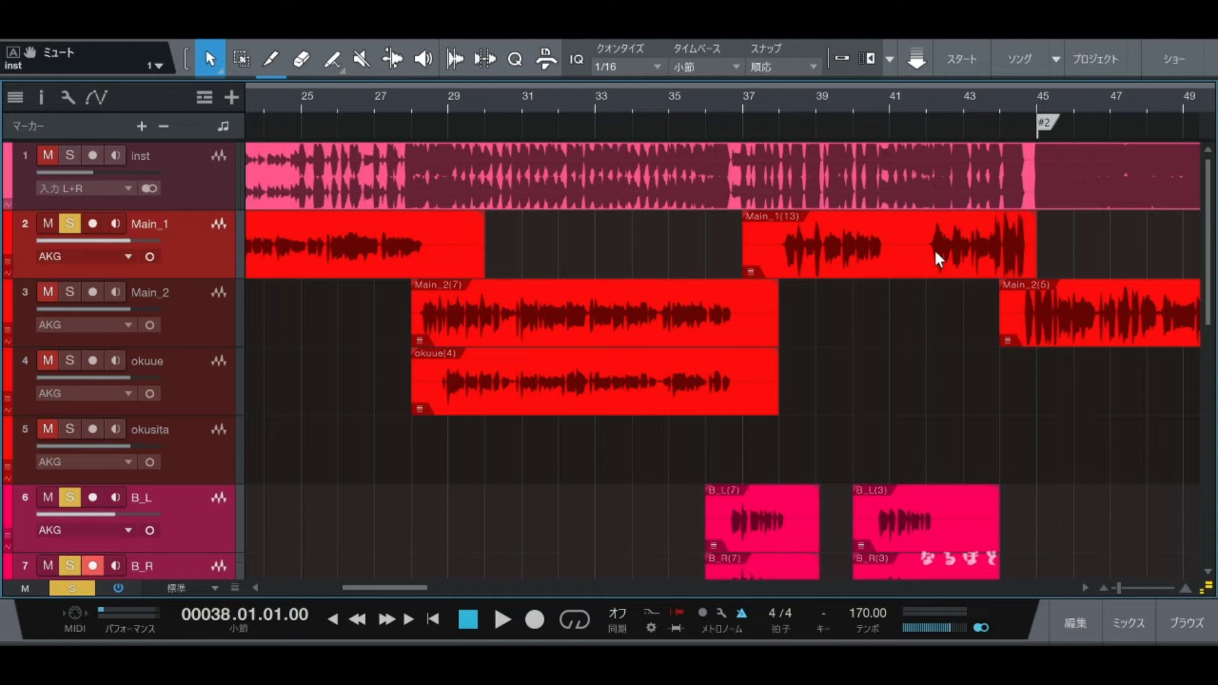
Step: Play the end of the soloed Main_1 phrase through to about bar 44 and clear all solos
{"action": "key", "text": "space"}
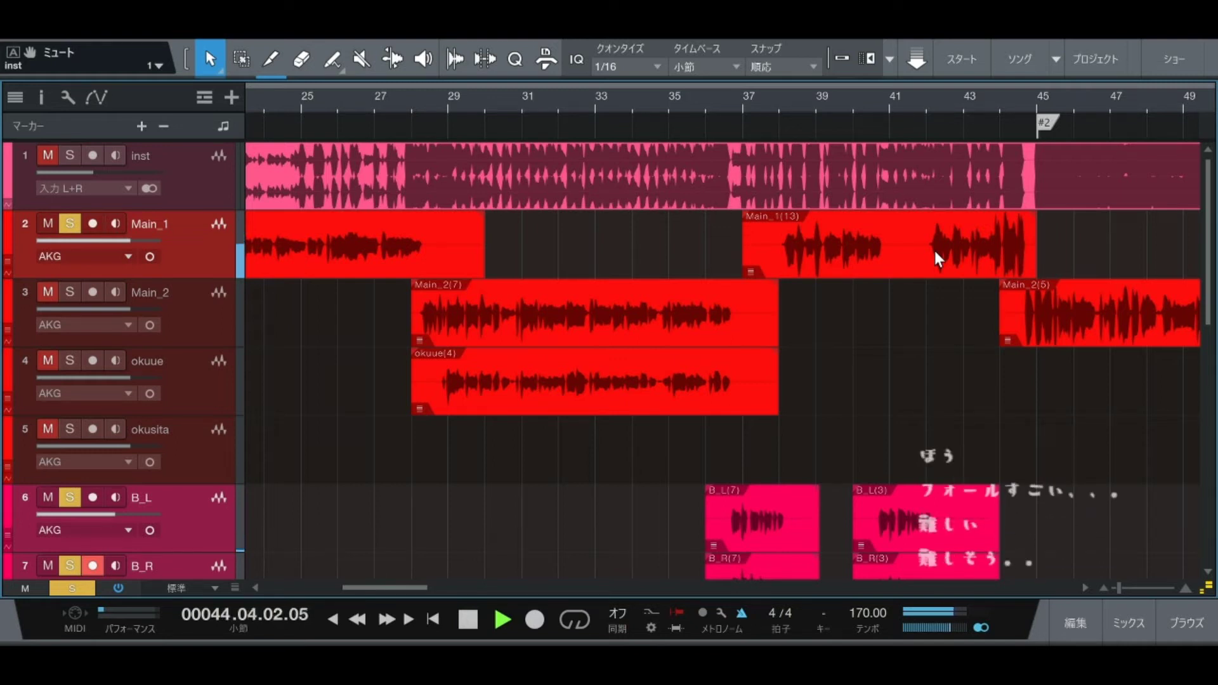
{"action": "key", "text": "space"}
{"action": "key", "text": "shift+s"}
Step: Solo Main_2 and play its phrase around marker #2 from bar 44 past bar 52
{"action": "key", "text": "KP_Add"}
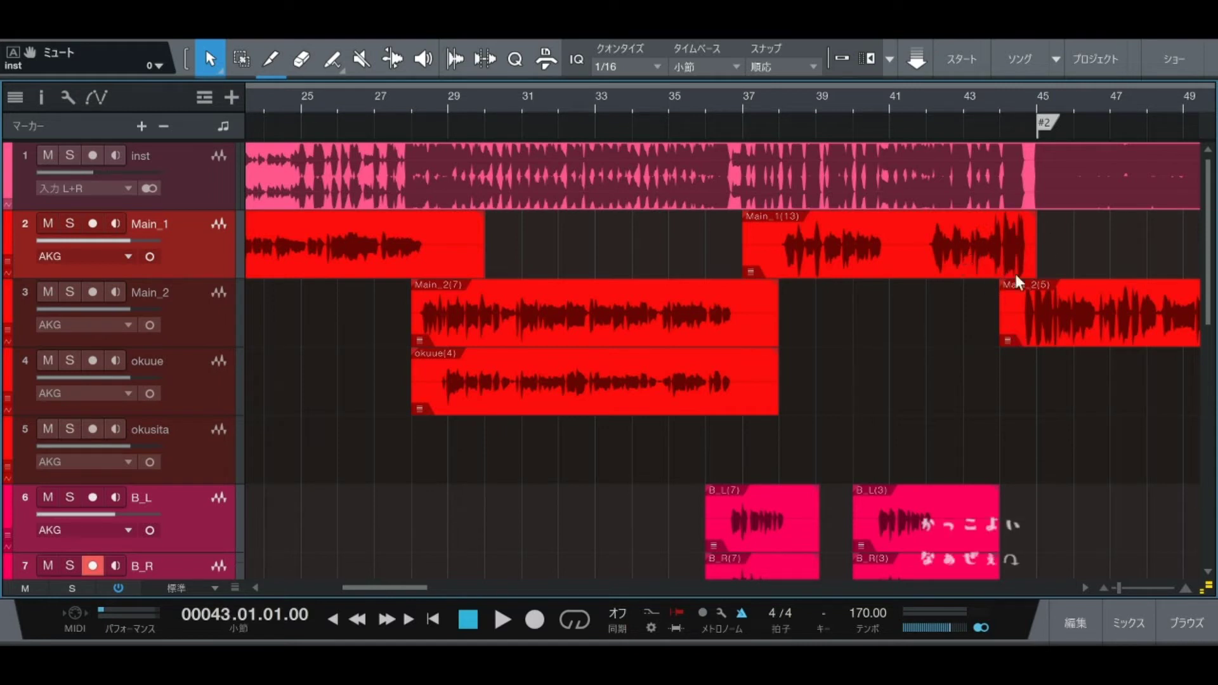
{"action": "left_click", "coordinate": [207, 331]}
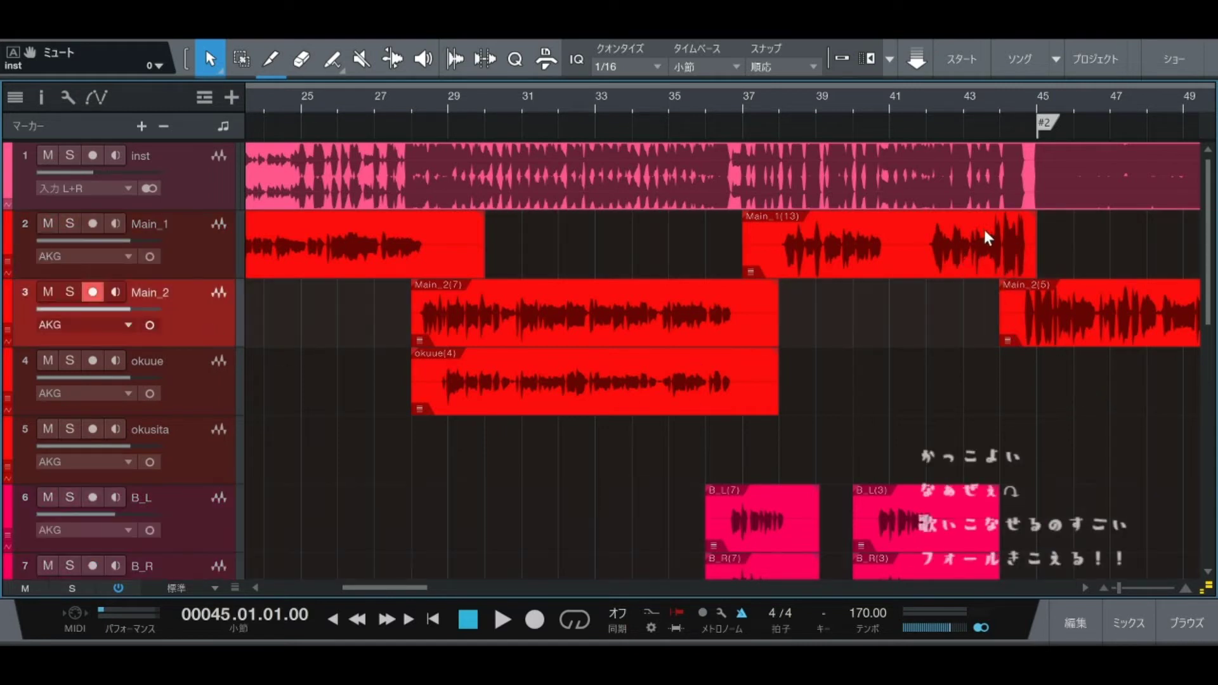
{"action": "left_click_drag", "start_coordinate": [417, 587], "coordinate": [477, 583]}
{"action": "scroll", "coordinate": [524, 384], "scroll_direction": "down", "scroll_amount": 6}
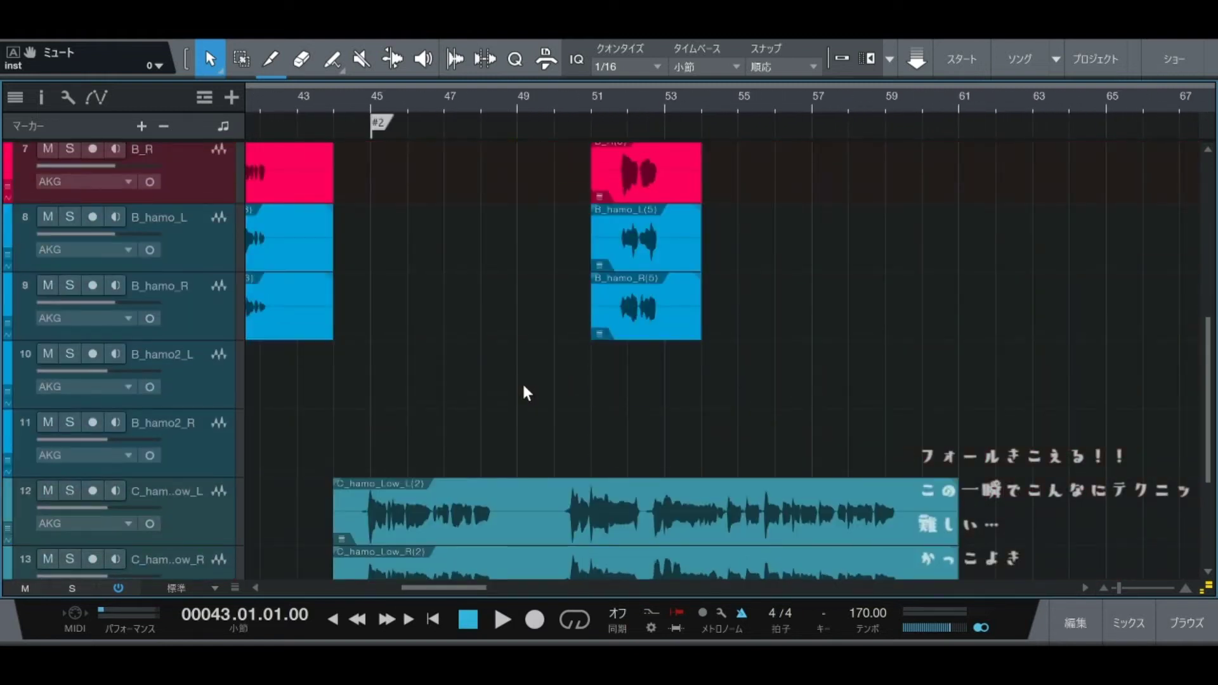
{"action": "scroll", "coordinate": [524, 393], "scroll_direction": "up", "scroll_amount": 6}
{"action": "key", "text": "s"}
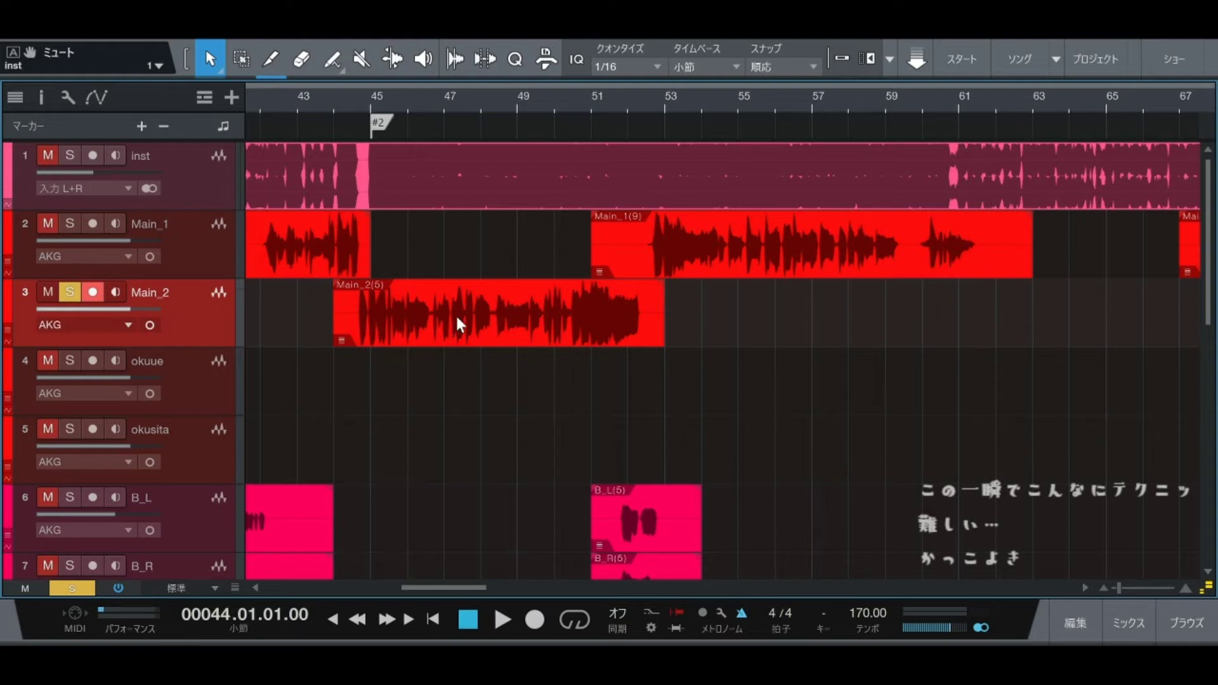
{"action": "key", "text": "space"}
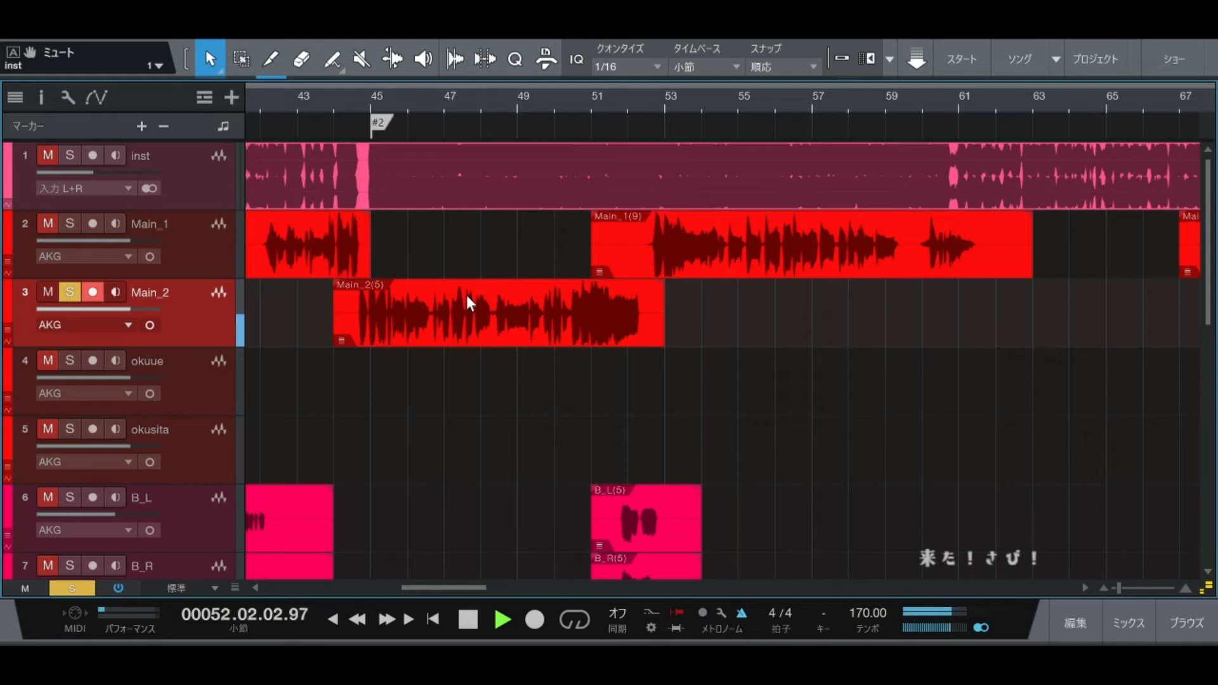
{"action": "key", "text": "space"}
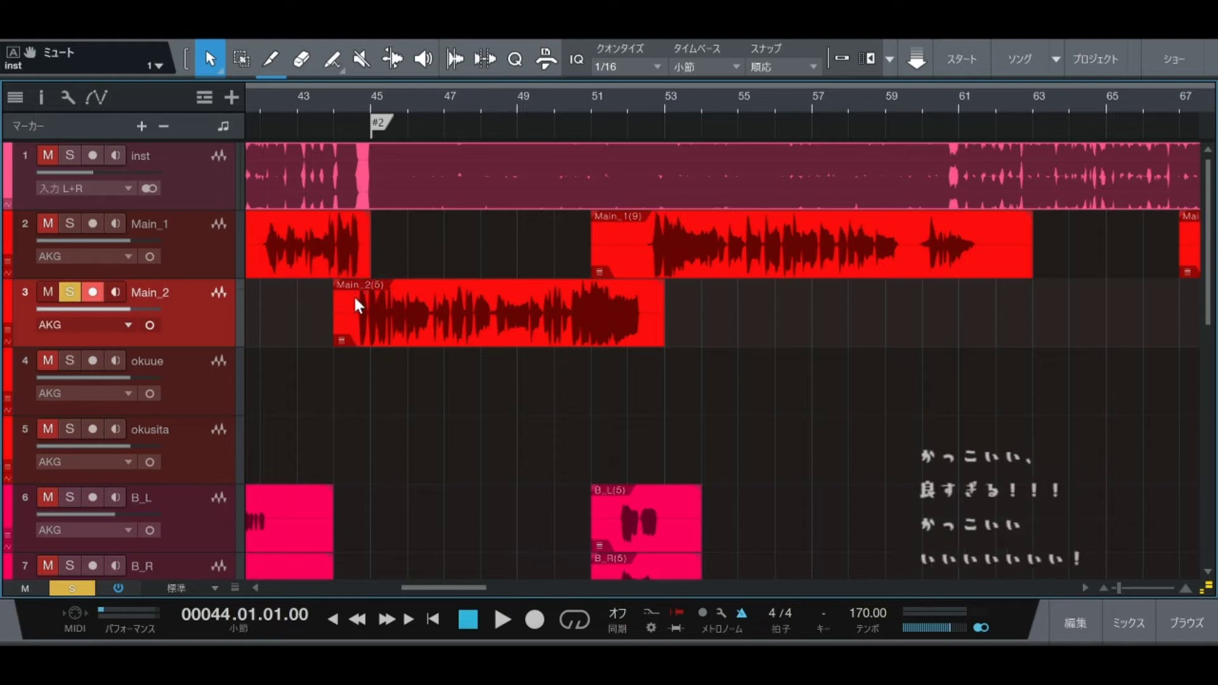
Step: Replay the soloed Main_2 phrase from bar 44 to just past bar 51
{"action": "key", "text": "KP_Subtract"}
{"action": "key", "text": "KP_Subtract"}
{"action": "key", "text": "KP_Add"}
{"action": "key", "text": "KP_Add"}
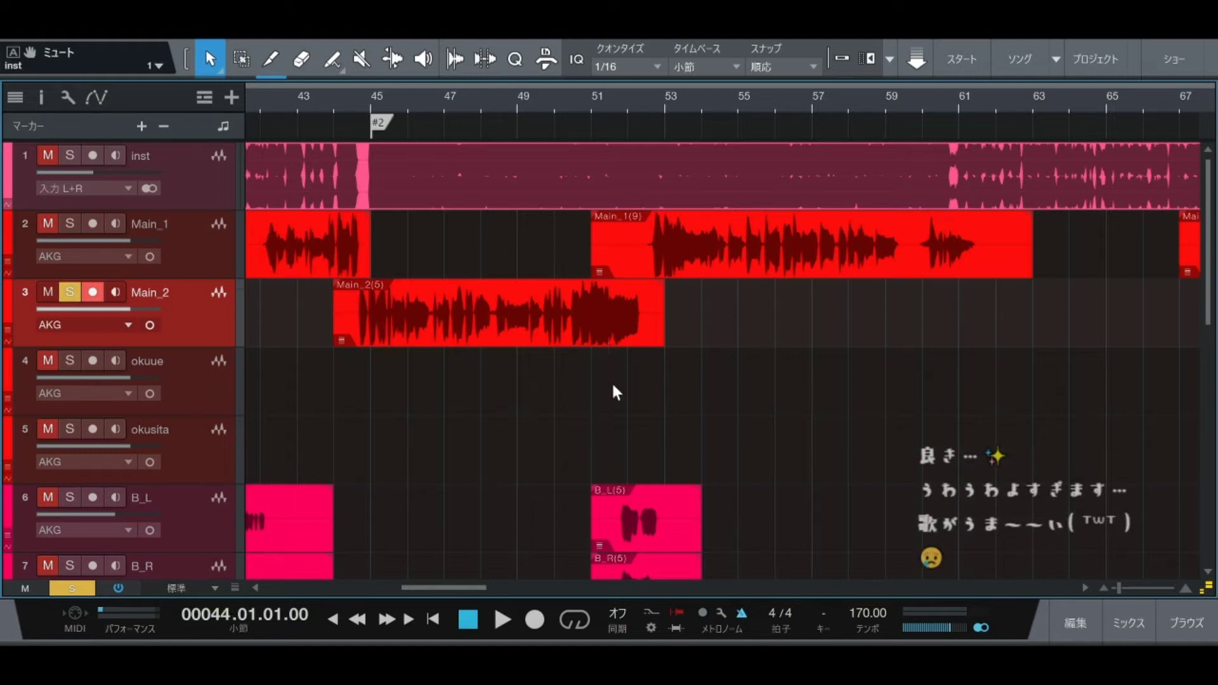
{"action": "key", "text": "space"}
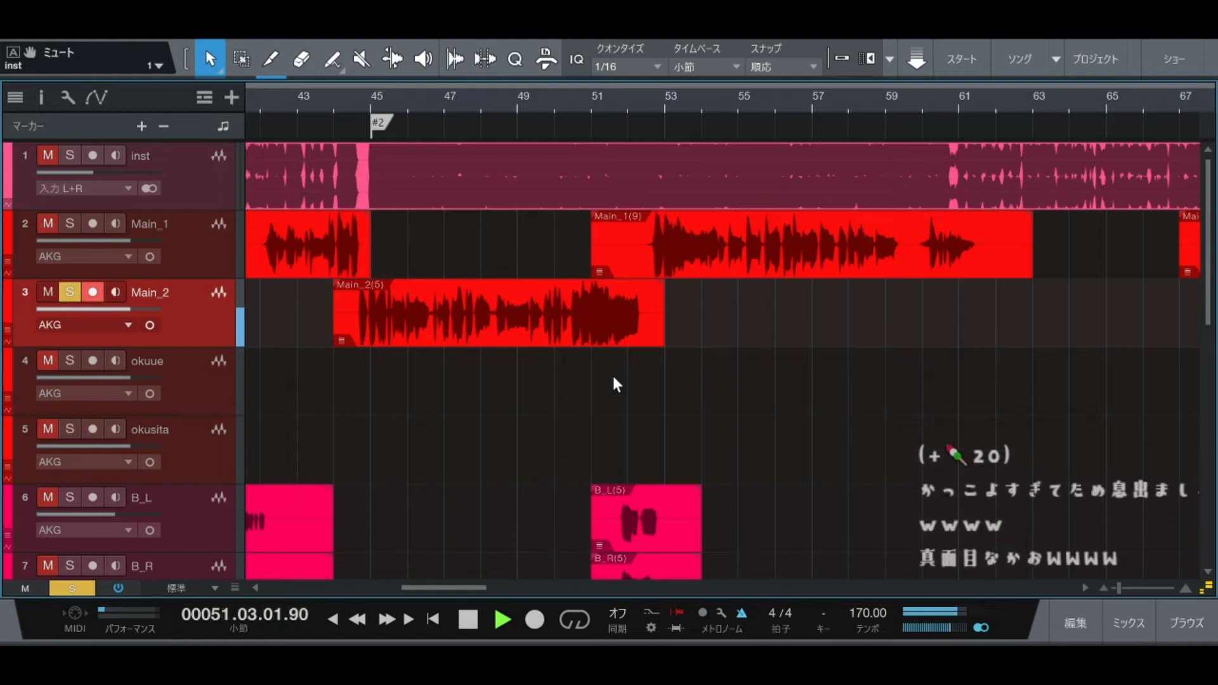
{"action": "key", "text": "space"}
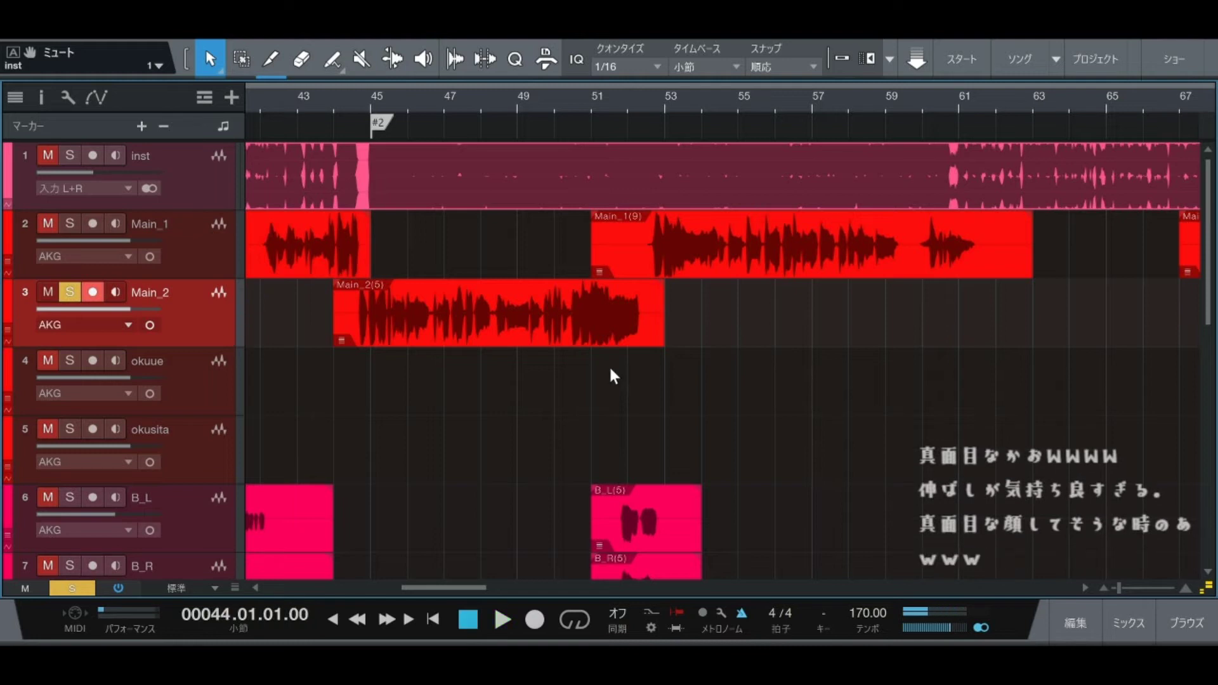
Step: Clear the Main_2 solo and look through the harmony tracks under the chorus down to C_hamo_Hi_R
{"action": "scroll", "coordinate": [610, 365], "scroll_direction": "down", "scroll_amount": 3}
{"action": "scroll", "coordinate": [614, 349], "scroll_direction": "up", "scroll_amount": 3}
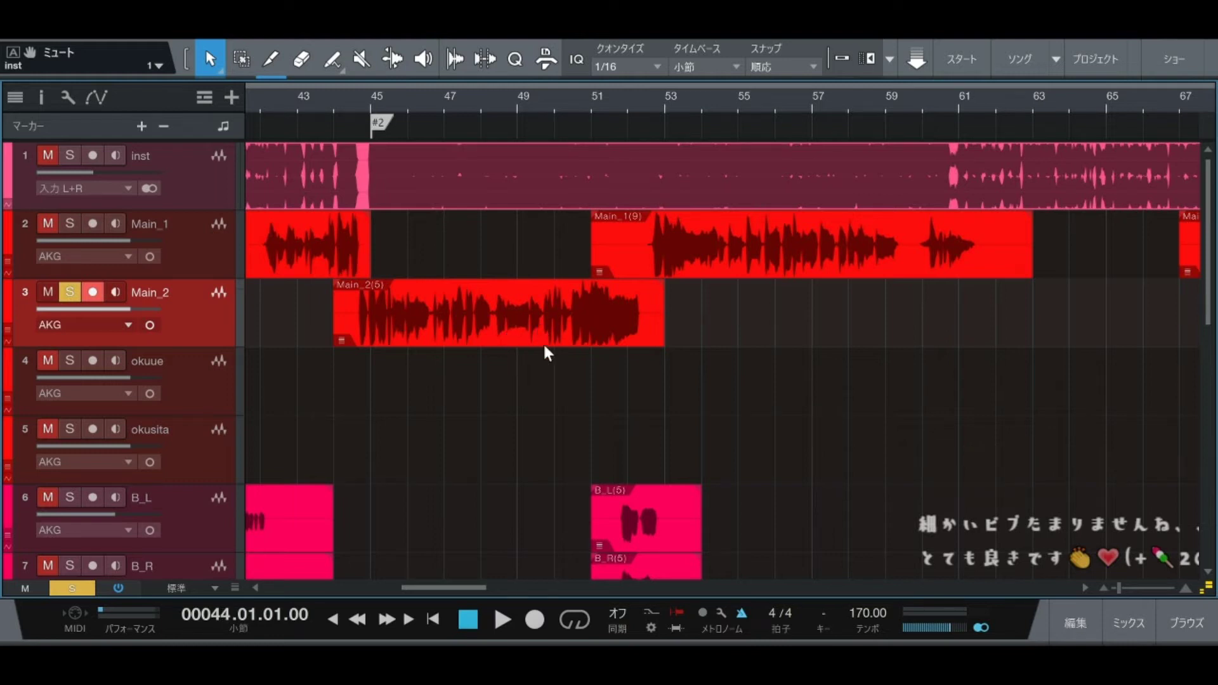
{"action": "scroll", "coordinate": [501, 322], "scroll_direction": "down", "scroll_amount": 4}
{"action": "scroll", "coordinate": [492, 317], "scroll_direction": "up", "scroll_amount": 4}
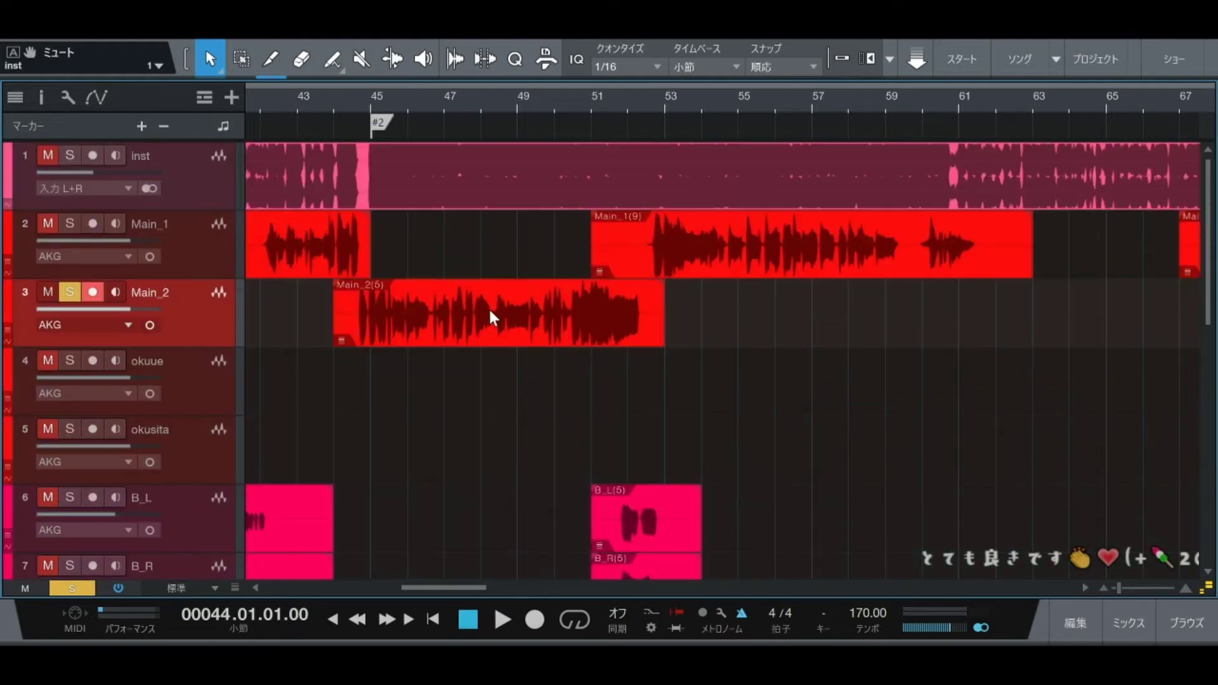
{"action": "scroll", "coordinate": [584, 393], "scroll_direction": "down", "scroll_amount": 5}
{"action": "scroll", "coordinate": [583, 390], "scroll_direction": "up", "scroll_amount": 4}
{"action": "scroll", "coordinate": [585, 386], "scroll_direction": "down", "scroll_amount": 4}
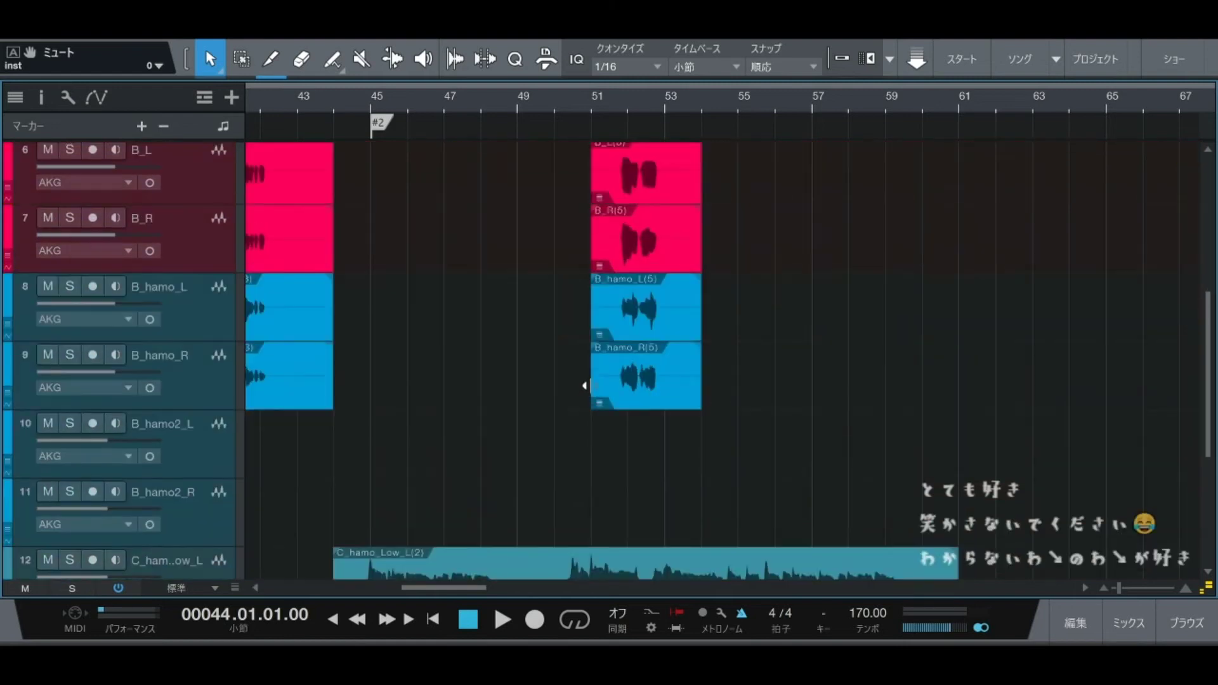
{"action": "scroll", "coordinate": [584, 385], "scroll_direction": "down", "scroll_amount": 1}
{"action": "scroll", "coordinate": [634, 374], "scroll_direction": "up", "scroll_amount": 1}
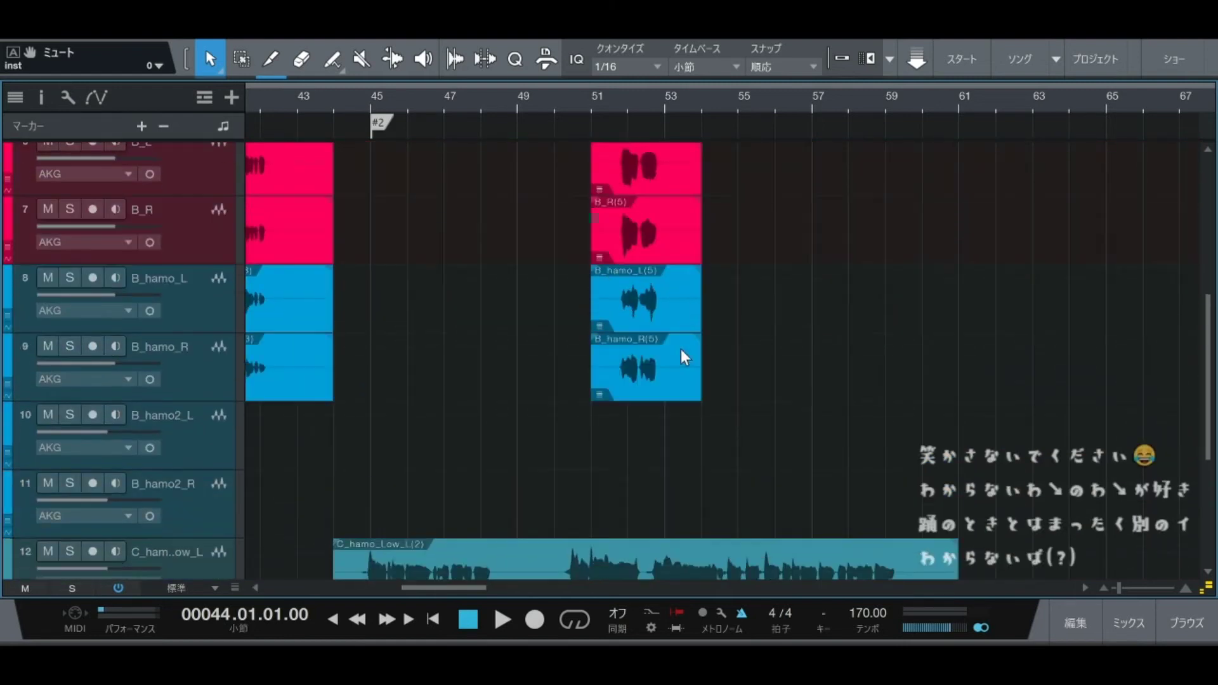
{"action": "scroll", "coordinate": [498, 318], "scroll_direction": "down", "scroll_amount": 4}
Step: Solo the C_hamo_Low_L and C_hamo_Low_R tracks, play them from bar 44 to about bar 51, and clear the solos
{"action": "left_click", "coordinate": [213, 316]}
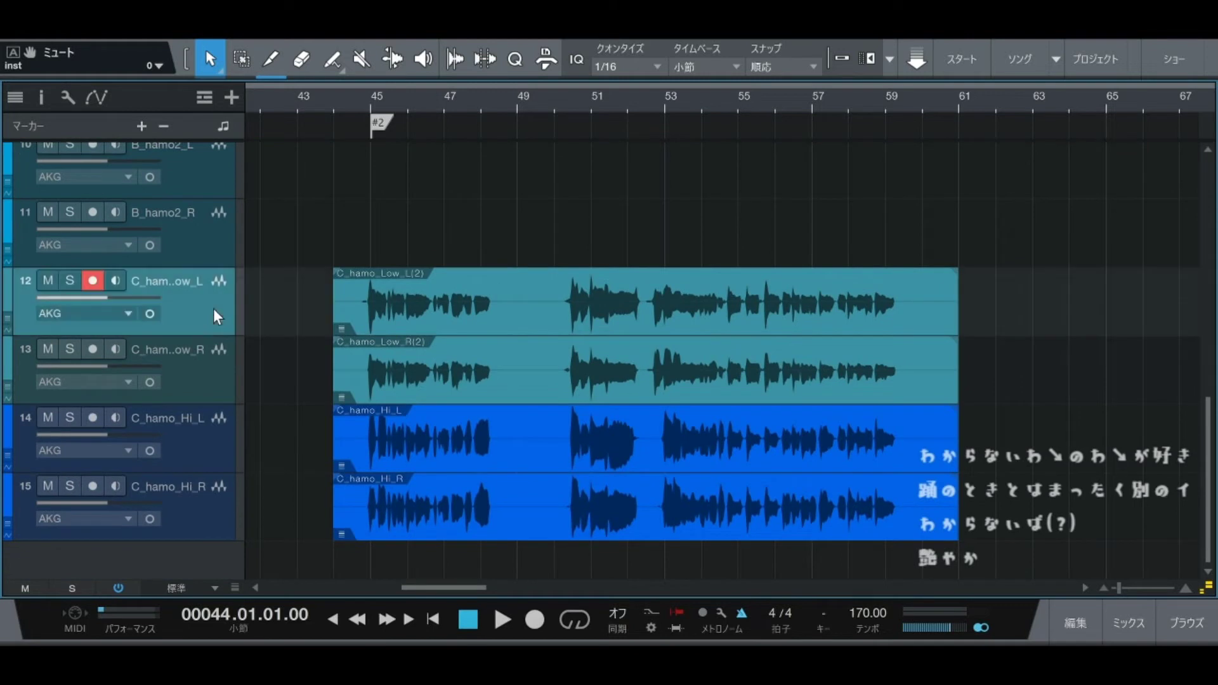
{"action": "left_click", "coordinate": [222, 367], "text": "shift"}
{"action": "key", "text": "s"}
{"action": "key", "text": "space"}
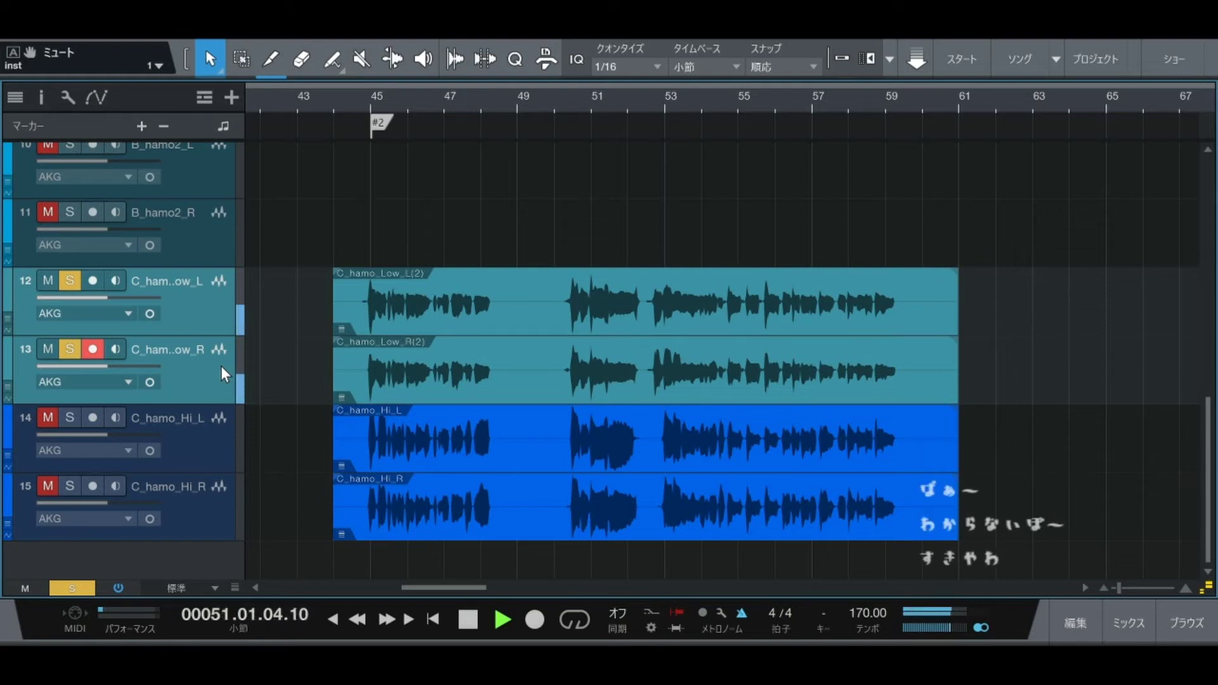
{"action": "key", "text": "space"}
{"action": "key", "text": "shift+s"}
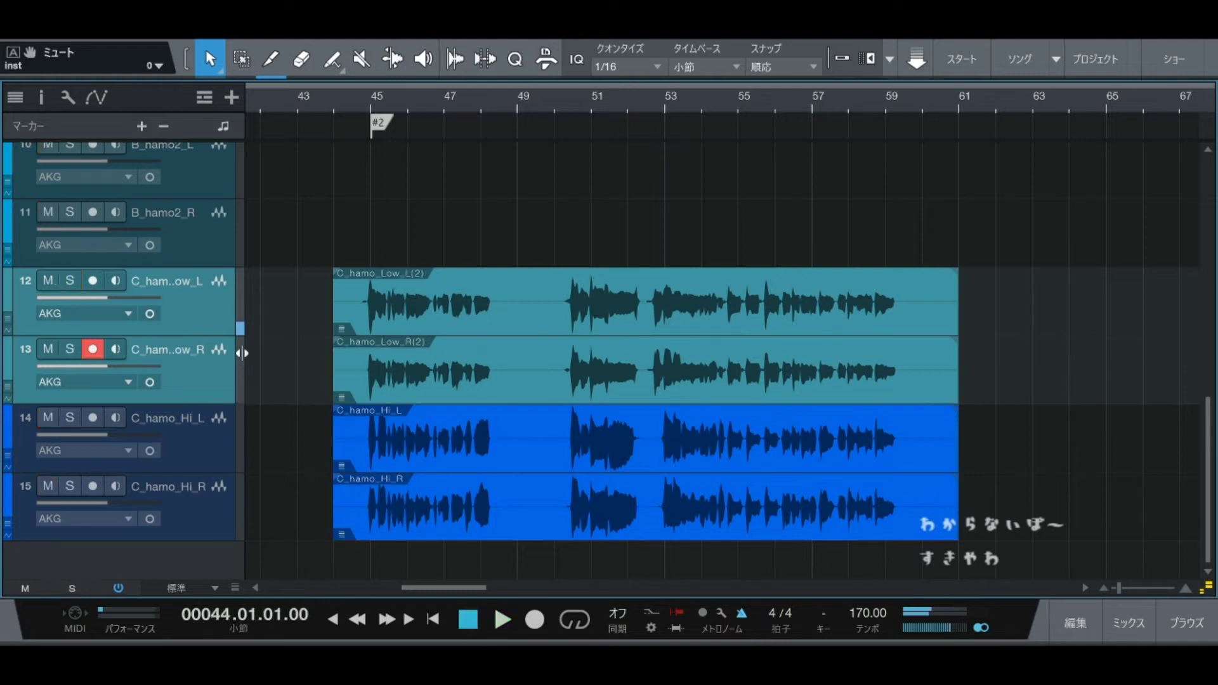
Step: Solo C_hamo_Hi_L and C_hamo_Hi_R, listen twice from bar 44, up to about bar 51, and clear the solos
{"action": "left_click", "coordinate": [195, 436]}
{"action": "left_click", "coordinate": [195, 510], "text": "shift"}
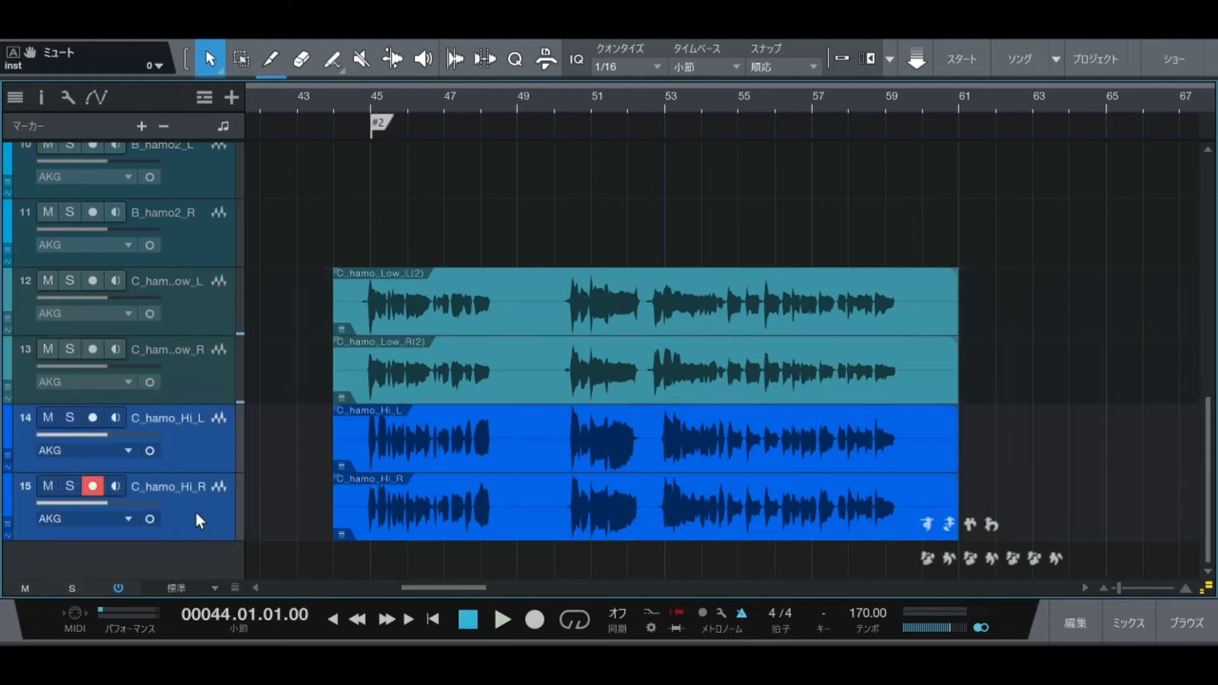
{"action": "key", "text": "s"}
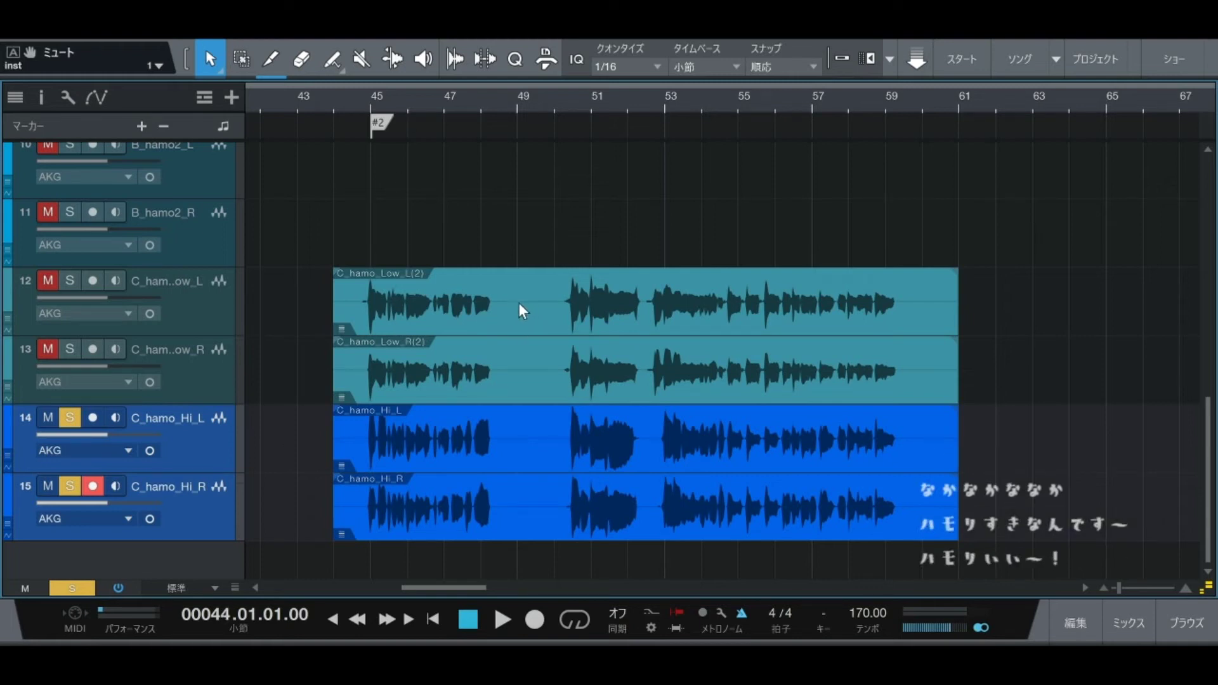
{"action": "key", "text": "space"}
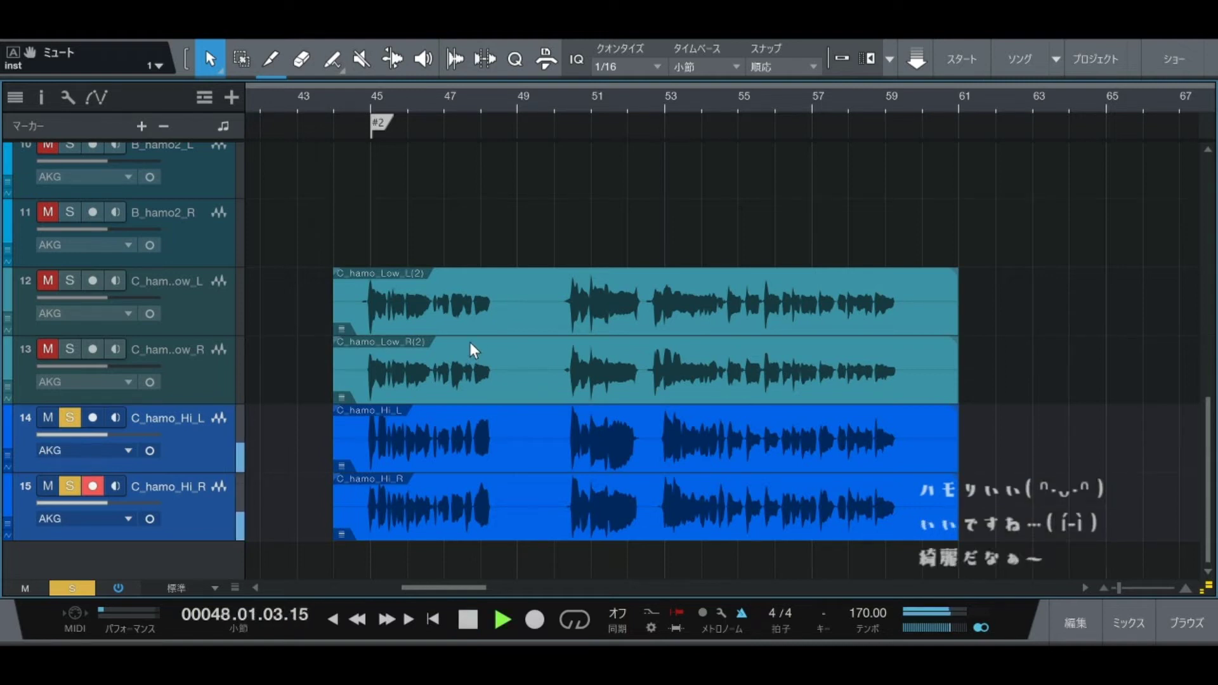
{"action": "key", "text": "space"}
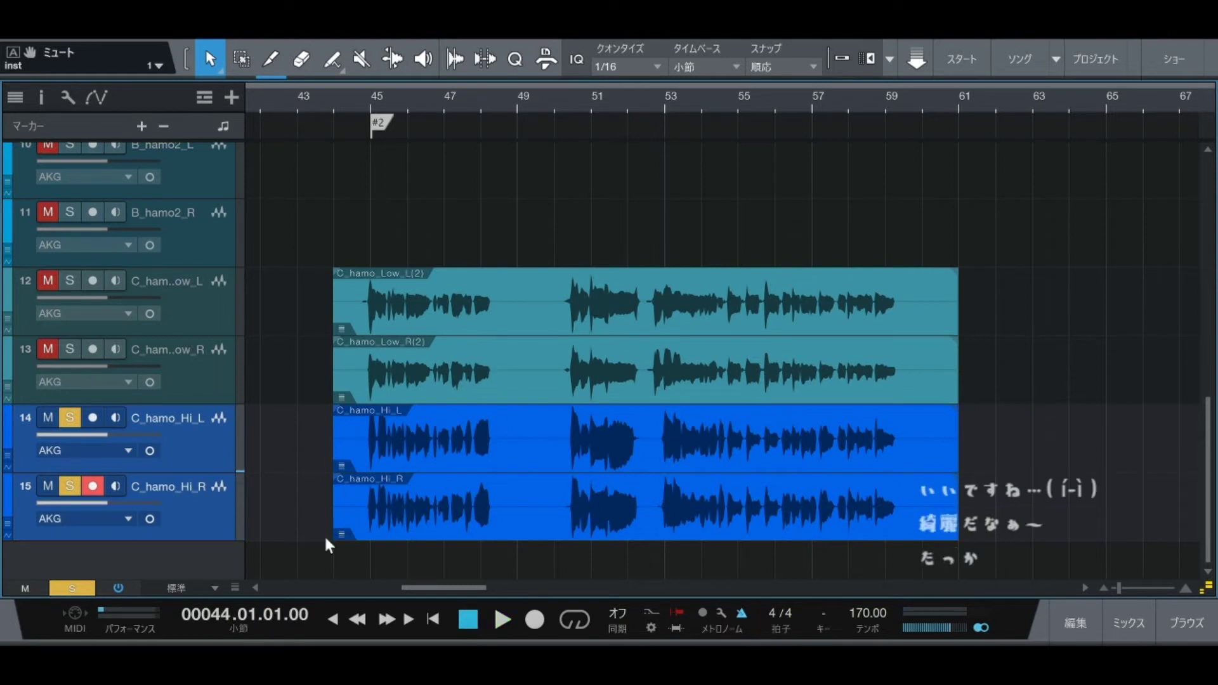
{"action": "key", "text": "space"}
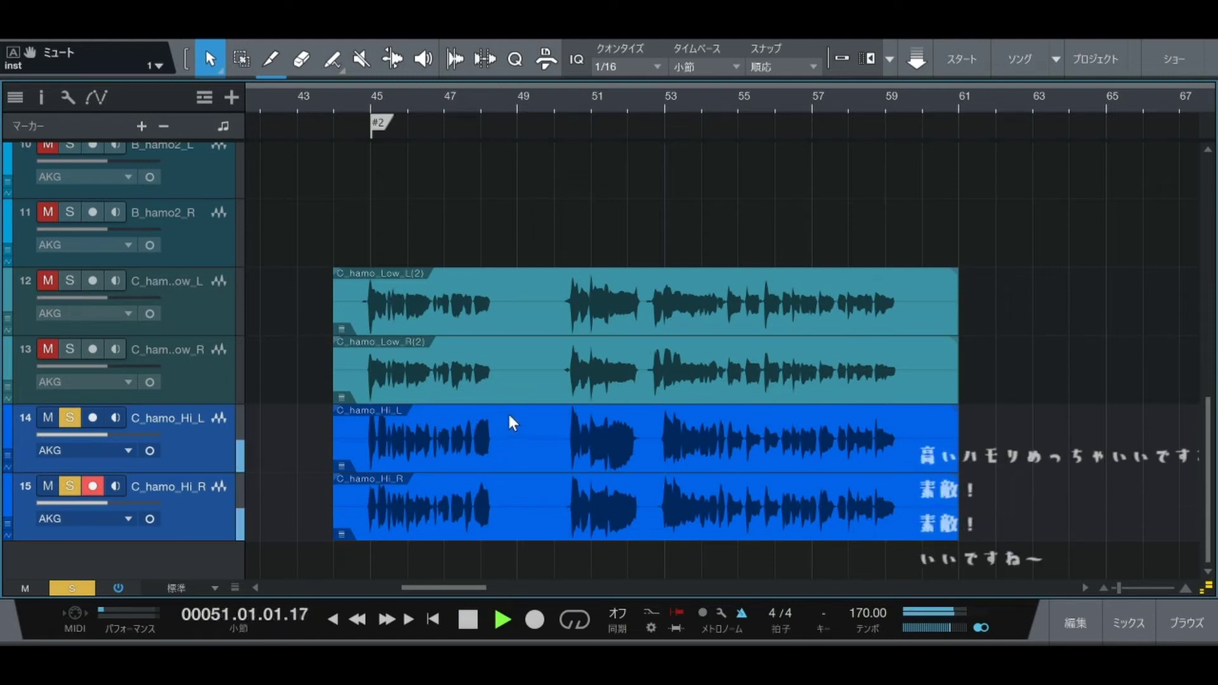
{"action": "key", "text": "space"}
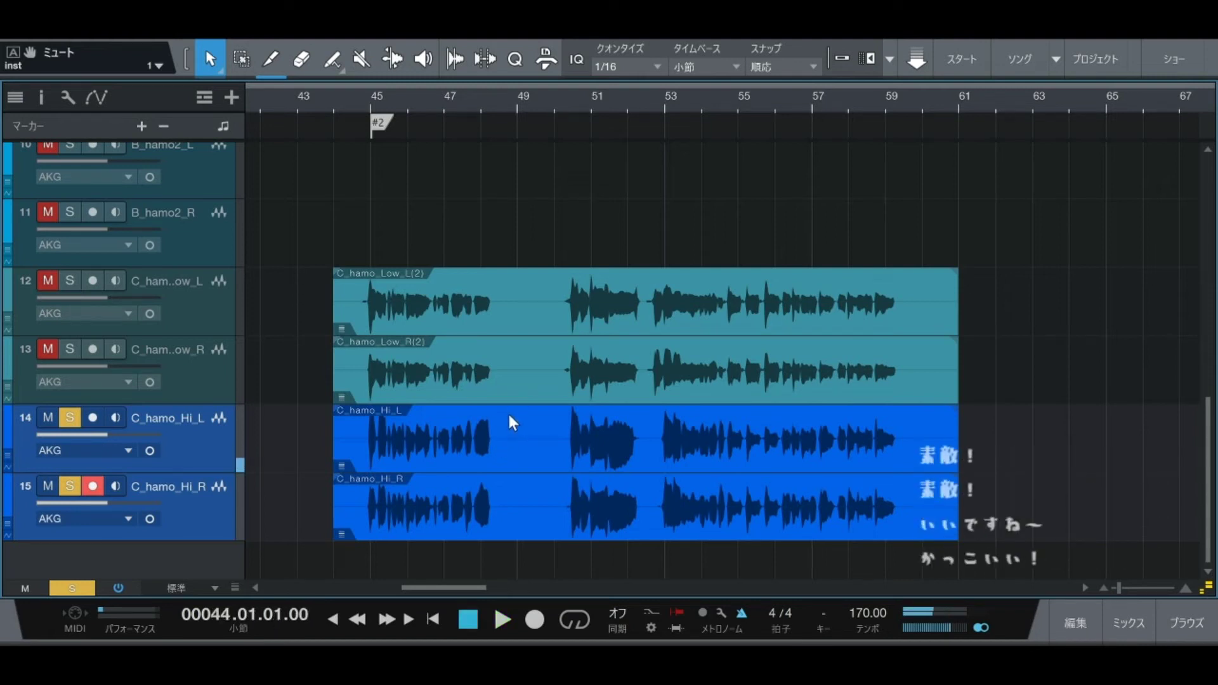
{"action": "key", "text": "s"}
Step: Solo all four low and high C_hamo tracks together, play them from bar 44 to about bar 58, and clear the solos
{"action": "left_click", "coordinate": [222, 319], "text": "shift"}
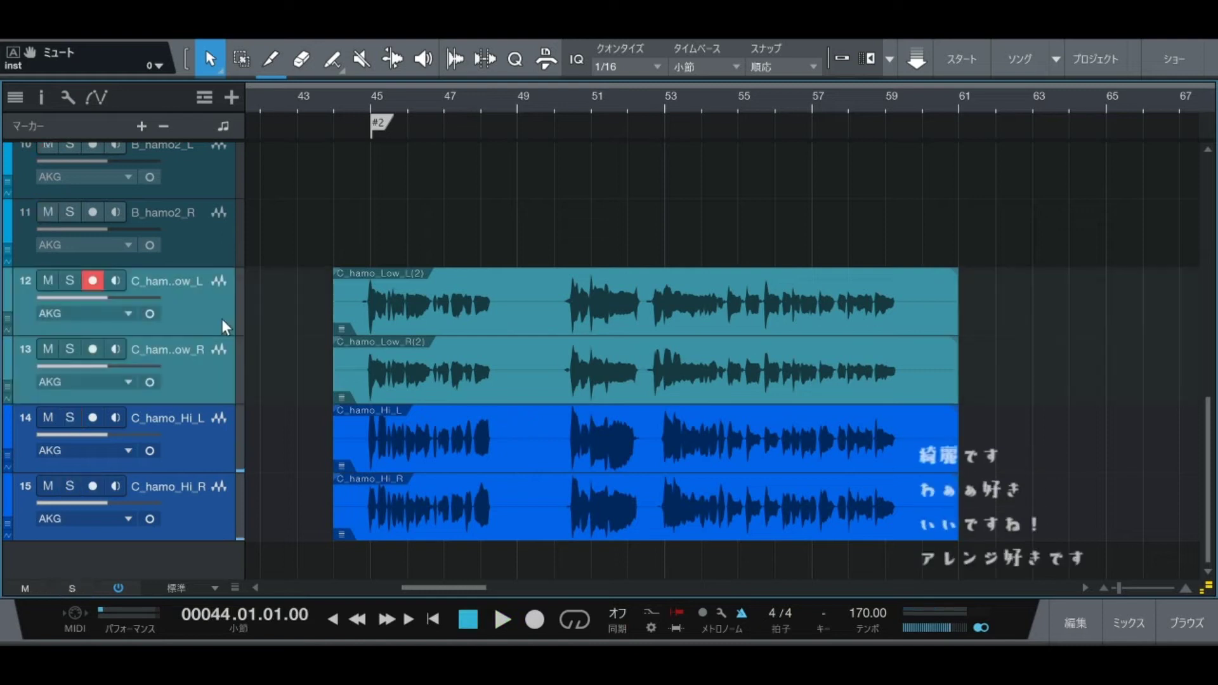
{"action": "key", "text": "s"}
{"action": "key", "text": "space"}
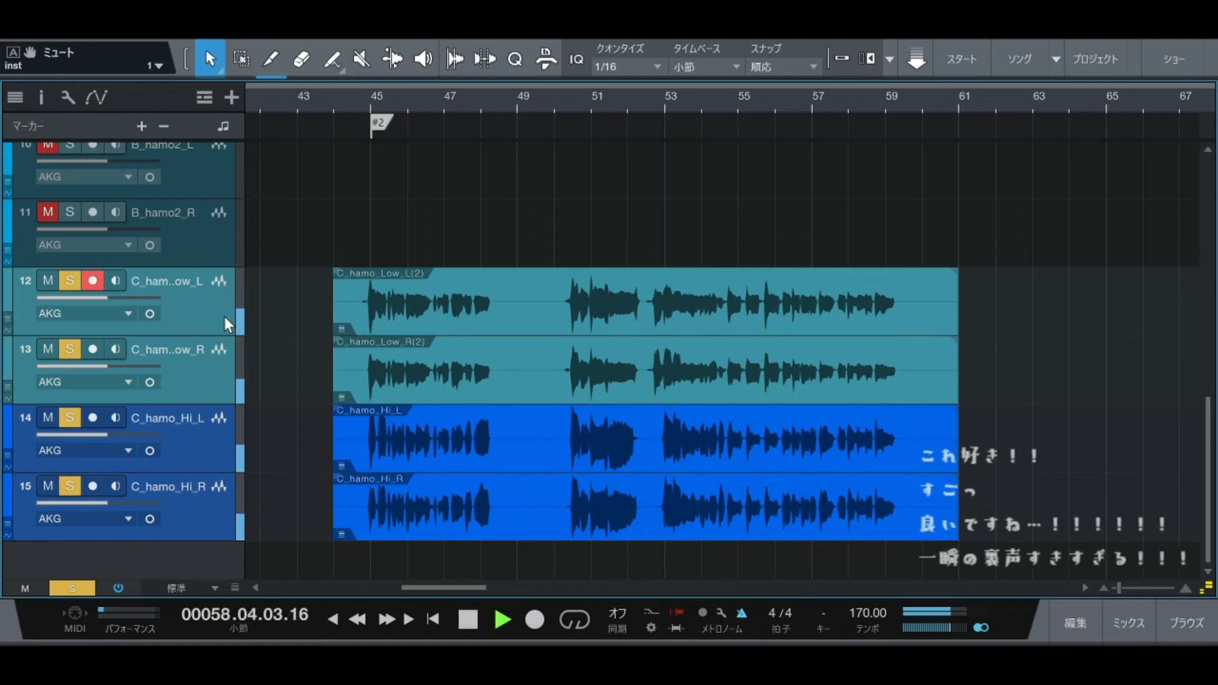
{"action": "key", "text": "space"}
{"action": "key", "text": "shift+s"}
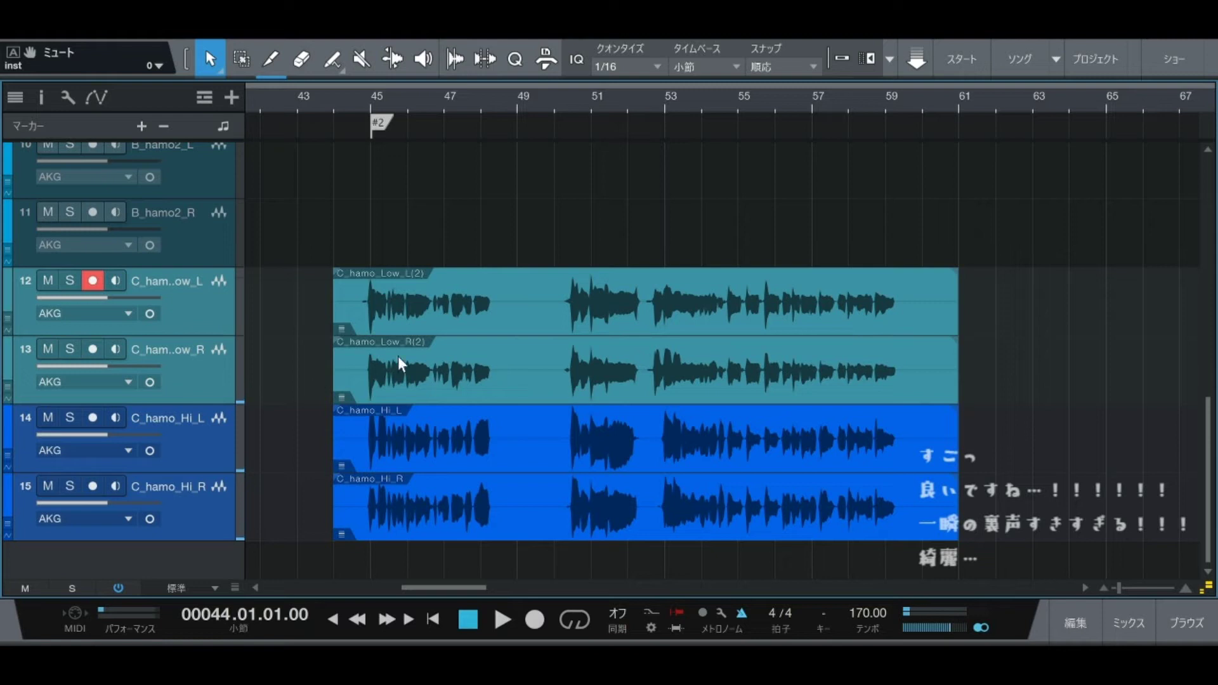
Step: Solo only the C_hamo_Low pair and play it from the middle of bar 52 to about bar 59
{"action": "left_click", "coordinate": [186, 311]}
{"action": "left_click", "coordinate": [205, 376]}
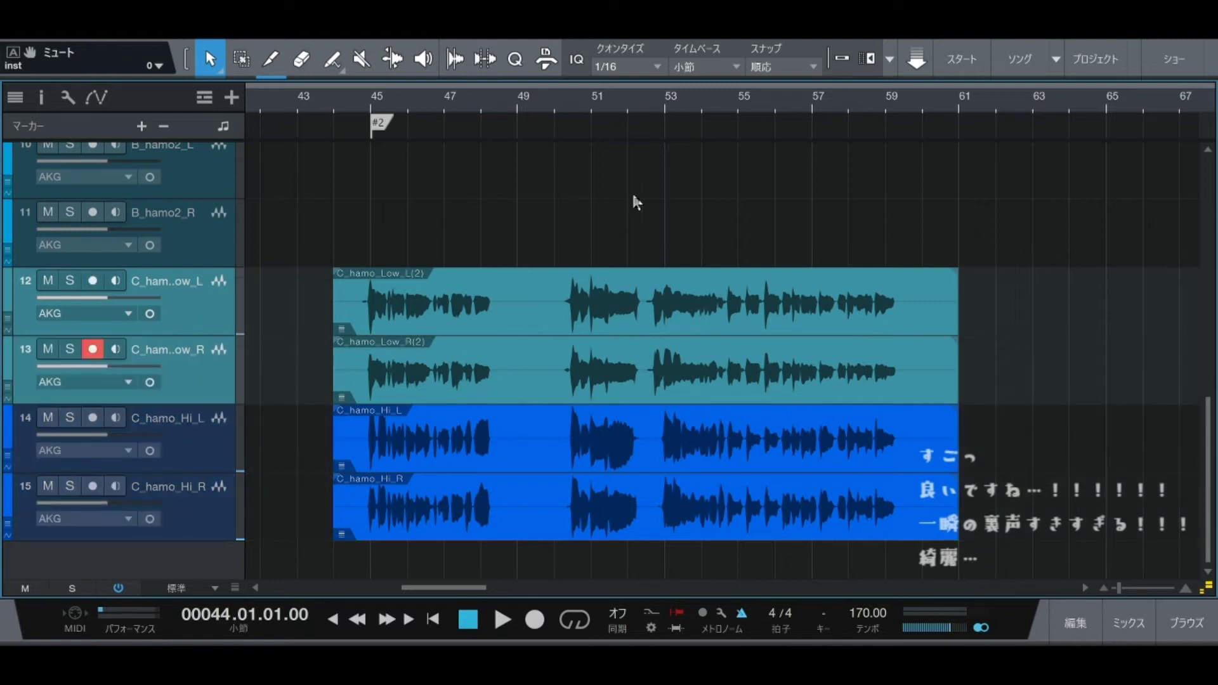
{"action": "left_click", "coordinate": [661, 99]}
{"action": "left_click", "coordinate": [653, 99]}
{"action": "key", "text": "space"}
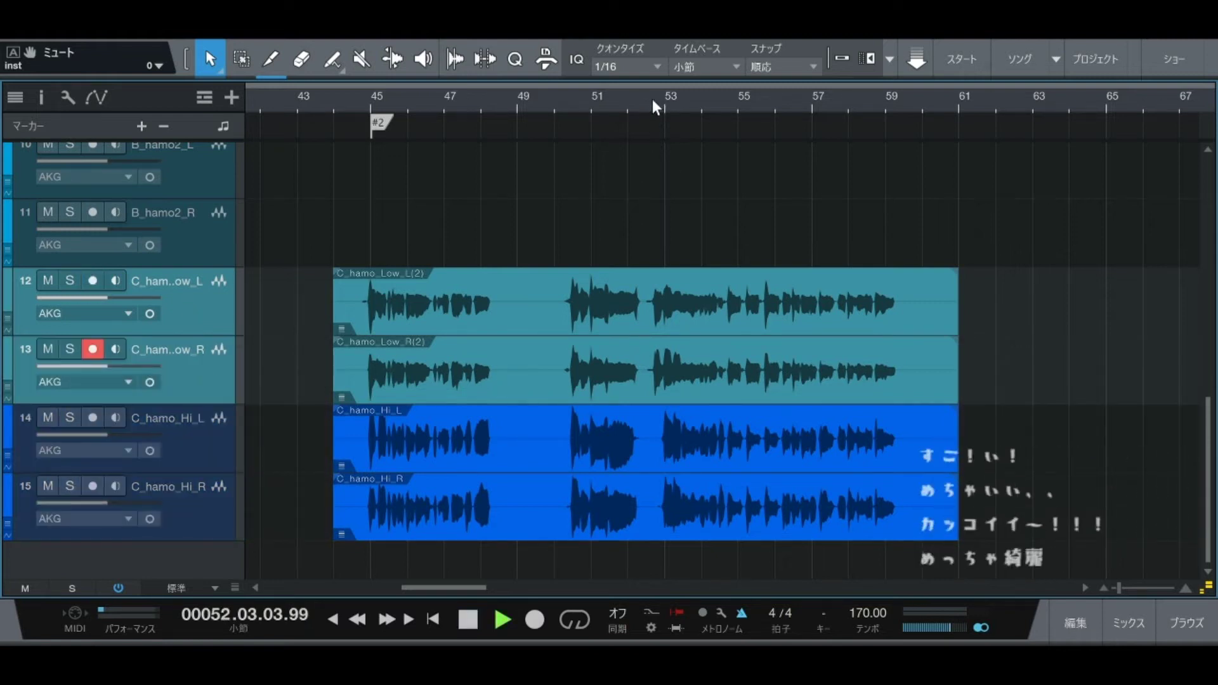
{"action": "key", "text": "space"}
{"action": "key", "text": "s"}
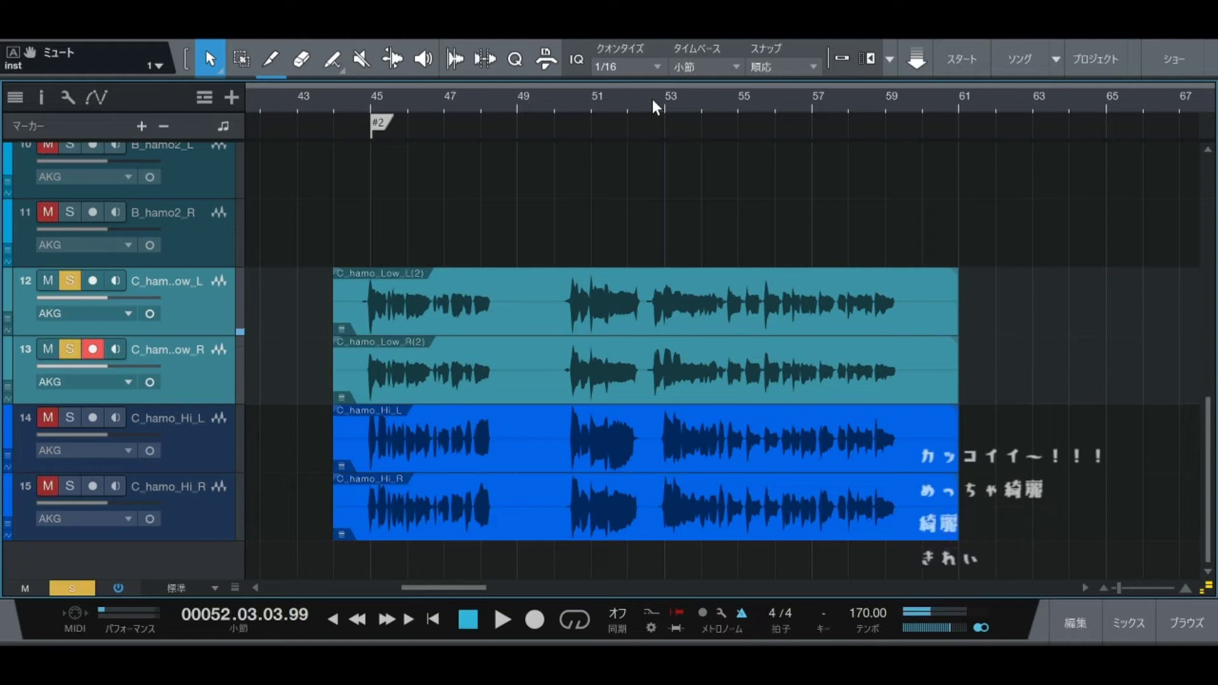
{"action": "key", "text": "space"}
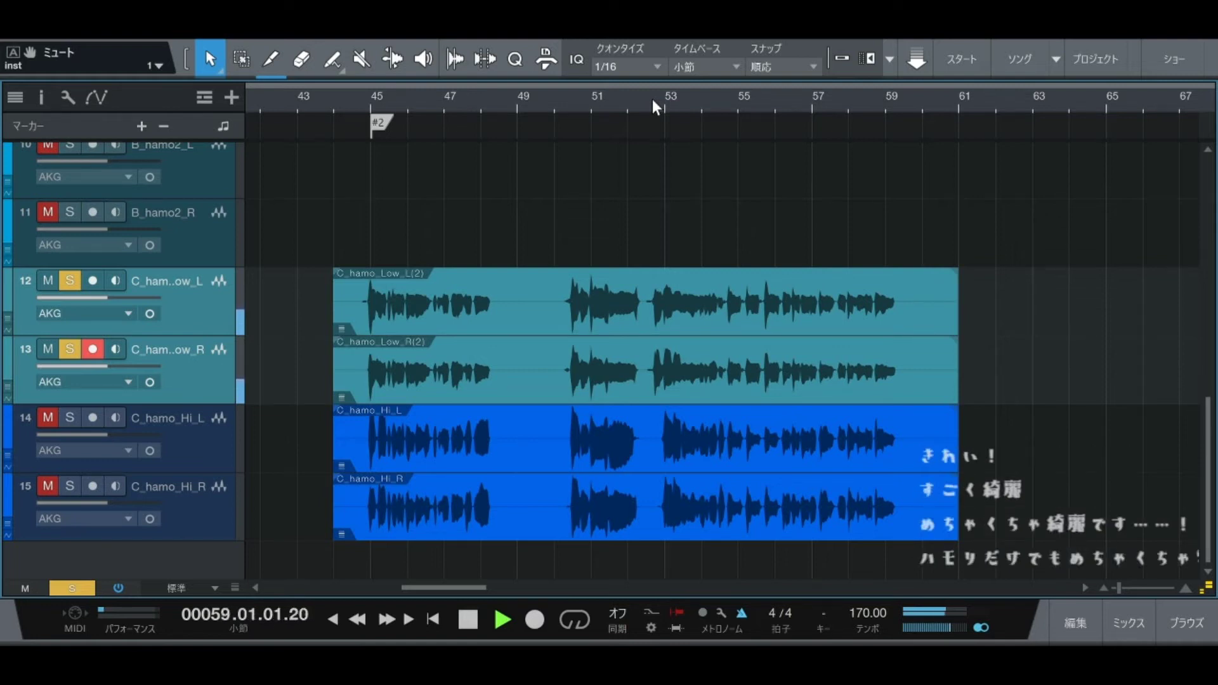
{"action": "key", "text": "space"}
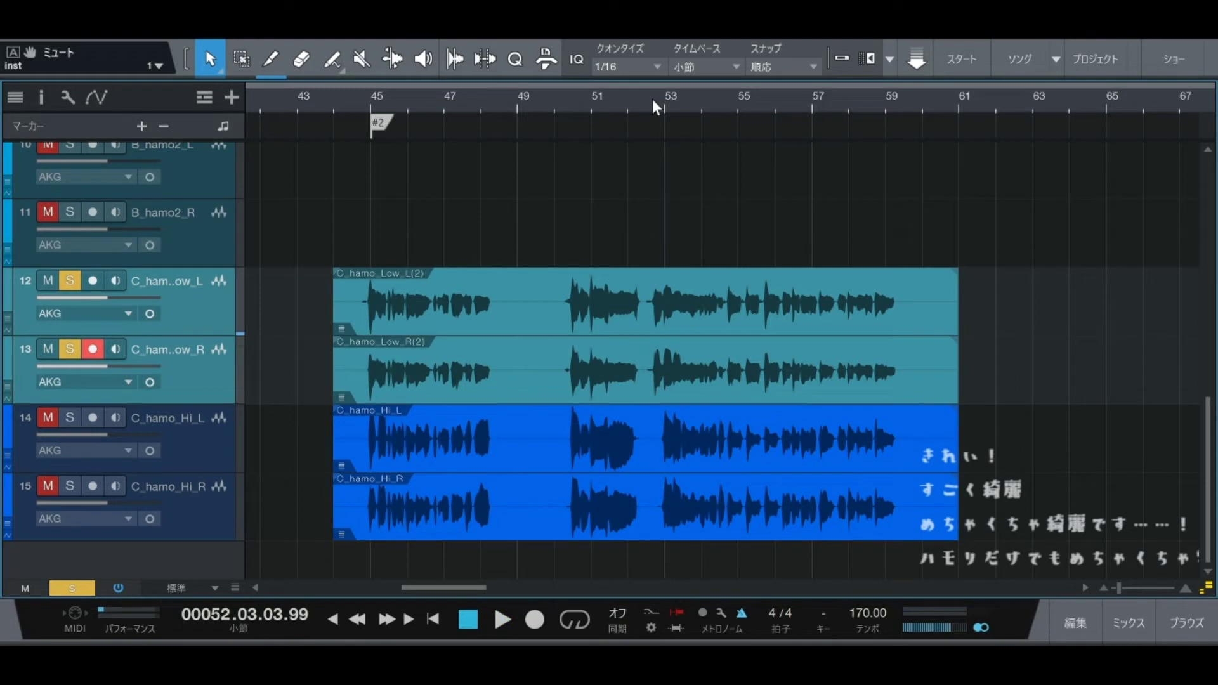
Step: Play the soloed C_hamo_Low pair briefly from bar 54 and clear the solos
{"action": "key", "text": "KP_Subtract"}
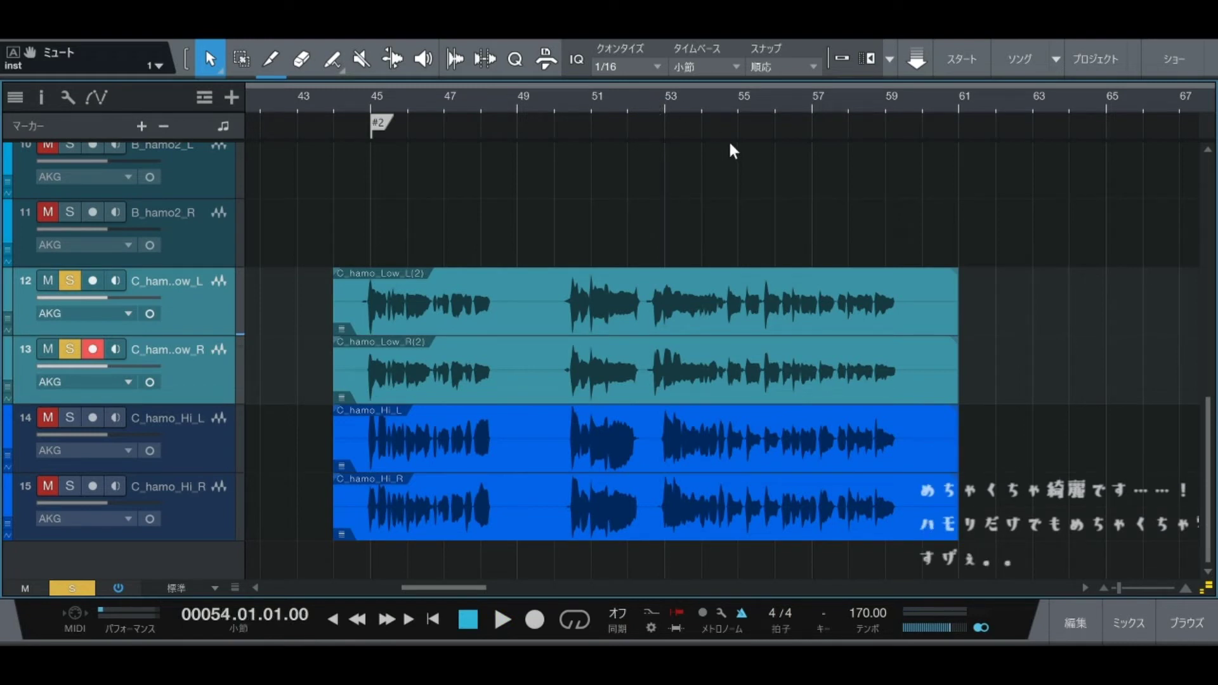
{"action": "key", "text": "space"}
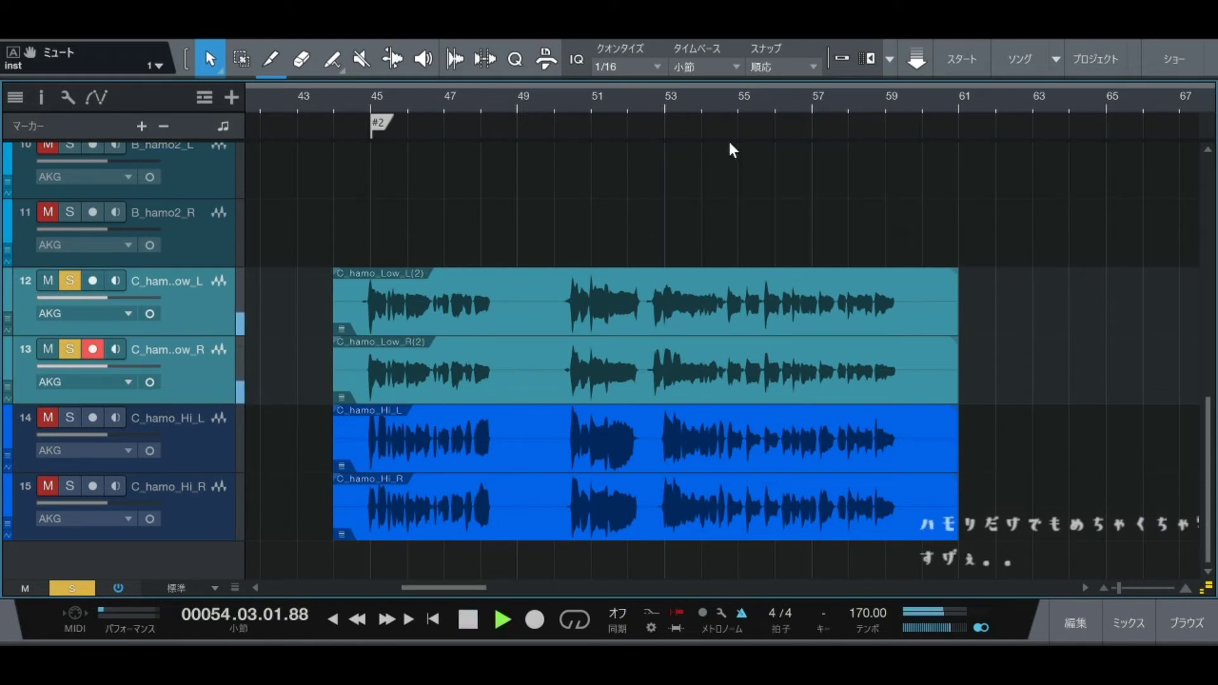
{"action": "key", "text": "space"}
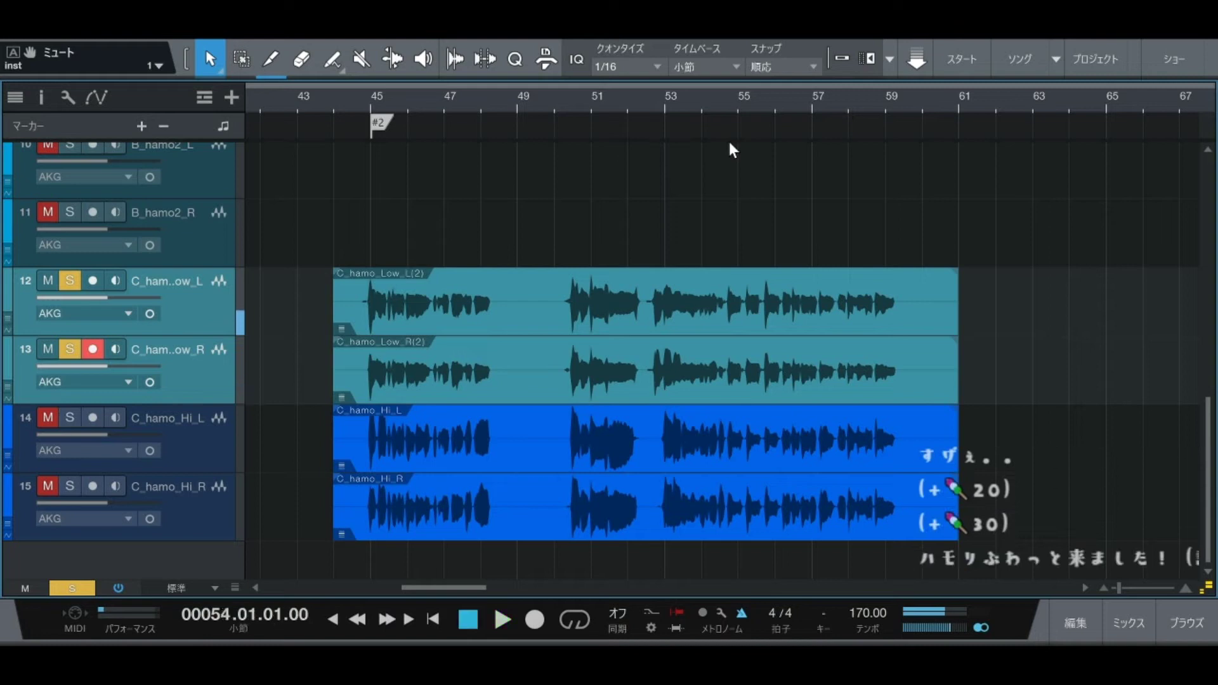
{"action": "key", "text": "shift+s"}
Step: Solo the C_hamo_Hi pair and play it from bar 53 past bar 55
{"action": "left_click", "coordinate": [207, 429]}
{"action": "left_click", "coordinate": [193, 502], "text": "shift"}
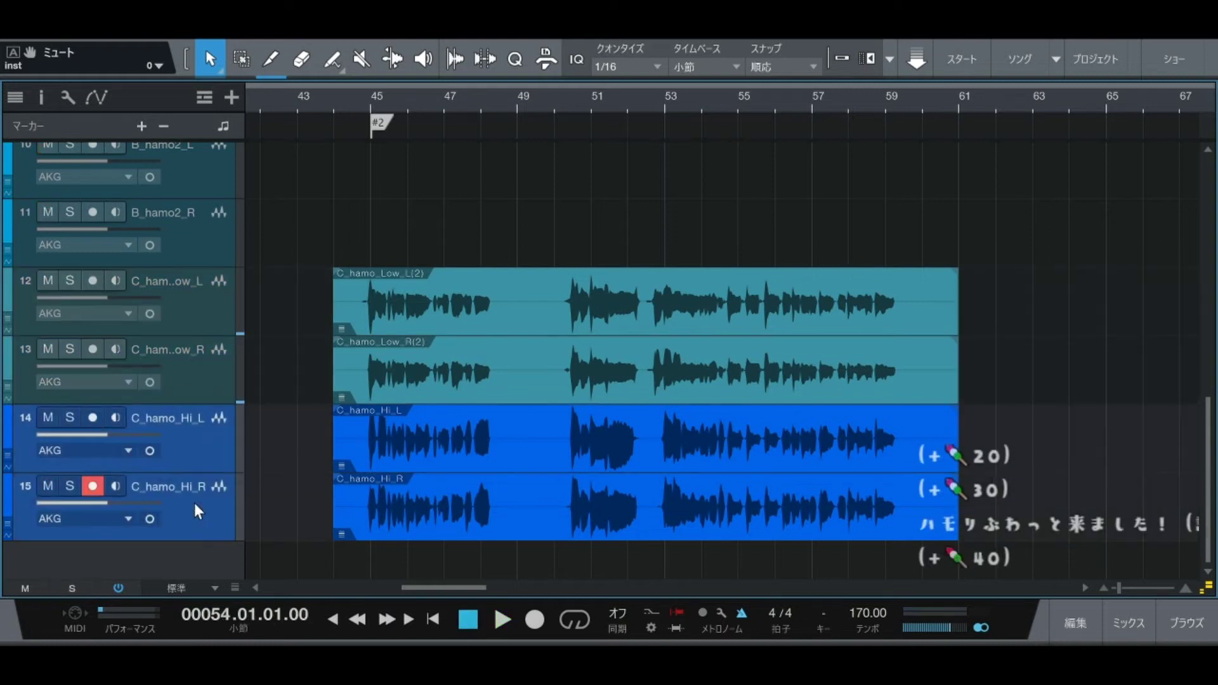
{"action": "key", "text": "s"}
{"action": "key", "text": "KP_Subtract"}
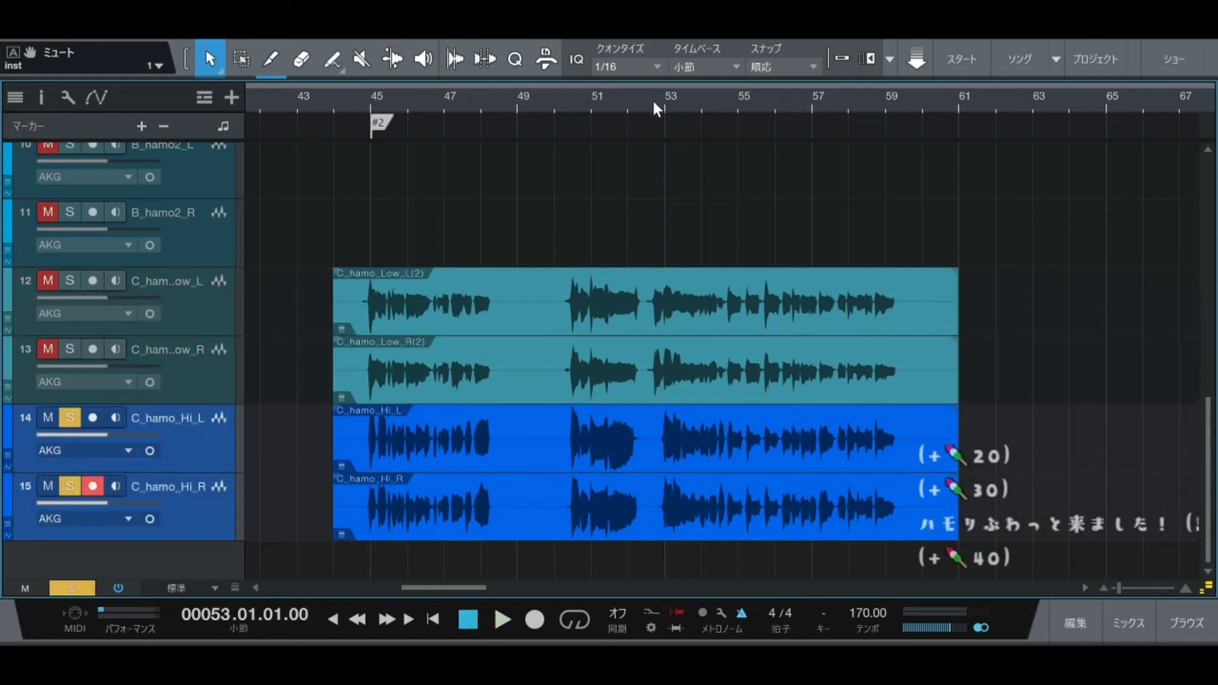
{"action": "key", "text": "space"}
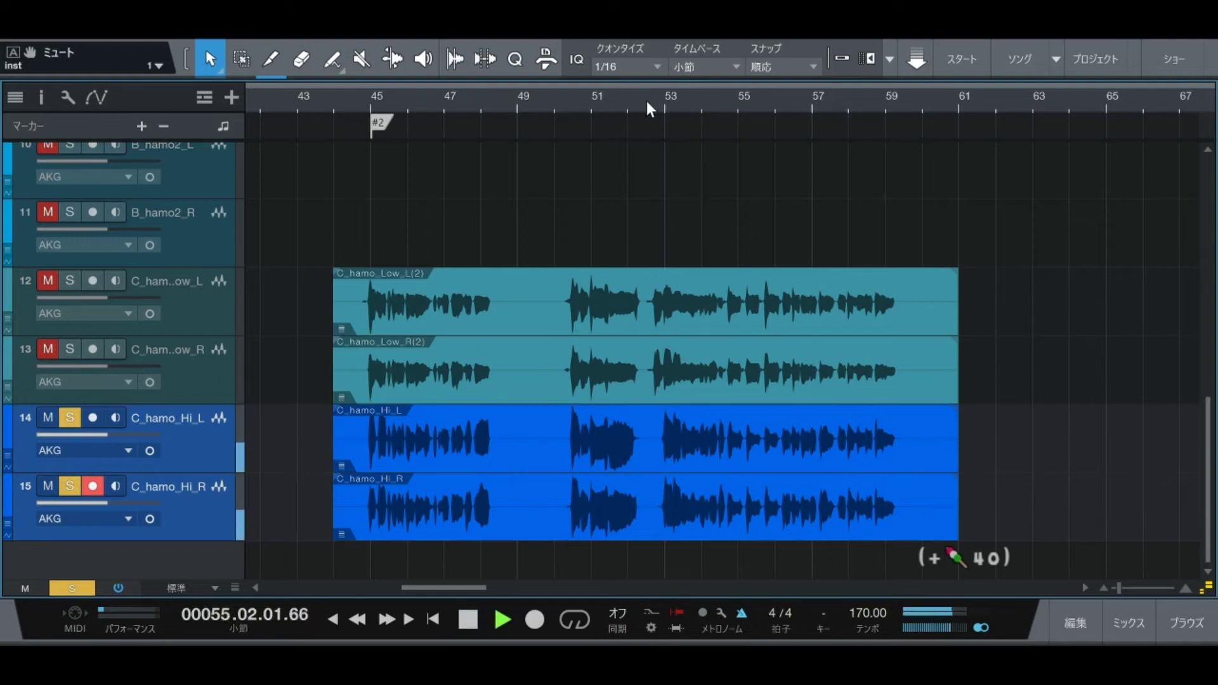
{"action": "key", "text": "space"}
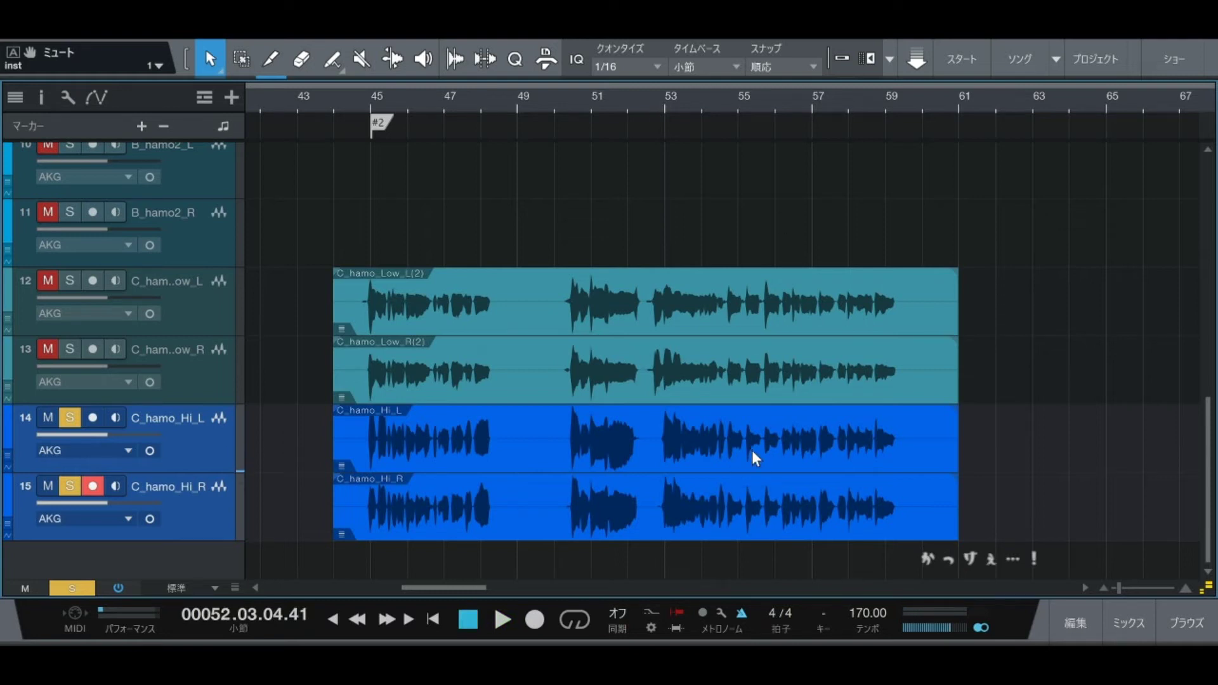
Step: Replay the soloed C_hamo_Hi pair from the middle of bar 52 to about bar 58, clear the solos and return to the main vocal tracks
{"action": "key", "text": "space"}
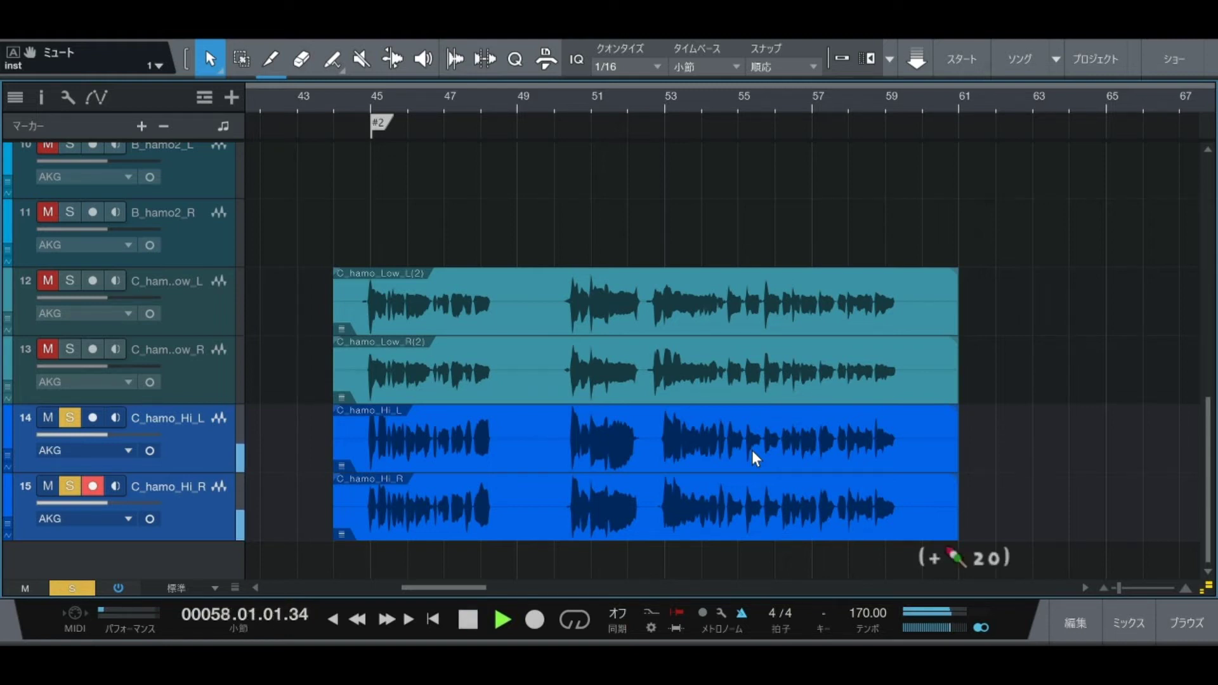
{"action": "key", "text": "space"}
{"action": "key", "text": "s"}
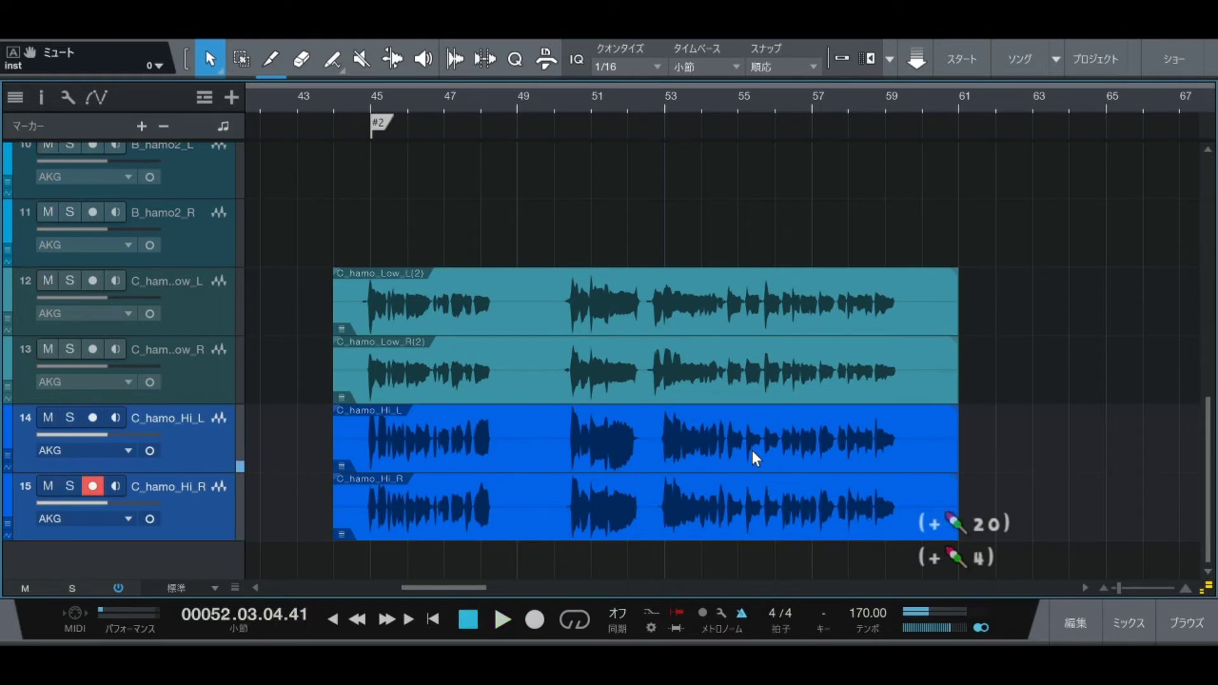
{"action": "scroll", "coordinate": [367, 372], "scroll_direction": "up", "scroll_amount": 2}
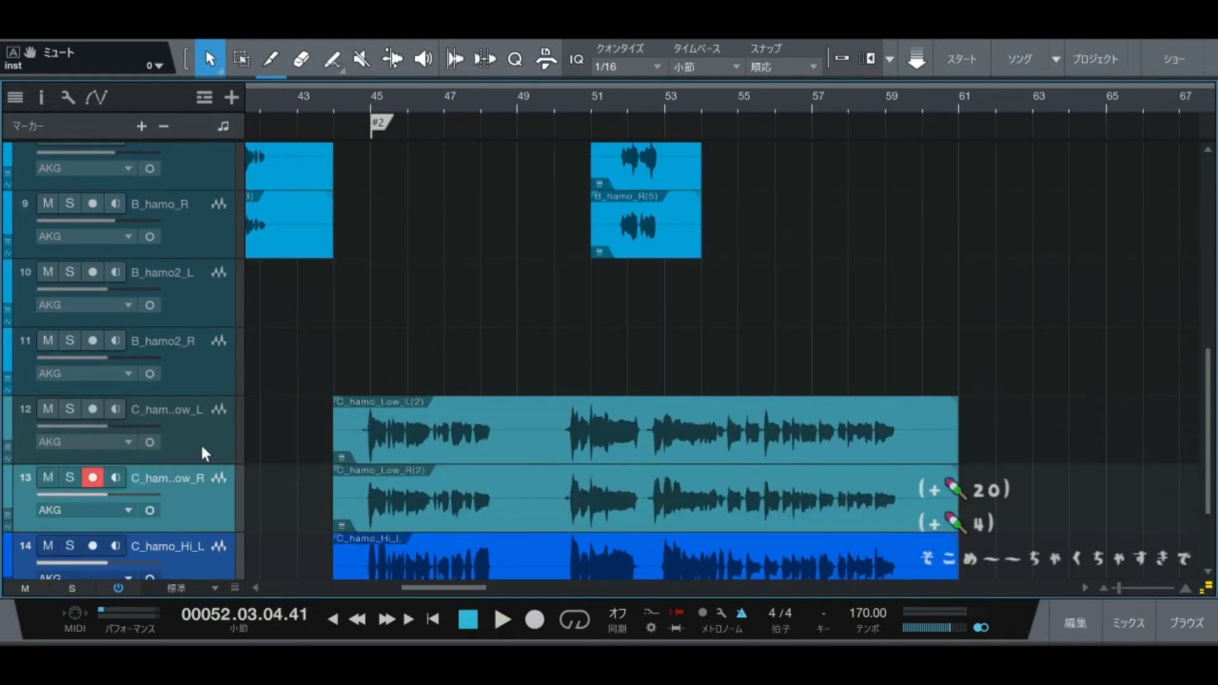
{"action": "scroll", "coordinate": [288, 375], "scroll_direction": "up", "scroll_amount": 8}
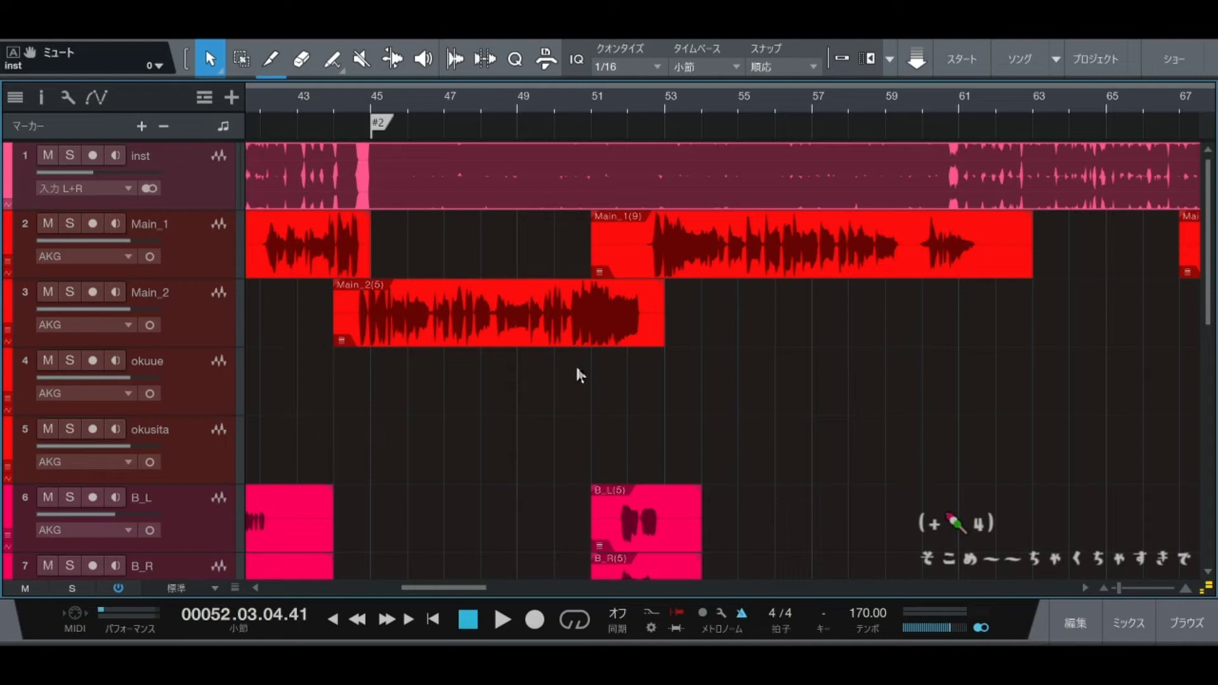
Step: Solo the Main_1 track, play it from bar 51 past bar 60 and clear the solo
{"action": "left_click", "coordinate": [149, 262]}
{"action": "key", "text": "s"}
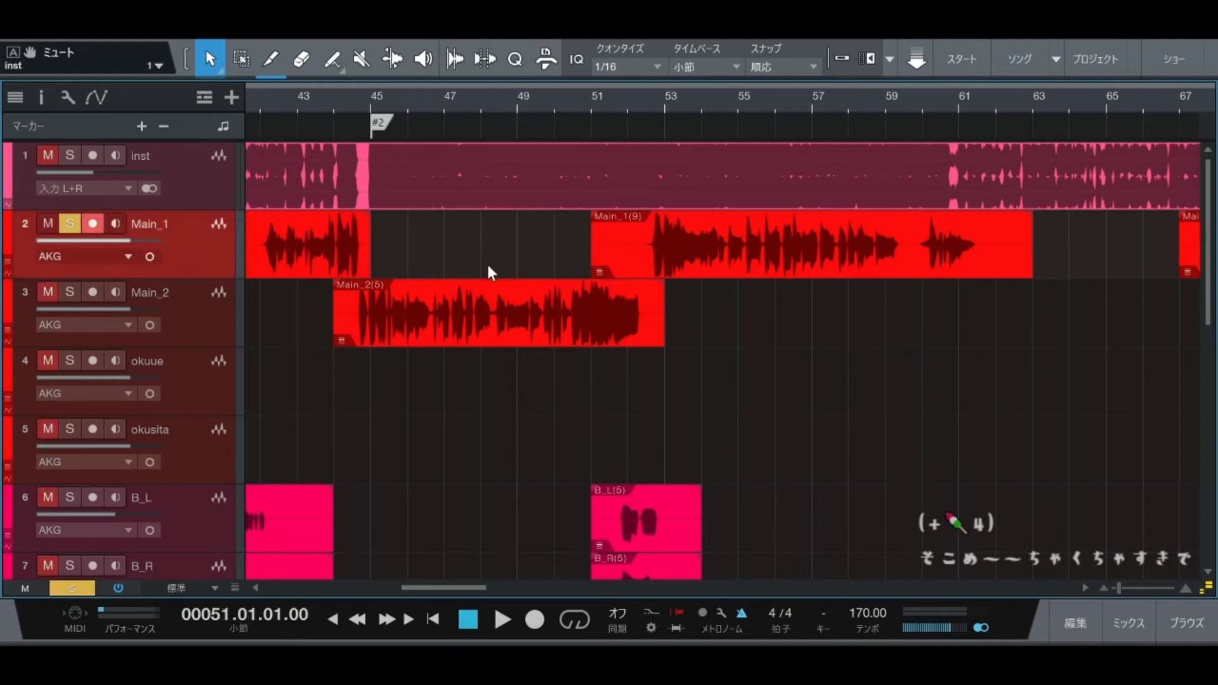
{"action": "key", "text": "space"}
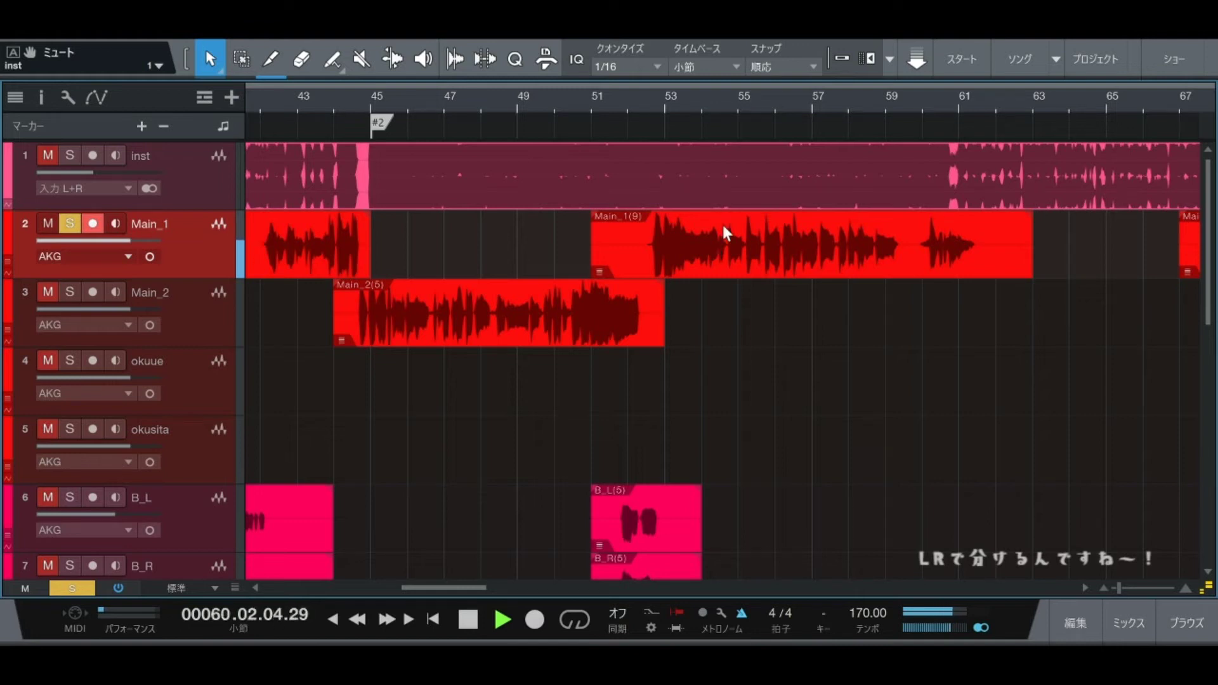
{"action": "key", "text": "space"}
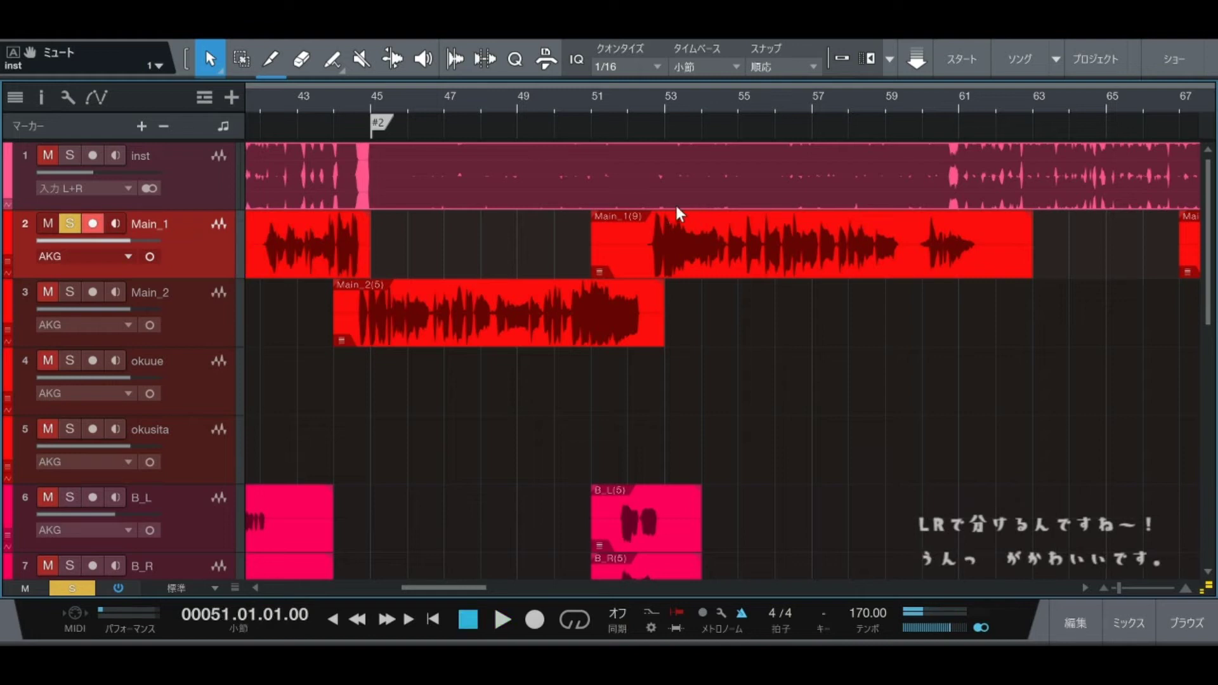
{"action": "key", "text": "s"}
Step: Solo Main_1 and Main_2 together with the four C_hamo tracks, play them from bar 42 to about bar 61 and clear the solos
{"action": "scroll", "coordinate": [307, 351], "scroll_direction": "down", "scroll_amount": 9}
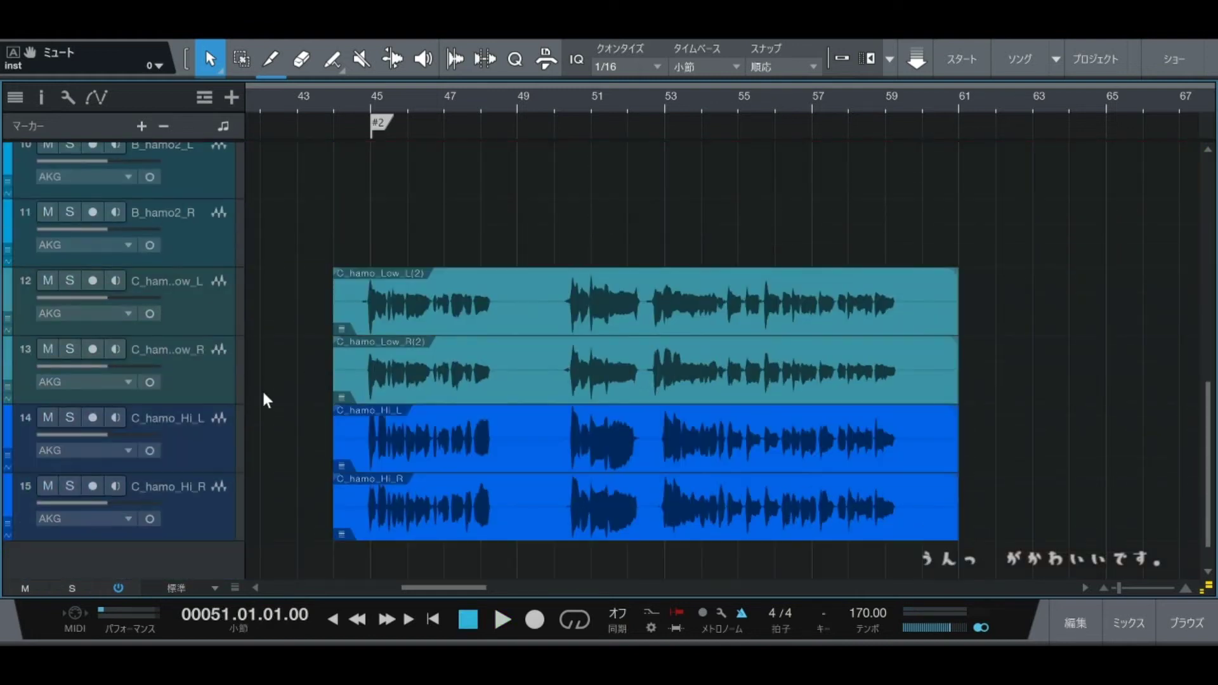
{"action": "left_click_drag", "start_coordinate": [214, 325], "coordinate": [183, 503]}
{"action": "scroll", "coordinate": [367, 384], "scroll_direction": "up", "scroll_amount": 9}
{"action": "left_click", "coordinate": [207, 313]}
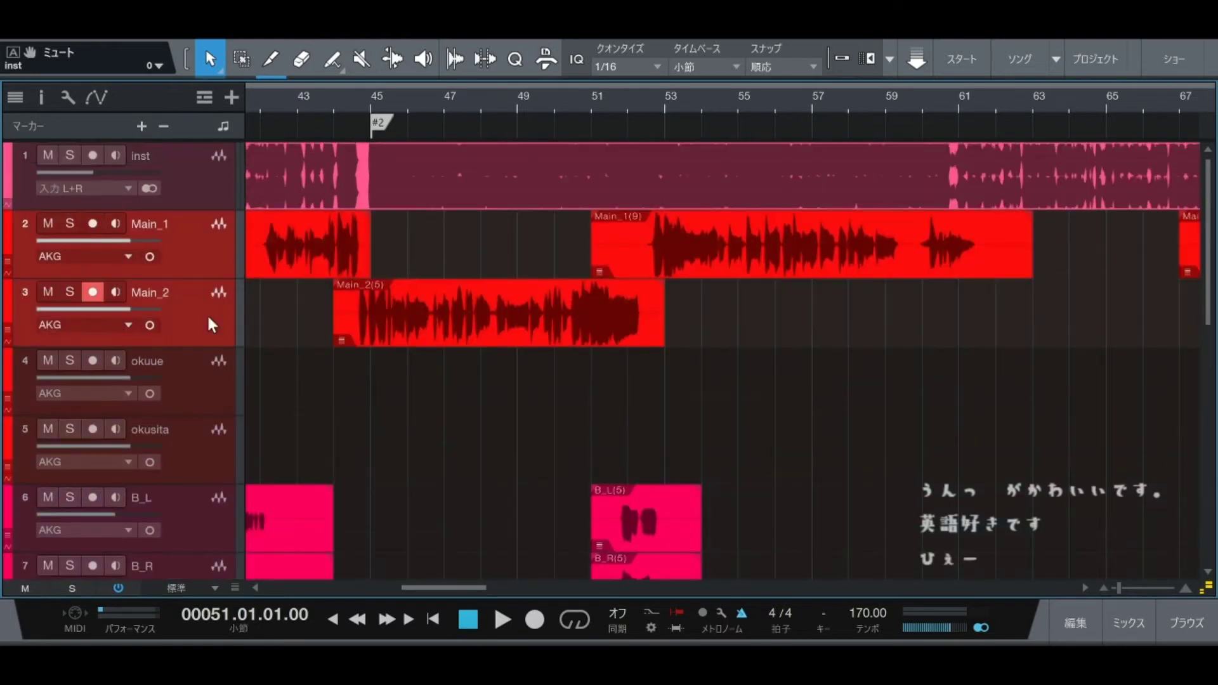
{"action": "key", "text": "s"}
{"action": "key", "text": "KP_Subtract"}
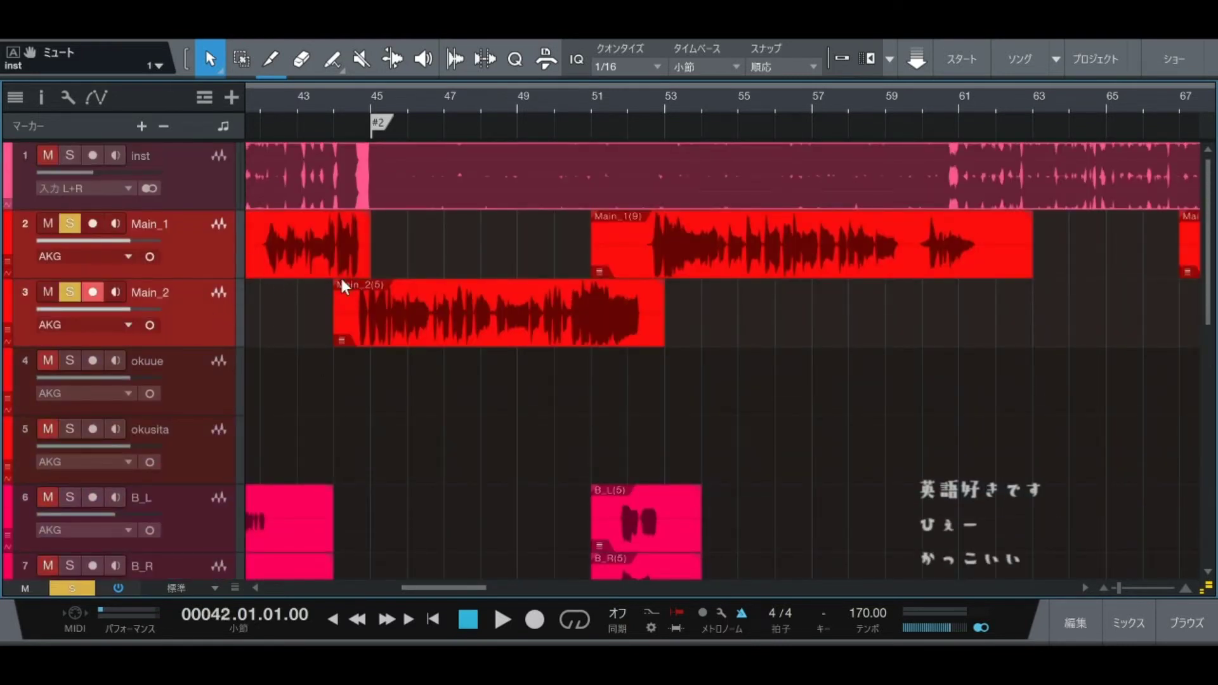
{"action": "key", "text": "space"}
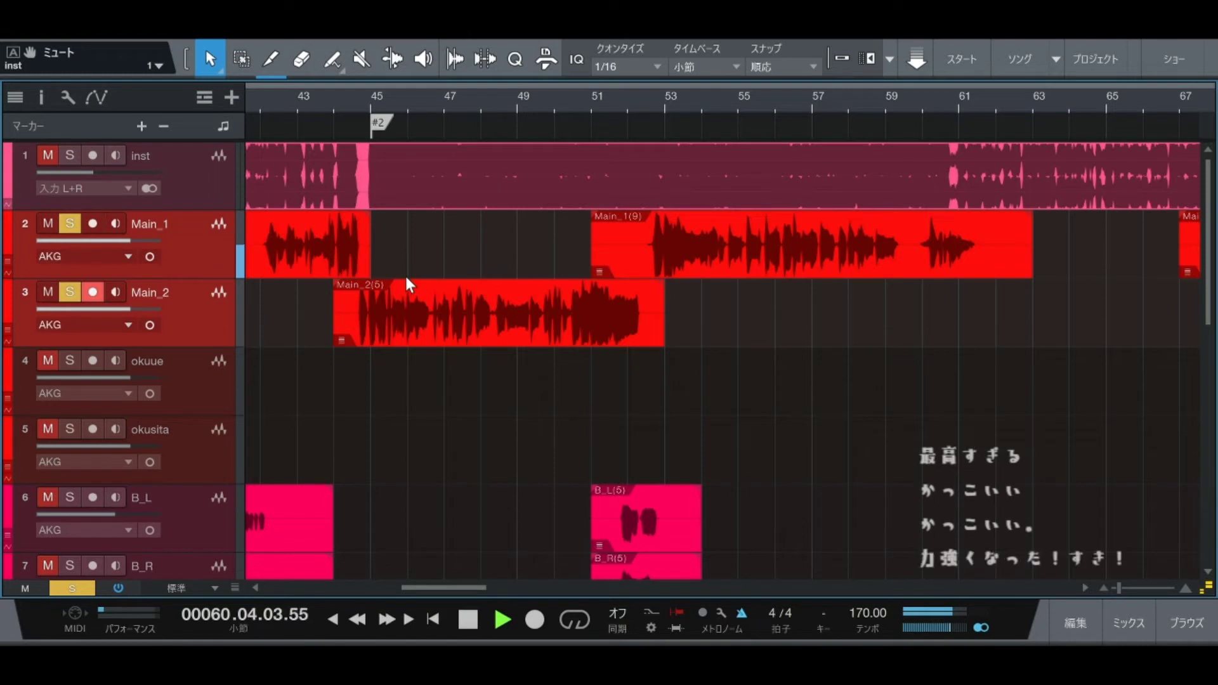
{"action": "key", "text": "space"}
Step: Select the C_hamo_Low_L track and look over the backing and harmony tracks from okusita down to C_hamo_Hi_R
{"action": "scroll", "coordinate": [696, 387], "scroll_direction": "down", "scroll_amount": 9}
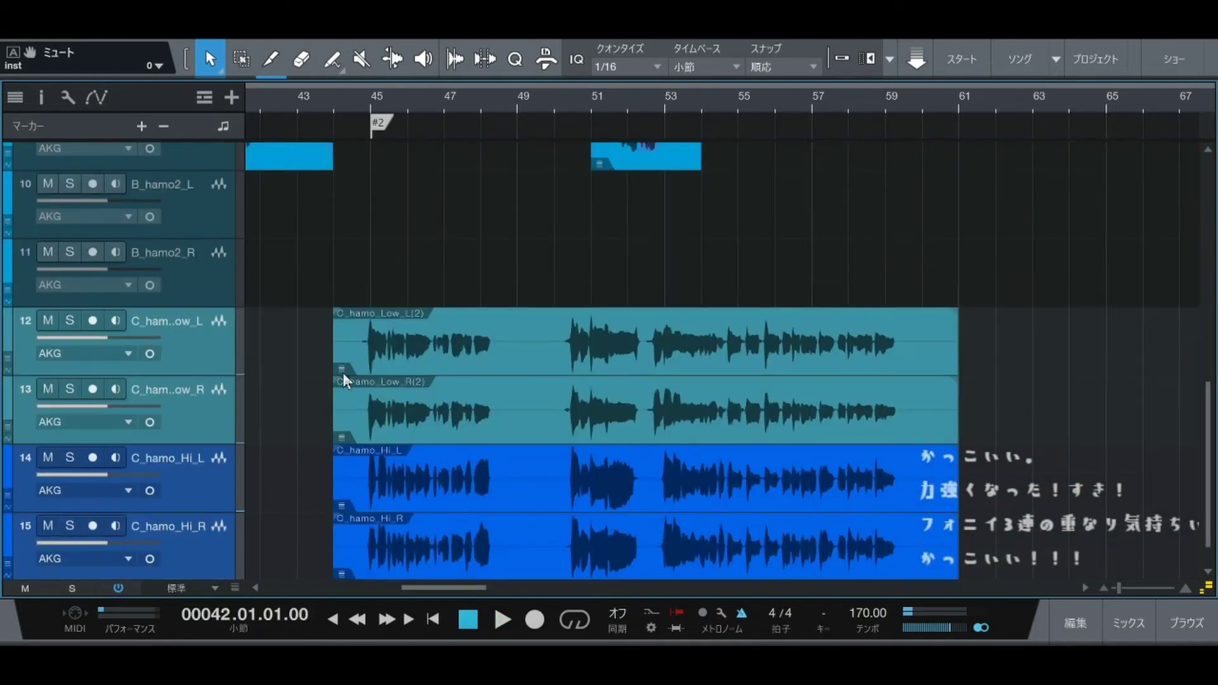
{"action": "scroll", "coordinate": [344, 373], "scroll_direction": "down", "scroll_amount": 1}
{"action": "left_click", "coordinate": [189, 247]}
{"action": "left_click", "coordinate": [199, 321]}
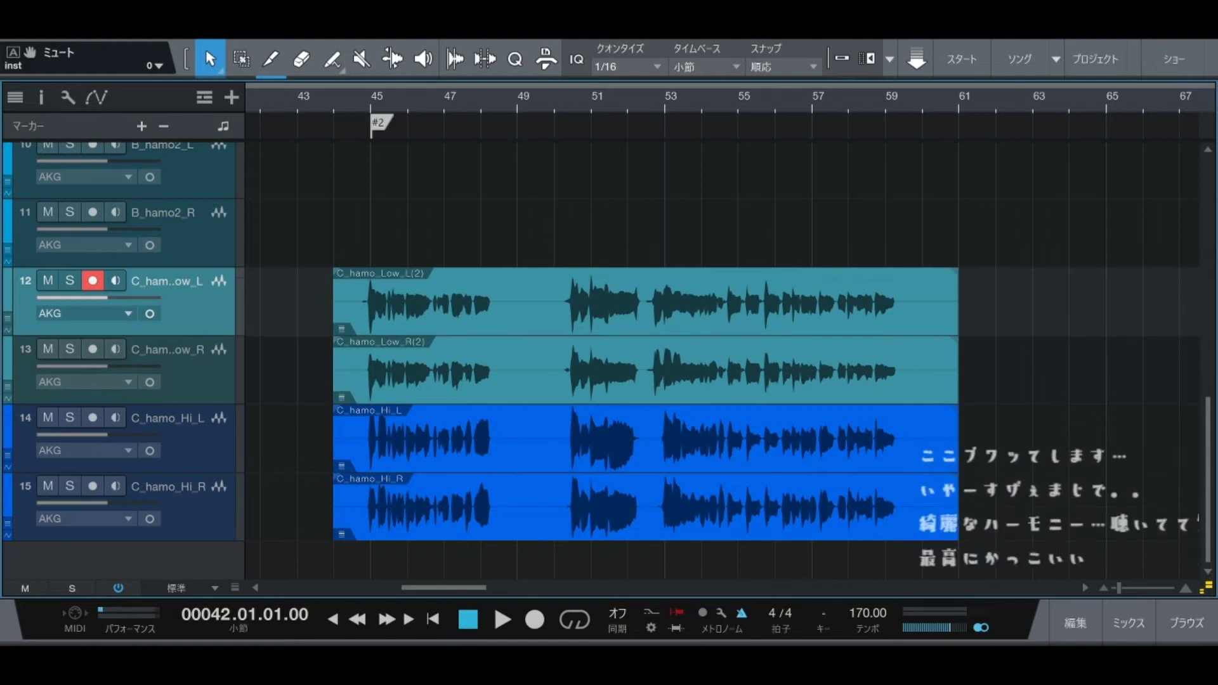
{"action": "scroll", "coordinate": [677, 361], "scroll_direction": "up", "scroll_amount": 10}
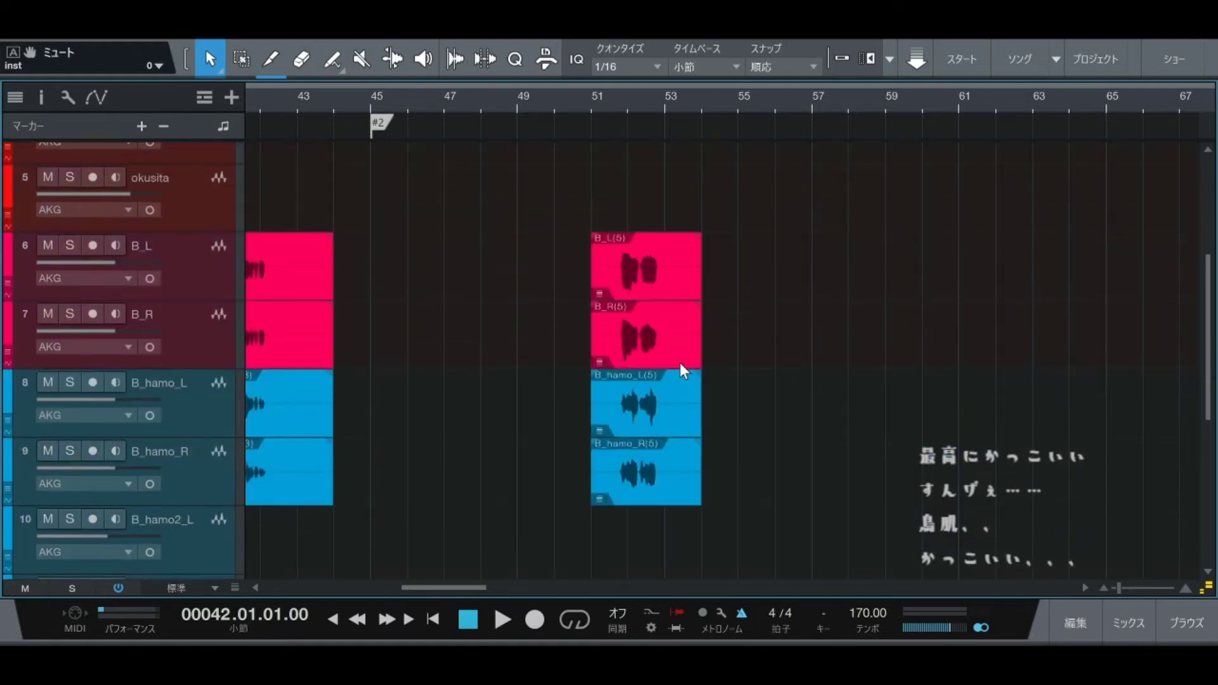
{"action": "scroll", "coordinate": [675, 358], "scroll_direction": "down", "scroll_amount": 10}
{"action": "scroll", "coordinate": [673, 358], "scroll_direction": "up", "scroll_amount": 8}
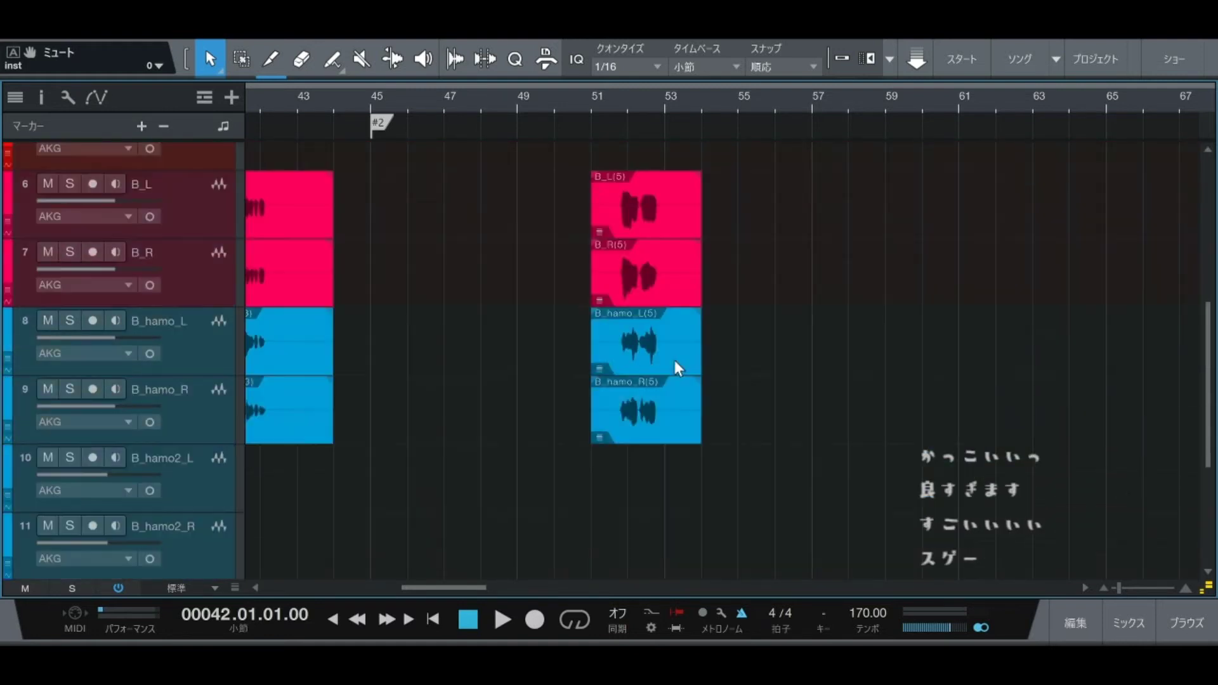
{"action": "scroll", "coordinate": [674, 357], "scroll_direction": "down", "scroll_amount": 4}
{"action": "scroll", "coordinate": [671, 358], "scroll_direction": "down", "scroll_amount": 5}
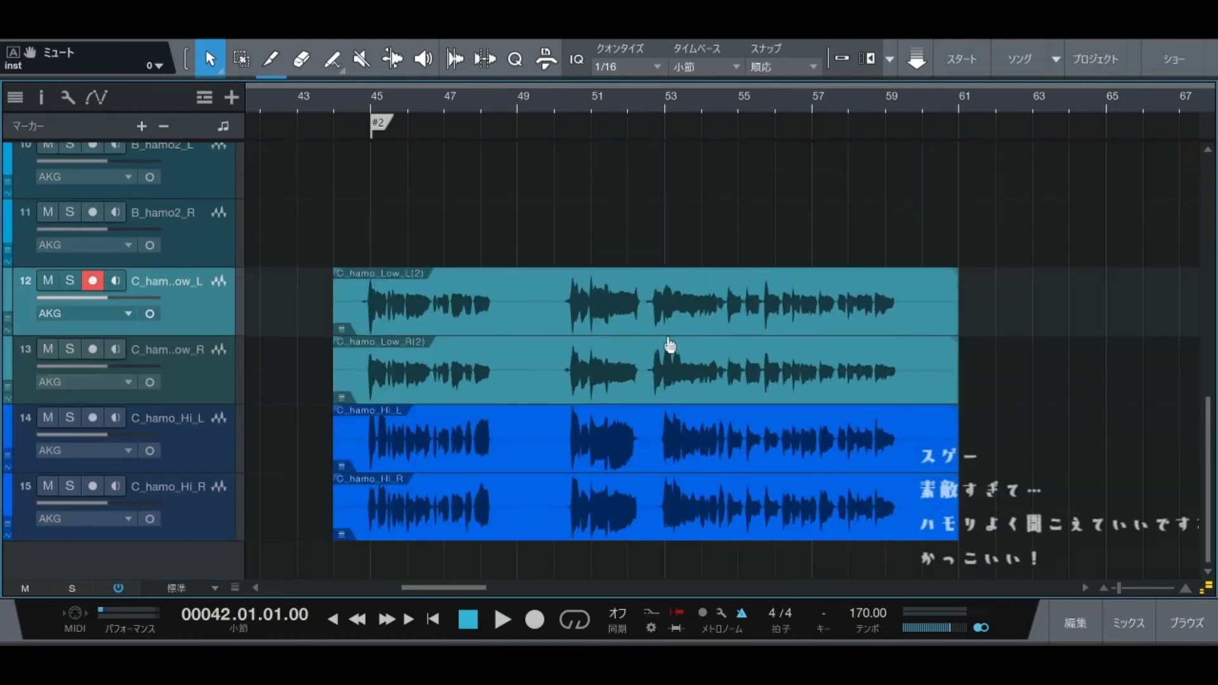
{"action": "scroll", "coordinate": [663, 343], "scroll_direction": "up", "scroll_amount": 10}
{"action": "scroll", "coordinate": [665, 341], "scroll_direction": "down", "scroll_amount": 10}
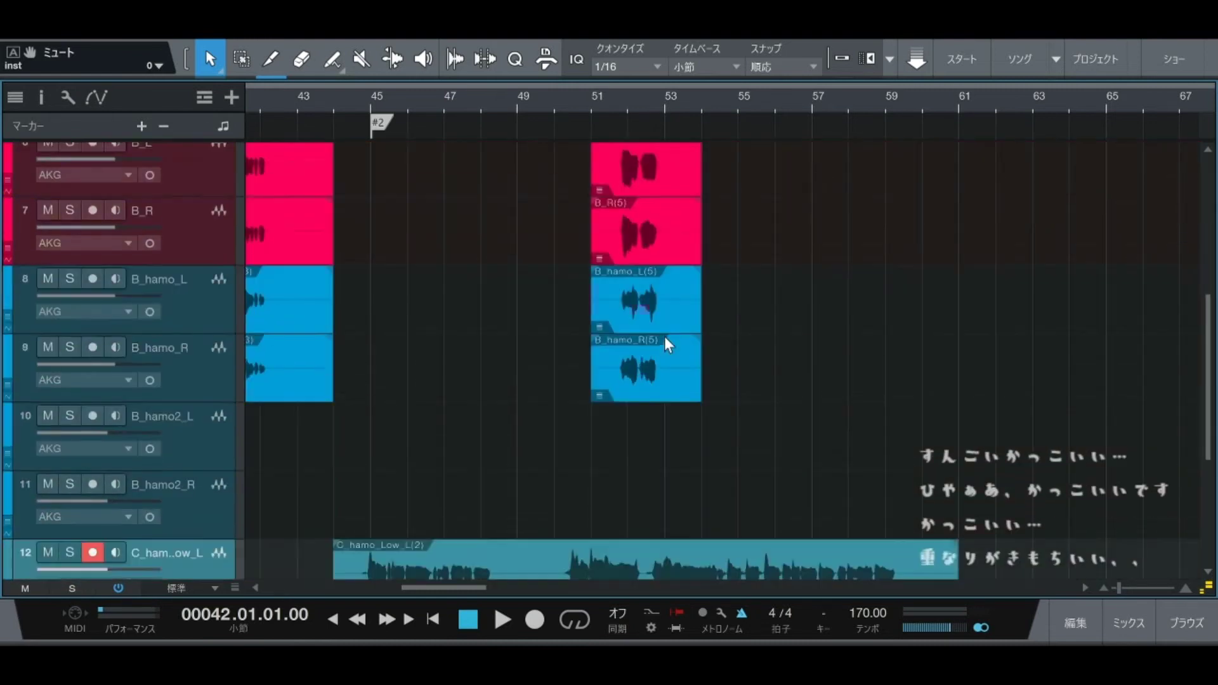
{"action": "scroll", "coordinate": [458, 336], "scroll_direction": "up", "scroll_amount": 10}
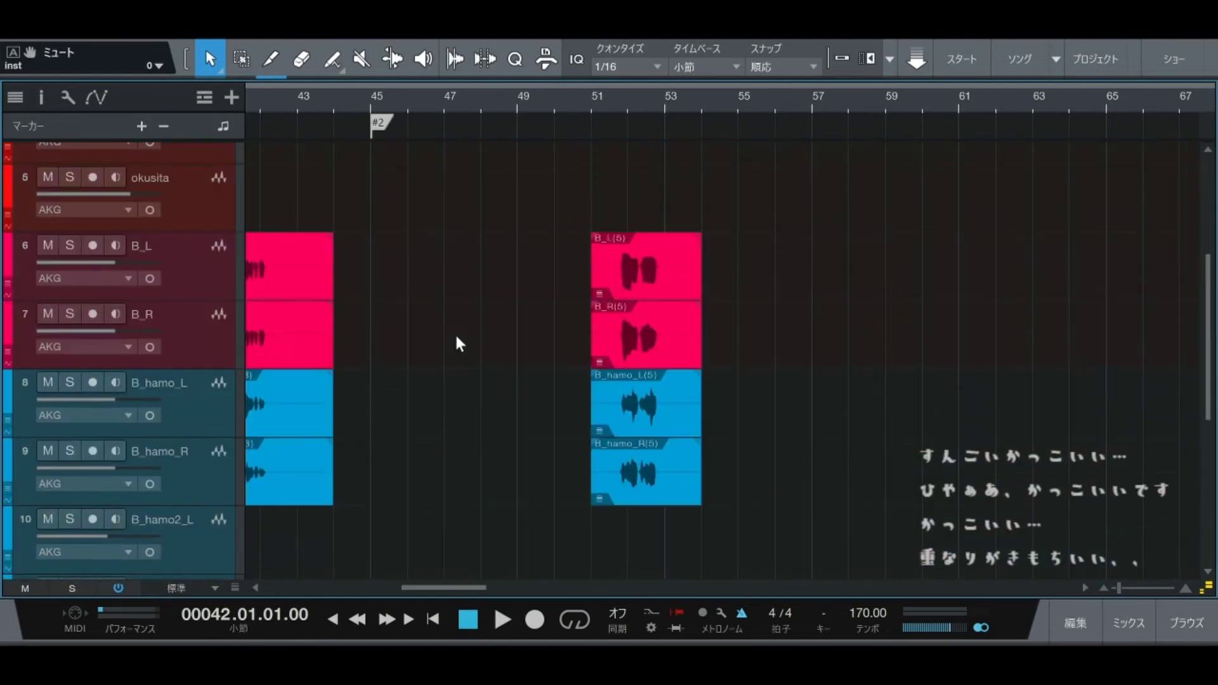
{"action": "scroll", "coordinate": [458, 334], "scroll_direction": "down", "scroll_amount": 10}
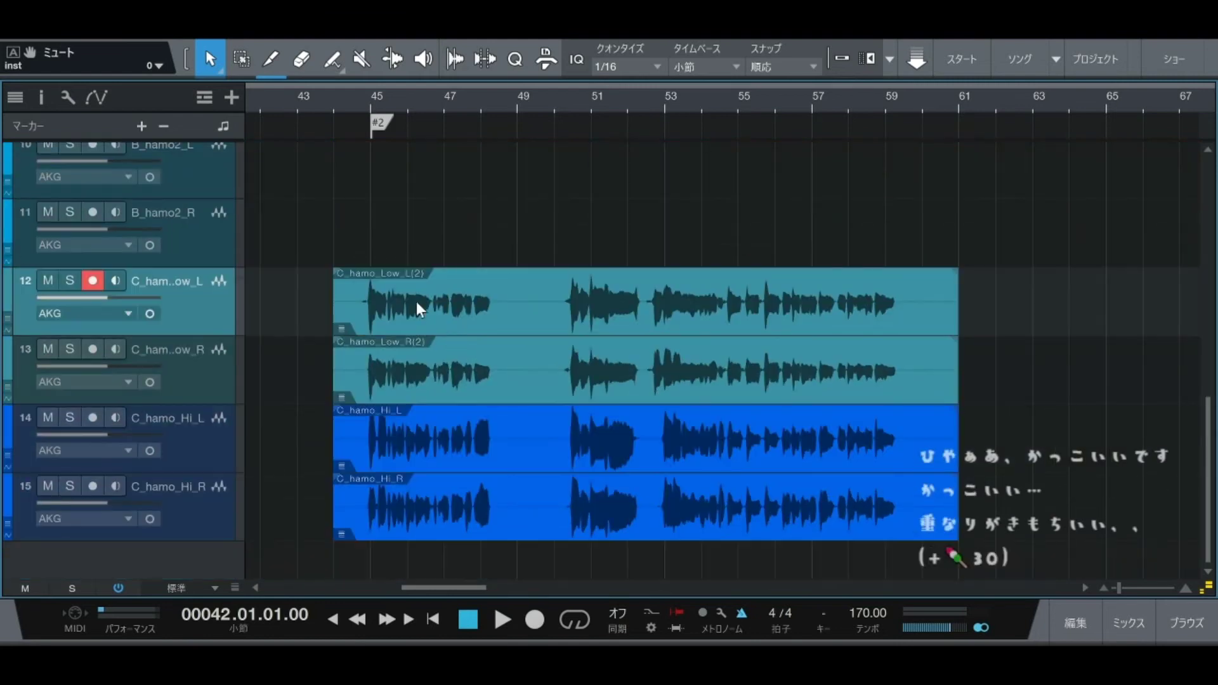
{"action": "scroll", "coordinate": [437, 245], "scroll_direction": "up", "scroll_amount": 5}
{"action": "scroll", "coordinate": [435, 247], "scroll_direction": "down", "scroll_amount": 5}
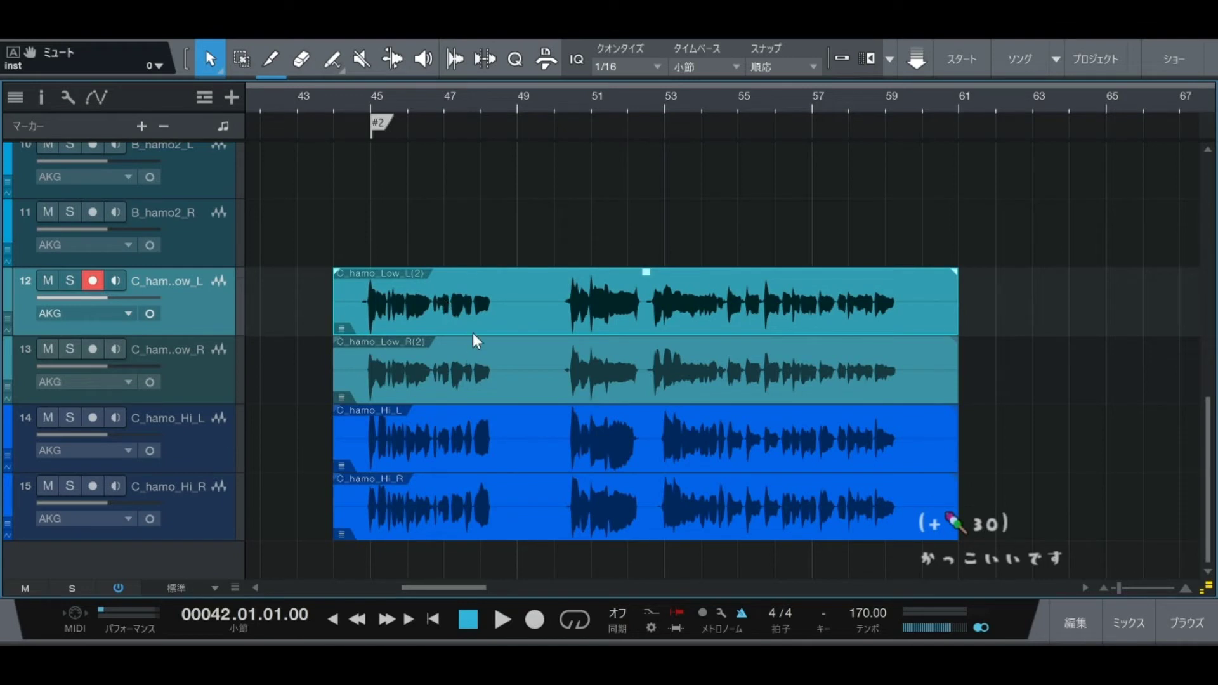
Step: Centre the pan of C_hamo_Low_L in the mixer, solo the track and play it from bar 45 past the start of bar 46
{"action": "key", "text": "F3"}
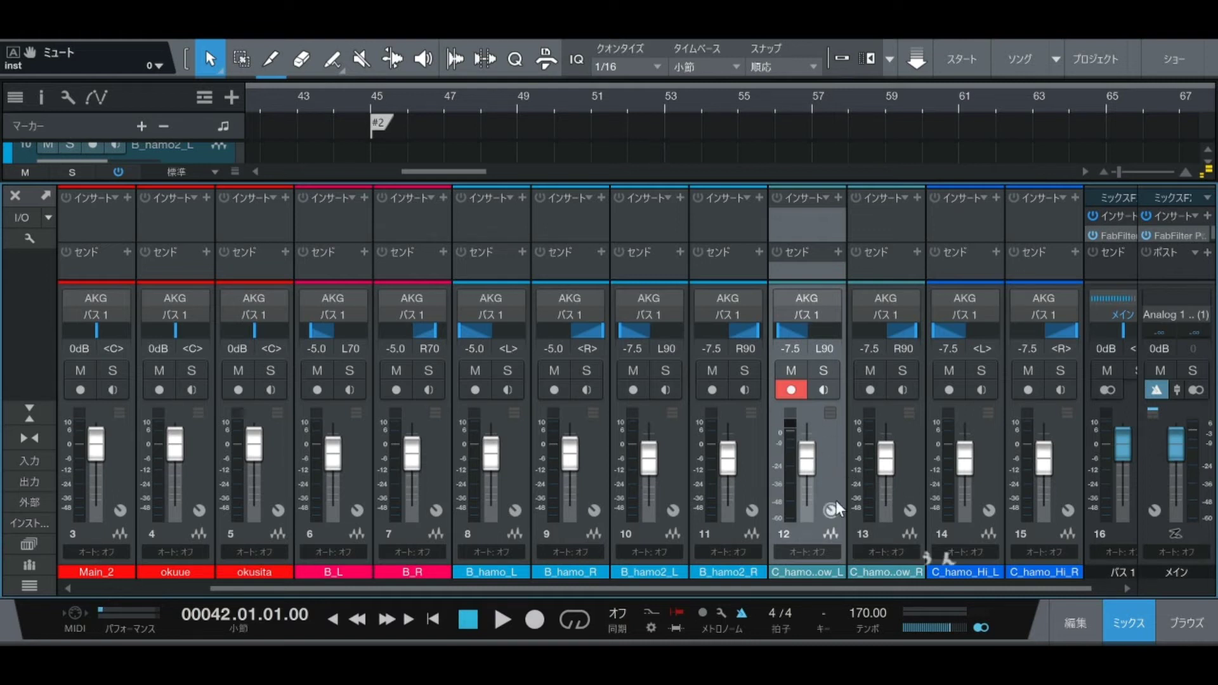
{"action": "left_click", "coordinate": [804, 334], "text": "ctrl"}
{"action": "key", "text": "s"}
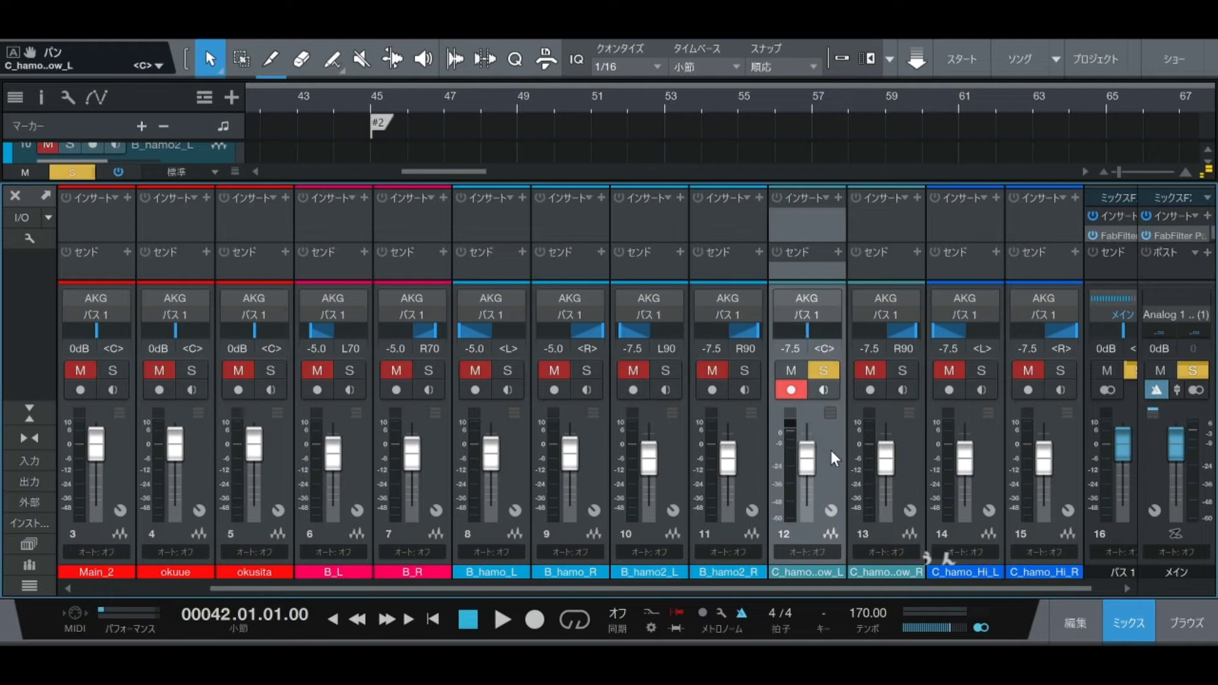
{"action": "key", "text": "space"}
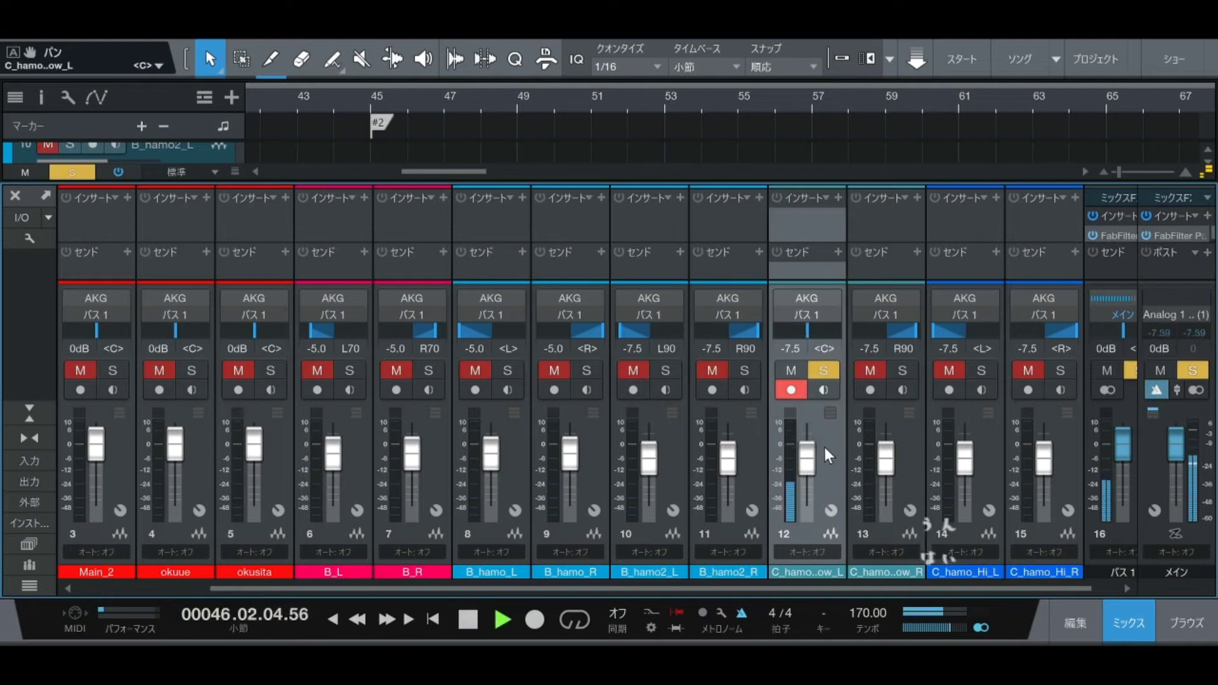
{"action": "key", "text": "space"}
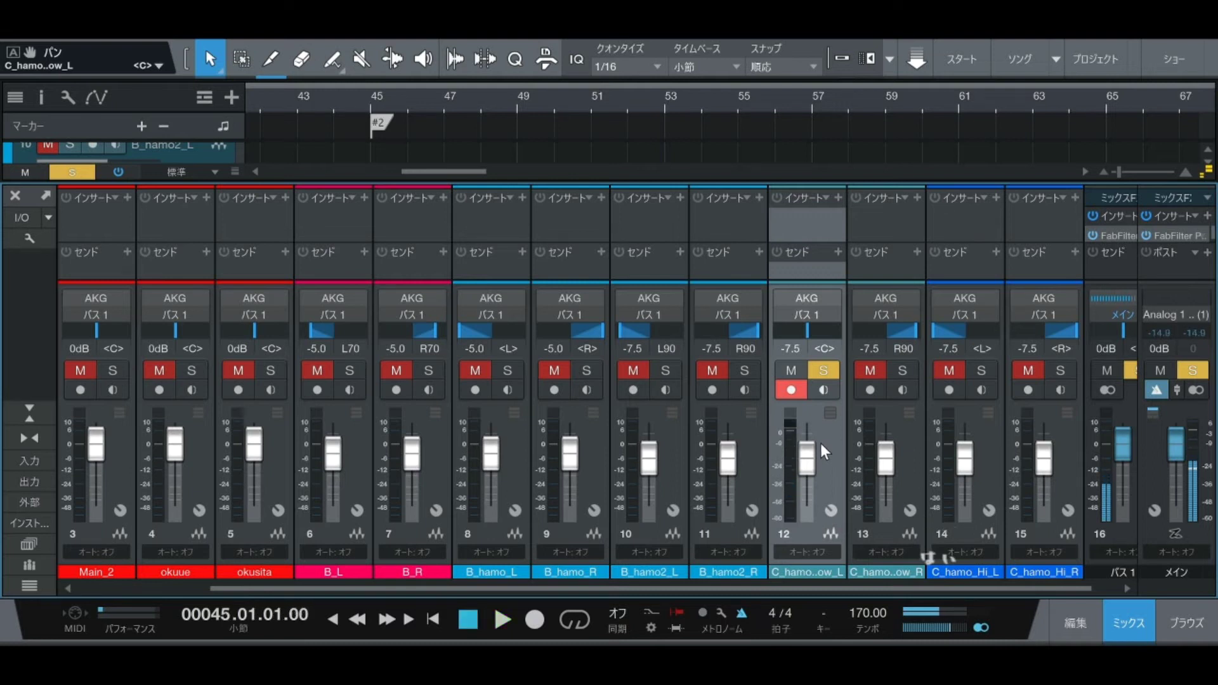
Step: Pan C_hamo_Low_L back to L90, solo it with C_hamo_Low_R, play the pair briefly from bar 45 and clear the solos
{"action": "left_click_drag", "start_coordinate": [811, 332], "coordinate": [784, 326]}
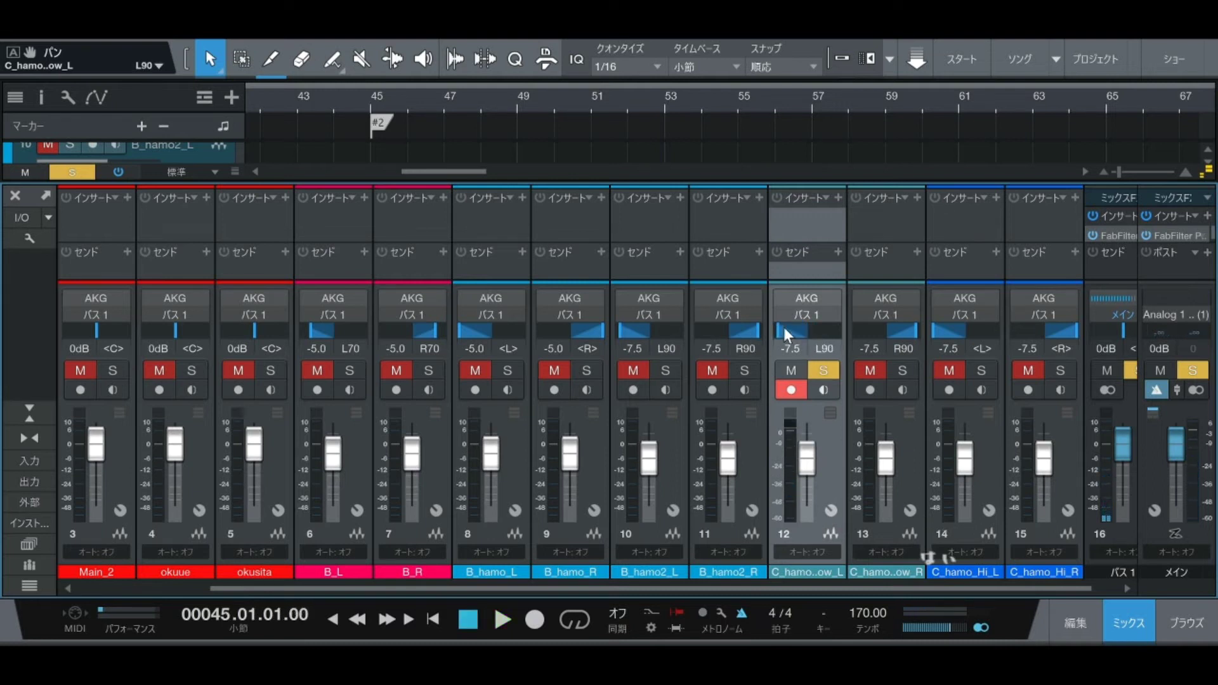
{"action": "left_click", "coordinate": [914, 459]}
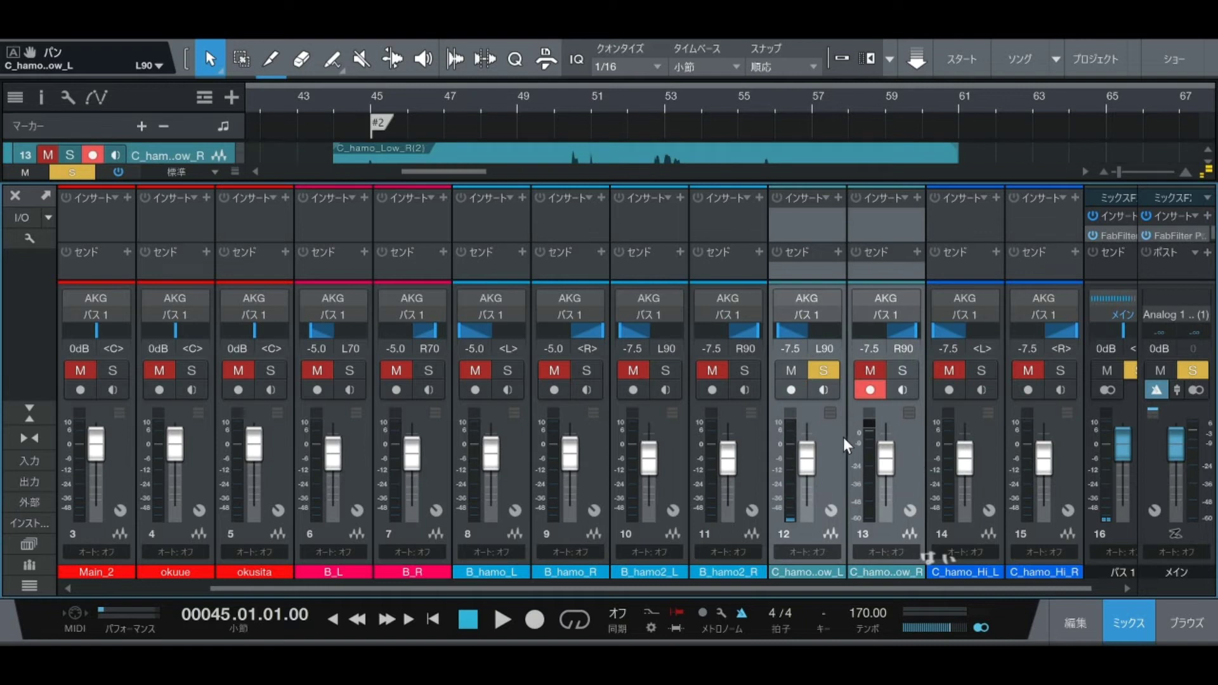
{"action": "left_click", "coordinate": [837, 446]}
{"action": "key", "text": "s"}
{"action": "left_click", "coordinate": [904, 462], "text": "shift"}
{"action": "key", "text": "s"}
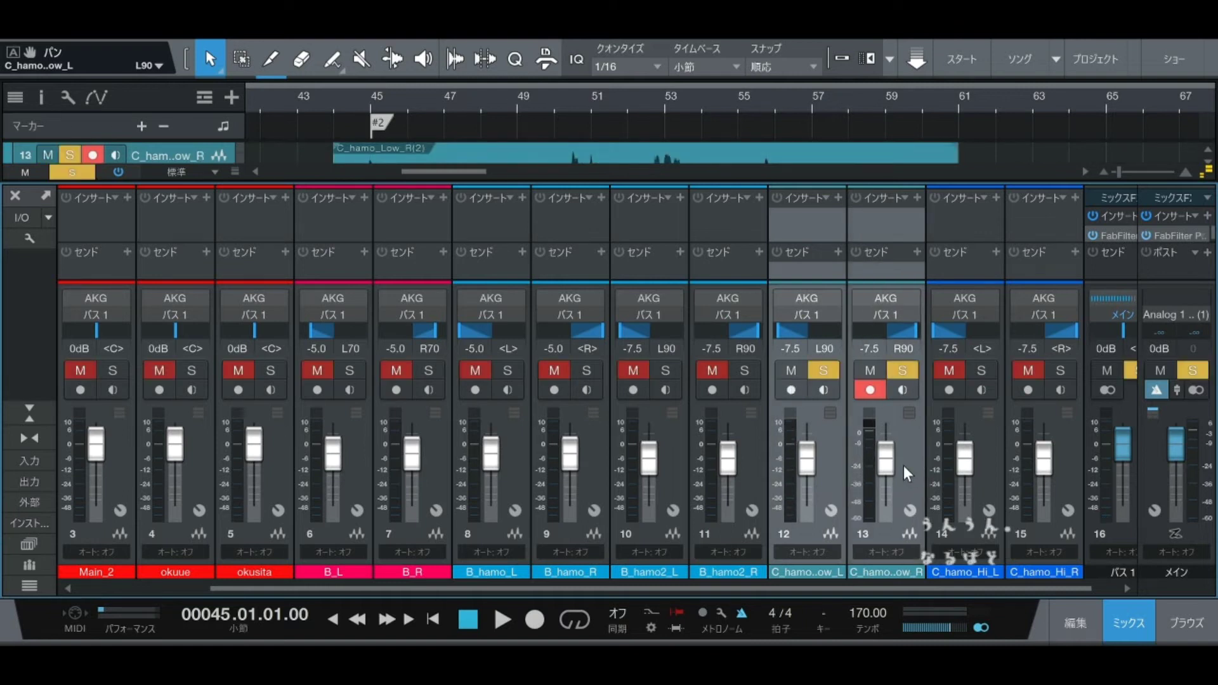
{"action": "key", "text": "space"}
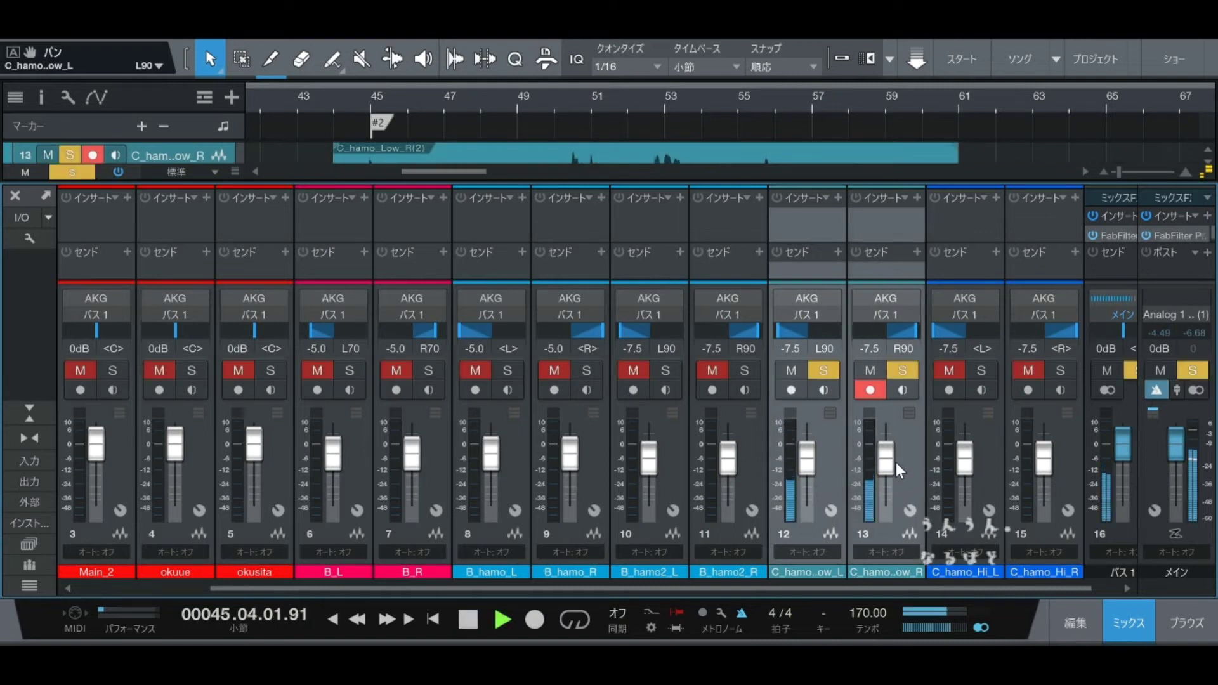
{"action": "key", "text": "space"}
{"action": "key", "text": "s"}
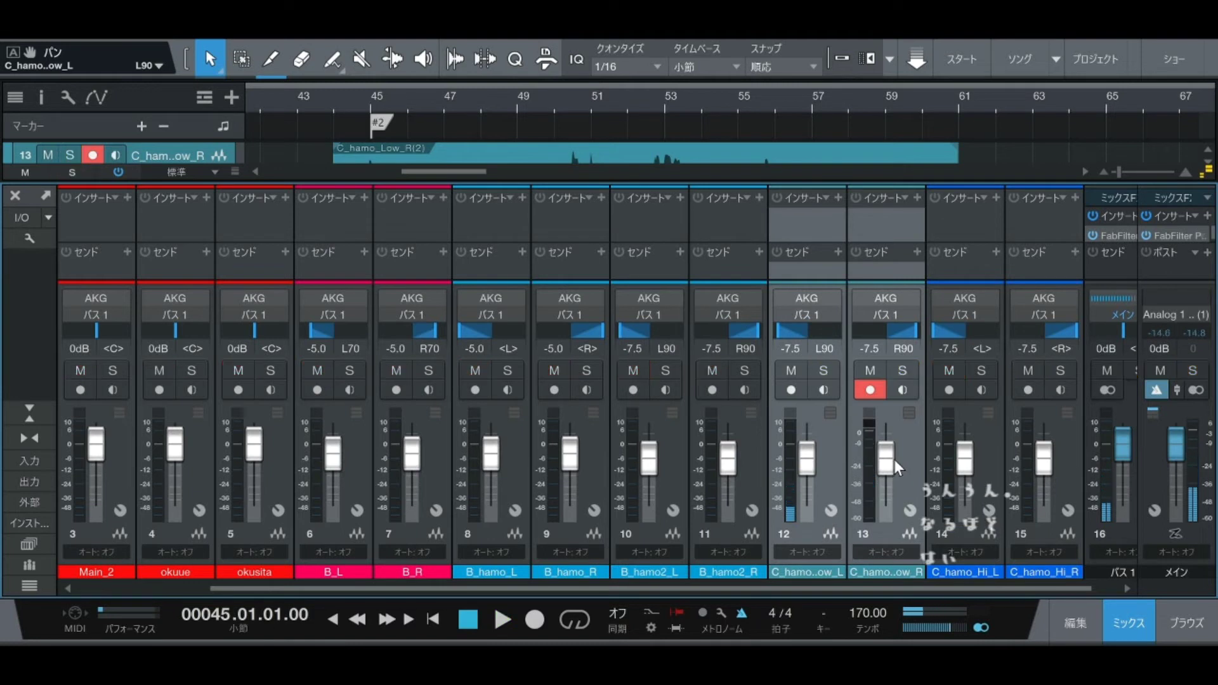
Step: Close the mixer and compare the C_hamo_Low_L and C_hamo_Low_R recordings in the arrangement
{"action": "key", "text": "F3"}
{"action": "left_click", "coordinate": [477, 235]}
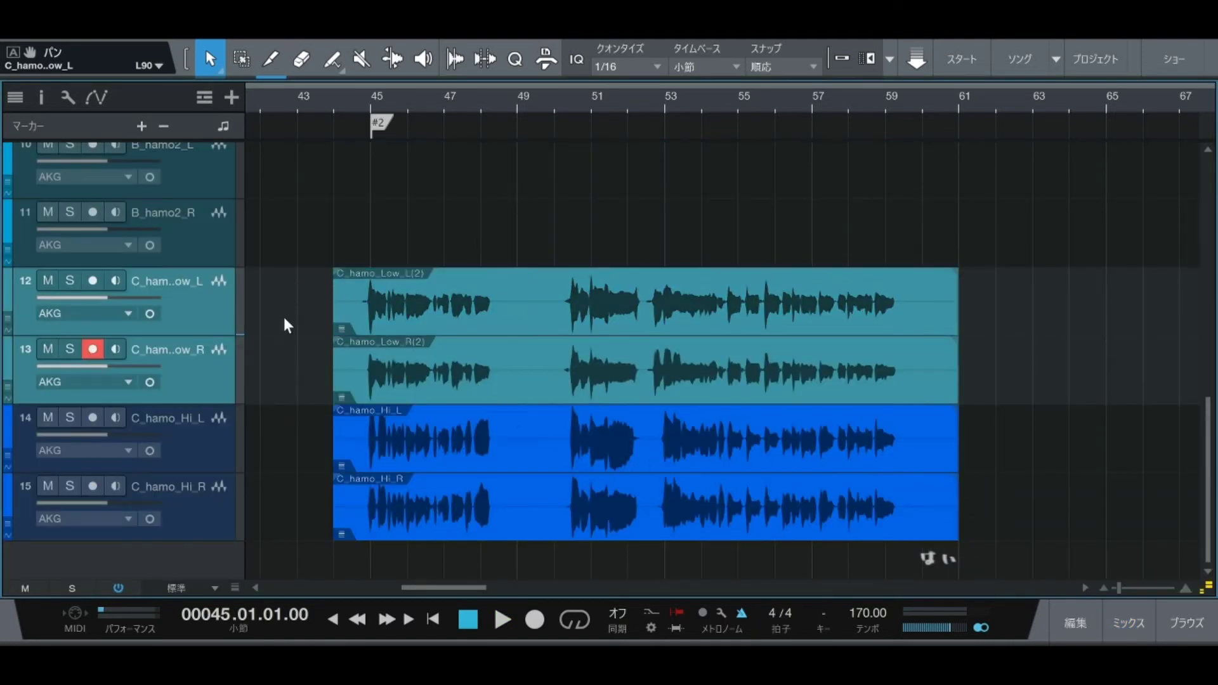
{"action": "left_click", "coordinate": [610, 308]}
{"action": "left_click", "coordinate": [607, 347]}
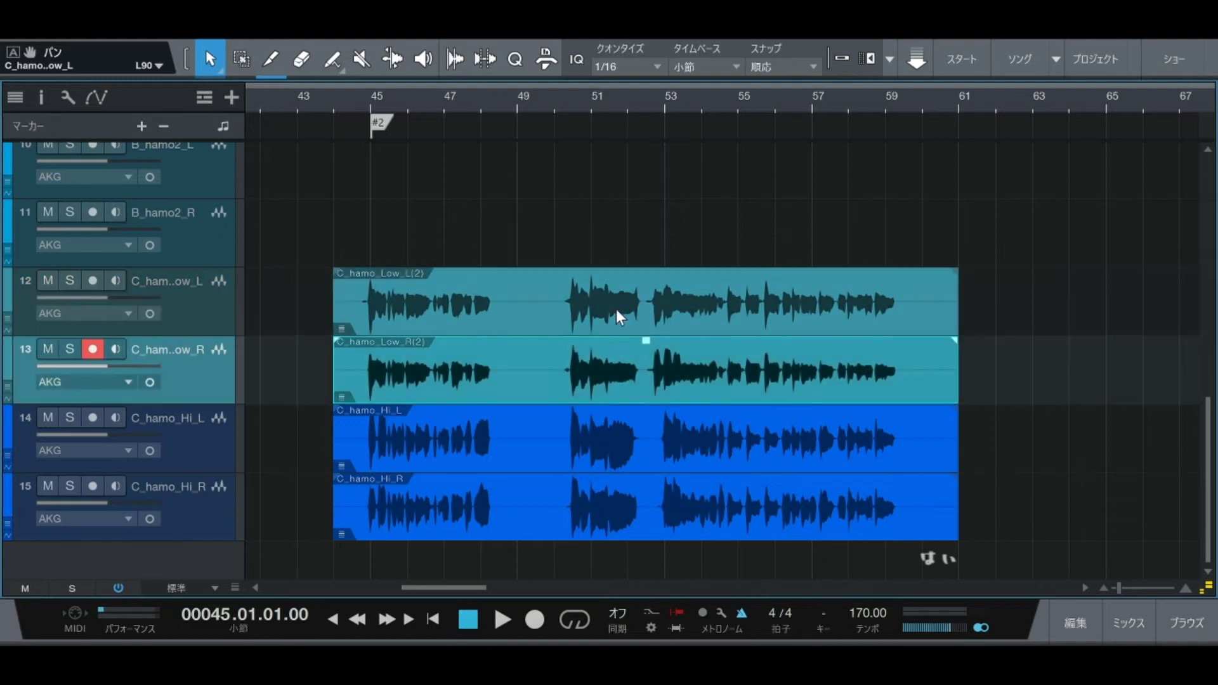
{"action": "left_click", "coordinate": [616, 310]}
{"action": "left_click", "coordinate": [623, 386]}
{"action": "left_click", "coordinate": [615, 311]}
{"action": "left_click", "coordinate": [603, 357]}
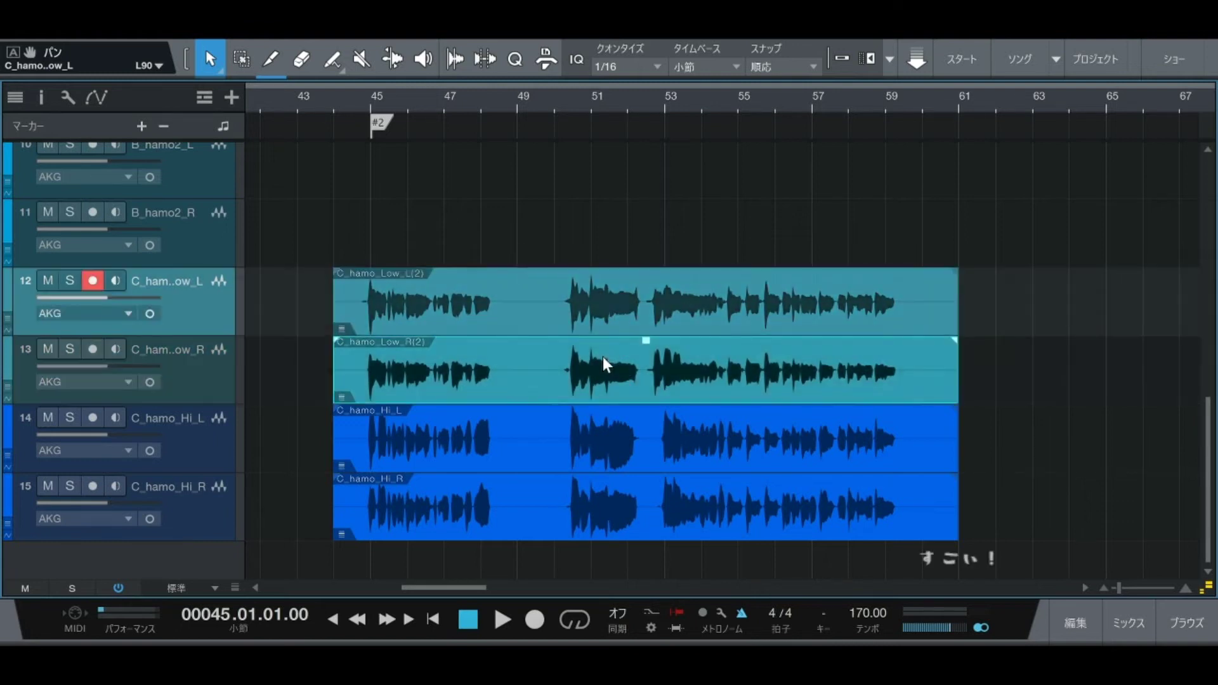
{"action": "left_click", "coordinate": [602, 305]}
{"action": "left_click", "coordinate": [602, 368]}
{"action": "left_click", "coordinate": [434, 304]}
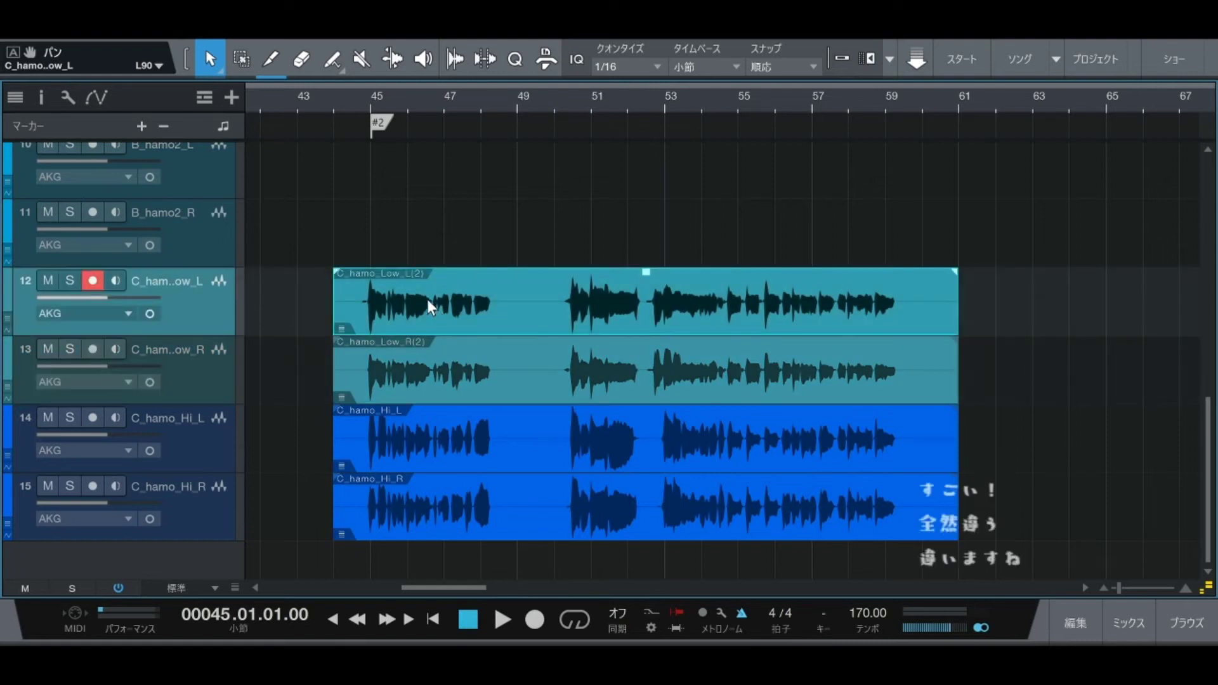
{"action": "left_click", "coordinate": [314, 293]}
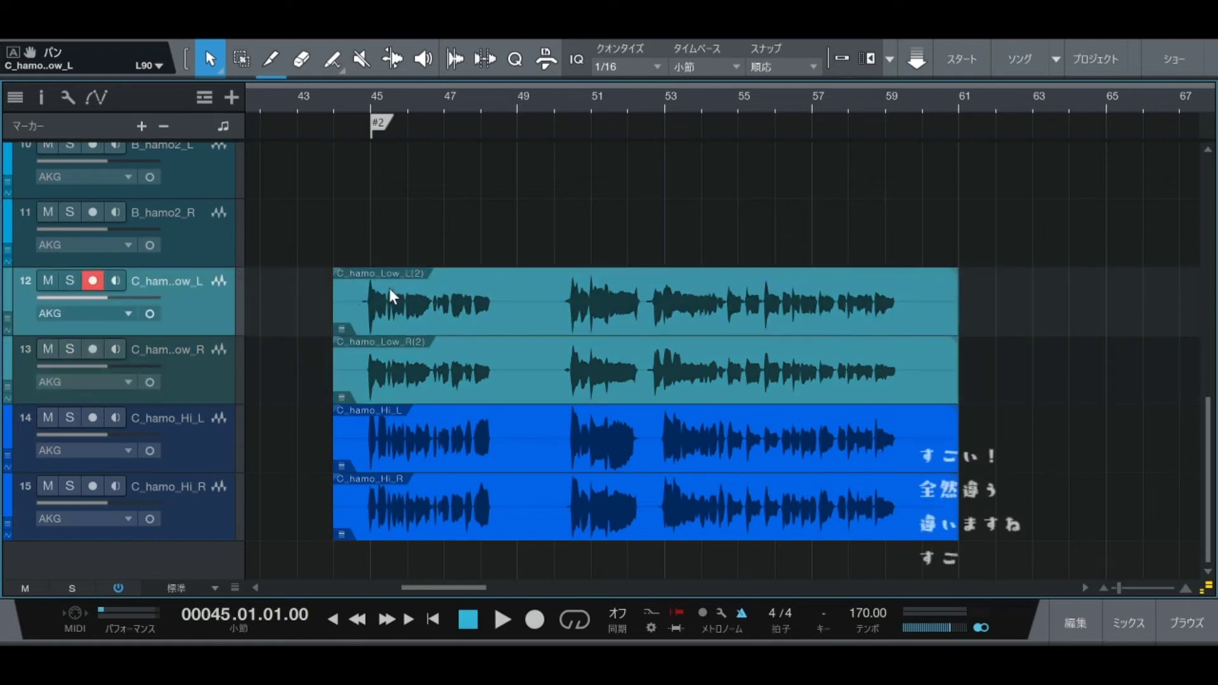
Step: Duplicate the C_hamo_Low_L track without its events and copy the C_hamo_Low_L event onto the new track at bar 44
{"action": "left_click", "coordinate": [390, 289]}
{"action": "left_click", "coordinate": [447, 219]}
{"action": "key", "text": "shift+d"}
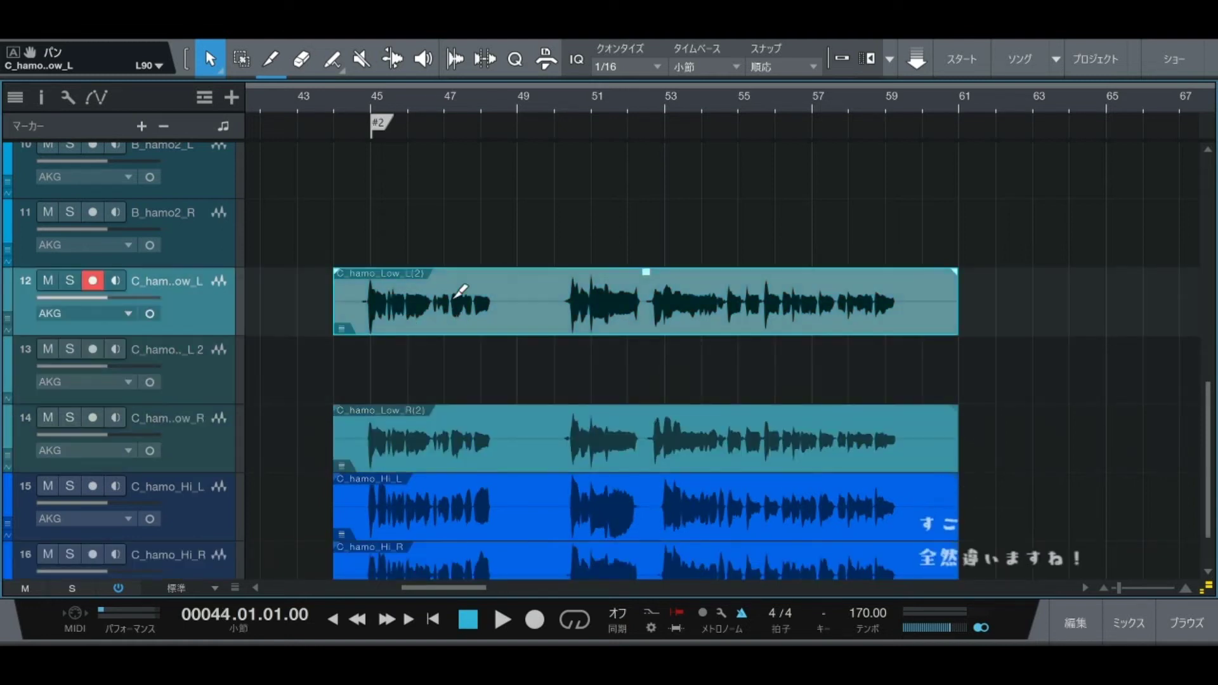
{"action": "left_click", "coordinate": [222, 386]}
{"action": "left_click_drag", "start_coordinate": [453, 302], "coordinate": [456, 358]}
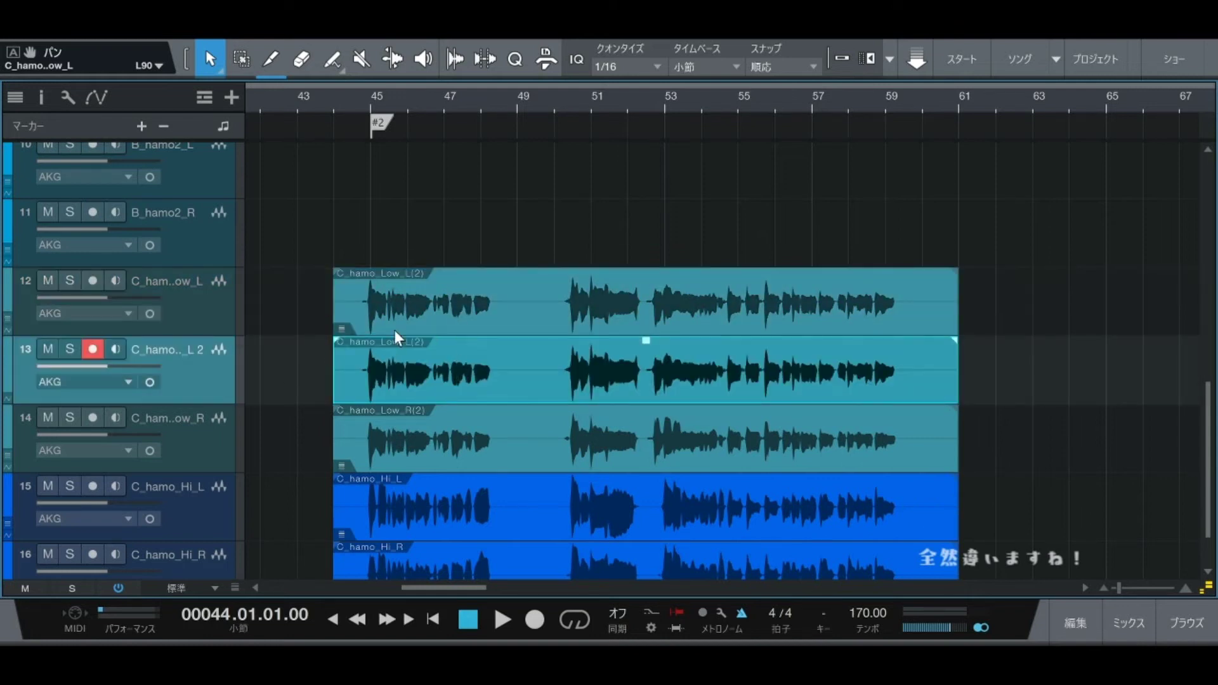
Step: Solo C_hamo_Low_L and its duplicate and pan the duplicate fully right in the mixer
{"action": "left_click", "coordinate": [204, 311], "text": "shift"}
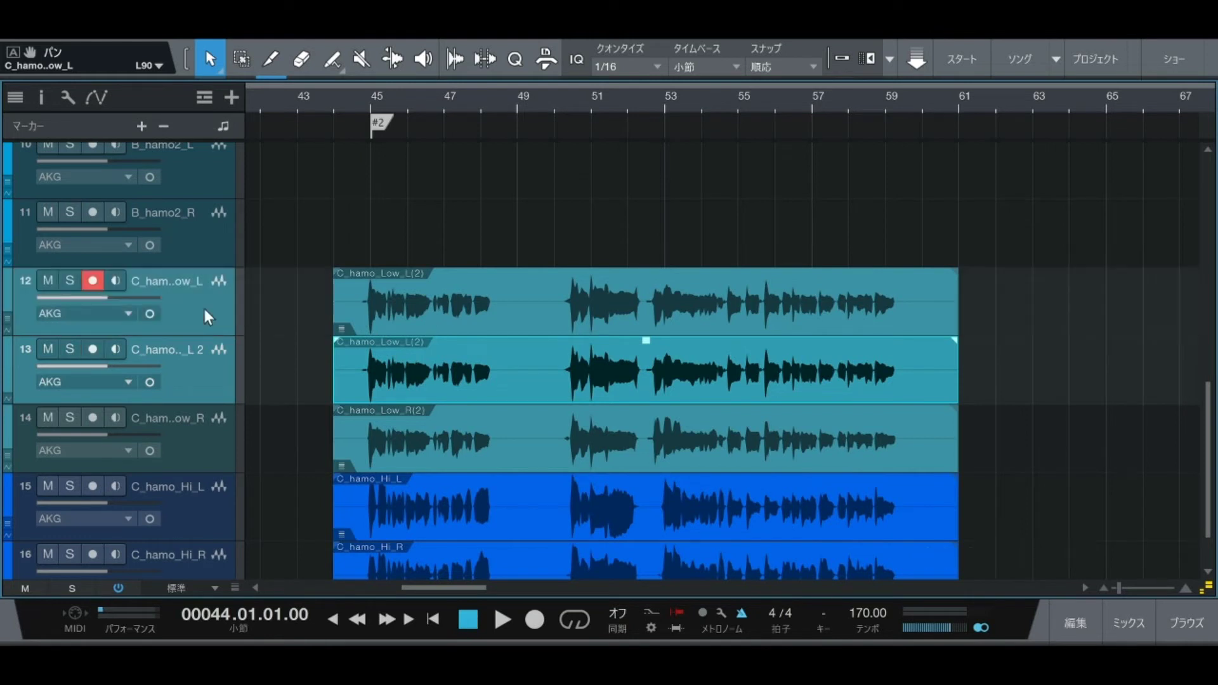
{"action": "key", "text": "s"}
{"action": "key", "text": "F3"}
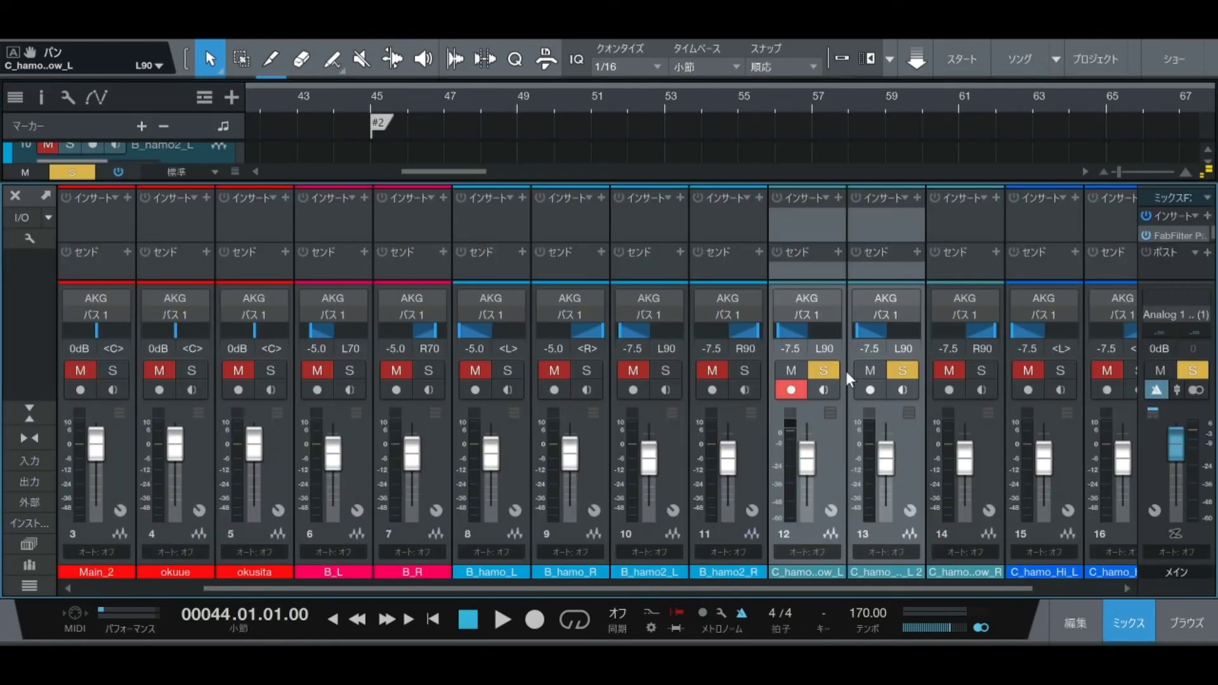
{"action": "left_click", "coordinate": [898, 437]}
{"action": "left_click_drag", "start_coordinate": [890, 336], "coordinate": [921, 335]}
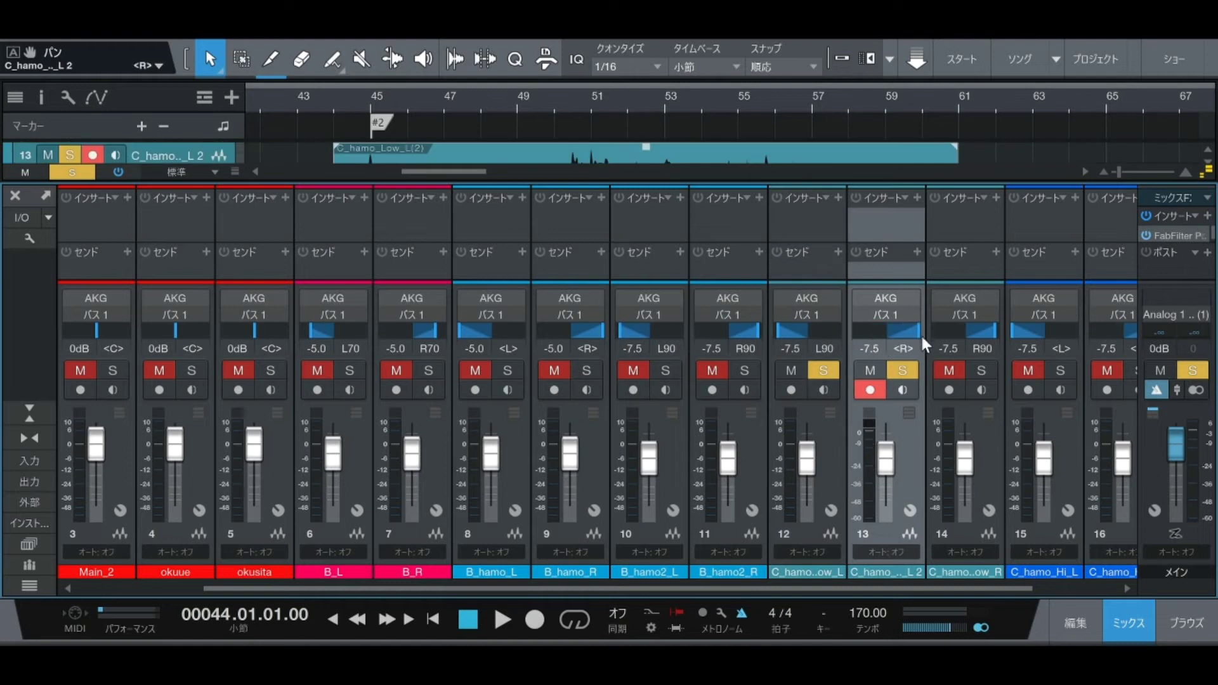
Step: Pan C_hamo_Low_L 2 to R90, play it with C_hamo_Low_L briefly from bar 44 and close the mixer
{"action": "left_click", "coordinate": [827, 451]}
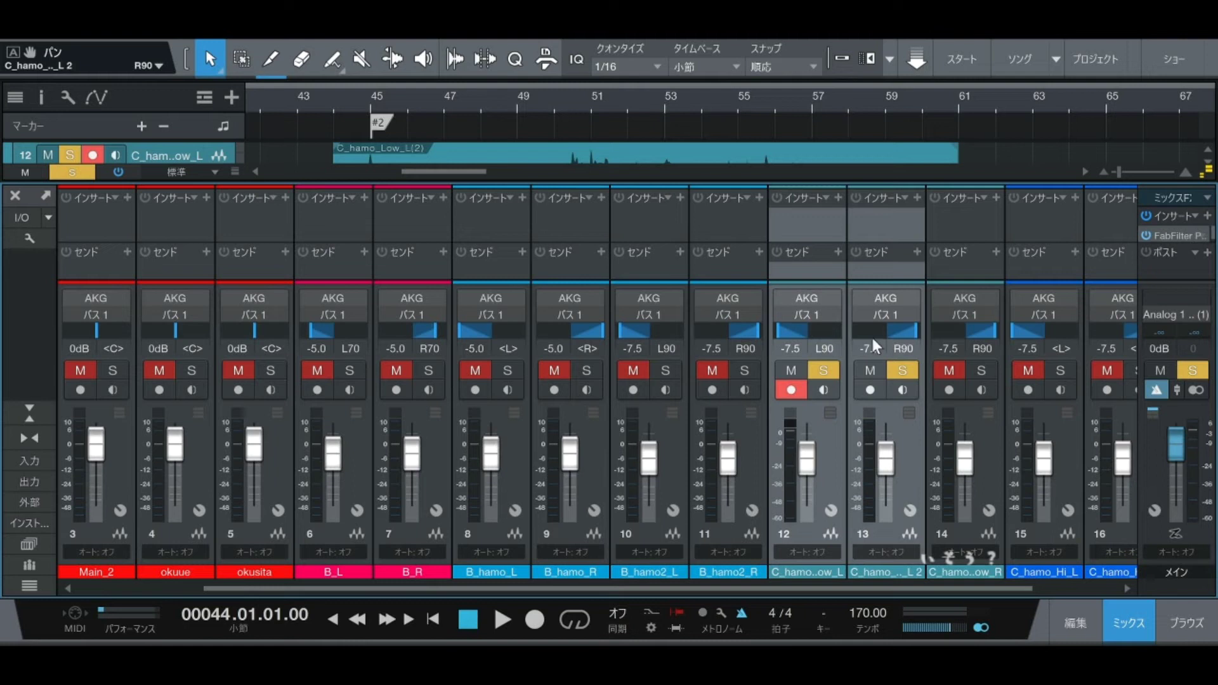
{"action": "key", "text": "space"}
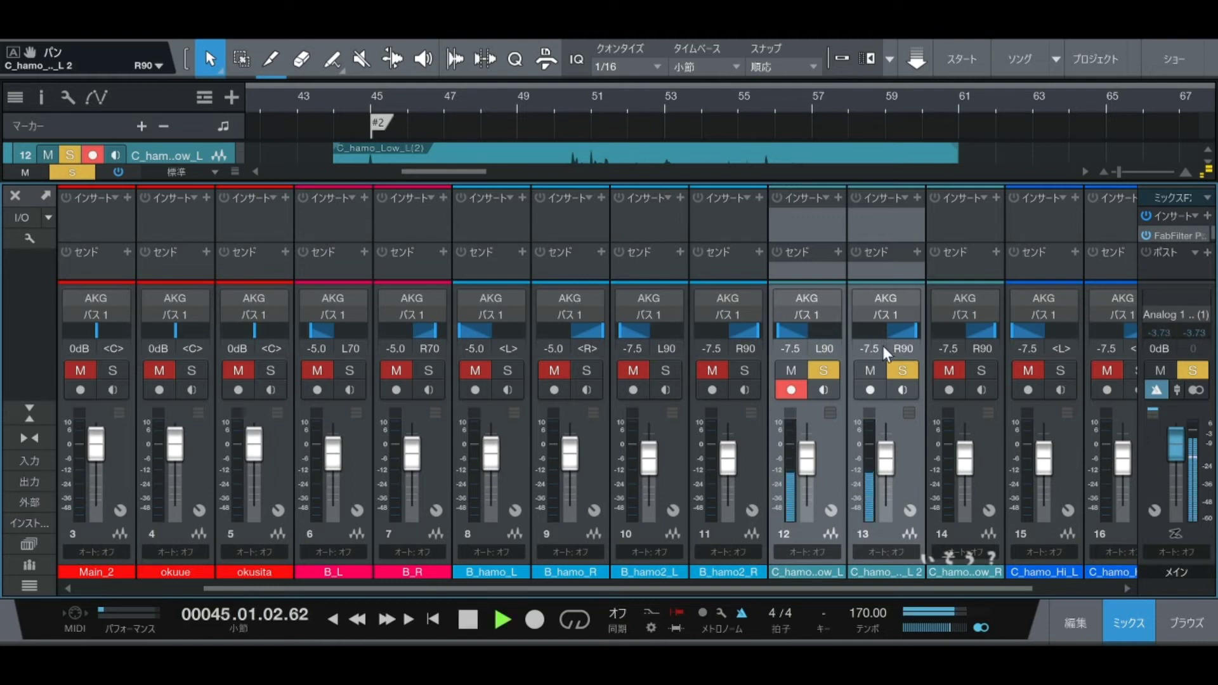
{"action": "key", "text": "space"}
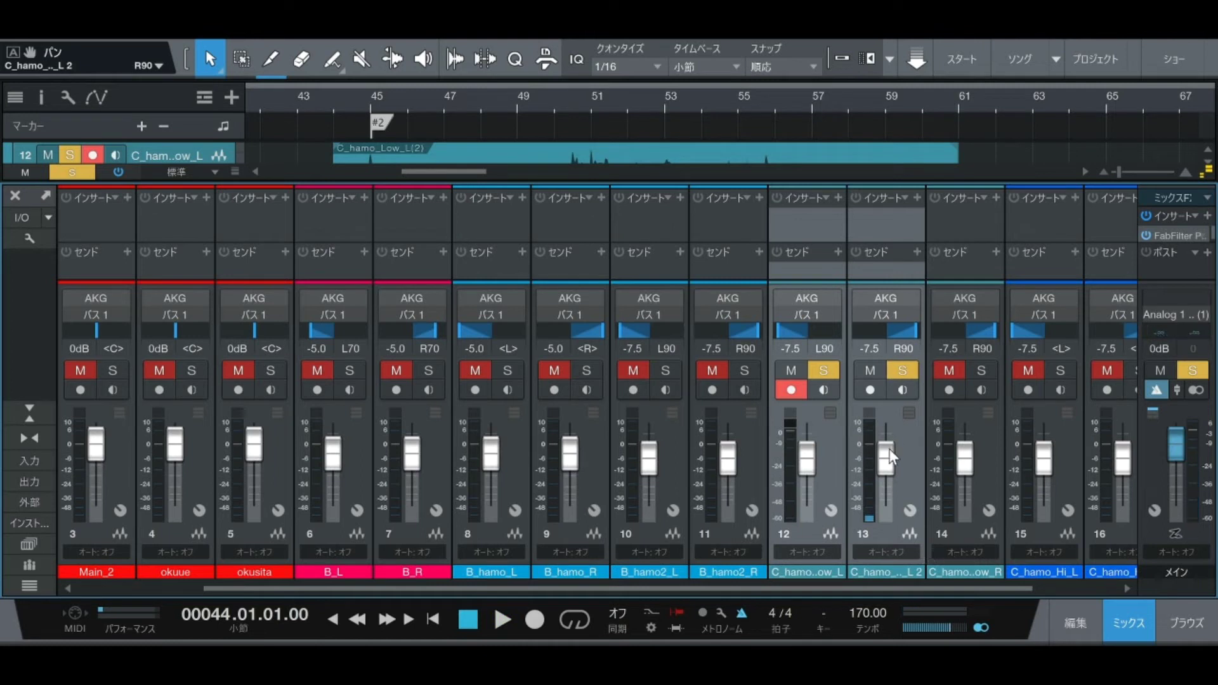
{"action": "key", "text": "F3"}
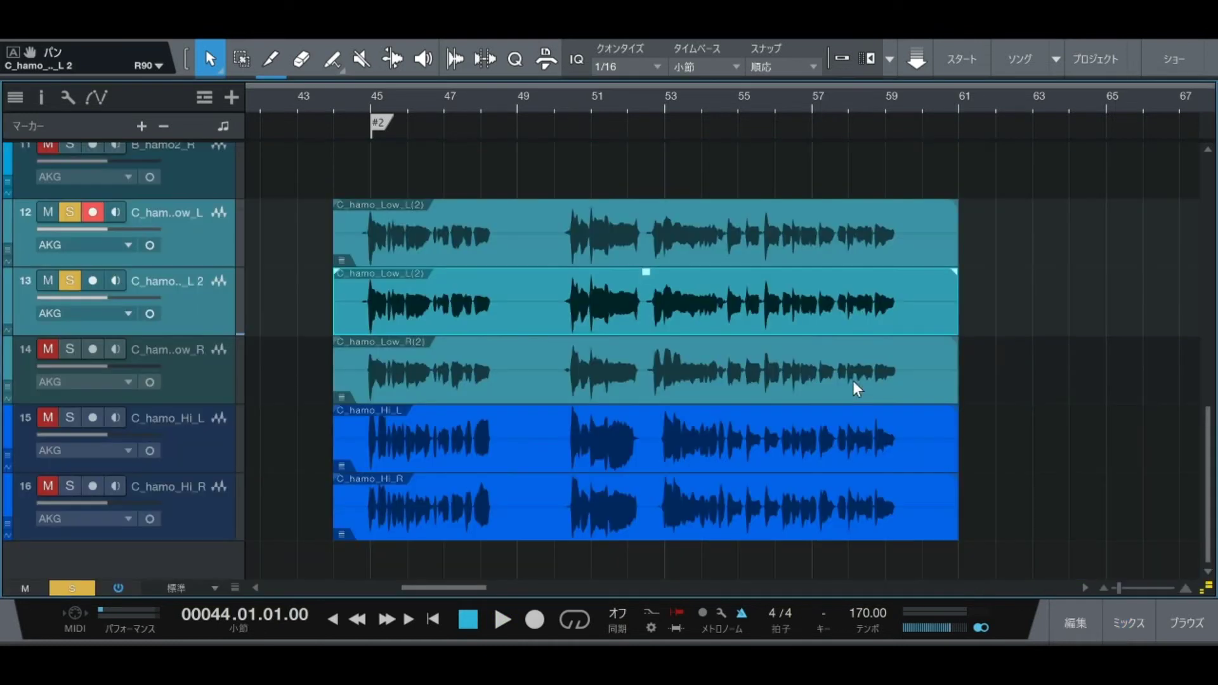
Step: Select the duplicated event on C_hamo_Low_L 2 and examine its channel and event settings in the inspector
{"action": "left_click", "coordinate": [308, 233]}
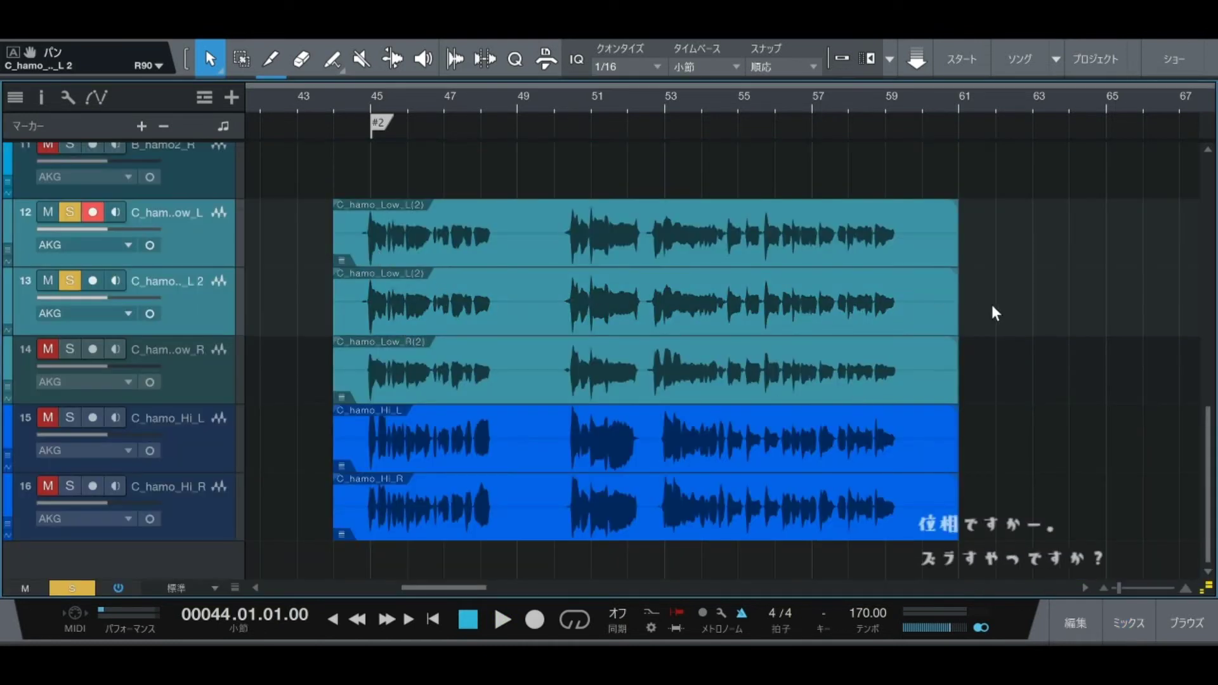
{"action": "key", "text": "ctrl+shift+a"}
{"action": "scroll", "coordinate": [990, 330], "scroll_direction": "up", "scroll_amount": 1}
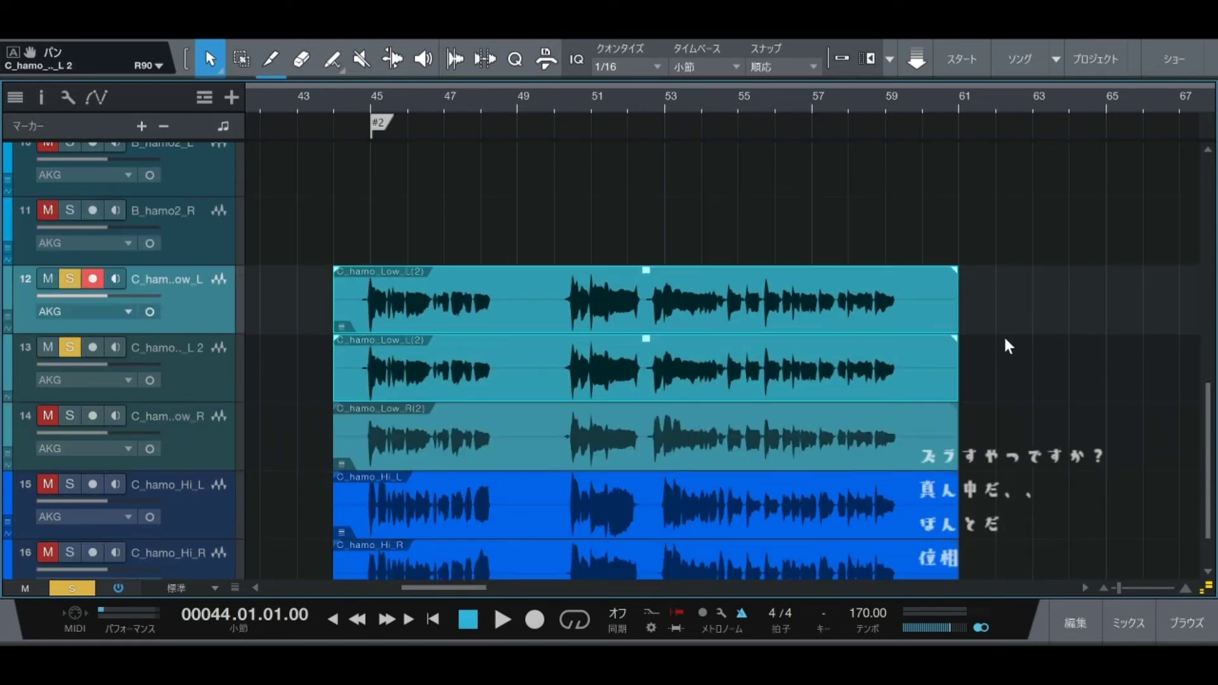
{"action": "scroll", "coordinate": [277, 315], "scroll_direction": "down", "scroll_amount": 1}
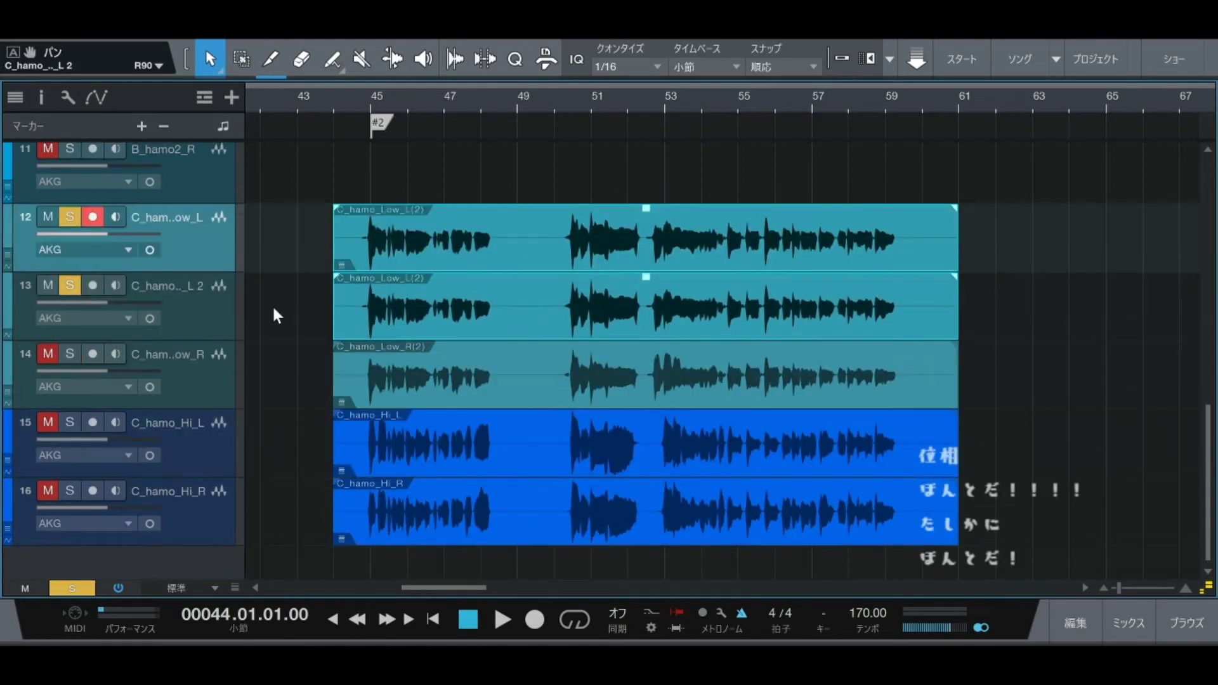
{"action": "left_click", "coordinate": [366, 314]}
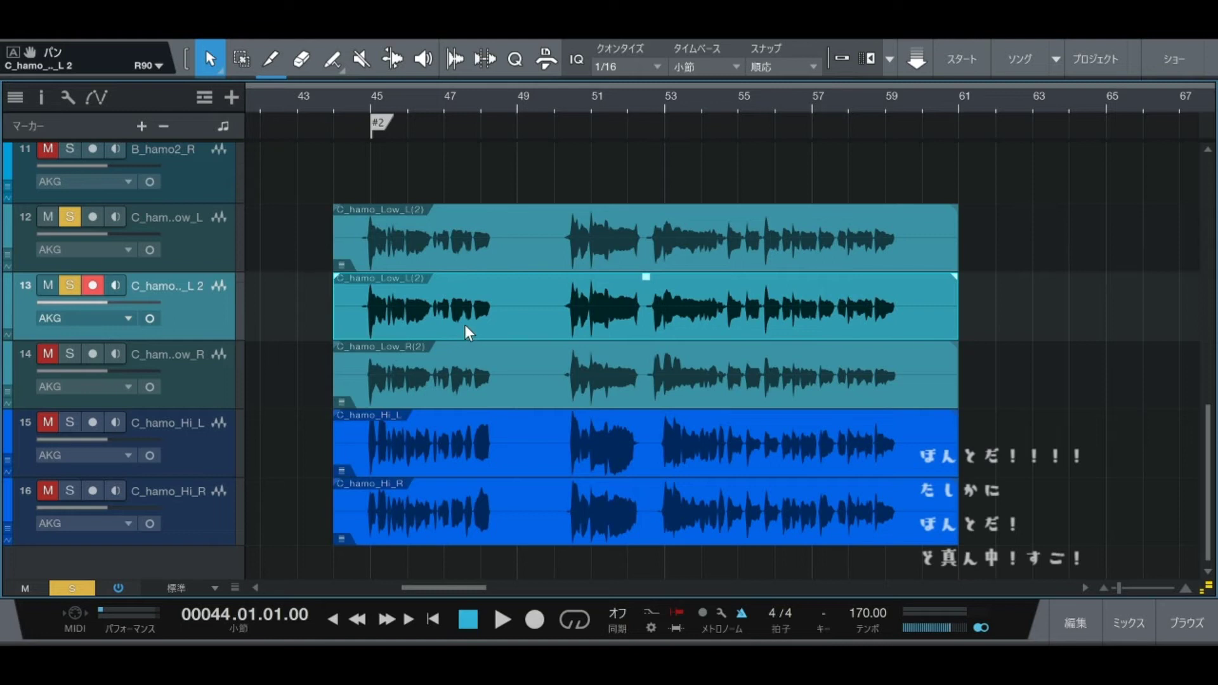
{"action": "key", "text": "F4"}
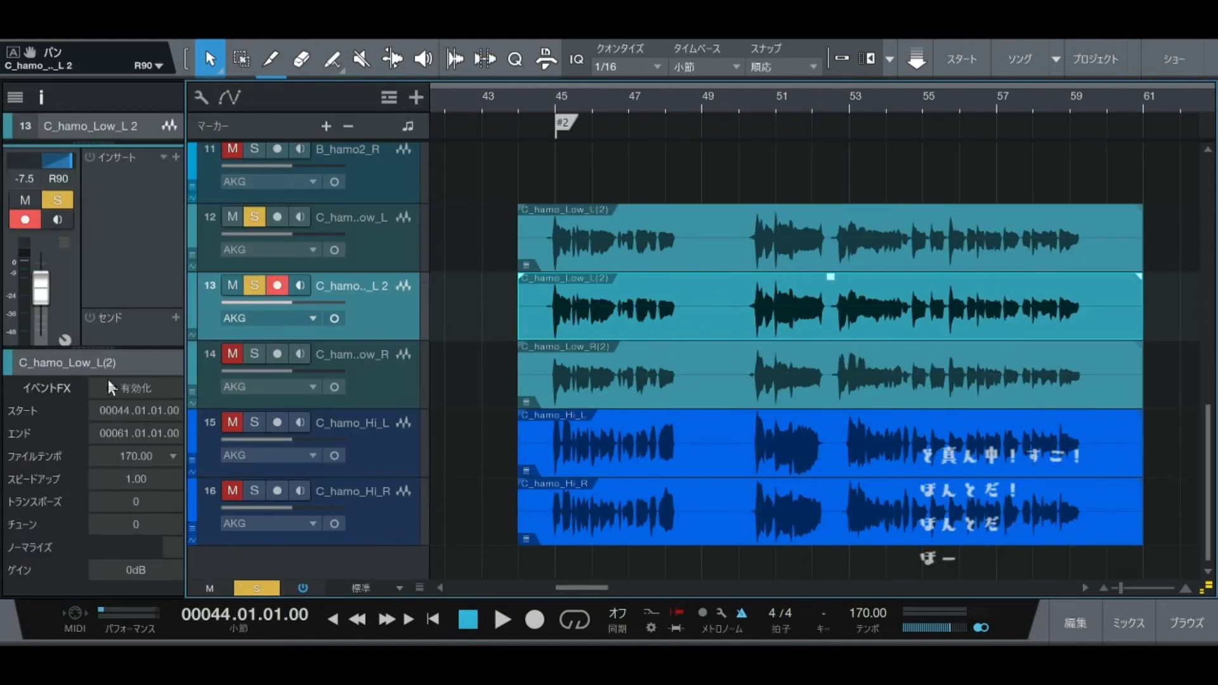
{"action": "left_click_drag", "start_coordinate": [136, 351], "coordinate": [152, 429]}
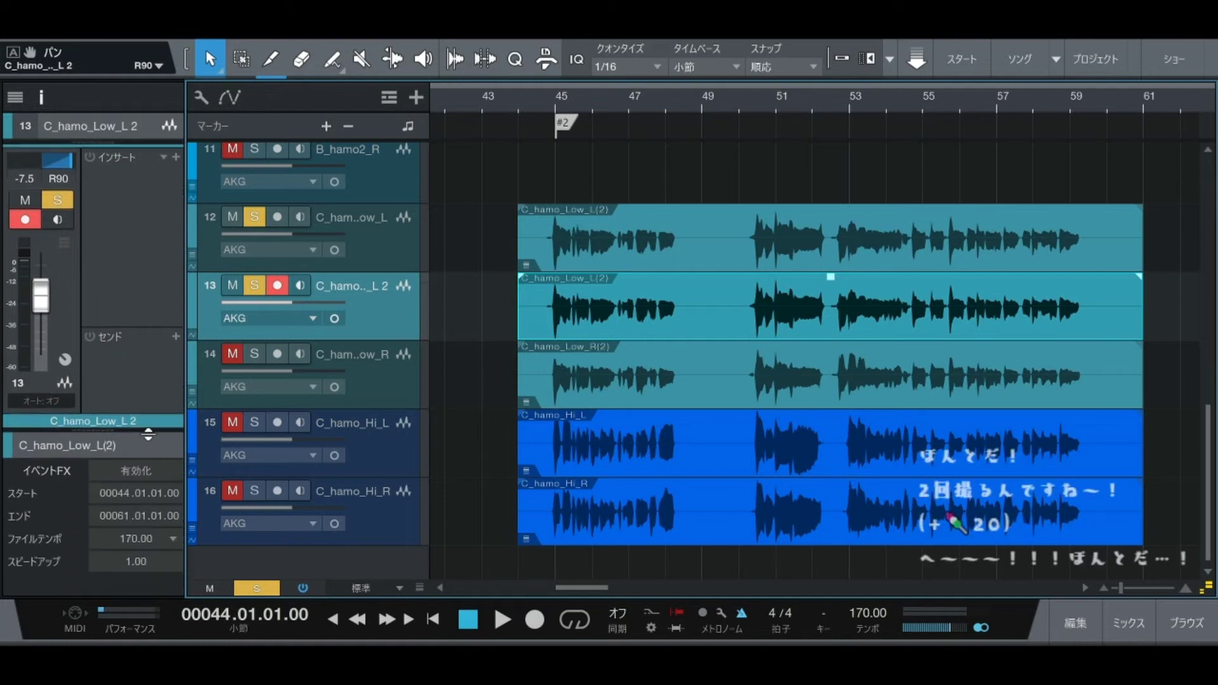
{"action": "key", "text": "F4"}
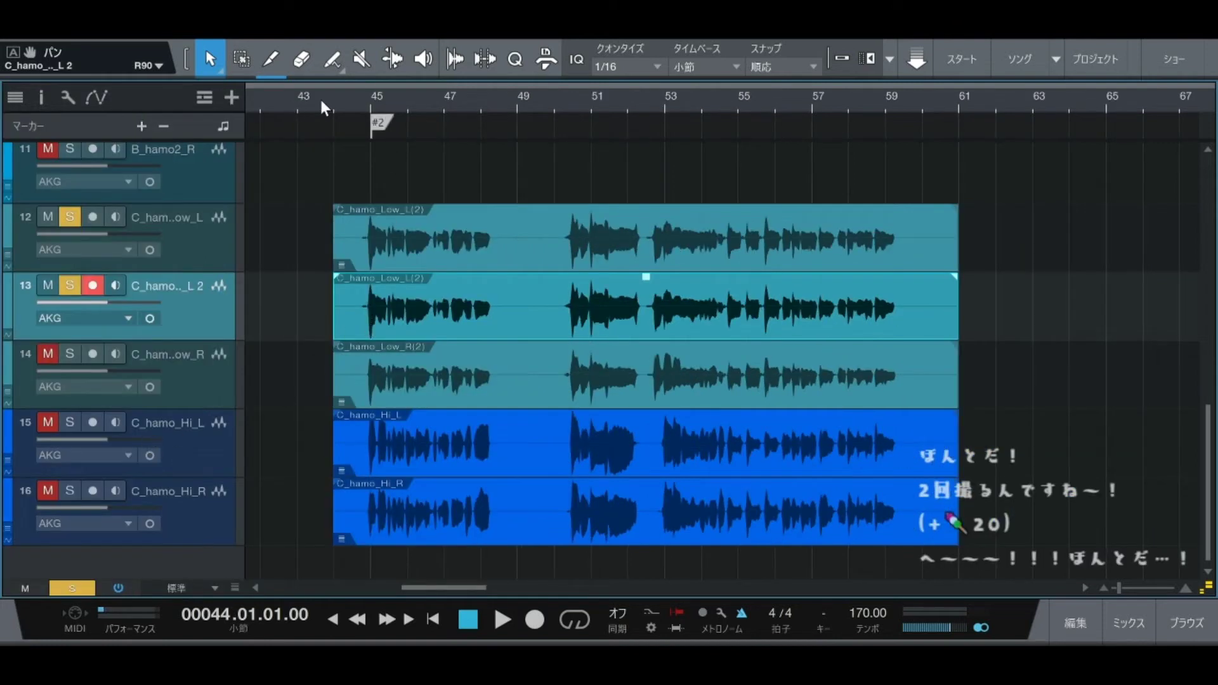
Step: Shift the start of the C_hamo_Low_L 2 event slightly later than bar 44
{"action": "key", "text": "e"}
{"action": "key", "text": "e"}
{"action": "key", "text": "e"}
{"action": "key", "text": "e"}
{"action": "key", "text": "e"}
{"action": "key", "text": "e"}
{"action": "key", "text": "e"}
{"action": "key", "text": "e"}
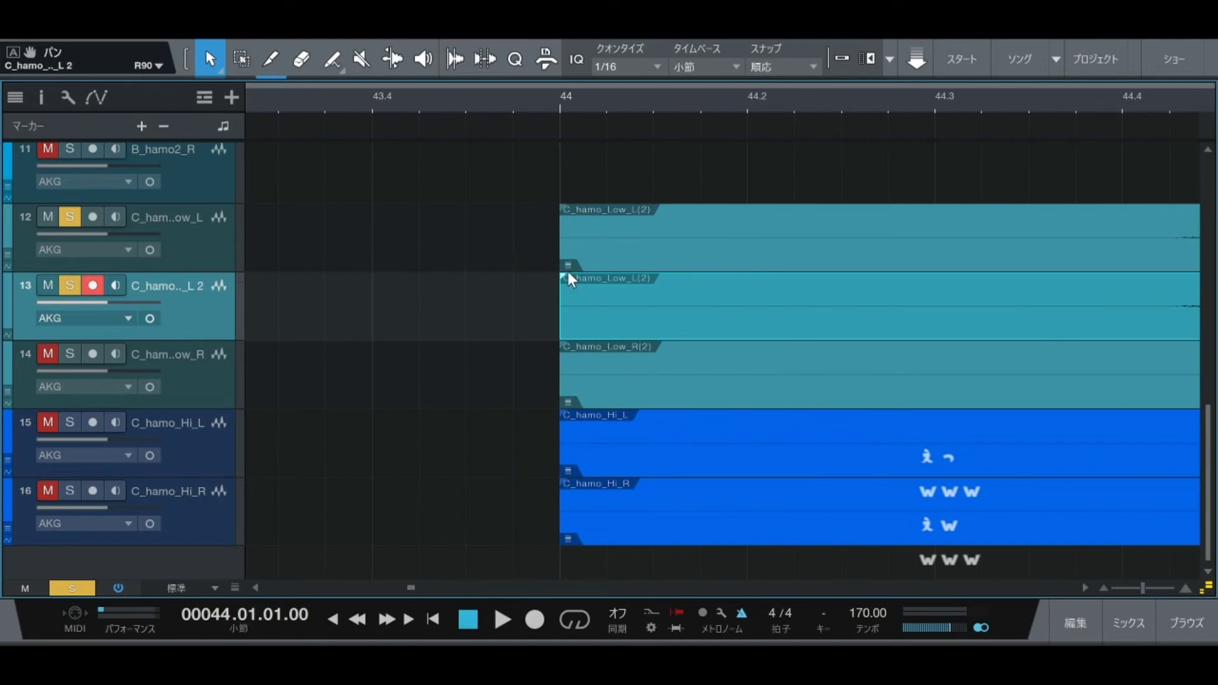
{"action": "left_click_drag", "start_coordinate": [585, 310], "coordinate": [596, 307]}
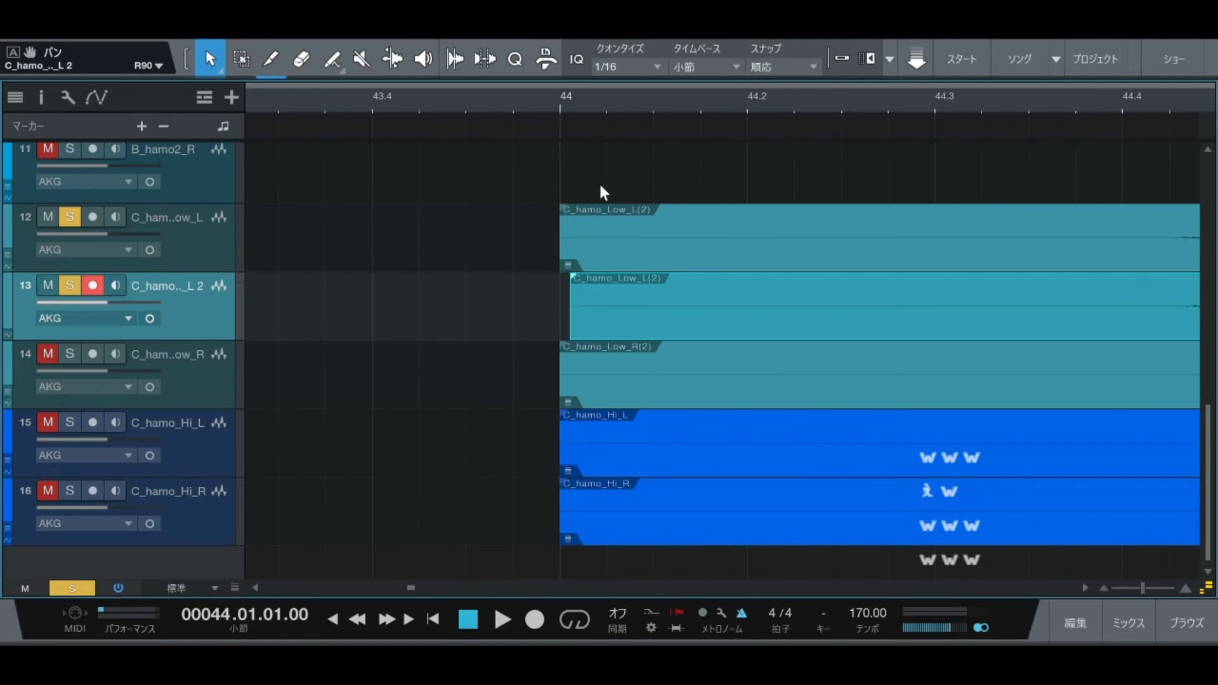
Step: Play C_hamo_Low_L together with its offset duplicate from bar 44 and stop after a few bars
{"action": "key", "text": "w"}
{"action": "key", "text": "w"}
{"action": "key", "text": "w"}
{"action": "key", "text": "w"}
{"action": "key", "text": "w"}
{"action": "key", "text": "w"}
{"action": "key", "text": "w"}
{"action": "key", "text": "w"}
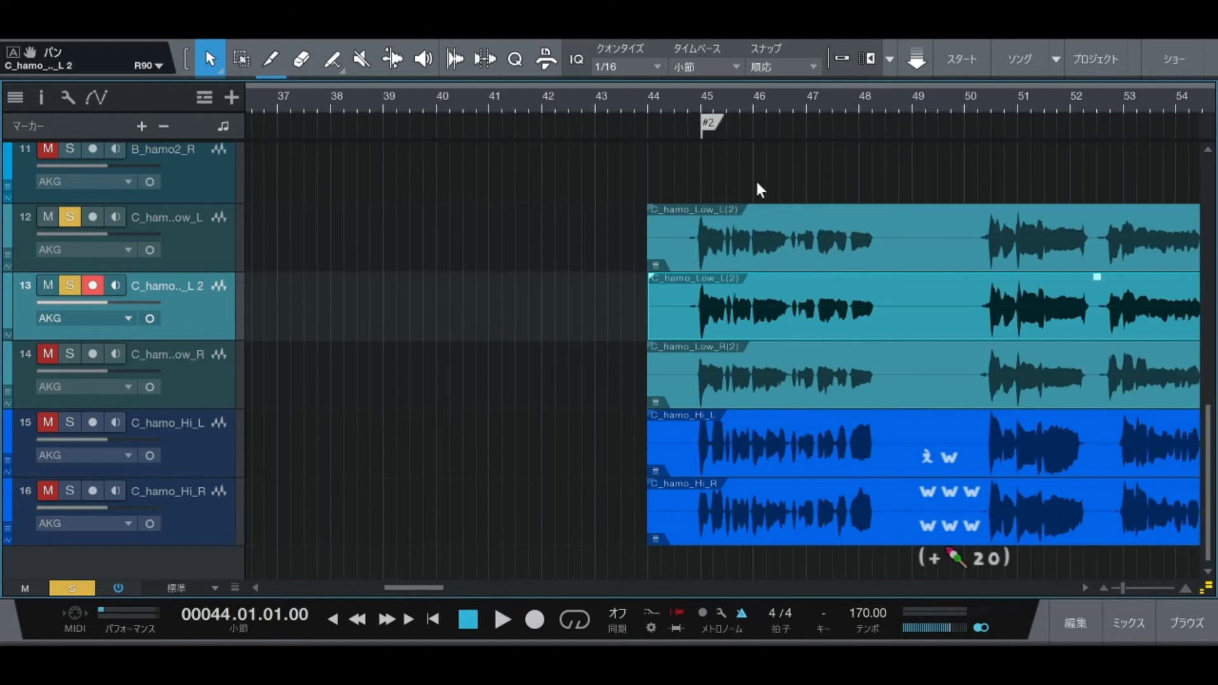
{"action": "key", "text": "space"}
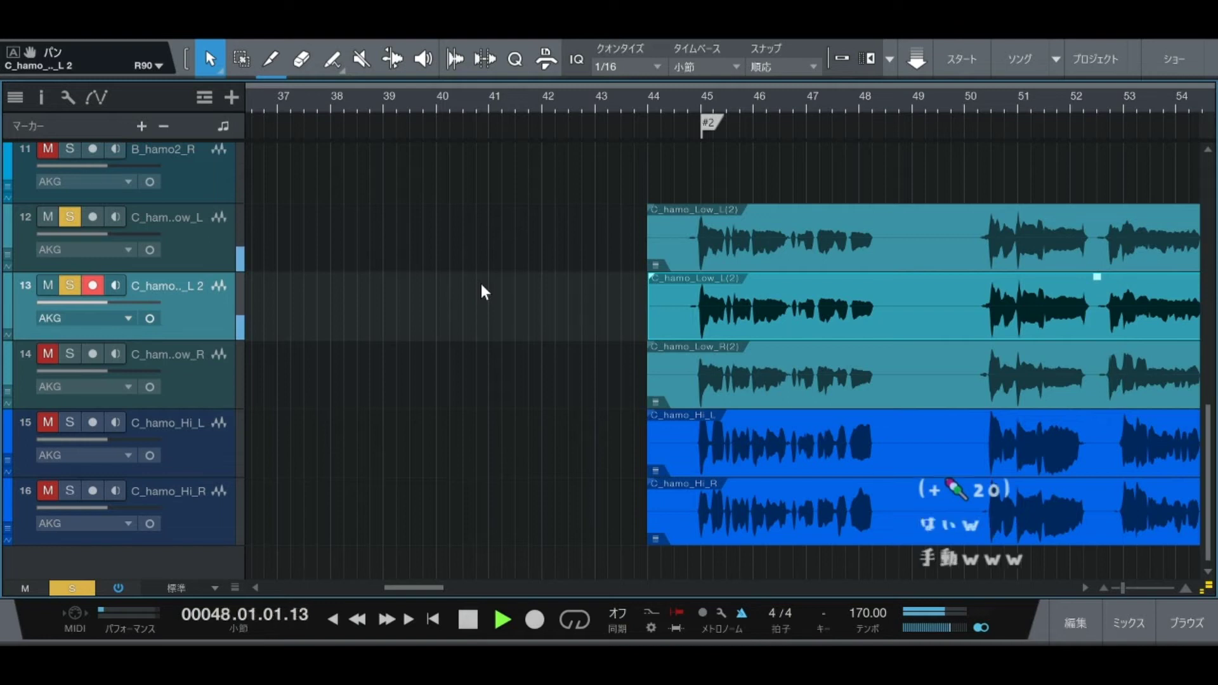
{"action": "key", "text": "space"}
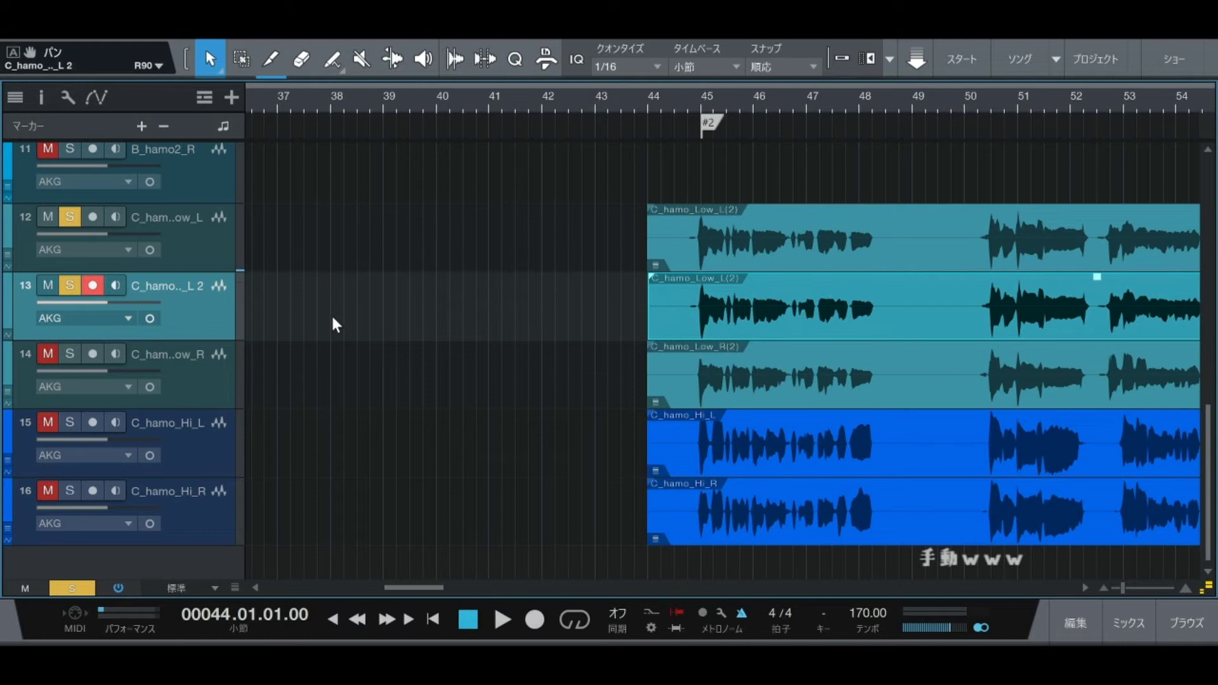
Step: Delete the duplicate C_hamo_Low_L 2 track with its event and clear the solos
{"action": "key", "text": "Delete"}
{"action": "left_click", "coordinate": [180, 300]}
{"action": "key", "text": "s"}
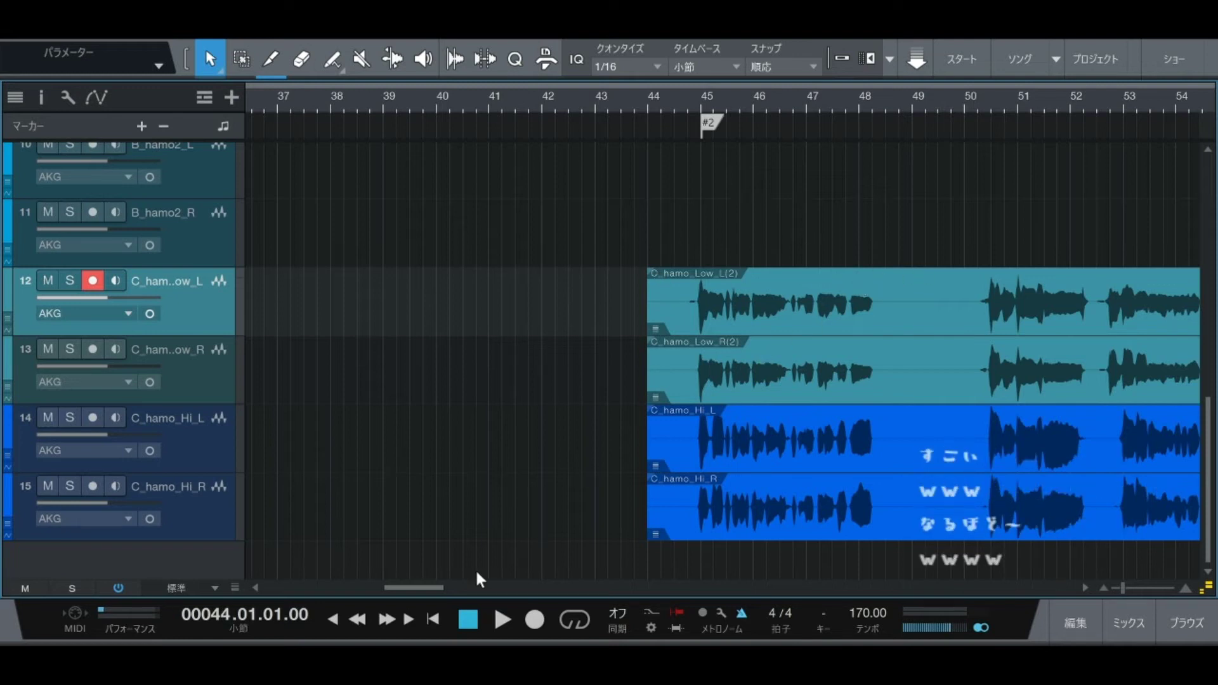
Step: Set the track height to small (小) and look over the main vocal and harmony tracks around bars 41 to 58
{"action": "scroll", "coordinate": [413, 586], "scroll_direction": "right", "scroll_amount": 1}
{"action": "left_click_drag", "start_coordinate": [412, 585], "coordinate": [437, 581]}
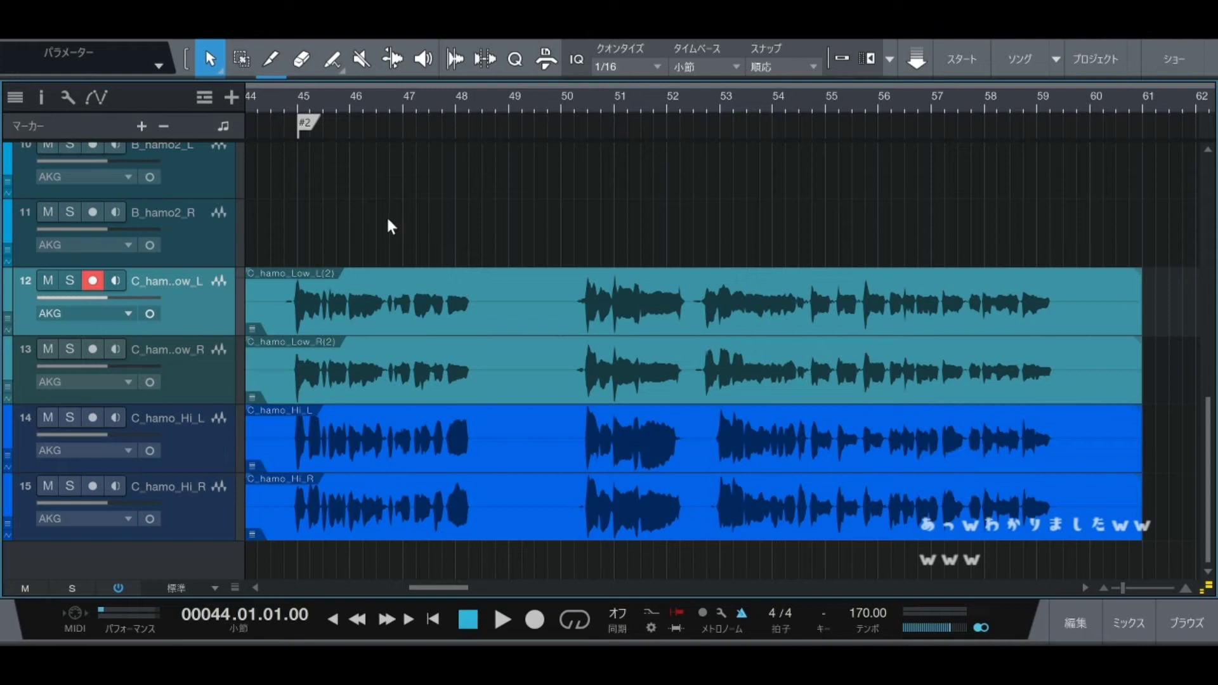
{"action": "scroll", "coordinate": [385, 216], "scroll_direction": "left", "scroll_amount": 3}
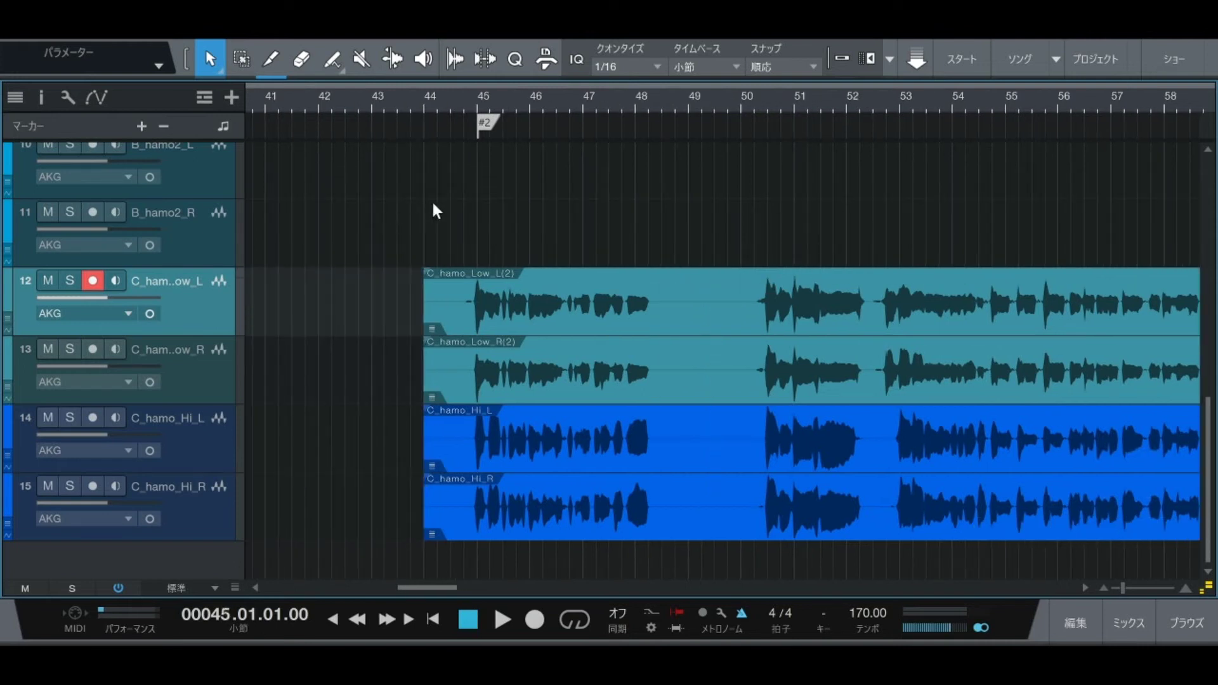
{"action": "scroll", "coordinate": [689, 325], "scroll_direction": "up", "scroll_amount": 4}
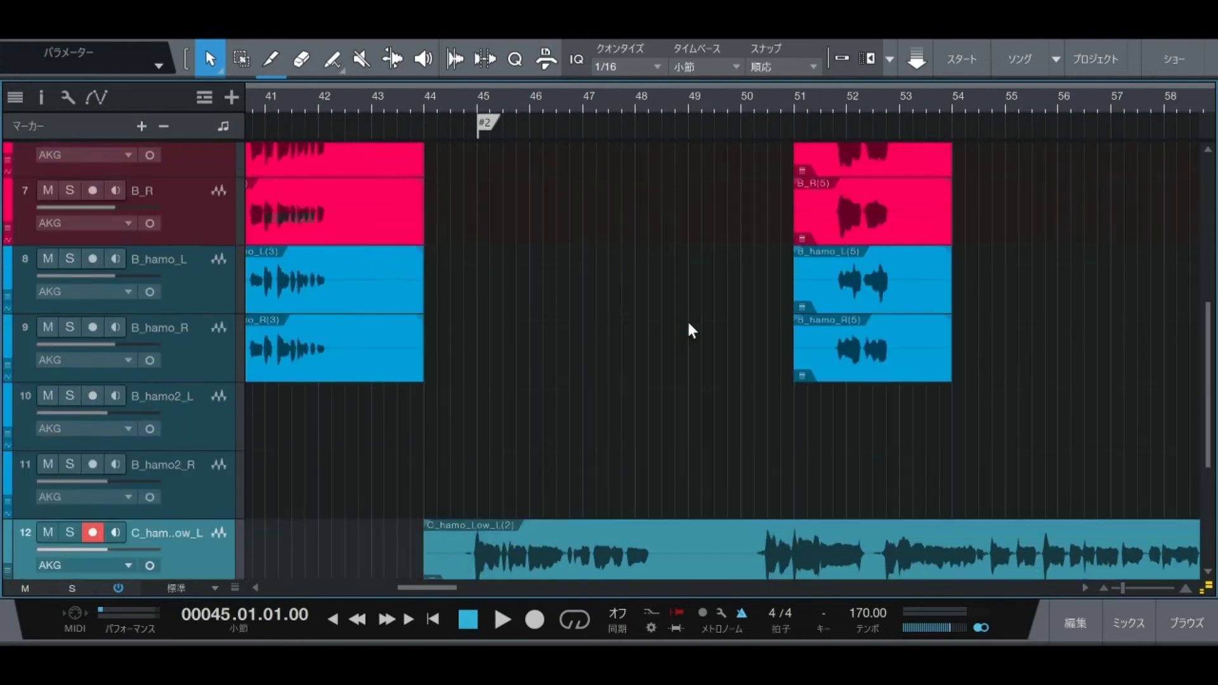
{"action": "scroll", "coordinate": [687, 319], "scroll_direction": "down", "scroll_amount": 5}
{"action": "scroll", "coordinate": [736, 327], "scroll_direction": "up", "scroll_amount": 12}
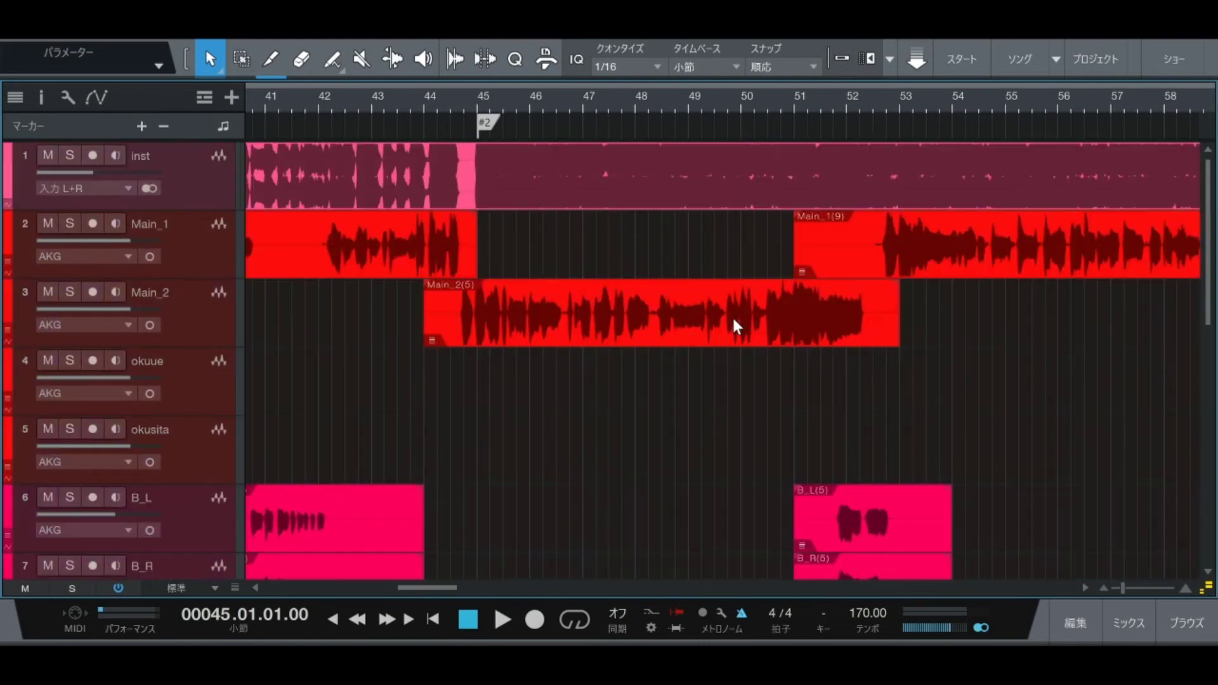
{"action": "scroll", "coordinate": [732, 315], "scroll_direction": "down", "scroll_amount": 5}
{"action": "scroll", "coordinate": [734, 311], "scroll_direction": "up", "scroll_amount": 6}
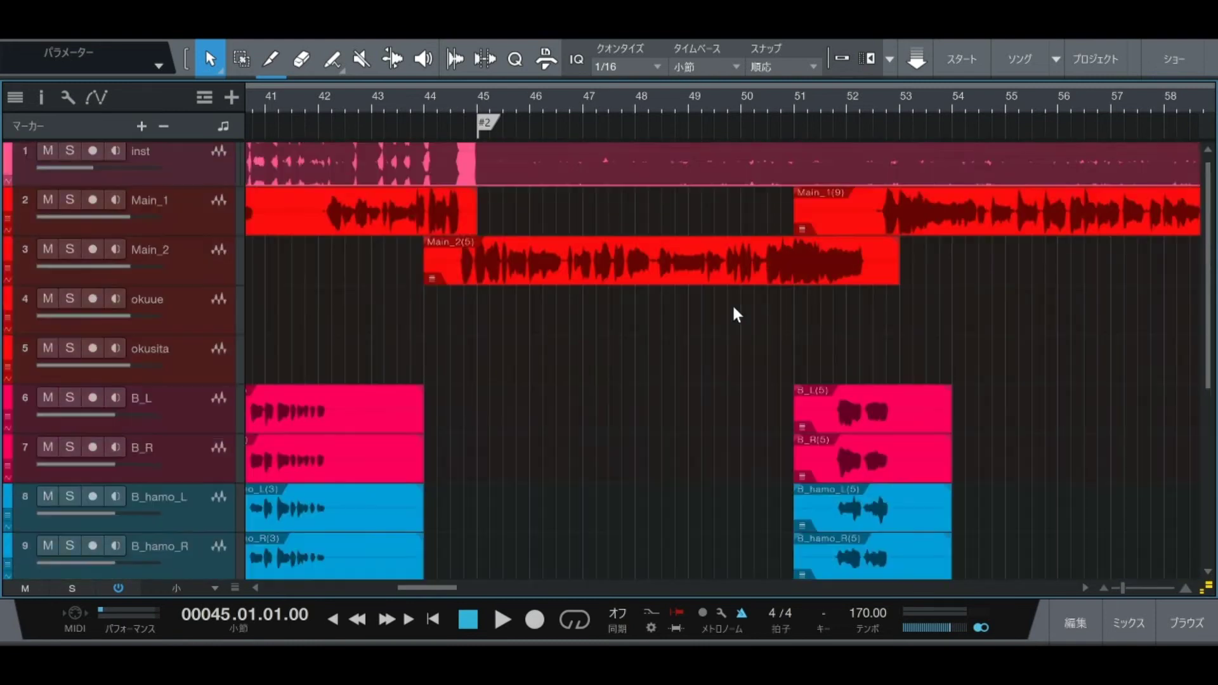
{"action": "scroll", "coordinate": [736, 314], "scroll_direction": "down", "scroll_amount": 5}
{"action": "scroll", "coordinate": [735, 314], "scroll_direction": "up", "scroll_amount": 6}
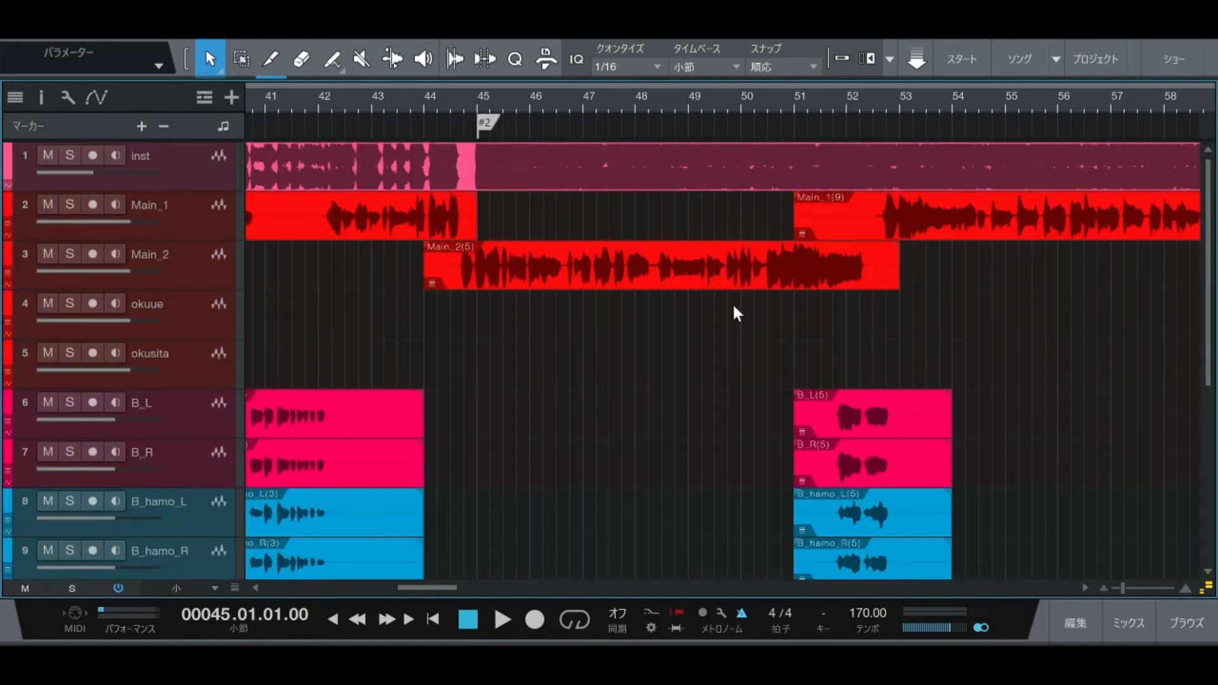
{"action": "scroll", "coordinate": [736, 313], "scroll_direction": "down", "scroll_amount": 5}
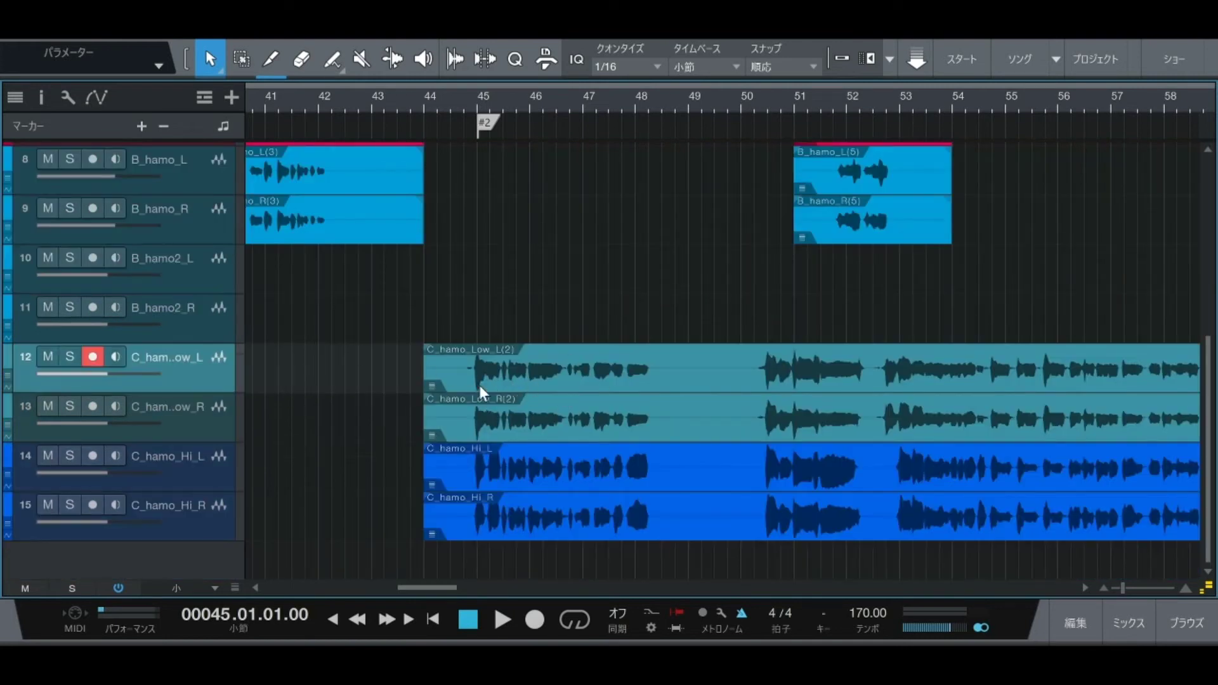
{"action": "scroll", "coordinate": [677, 289], "scroll_direction": "up", "scroll_amount": 6}
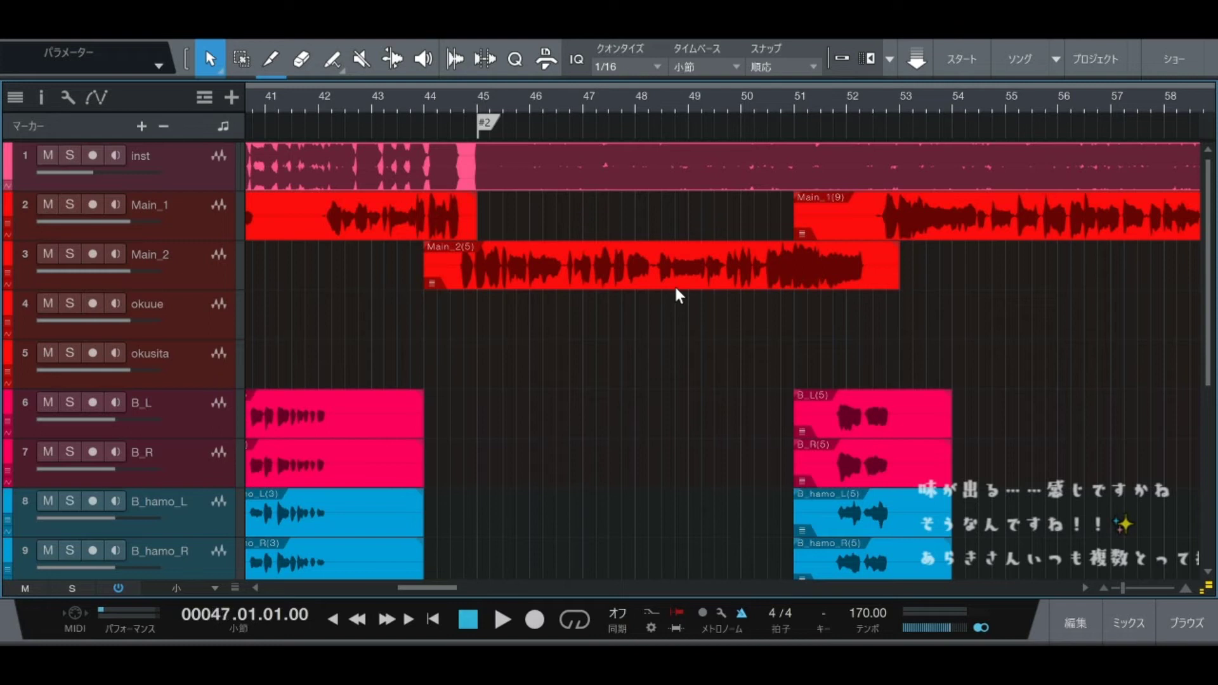
Step: Set the playback position to bar 51, solo B_L and B_R, play them briefly and clear the solos
{"action": "left_click", "coordinate": [442, 127]}
{"action": "scroll", "coordinate": [643, 374], "scroll_direction": "down", "scroll_amount": 2}
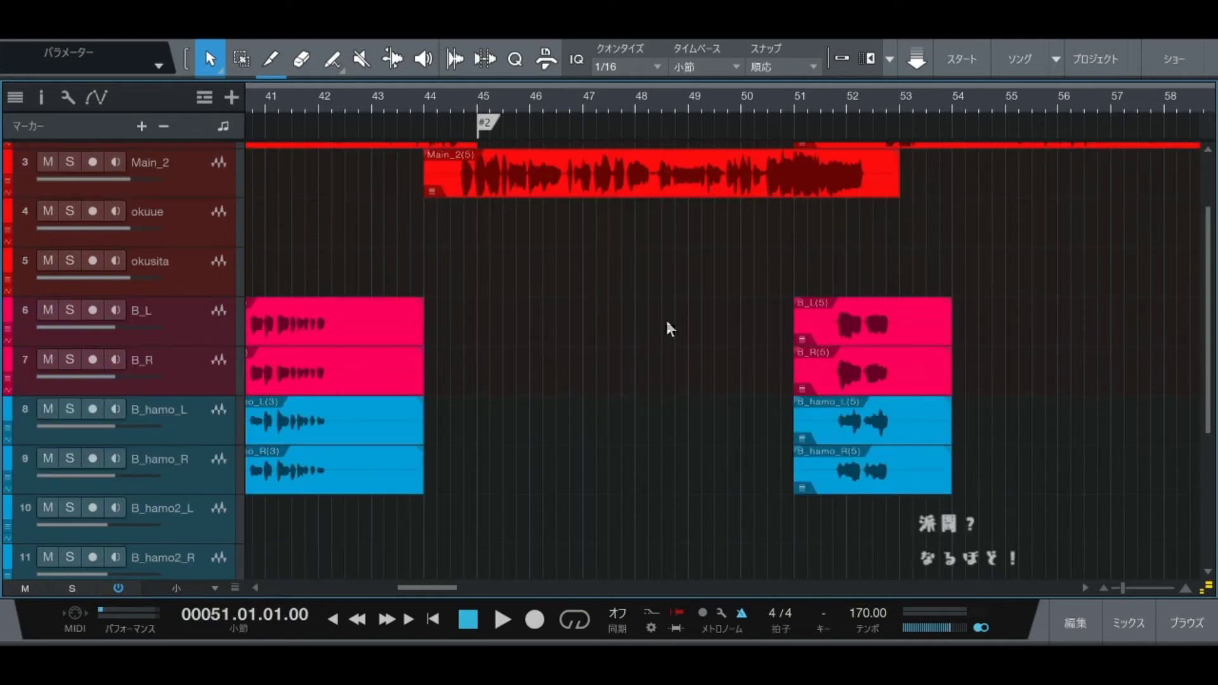
{"action": "left_click", "coordinate": [169, 347]}
{"action": "left_click", "coordinate": [199, 364], "text": "shift"}
{"action": "key", "text": "s"}
{"action": "key", "text": "space"}
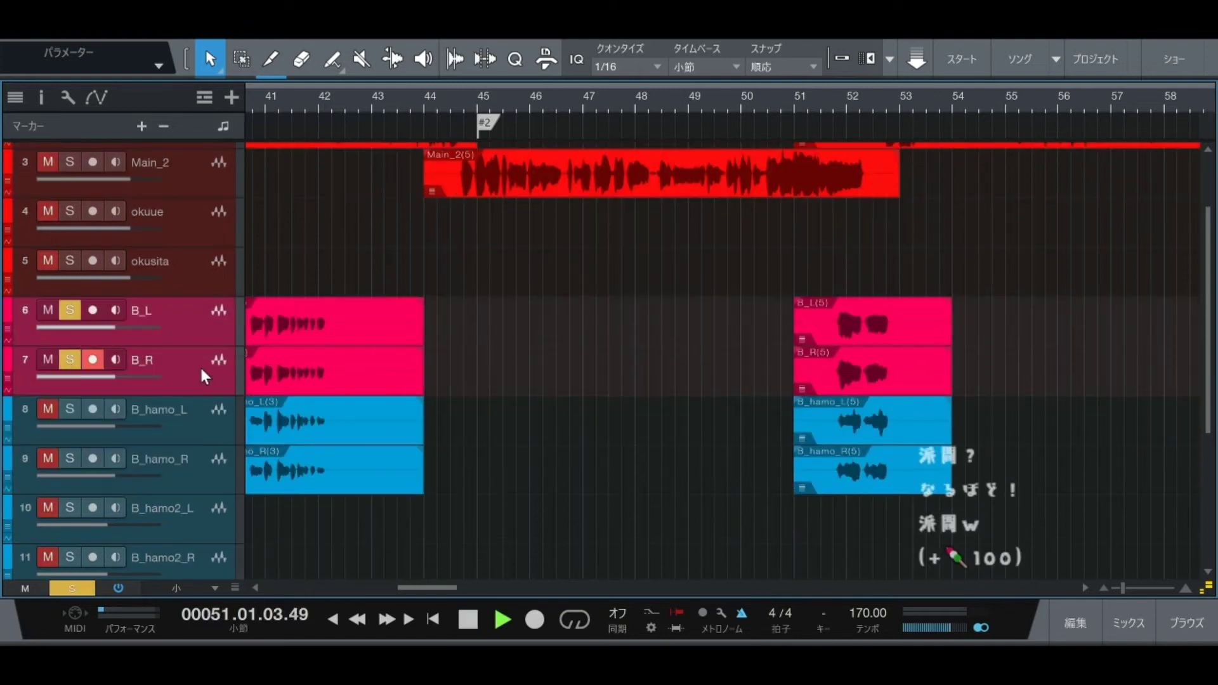
{"action": "key", "text": "space"}
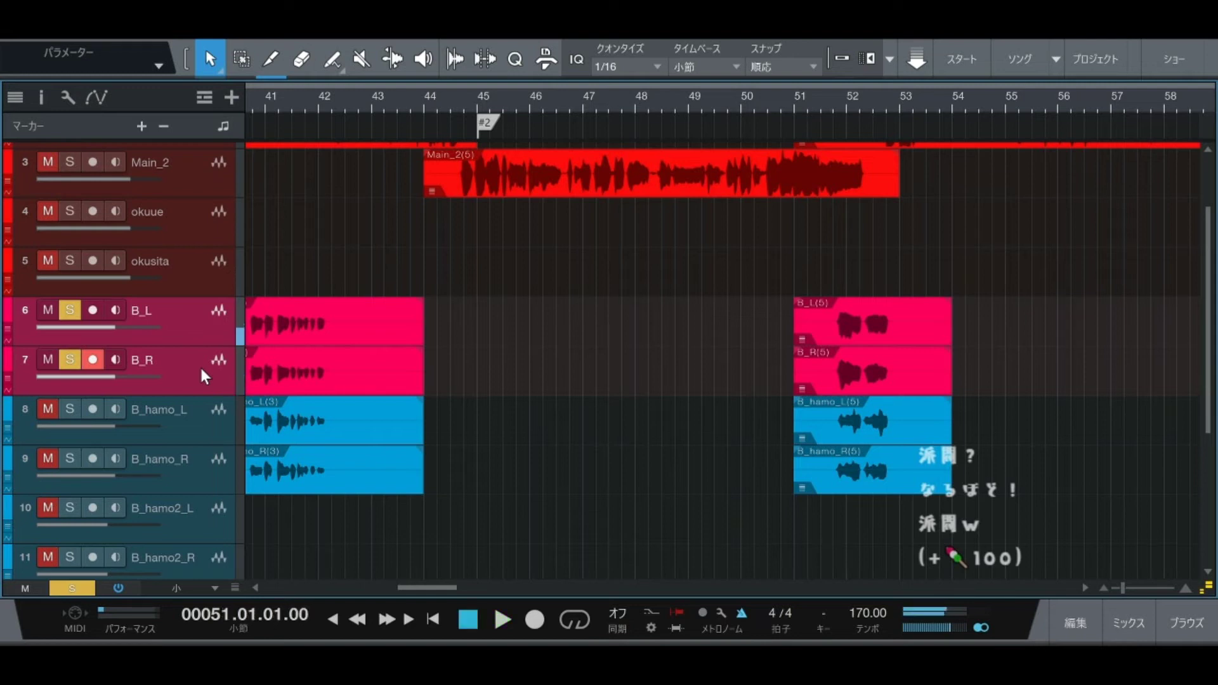
{"action": "key", "text": "s"}
Step: Solo B_hamo_L and B_hamo_R, play the harmony pair briefly from bar 51 and clear the solos
{"action": "left_click", "coordinate": [198, 431]}
{"action": "left_click", "coordinate": [182, 489], "text": "shift"}
{"action": "key", "text": "s"}
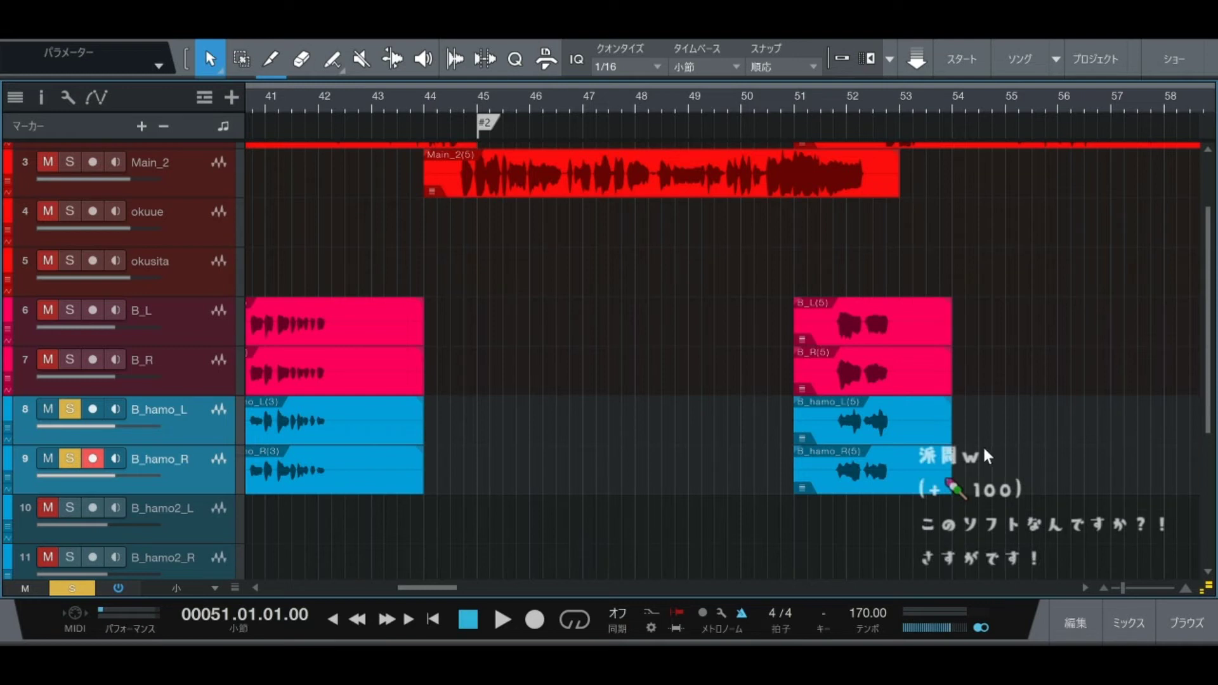
{"action": "key", "text": "space"}
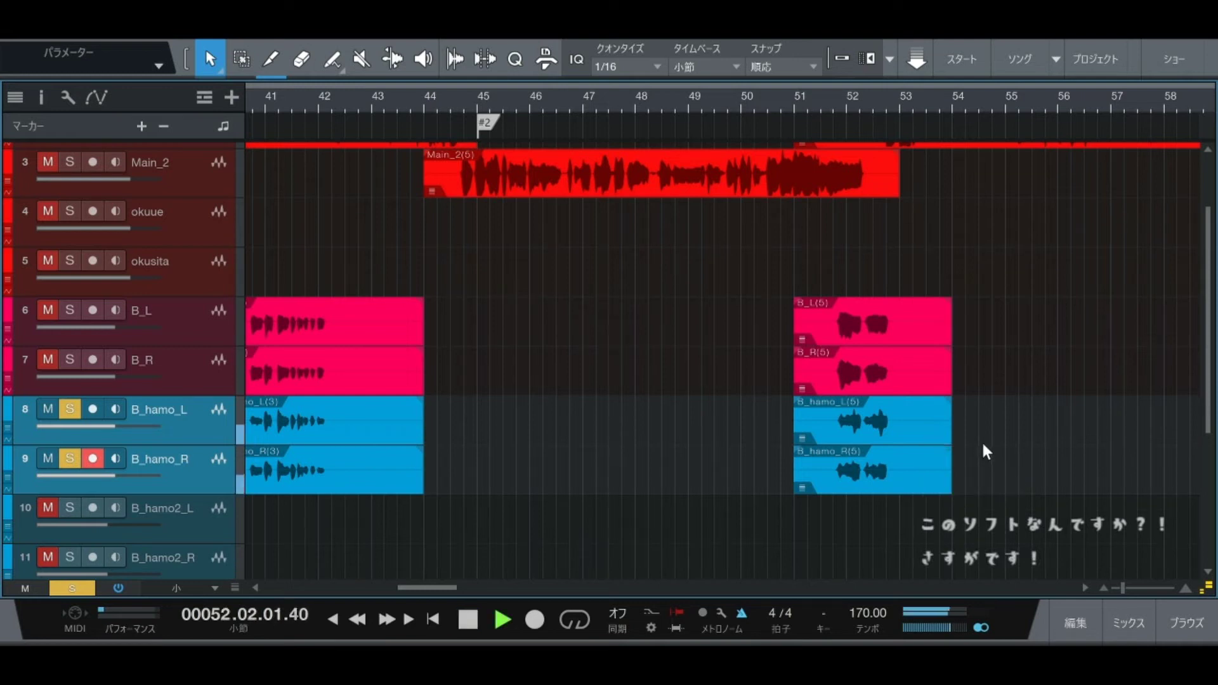
{"action": "key", "text": "space"}
{"action": "key", "text": "s"}
Step: Add B_L and B_R to the selected harmony pair, solo all four tracks, play briefly from bar 51 and clear the solos
{"action": "left_click", "coordinate": [182, 334]}
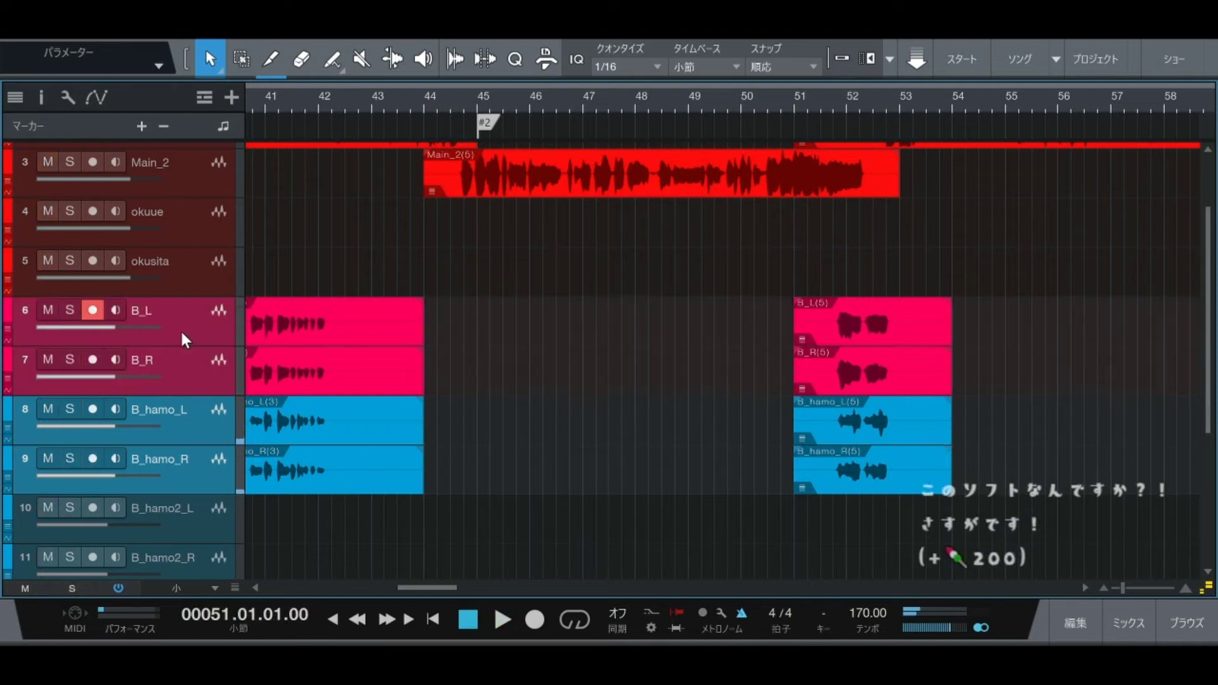
{"action": "key", "text": "s"}
{"action": "key", "text": "space"}
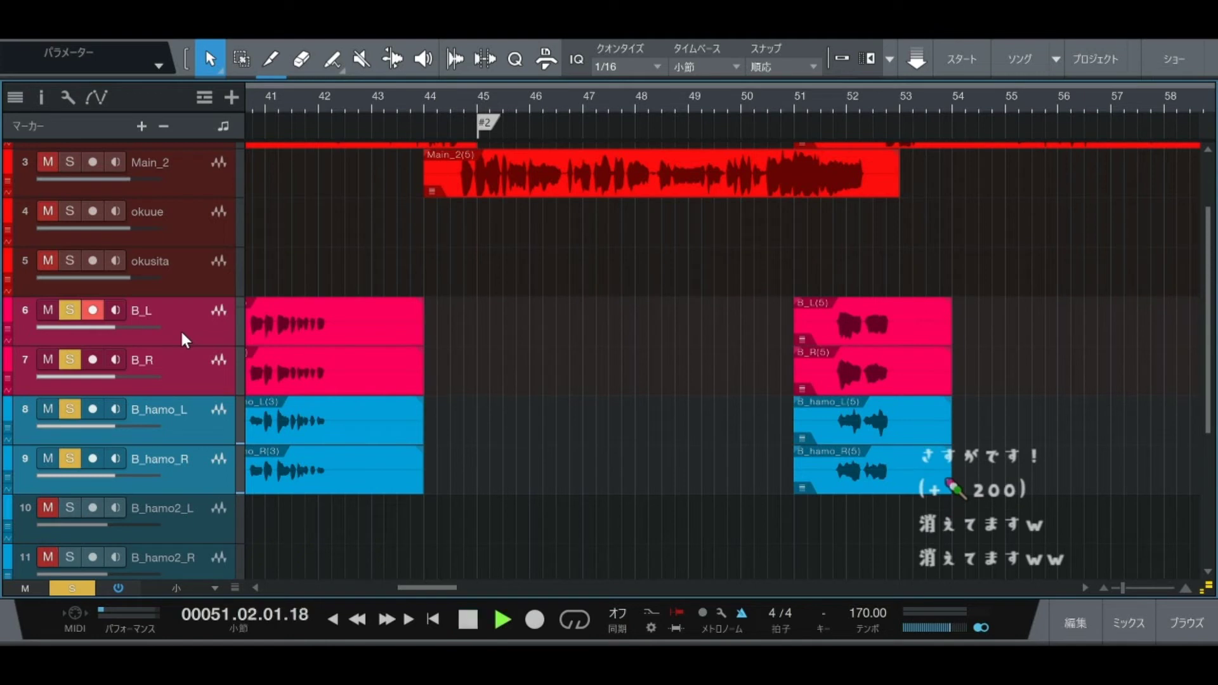
{"action": "key", "text": "space"}
{"action": "key", "text": "s"}
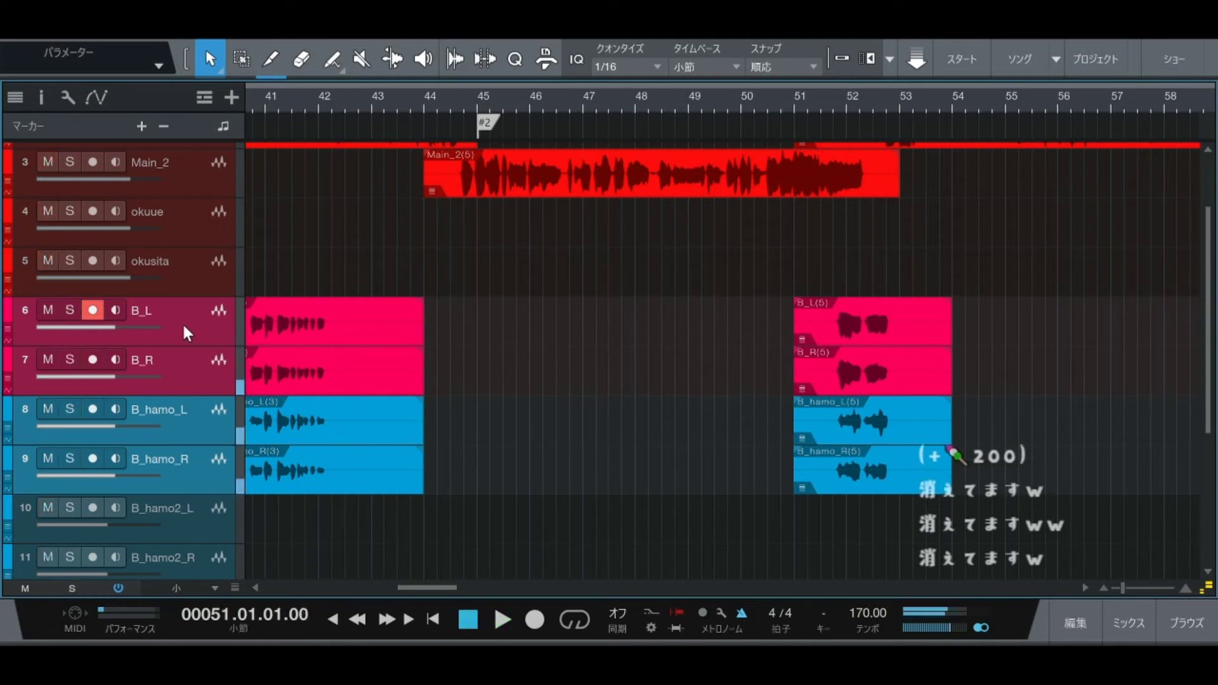
Step: Move the playback position to bar 60 and look over the arrangement's vocal tracks from bar 59 to 76
{"action": "scroll", "coordinate": [603, 380], "scroll_direction": "down", "scroll_amount": 3}
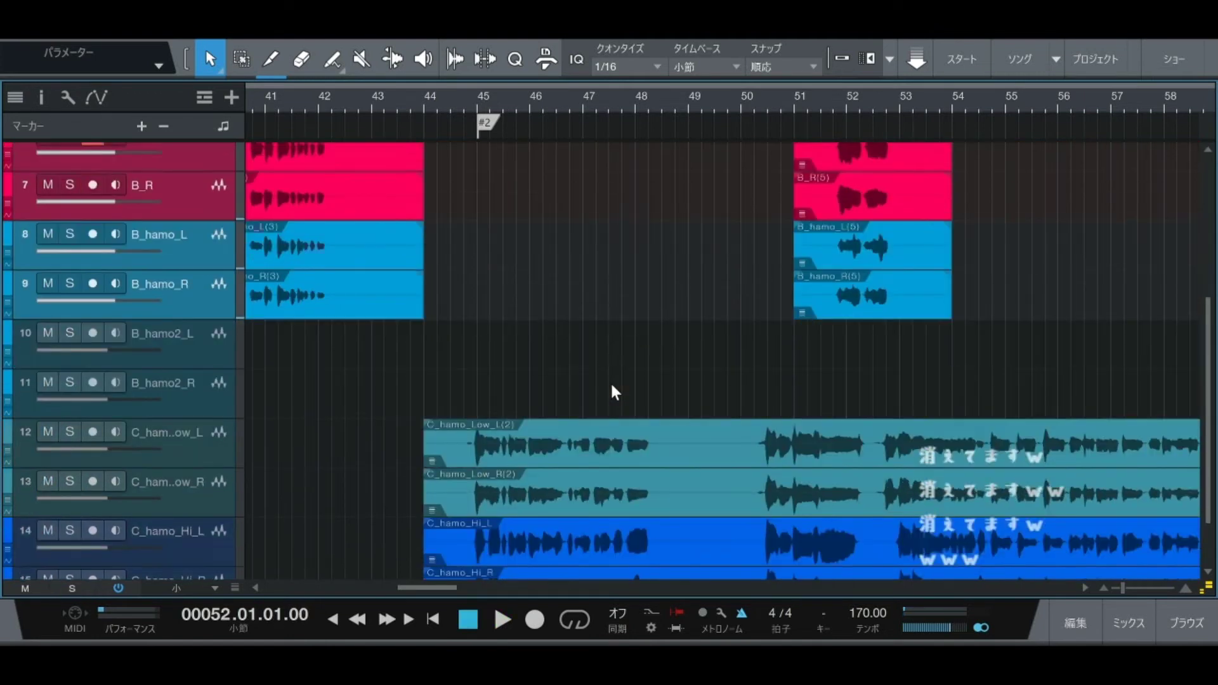
{"action": "scroll", "coordinate": [611, 384], "scroll_direction": "down", "scroll_amount": 2}
{"action": "scroll", "coordinate": [616, 386], "scroll_direction": "up", "scroll_amount": 6}
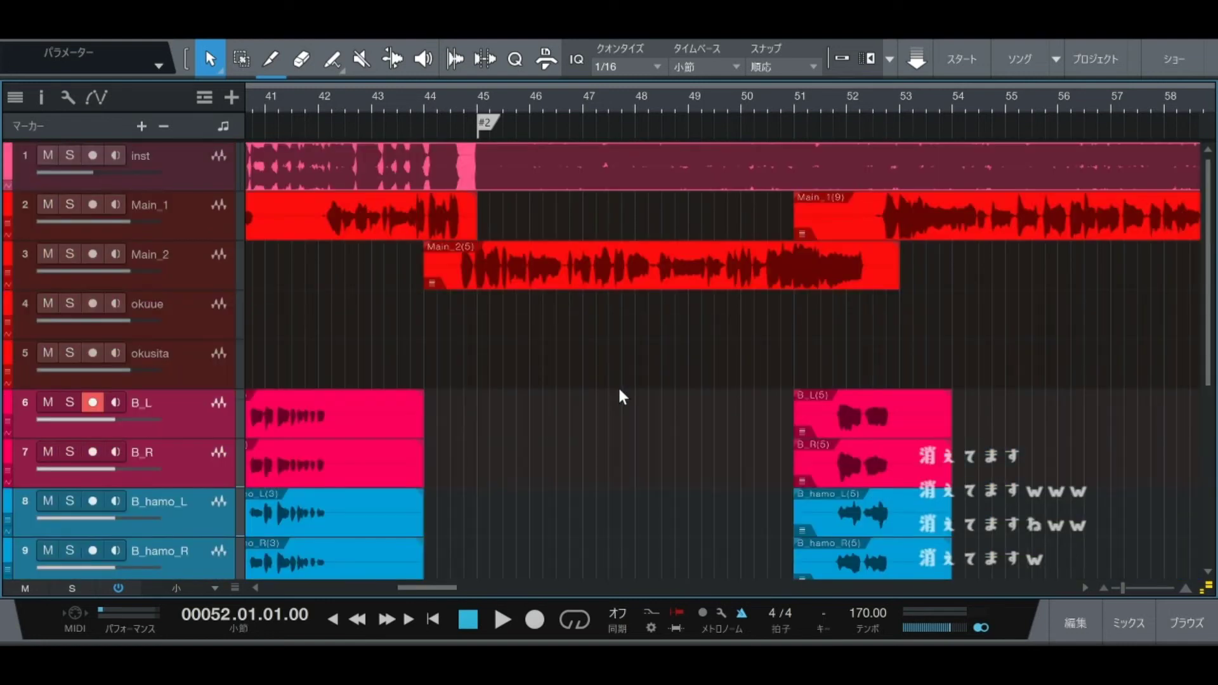
{"action": "scroll", "coordinate": [618, 386], "scroll_direction": "right", "scroll_amount": 6}
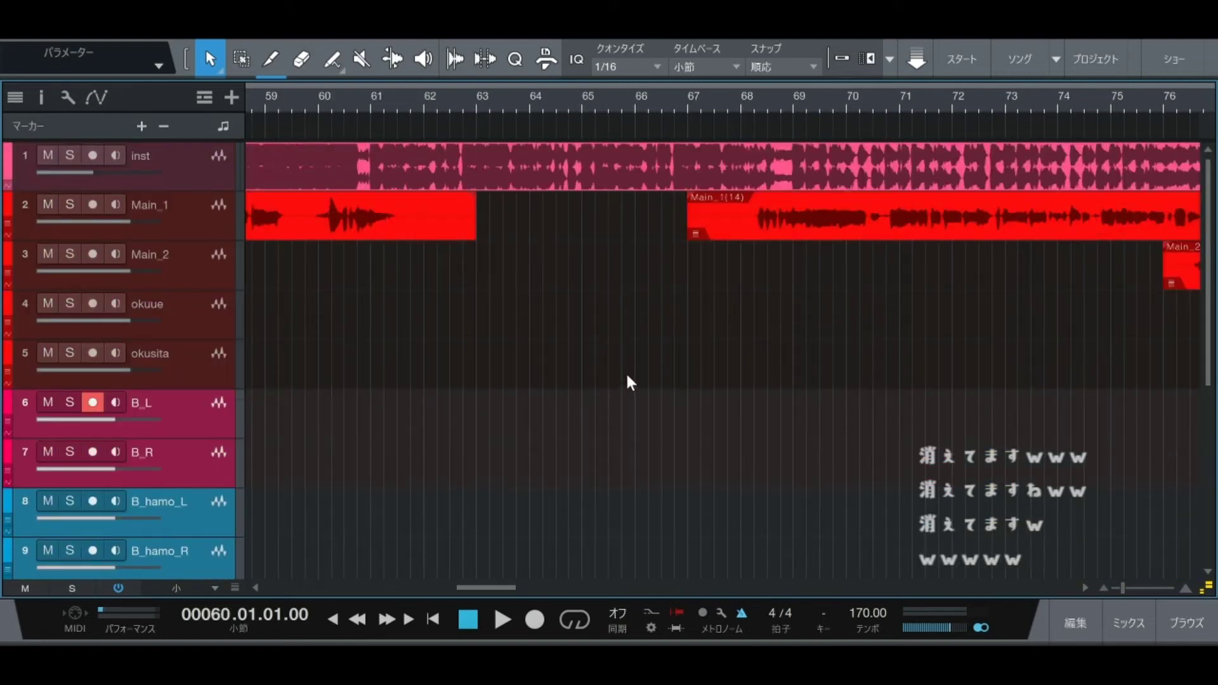
Step: Select the Main_1 track, listen to the full mix from bar 60, and set the playback position to bar 68
{"action": "left_click", "coordinate": [187, 221]}
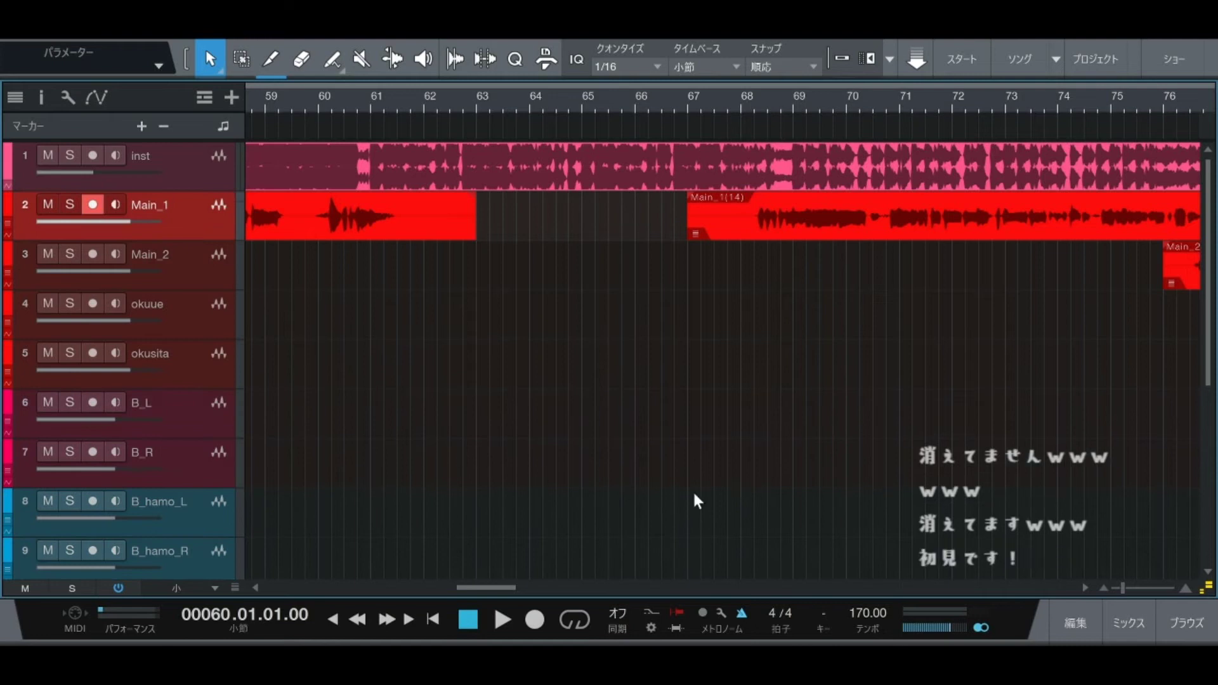
{"action": "key", "text": "space"}
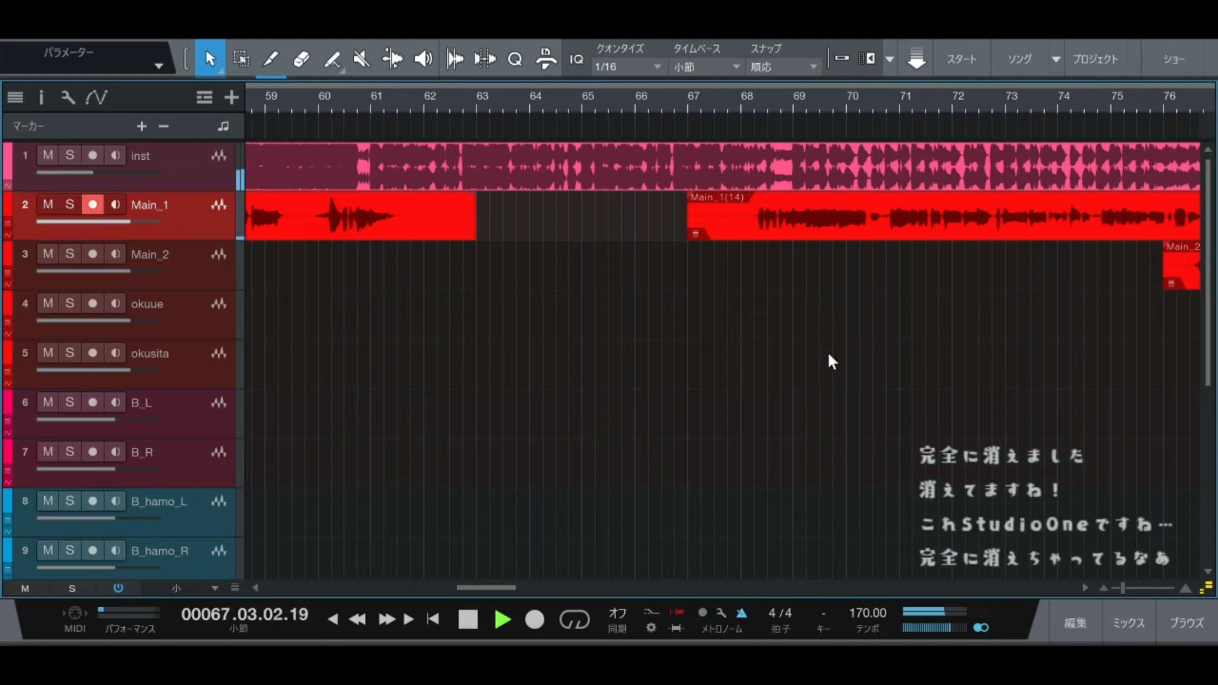
{"action": "key", "text": "space"}
{"action": "key", "text": "KP_Add"}
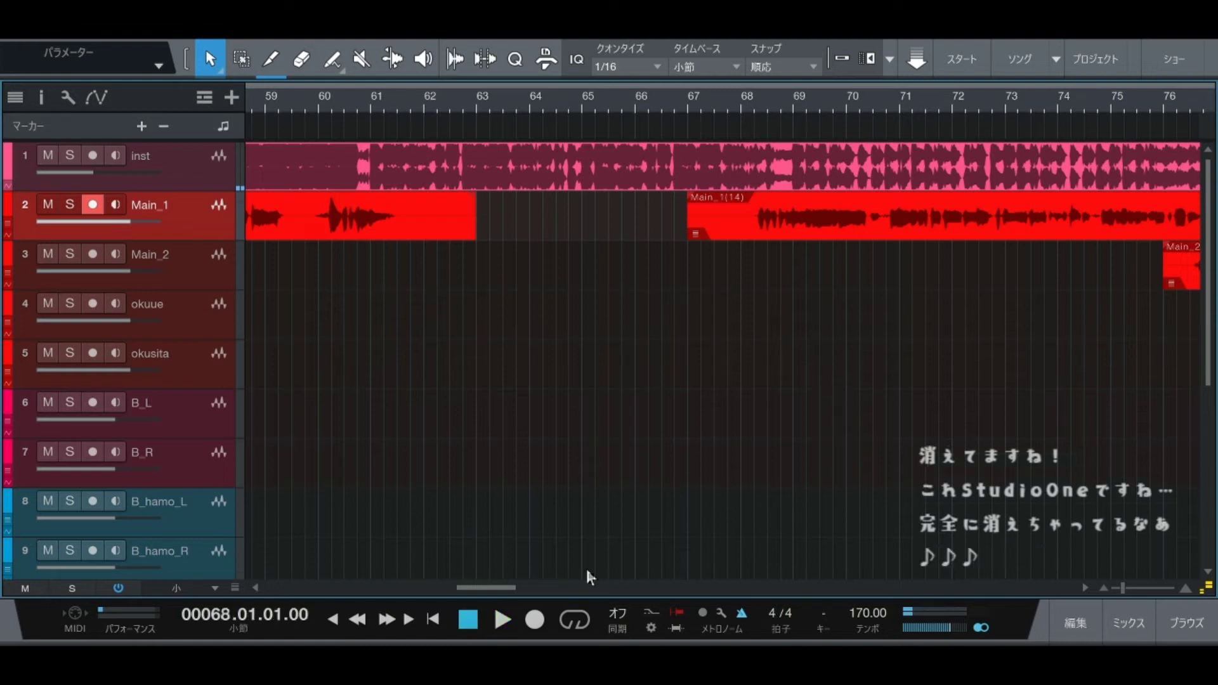
Step: Solo the Main_1 vocal clip that starts at bar 67 and listen to it from bar 68
{"action": "left_click_drag", "start_coordinate": [478, 584], "coordinate": [510, 585]}
{"action": "left_click", "coordinate": [410, 217]}
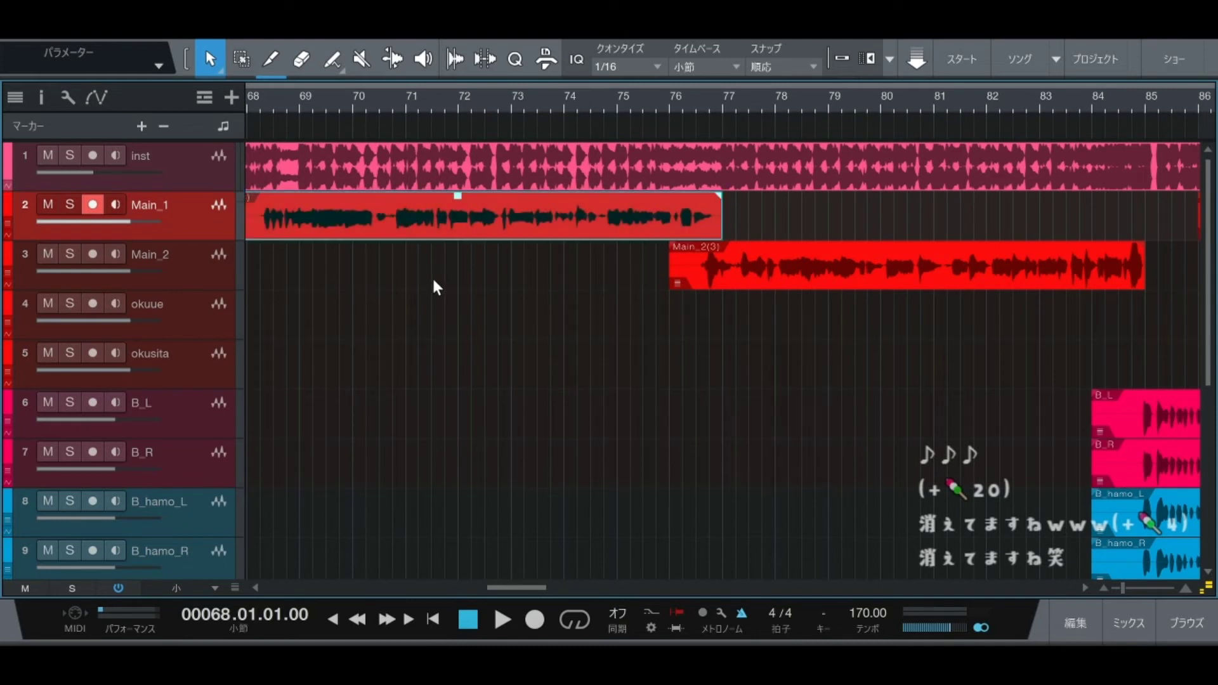
{"action": "key", "text": "s"}
{"action": "scroll", "coordinate": [434, 305], "scroll_direction": "left", "scroll_amount": 1}
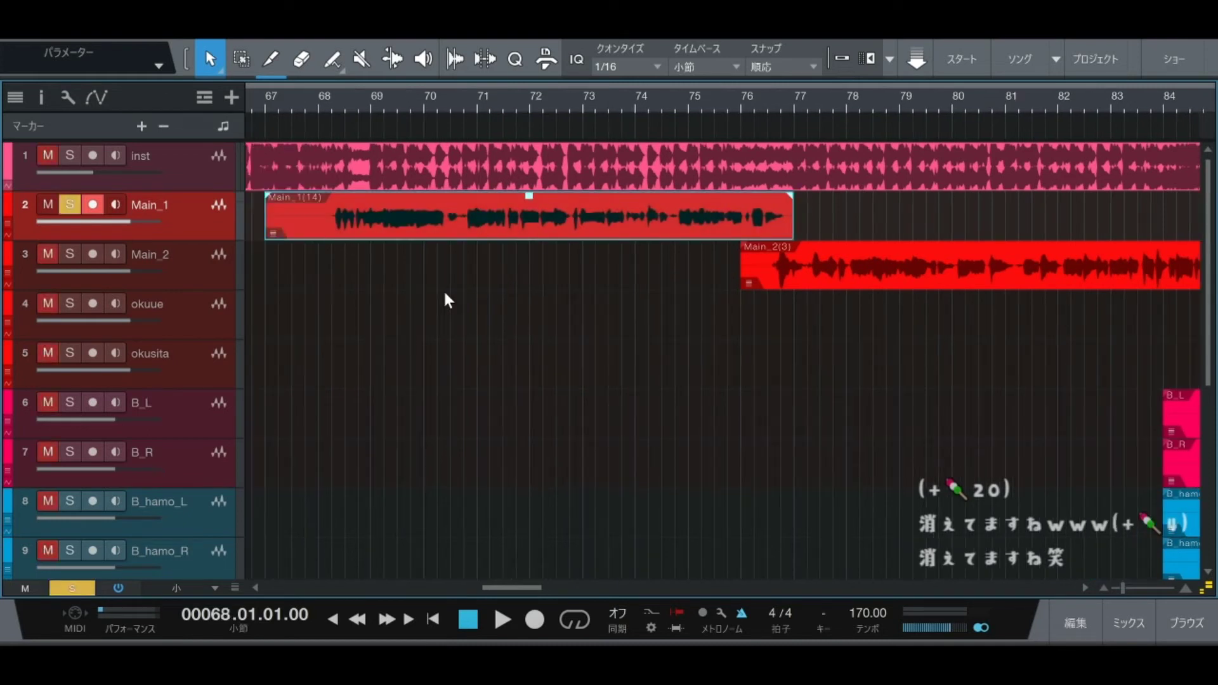
{"action": "key", "text": "space"}
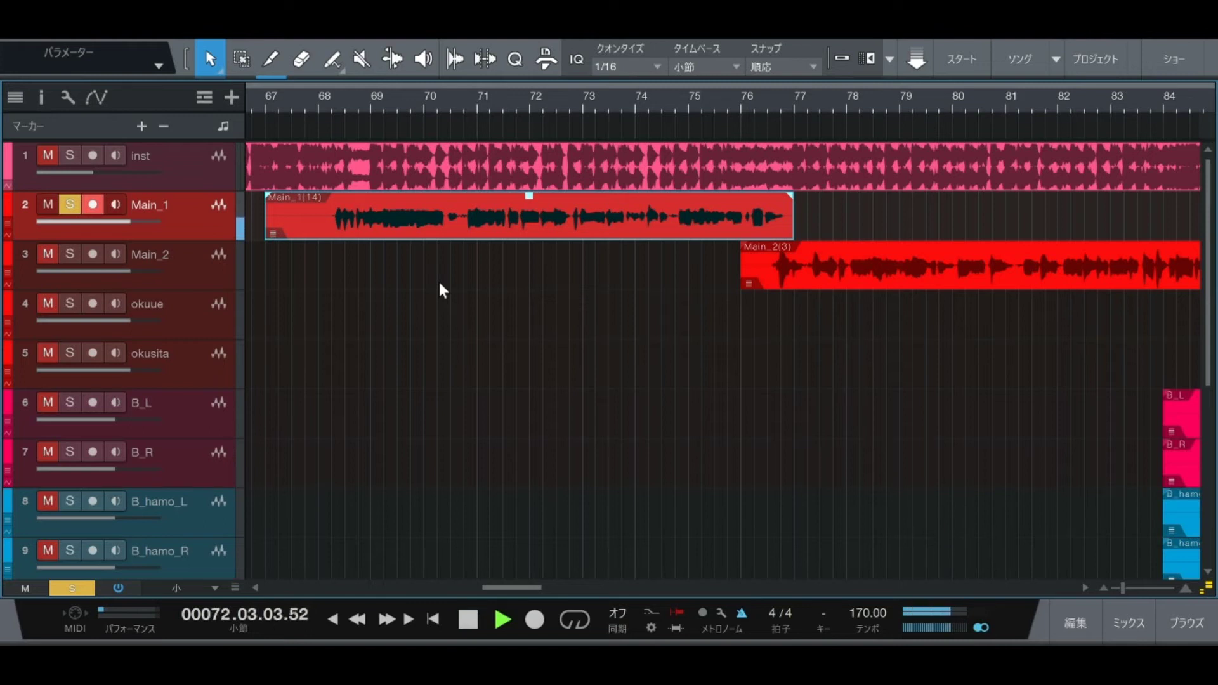
{"action": "key", "text": "space"}
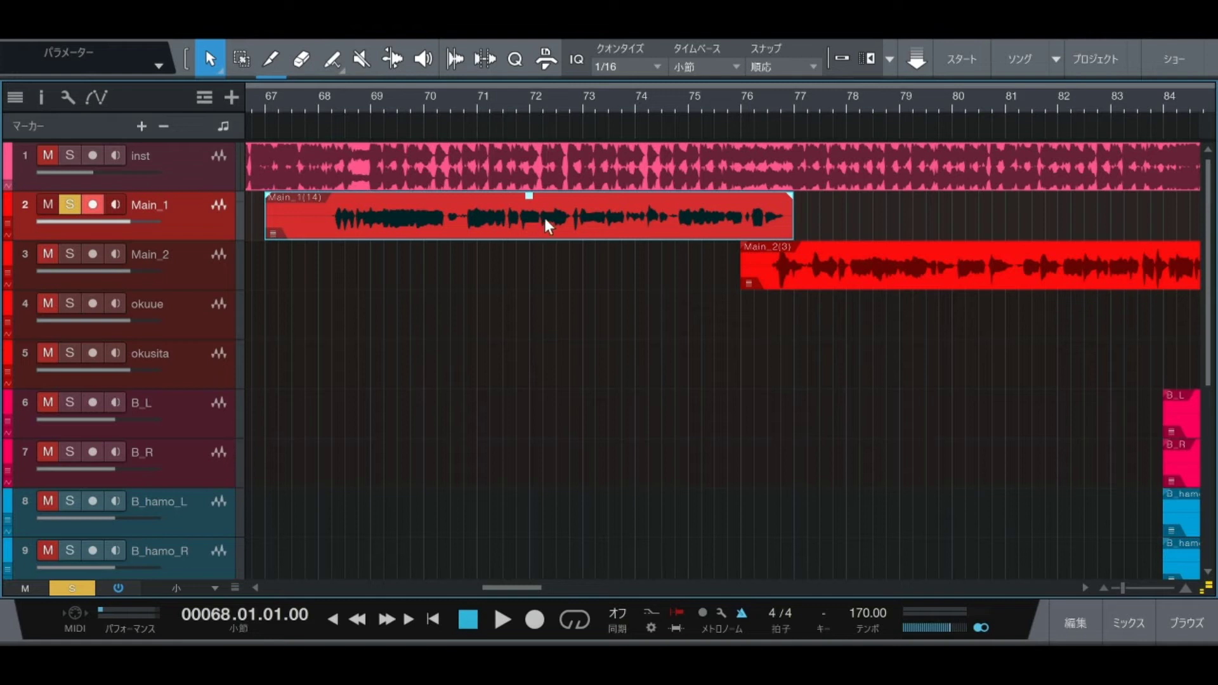
Step: Audition the soloed Main_1 vocal from bar 68, continuing with the phrase that starts at bar 72
{"action": "key", "text": "KP_Subtract"}
{"action": "key", "text": "KP_Subtract"}
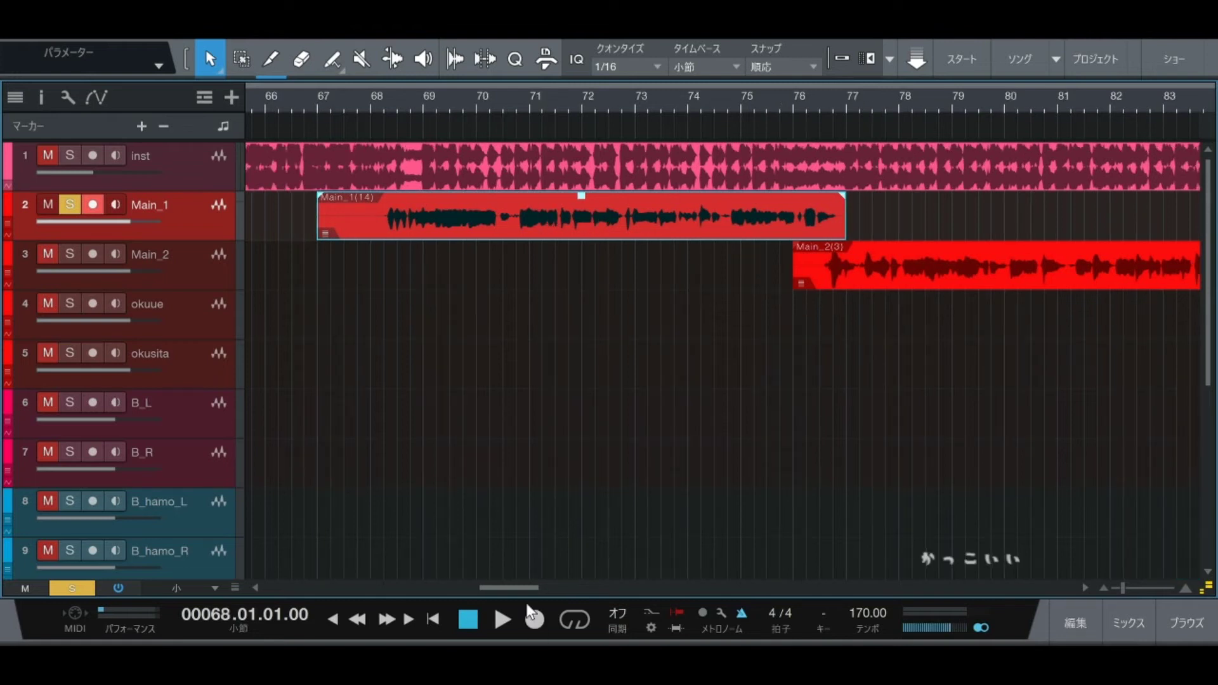
{"action": "left_click_drag", "start_coordinate": [522, 591], "coordinate": [533, 588]}
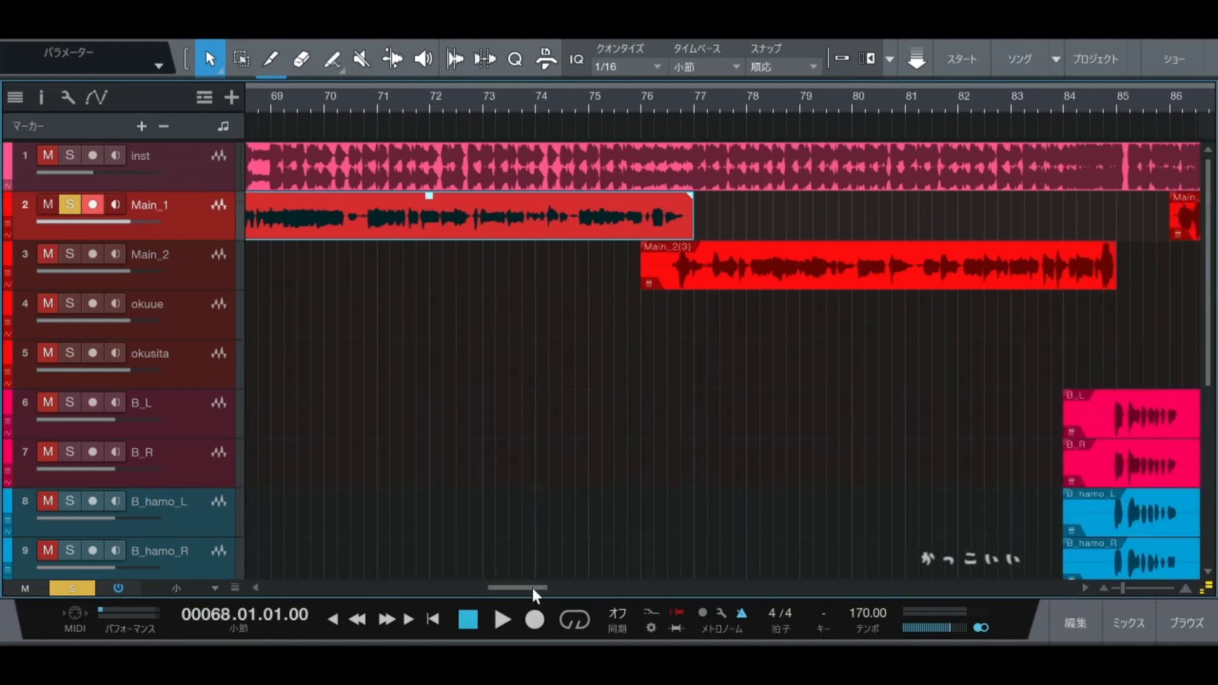
{"action": "key", "text": "space"}
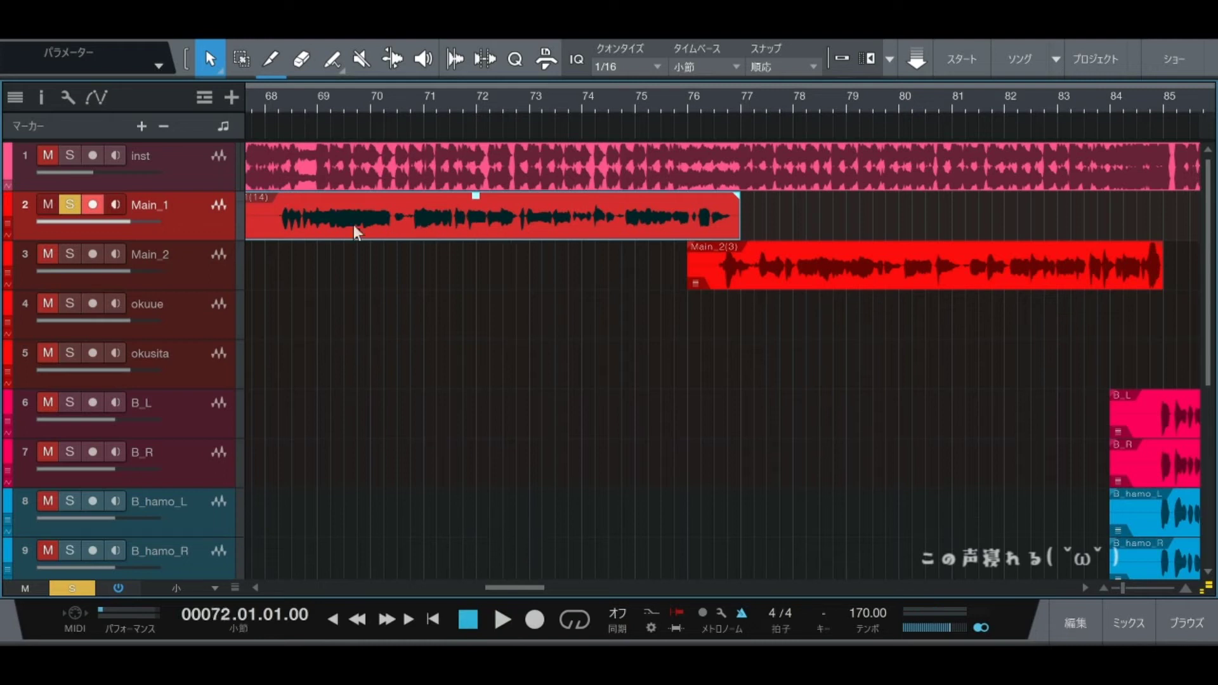
{"action": "key", "text": "space"}
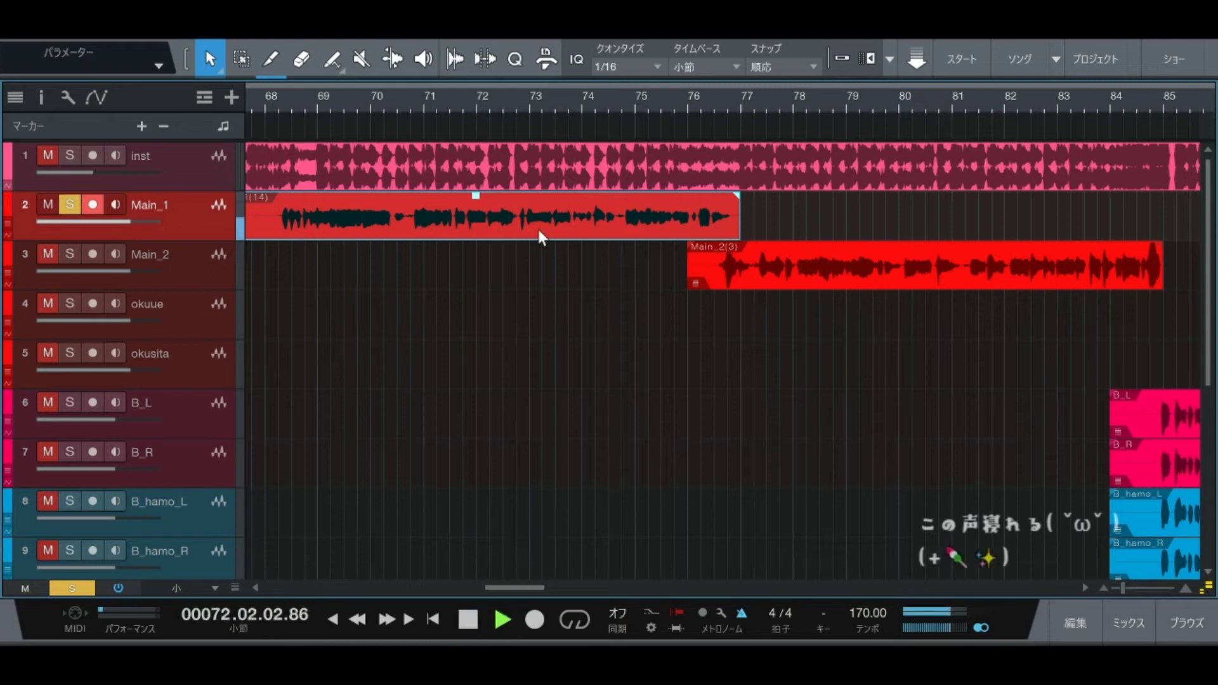
{"action": "key", "text": "space"}
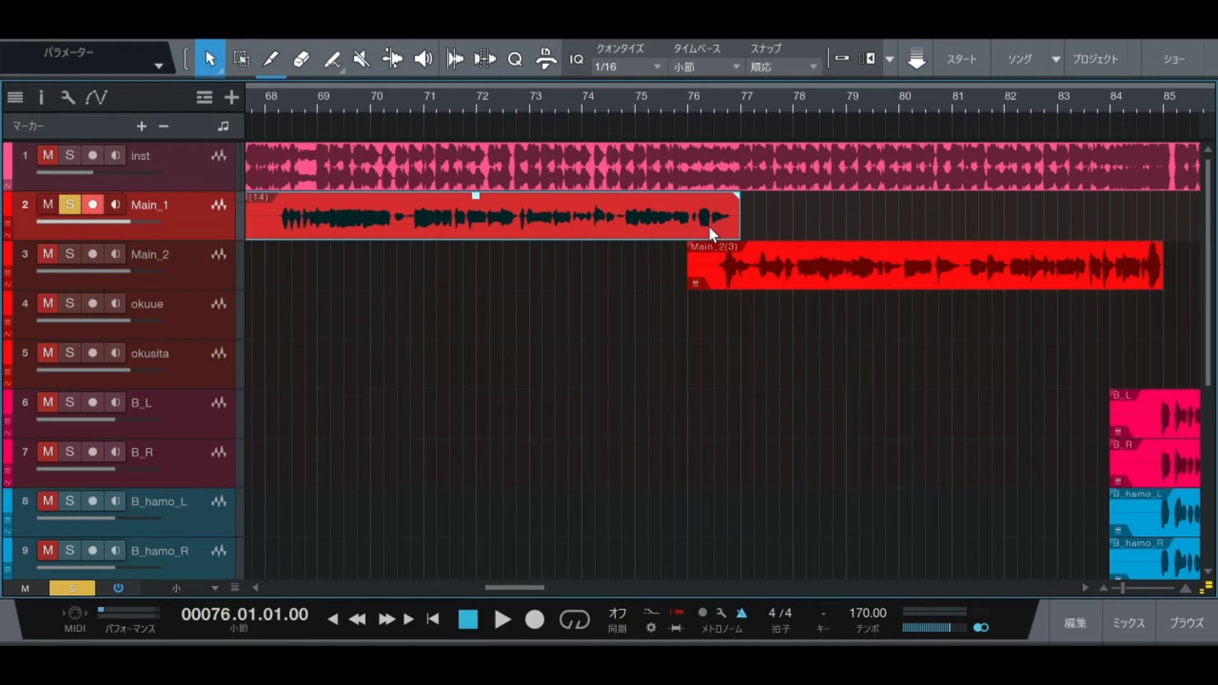
Step: Replay the soloed Main_1 vocal from bar 72, turn off its solo, and deselect the clip
{"action": "key", "text": "KP_Subtract"}
{"action": "key", "text": "KP_Subtract"}
{"action": "key", "text": "KP_Subtract"}
{"action": "key", "text": "KP_Subtract"}
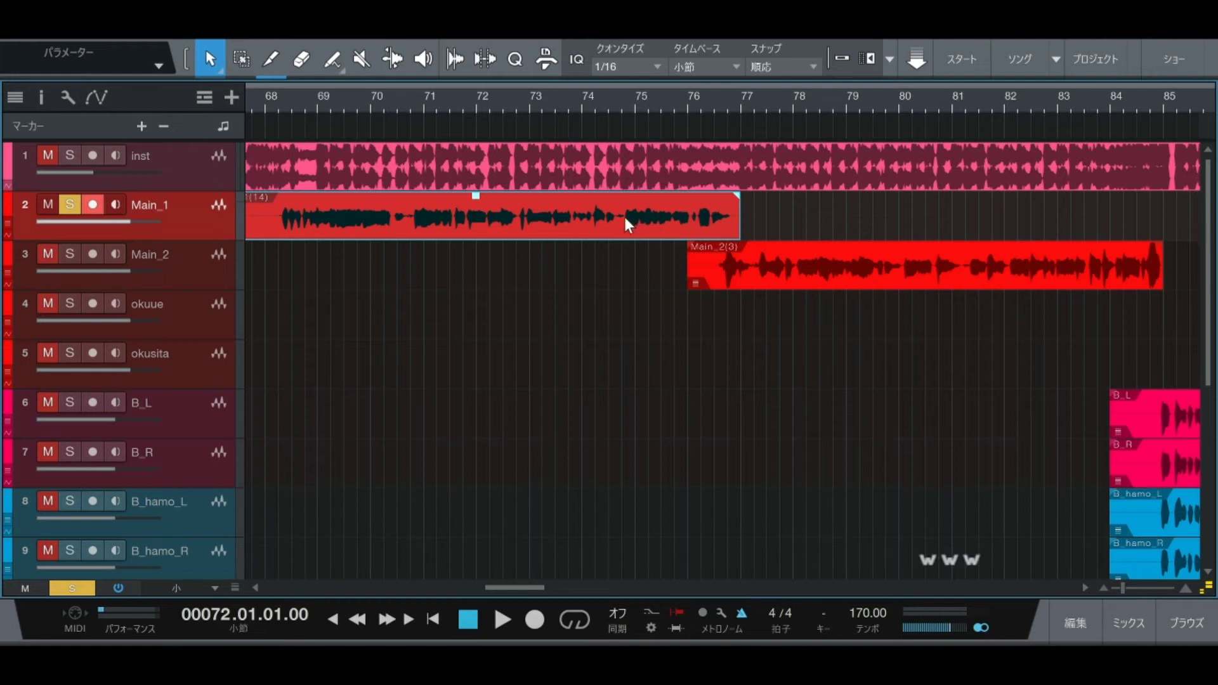
{"action": "key", "text": "space"}
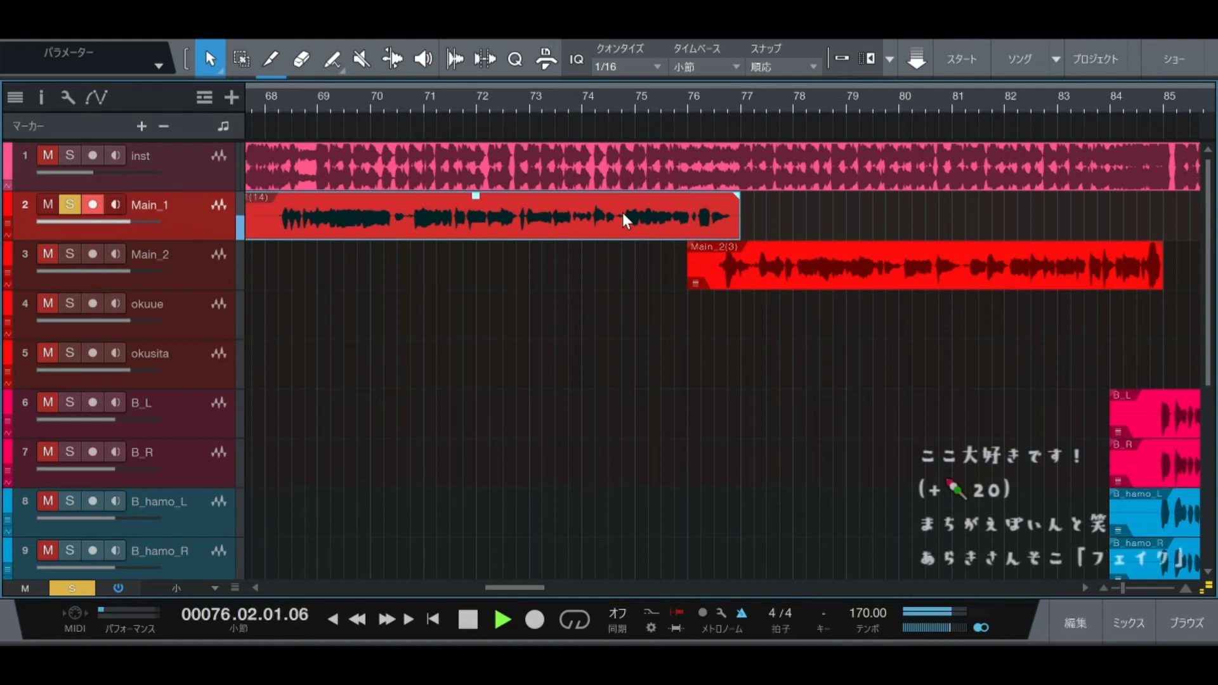
{"action": "key", "text": "space"}
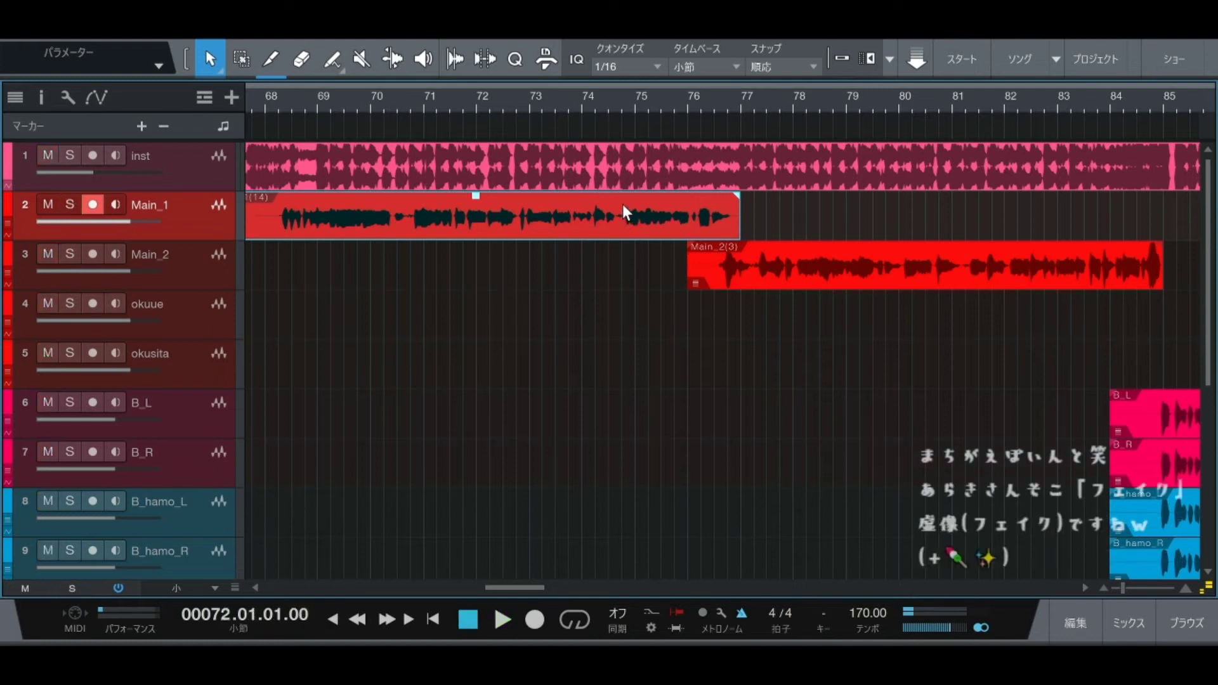
{"action": "key", "text": "s"}
{"action": "left_click", "coordinate": [655, 337]}
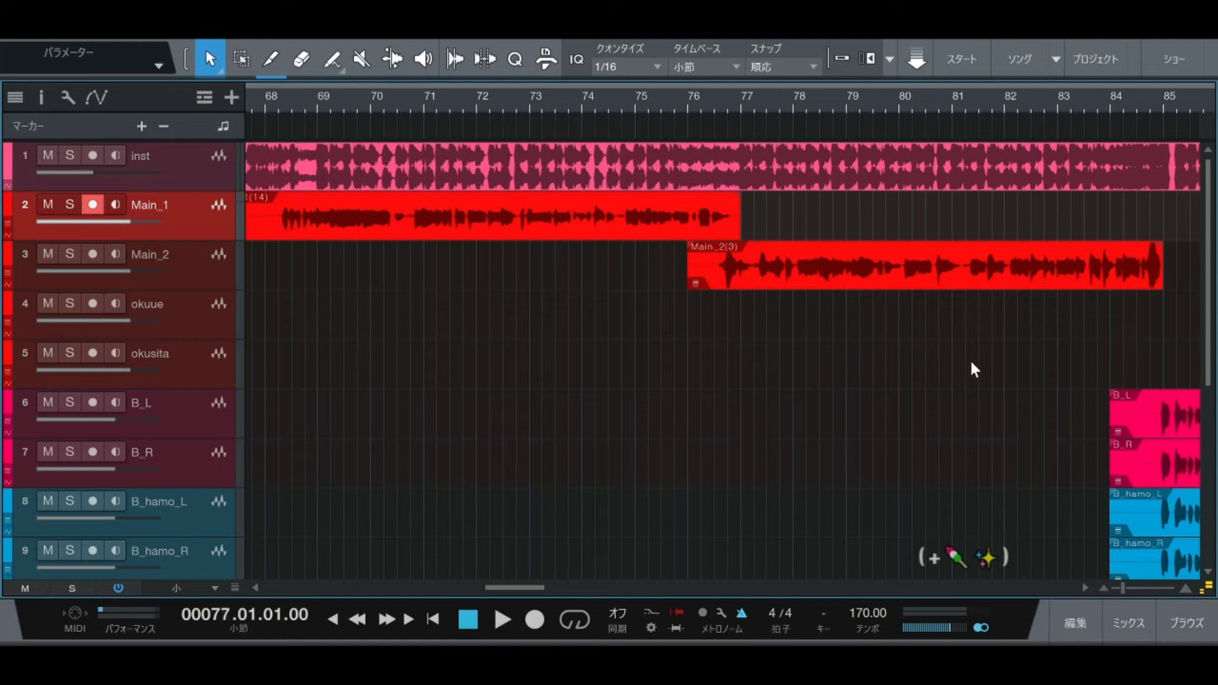
Step: Solo the Main_2 vocal clip that starts at bar 76 and listen to it from its beginning
{"action": "left_click", "coordinate": [200, 271]}
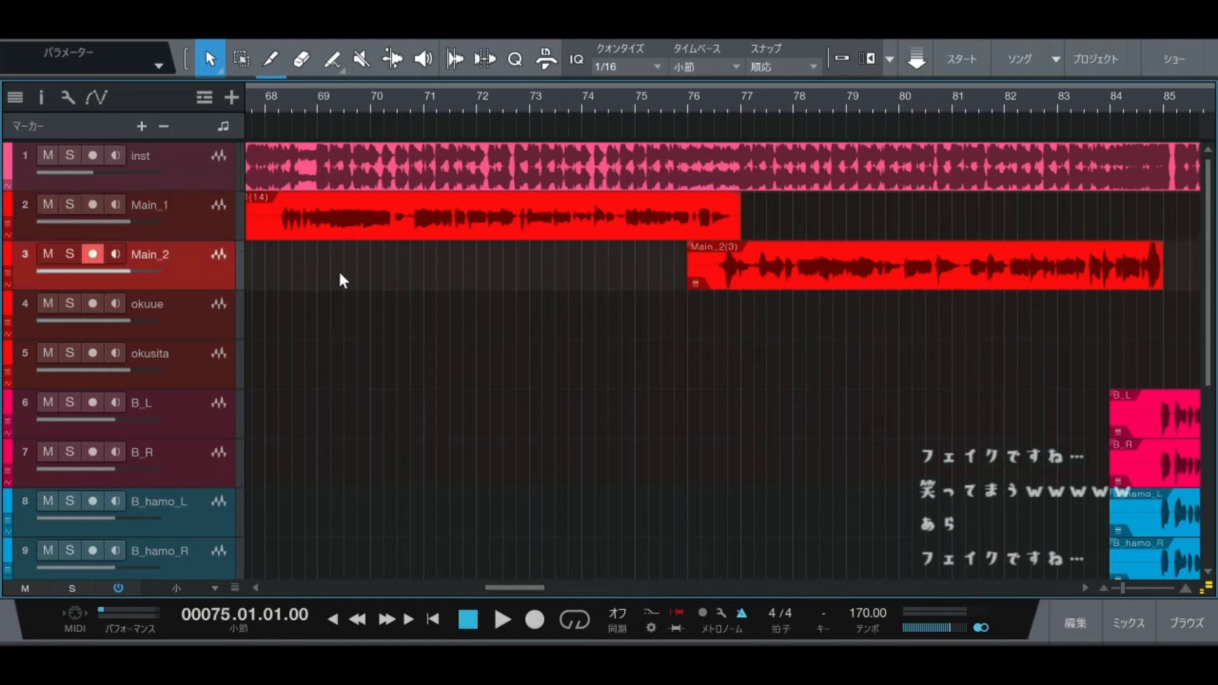
{"action": "left_click_drag", "start_coordinate": [518, 587], "coordinate": [544, 589]}
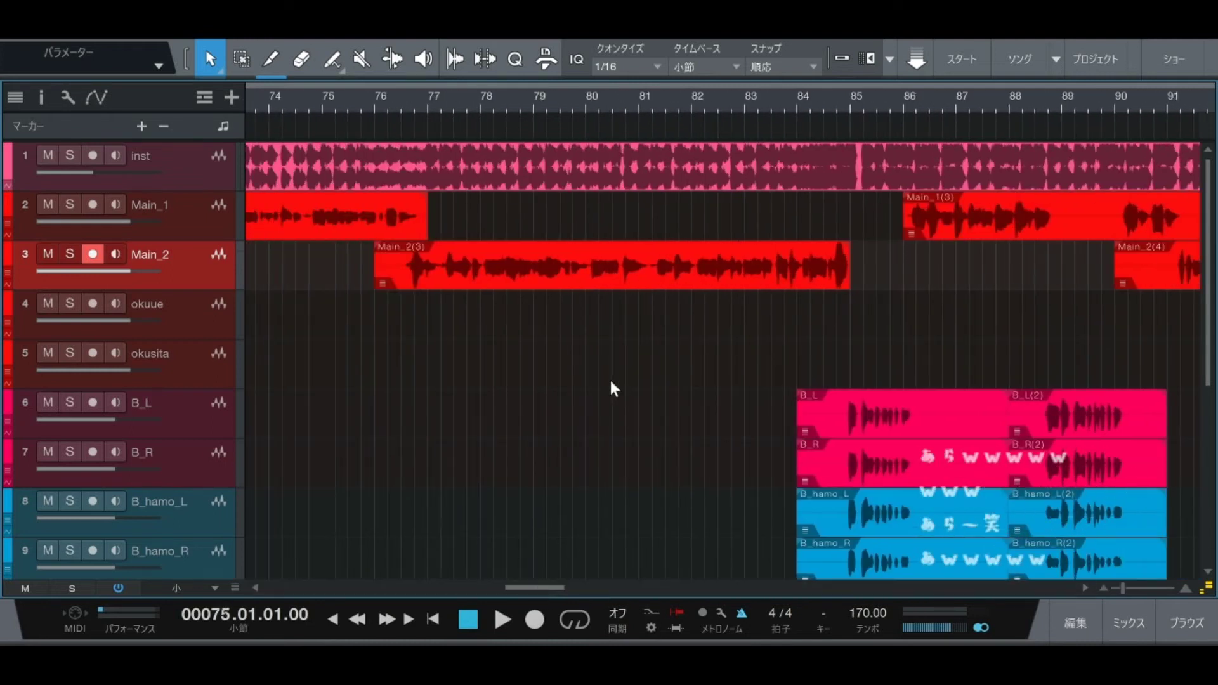
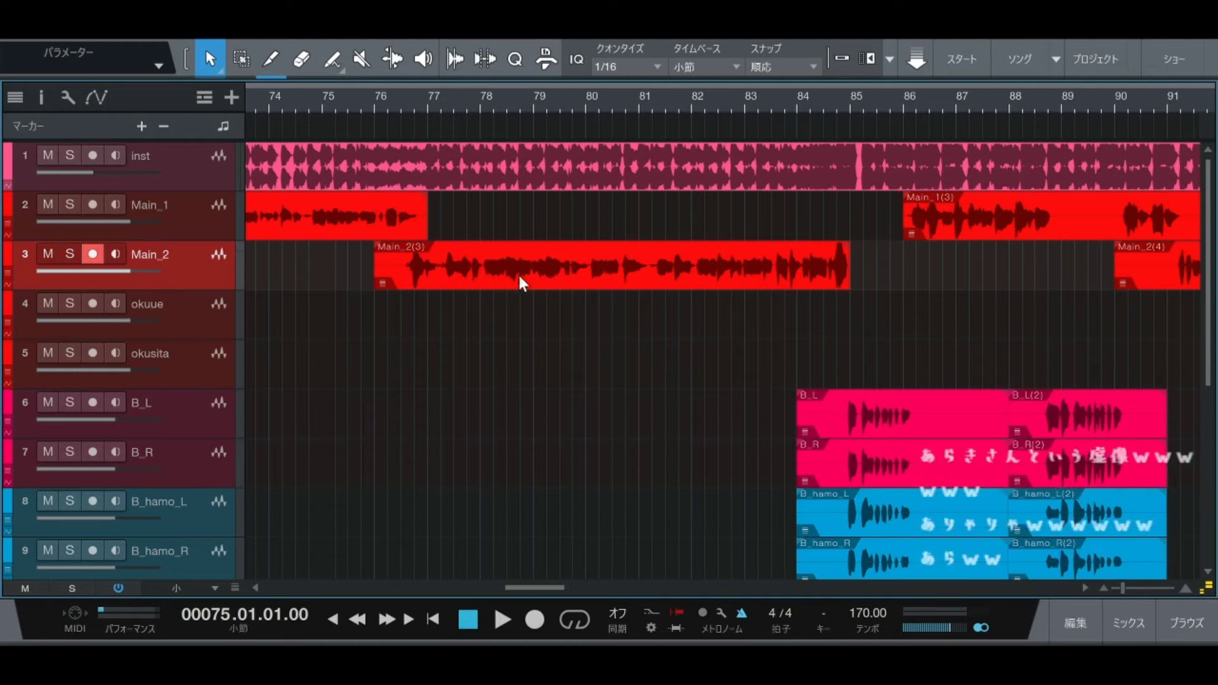
{"action": "key", "text": "KP_Subtract"}
{"action": "key", "text": "KP_Subtract"}
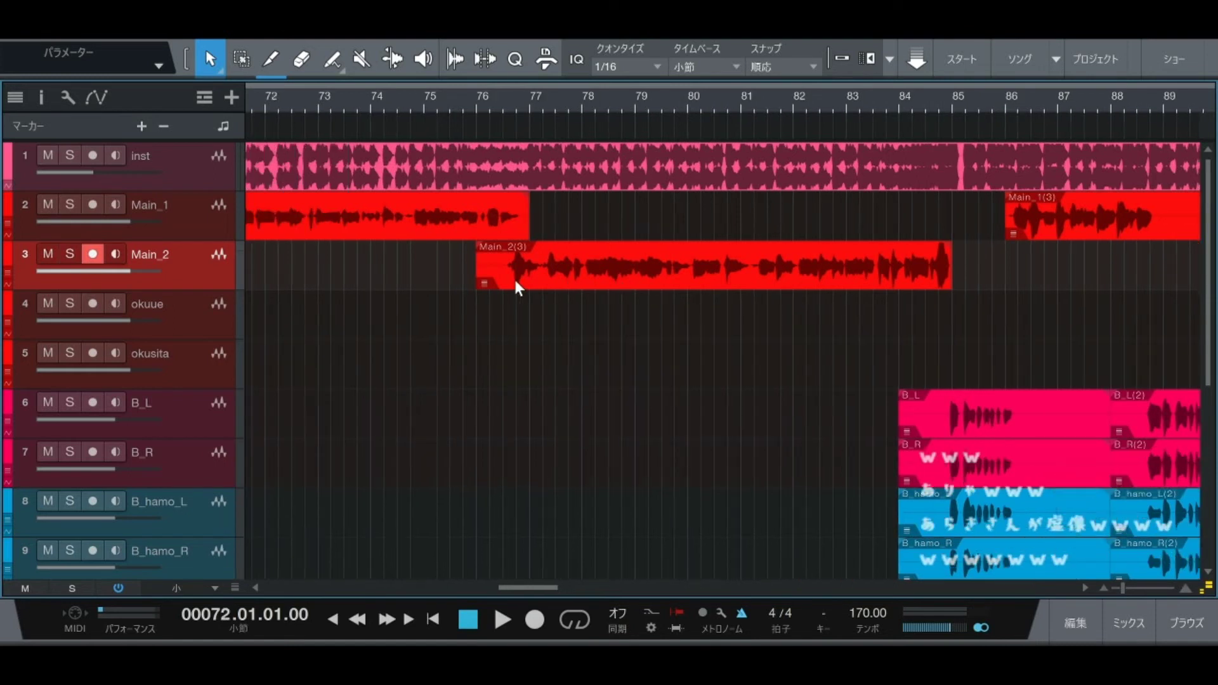
{"action": "key", "text": "KP_Add"}
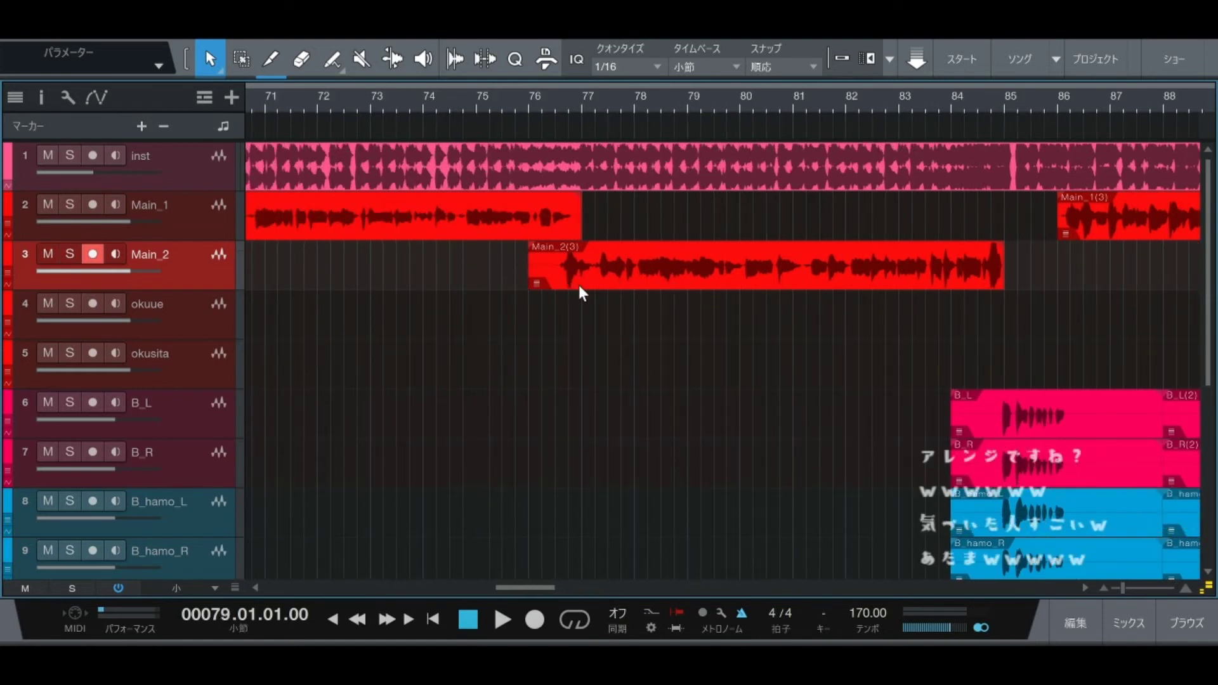
{"action": "key", "text": "KP_Subtract"}
{"action": "key", "text": "KP_Add"}
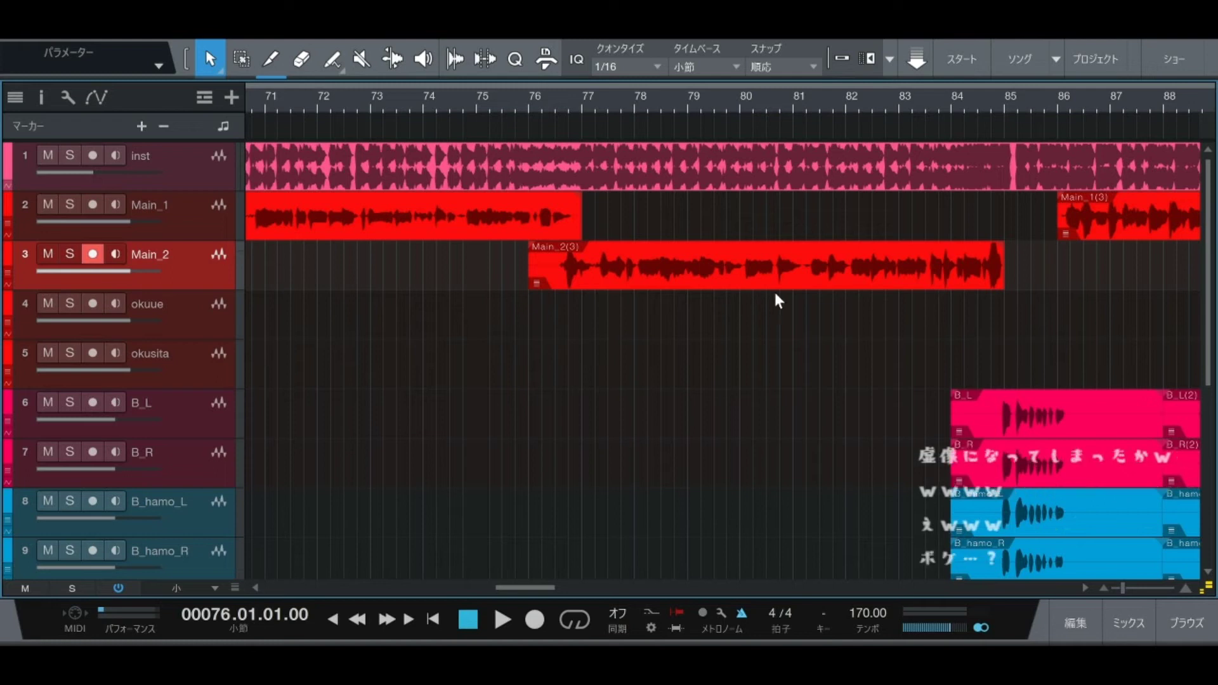
{"action": "key", "text": "KP_Subtract"}
{"action": "key", "text": "KP_Subtract"}
{"action": "left_click", "coordinate": [795, 264]}
{"action": "key", "text": "s"}
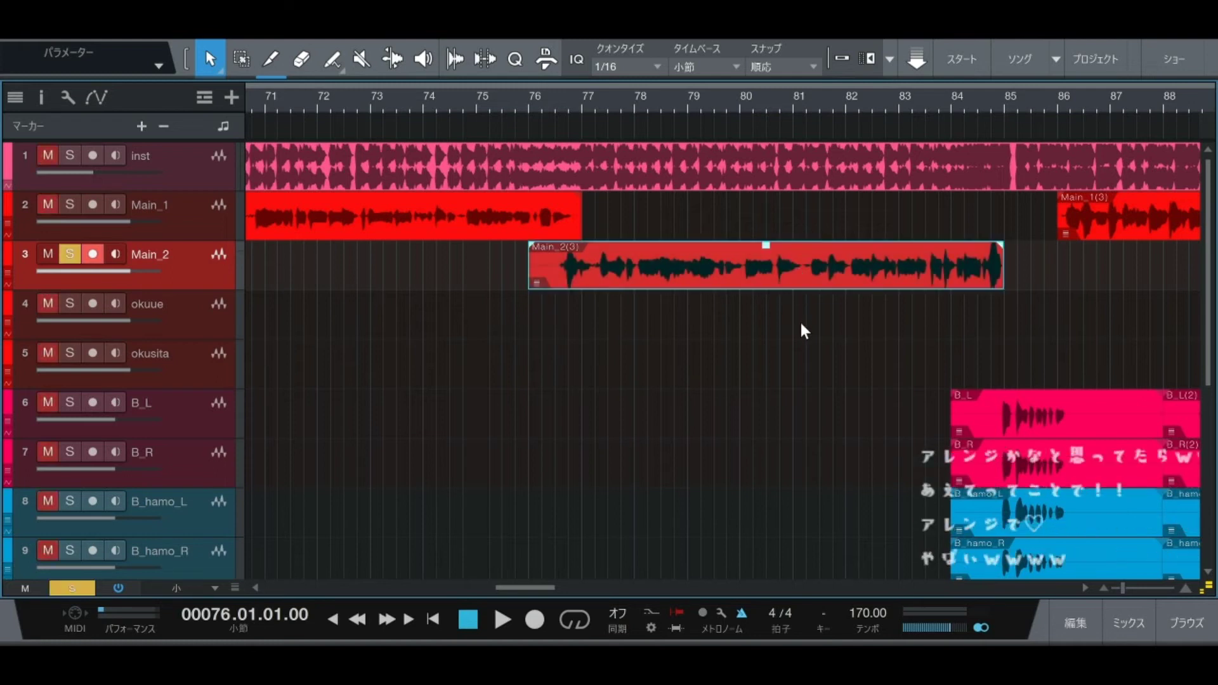
{"action": "key", "text": "space"}
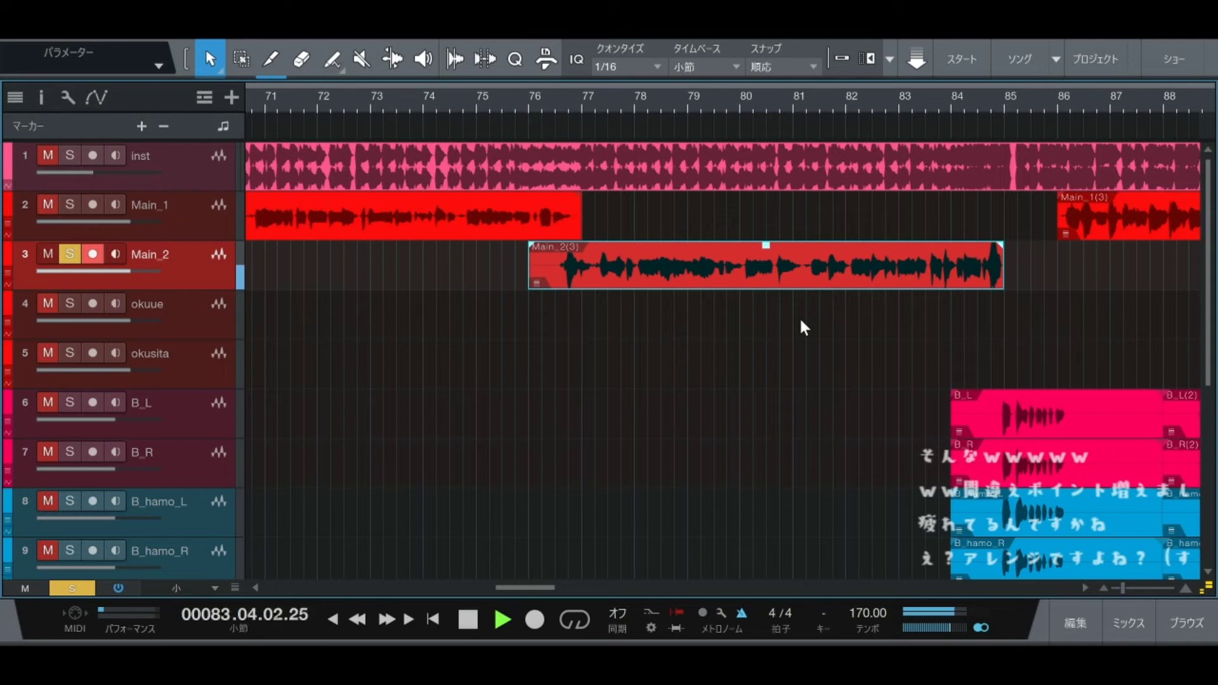
{"action": "key", "text": "space"}
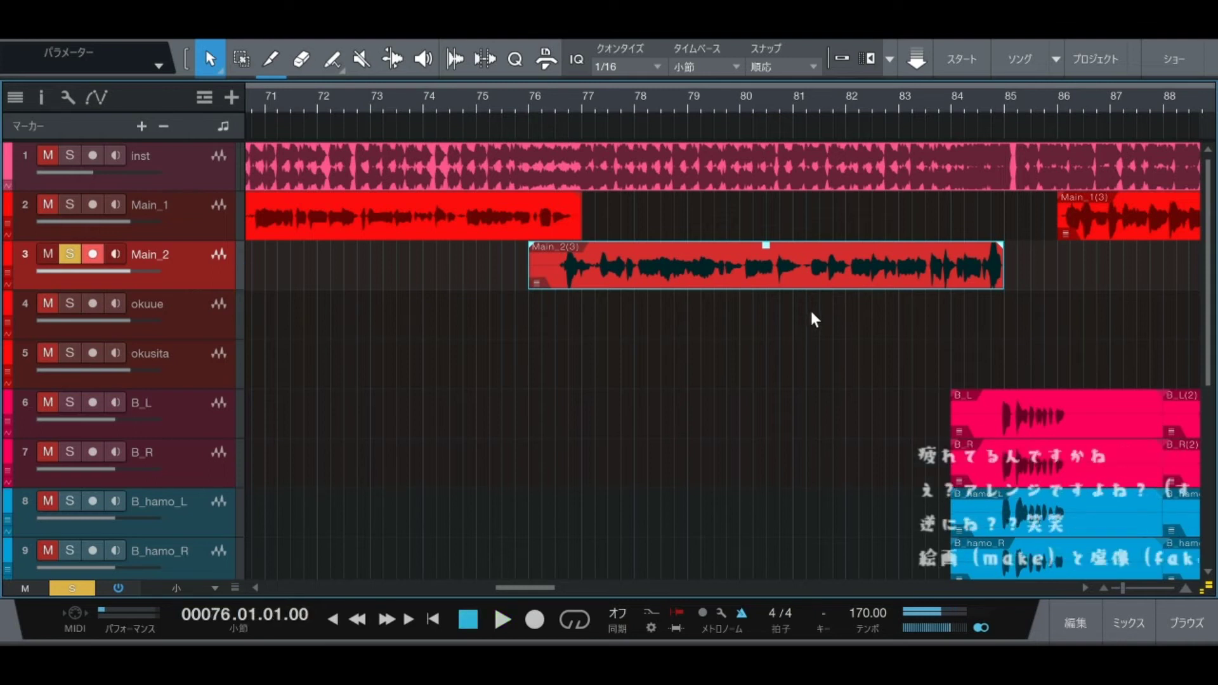
Step: Replay the soloed Main_2 vocal from bar 76 and turn off the track's solo
{"action": "key", "text": "s"}
{"action": "key", "text": "s"}
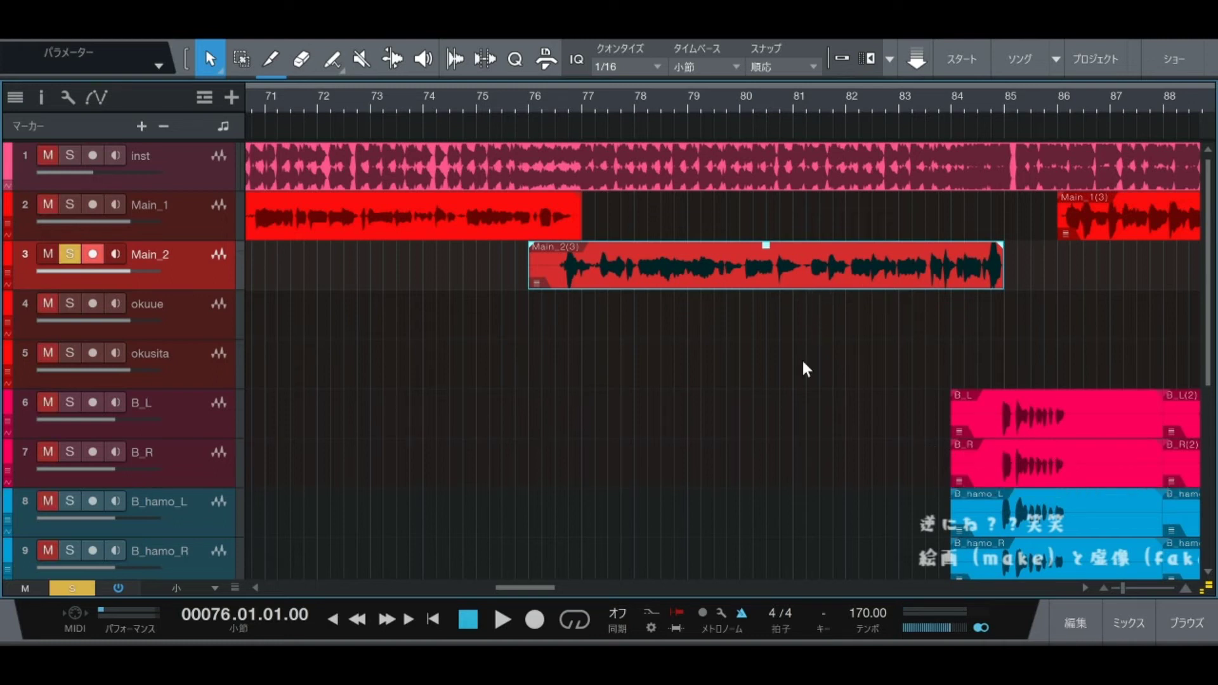
{"action": "key", "text": "space"}
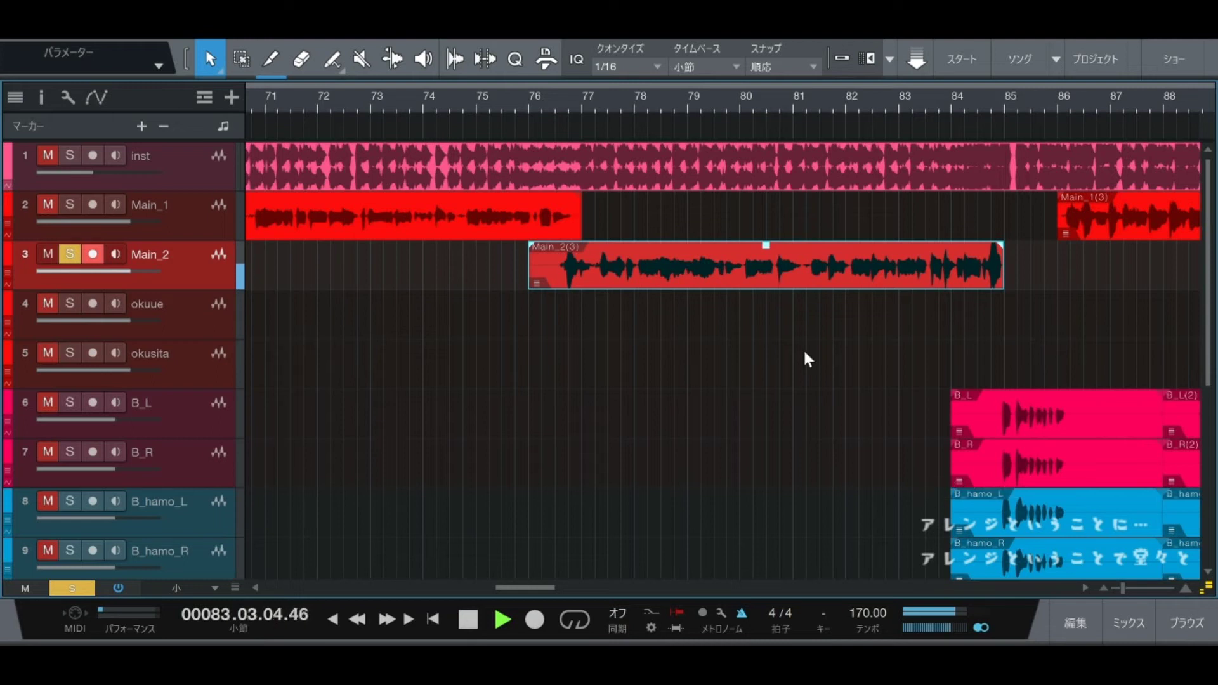
{"action": "key", "text": "space"}
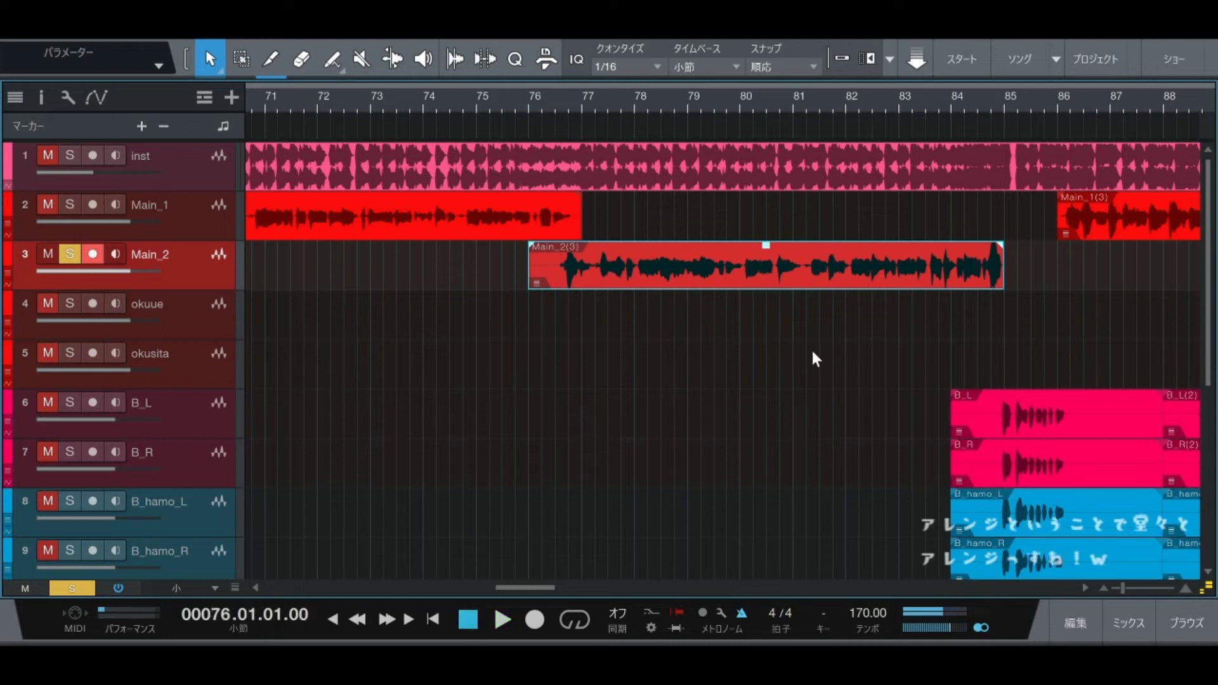
{"action": "key", "text": "s"}
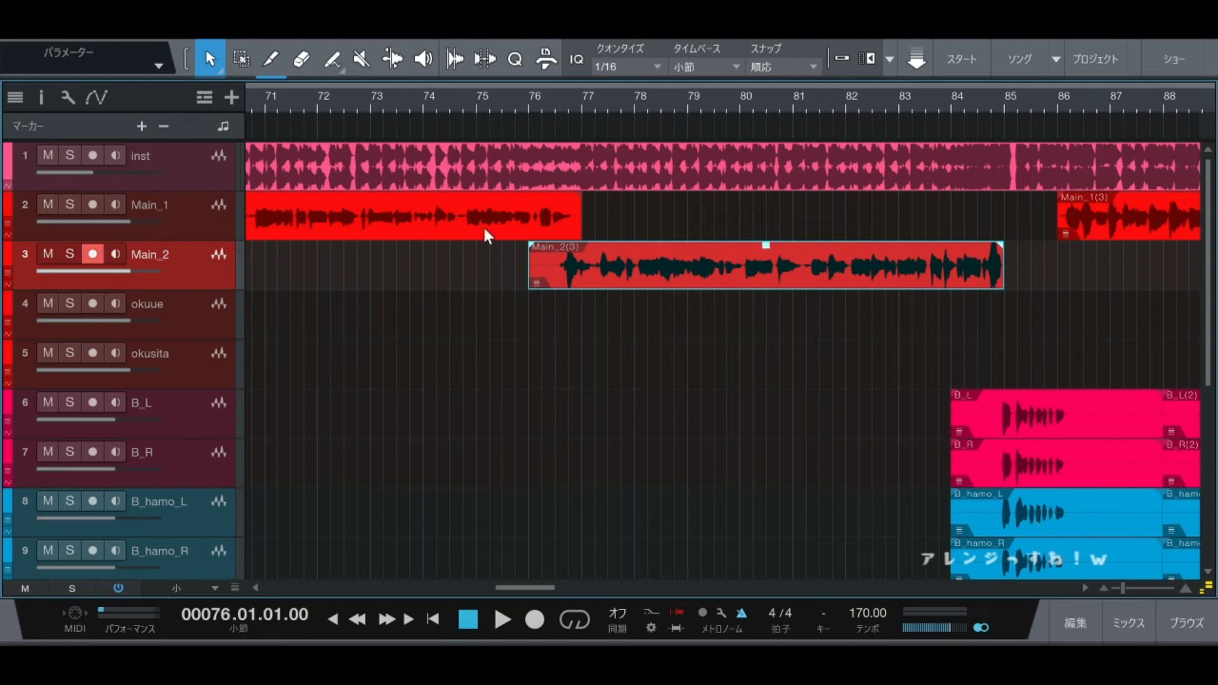
Step: Solo the inst track, listen to it briefly from bar 76, and turn its solo off
{"action": "left_click", "coordinate": [175, 166]}
{"action": "key", "text": "s"}
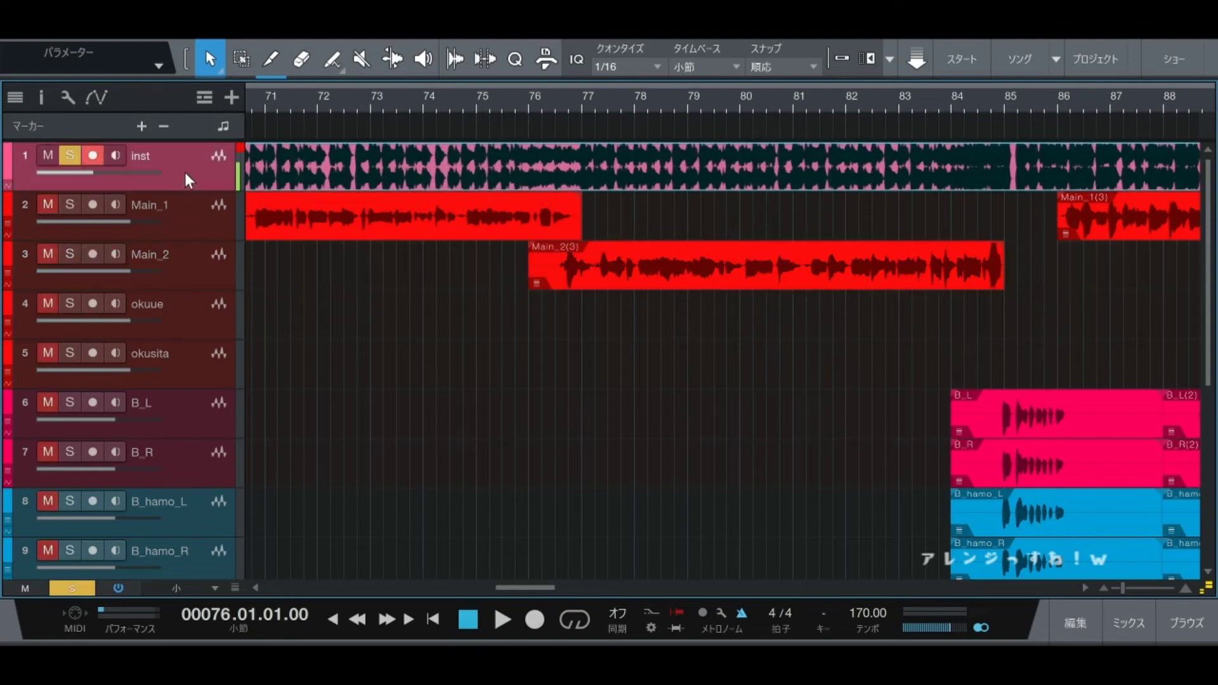
{"action": "key", "text": "space"}
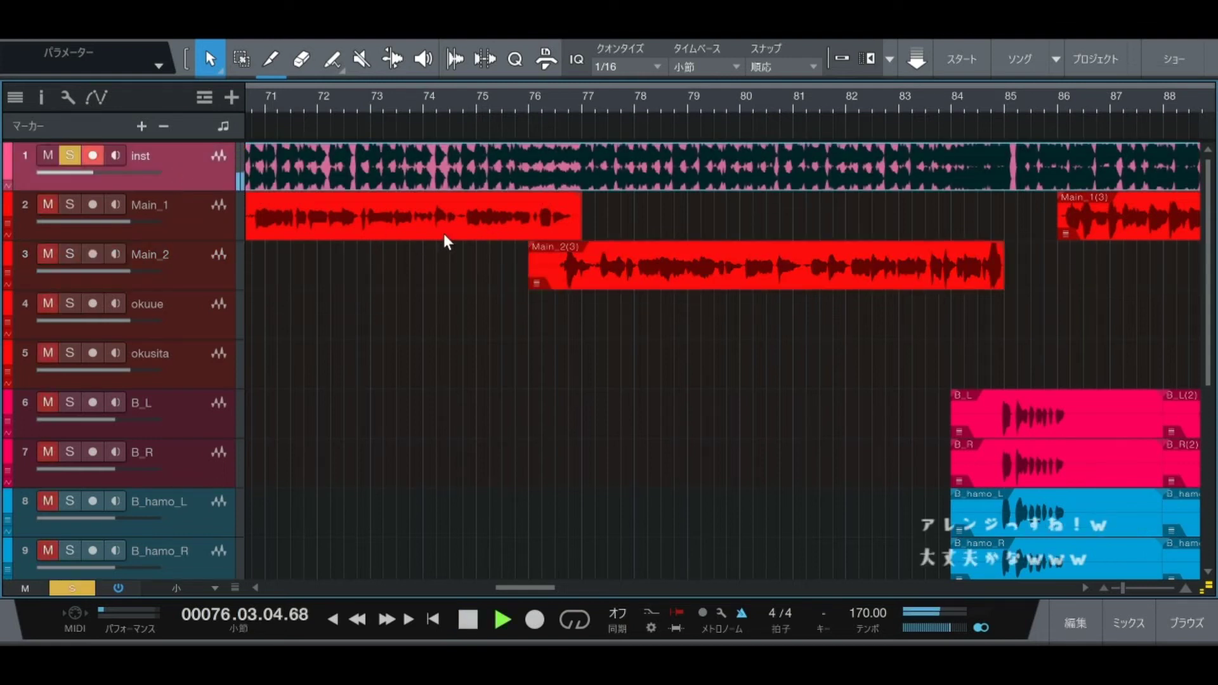
{"action": "key", "text": "space"}
{"action": "key", "text": "s"}
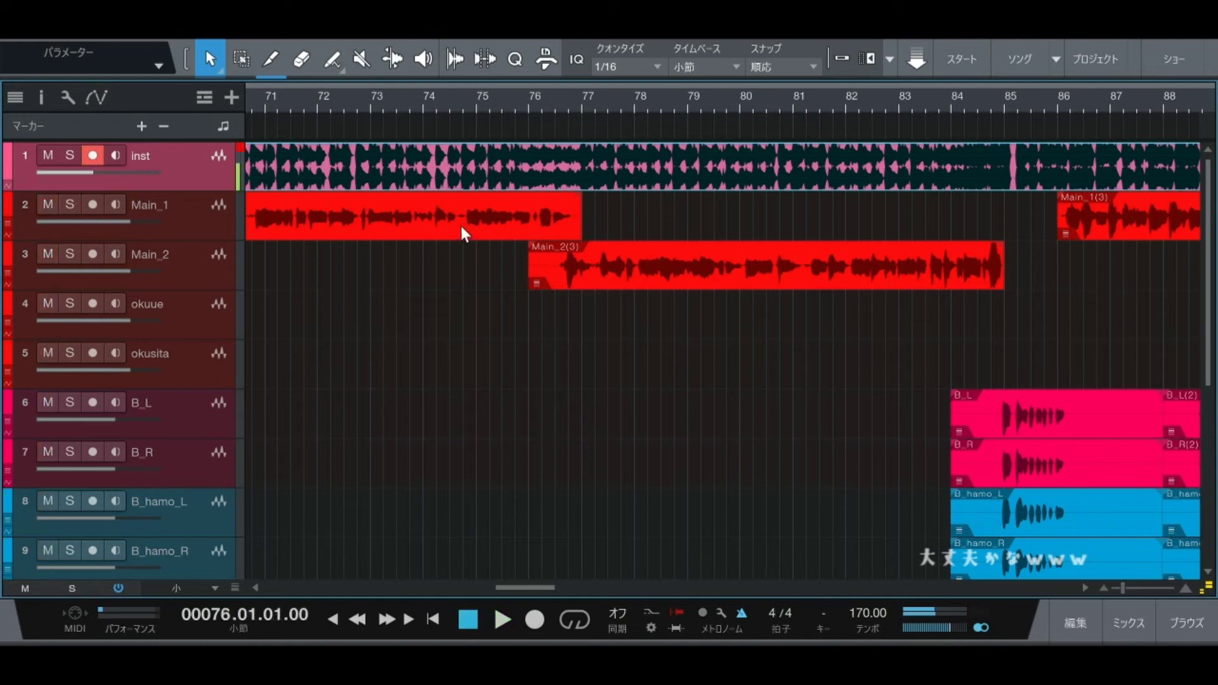
Step: Select the Main_2 track, deselect its clip, and move the playback position to bar 84
{"action": "left_click", "coordinate": [193, 267]}
{"action": "scroll", "coordinate": [886, 328], "scroll_direction": "down", "scroll_amount": 6}
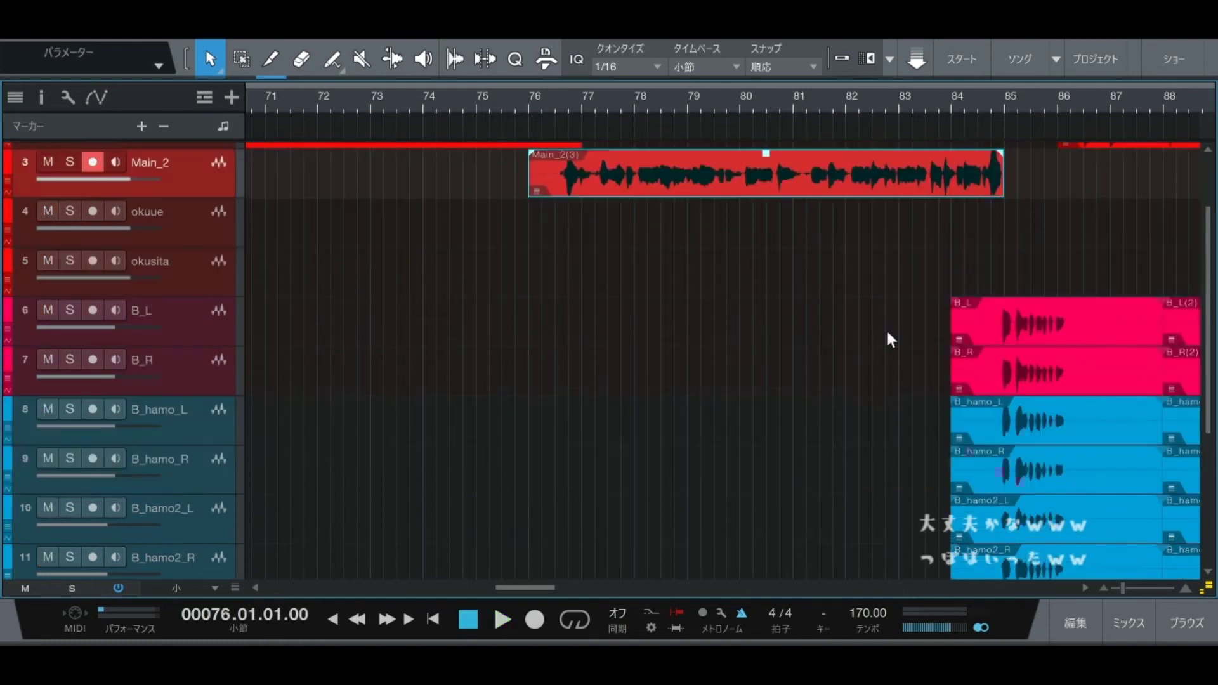
{"action": "scroll", "coordinate": [886, 307], "scroll_direction": "up", "scroll_amount": 6}
{"action": "left_click", "coordinate": [786, 353]}
{"action": "key", "text": "KP_Add"}
{"action": "key", "text": "KP_Add"}
{"action": "key", "text": "KP_Add"}
{"action": "key", "text": "KP_Add"}
{"action": "key", "text": "KP_Add"}
{"action": "key", "text": "KP_Add"}
{"action": "key", "text": "KP_Add"}
{"action": "key", "text": "KP_Add"}
{"action": "key", "text": "KP_Add"}
{"action": "key", "text": "KP_Add"}
{"action": "key", "text": "KP_Add"}
{"action": "key", "text": "KP_Add"}
{"action": "key", "text": "KP_Add"}
{"action": "key", "text": "KP_Add"}
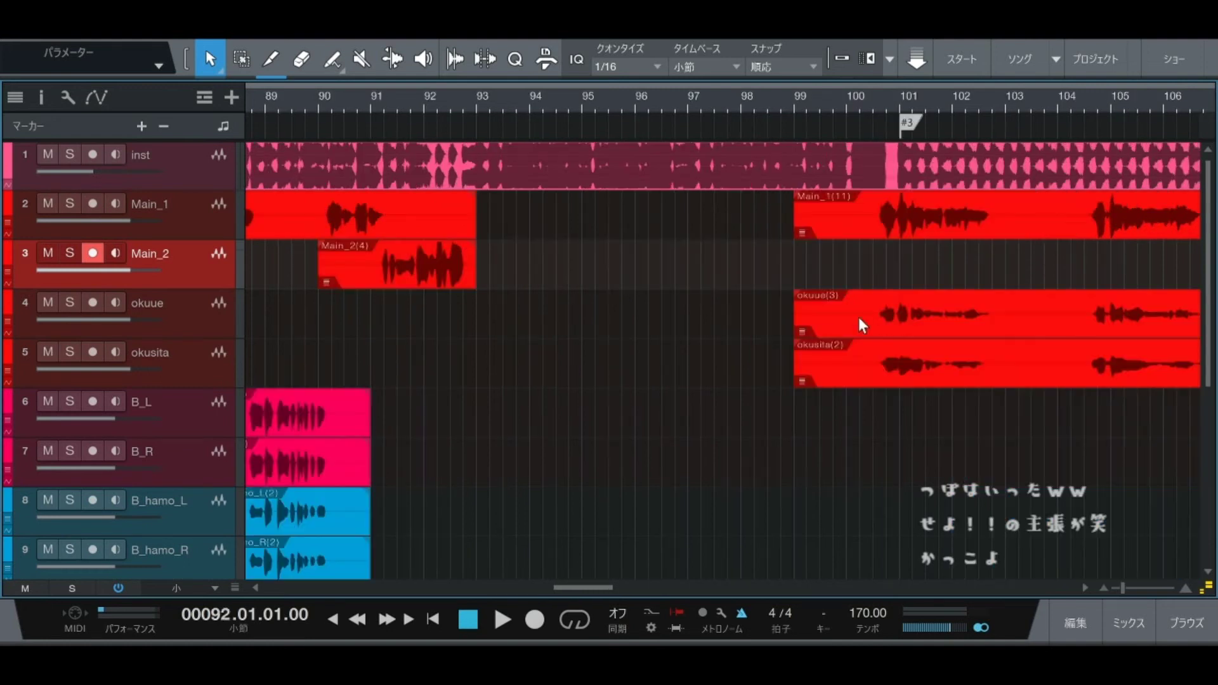
{"action": "key", "text": "KP_Subtract"}
{"action": "key", "text": "KP_Subtract"}
{"action": "key", "text": "KP_Subtract"}
{"action": "key", "text": "KP_Subtract"}
{"action": "key", "text": "KP_Subtract"}
{"action": "key", "text": "KP_Subtract"}
{"action": "key", "text": "KP_Subtract"}
{"action": "key", "text": "KP_Subtract"}
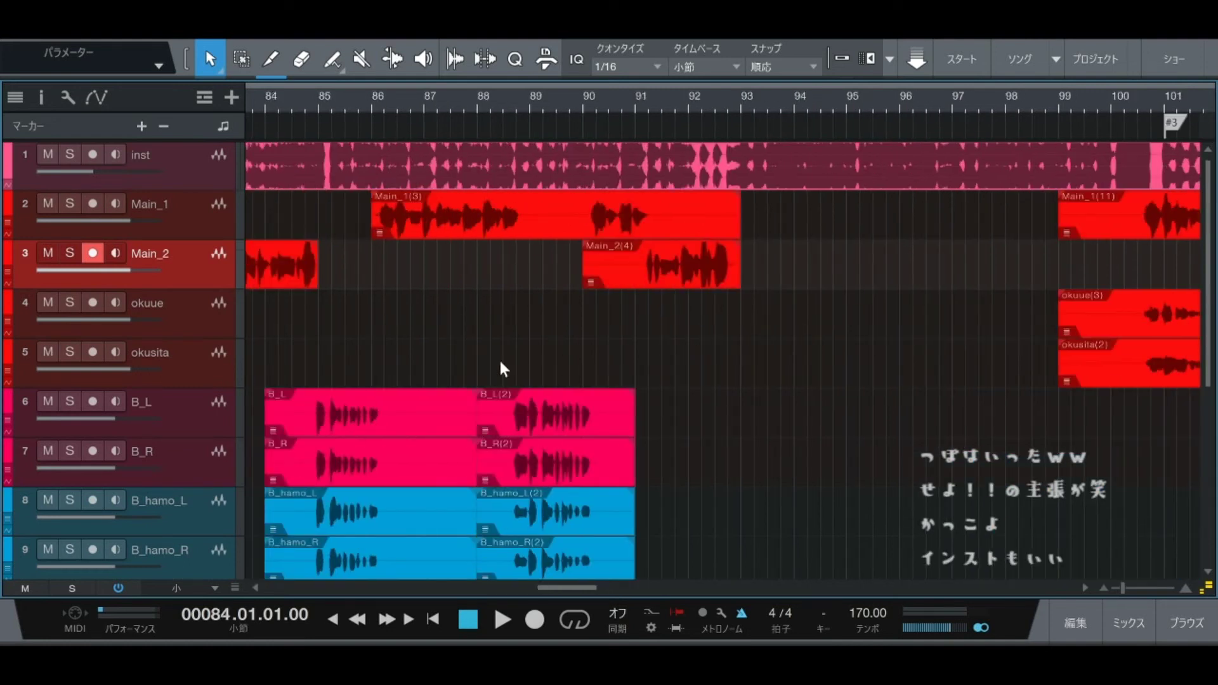
Step: Solo the B_L and B_R tracks together, listen to them from bar 84, and turn their solo off
{"action": "scroll", "coordinate": [499, 358], "scroll_direction": "down", "scroll_amount": 3}
{"action": "left_click", "coordinate": [196, 285]}
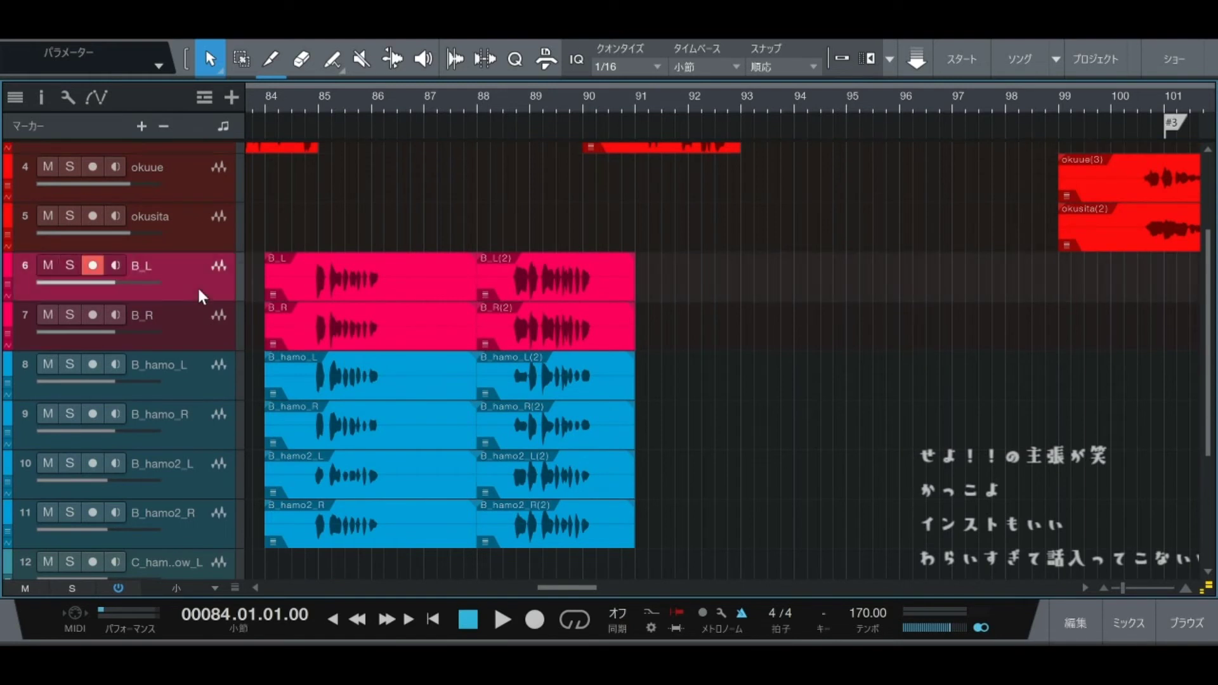
{"action": "left_click", "coordinate": [201, 328]}
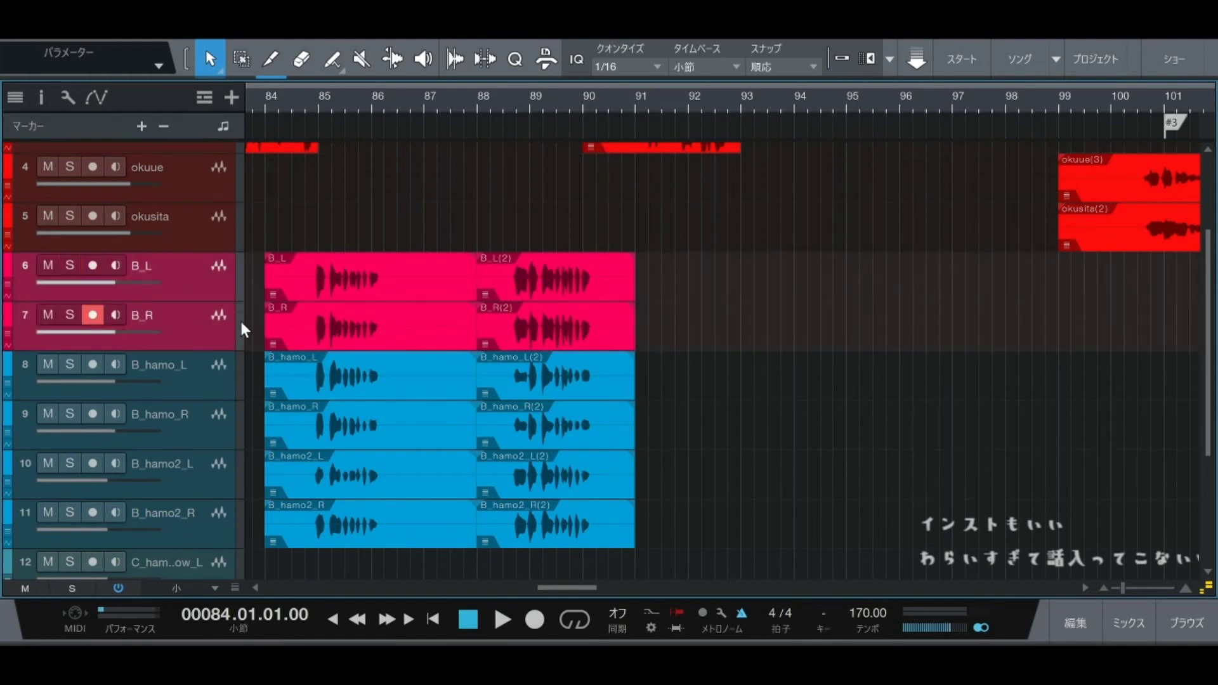
{"action": "scroll", "coordinate": [487, 295], "scroll_direction": "up", "scroll_amount": 1}
{"action": "scroll", "coordinate": [487, 297], "scroll_direction": "up", "scroll_amount": 2}
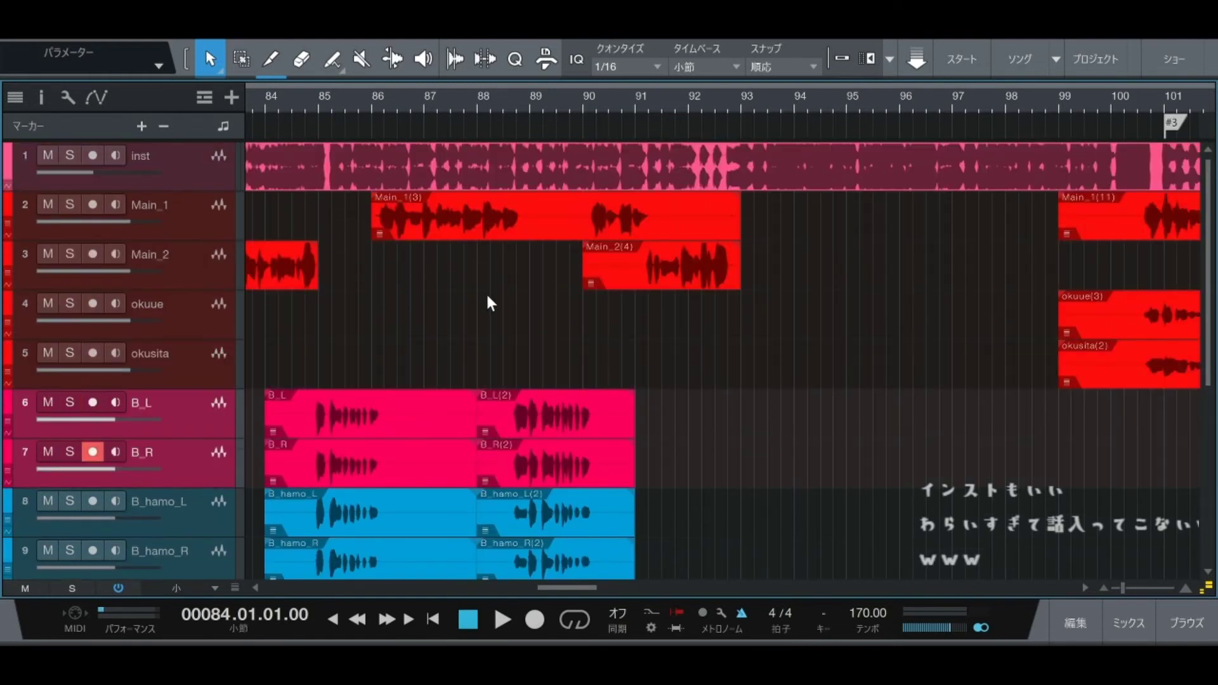
{"action": "scroll", "coordinate": [489, 298], "scroll_direction": "down", "scroll_amount": 3}
{"action": "key", "text": "s"}
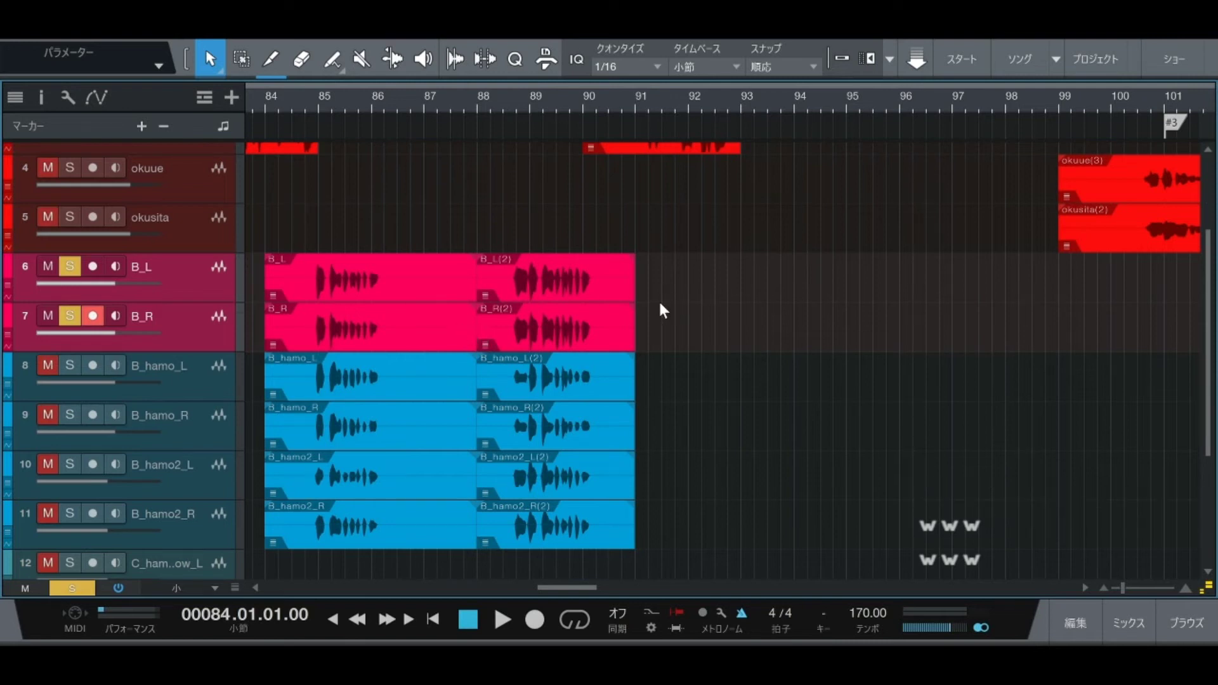
{"action": "key", "text": "space"}
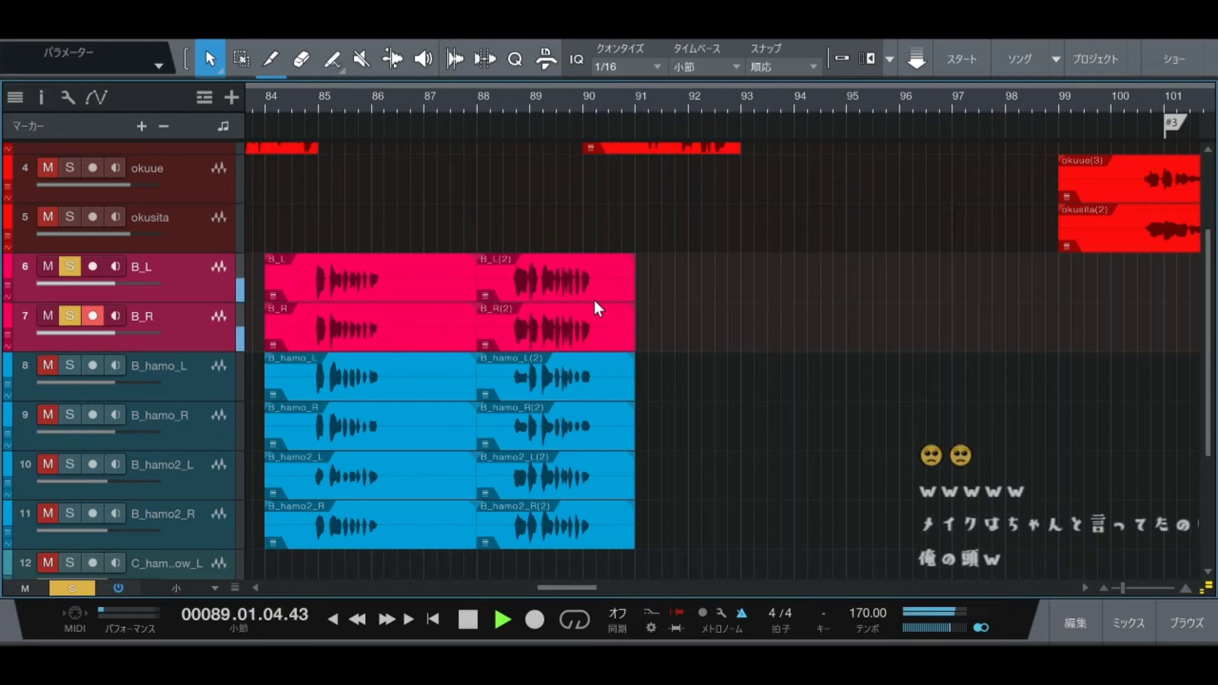
{"action": "key", "text": "space"}
{"action": "key", "text": "s"}
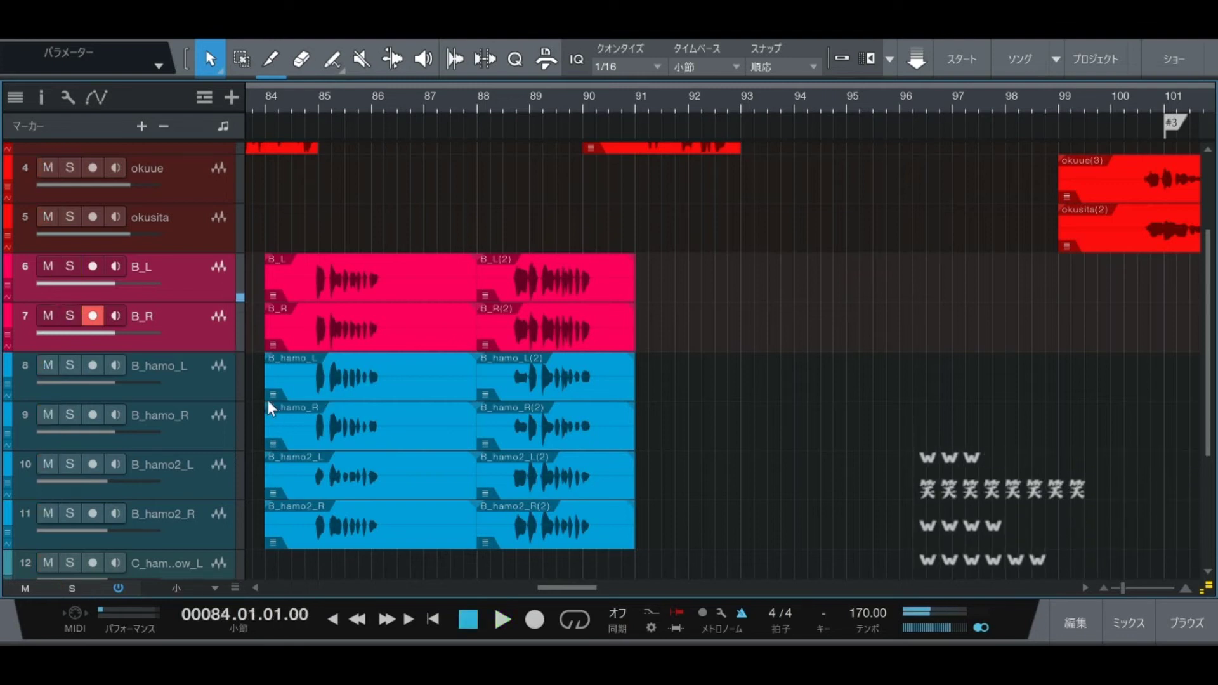
Step: Reselect the B_L and B_R tracks, show the whole song, and move the playback position to bar 36
{"action": "left_click", "coordinate": [202, 382]}
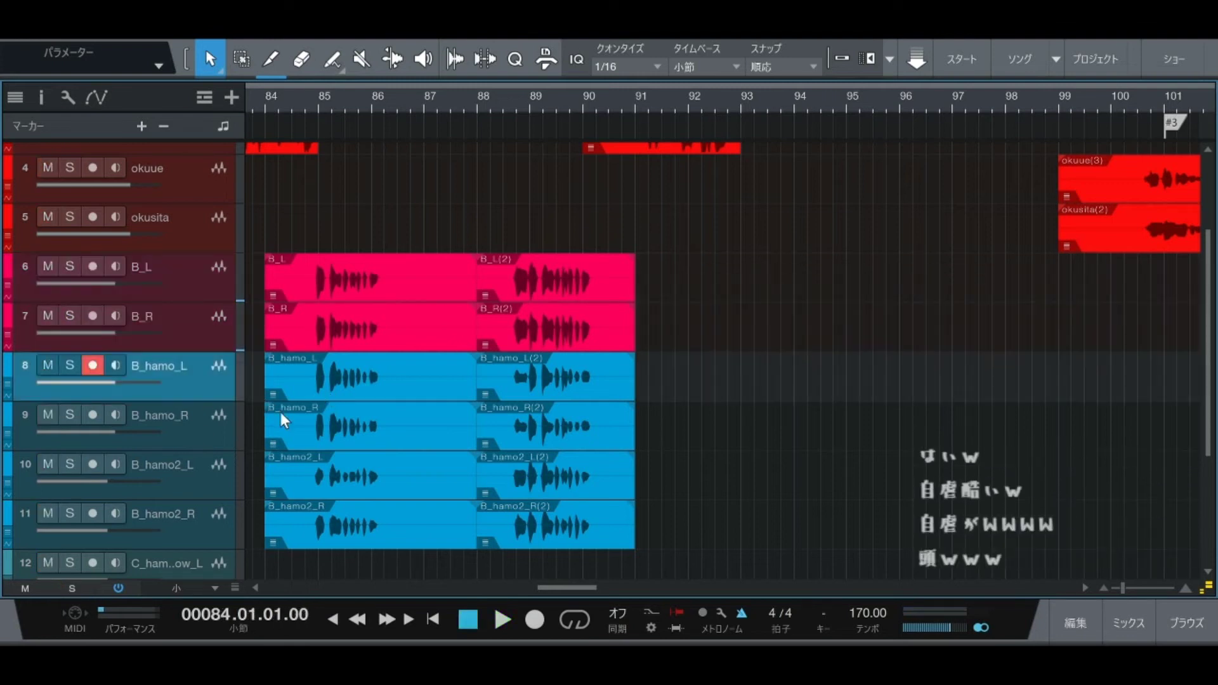
{"action": "left_click", "coordinate": [199, 425]}
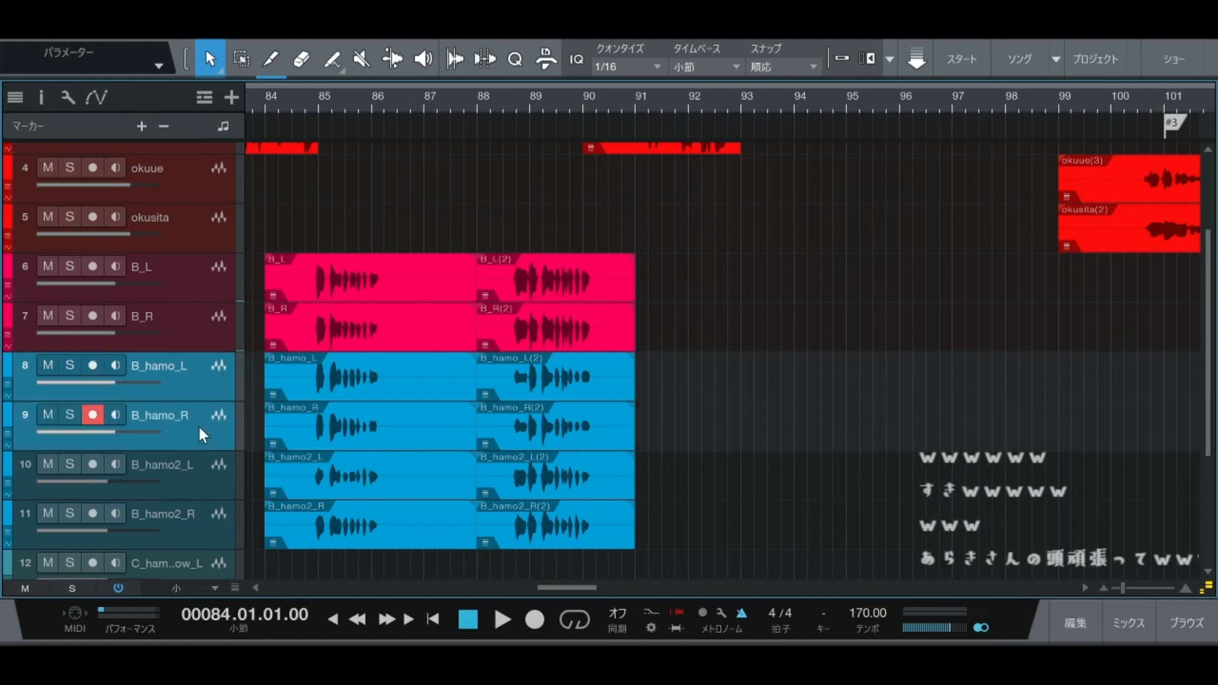
{"action": "left_click", "coordinate": [191, 280]}
{"action": "left_click", "coordinate": [190, 333], "text": "shift"}
{"action": "key", "text": "z"}
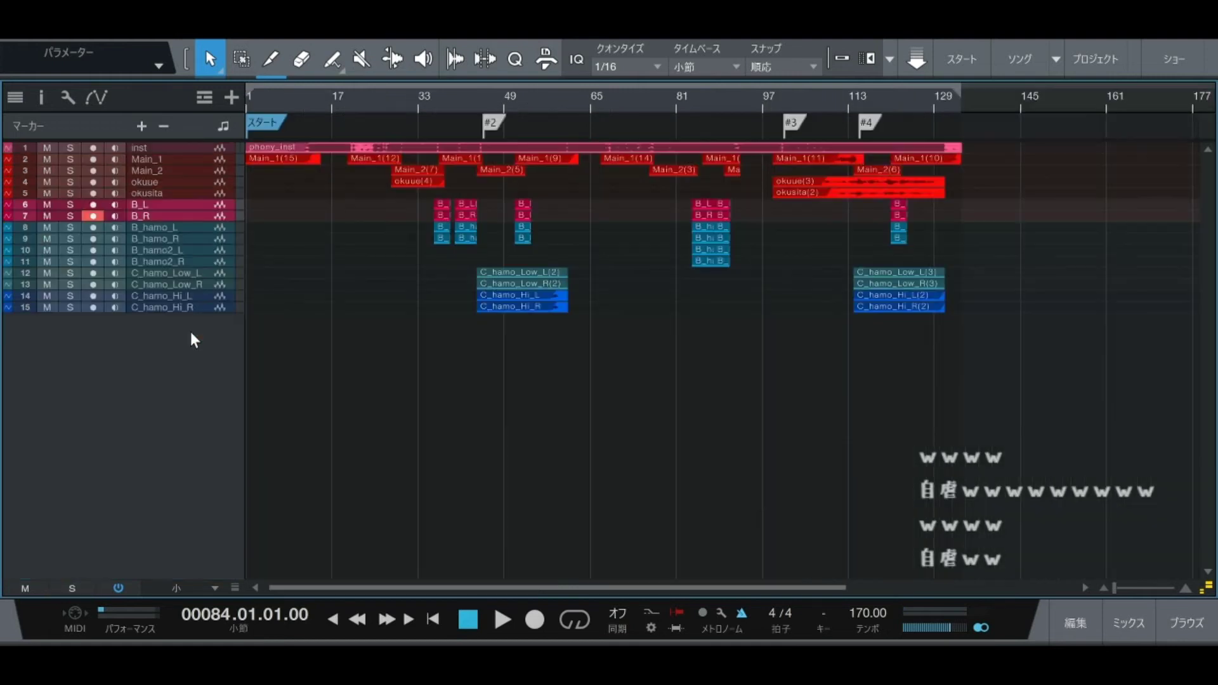
{"action": "left_click", "coordinate": [425, 94]}
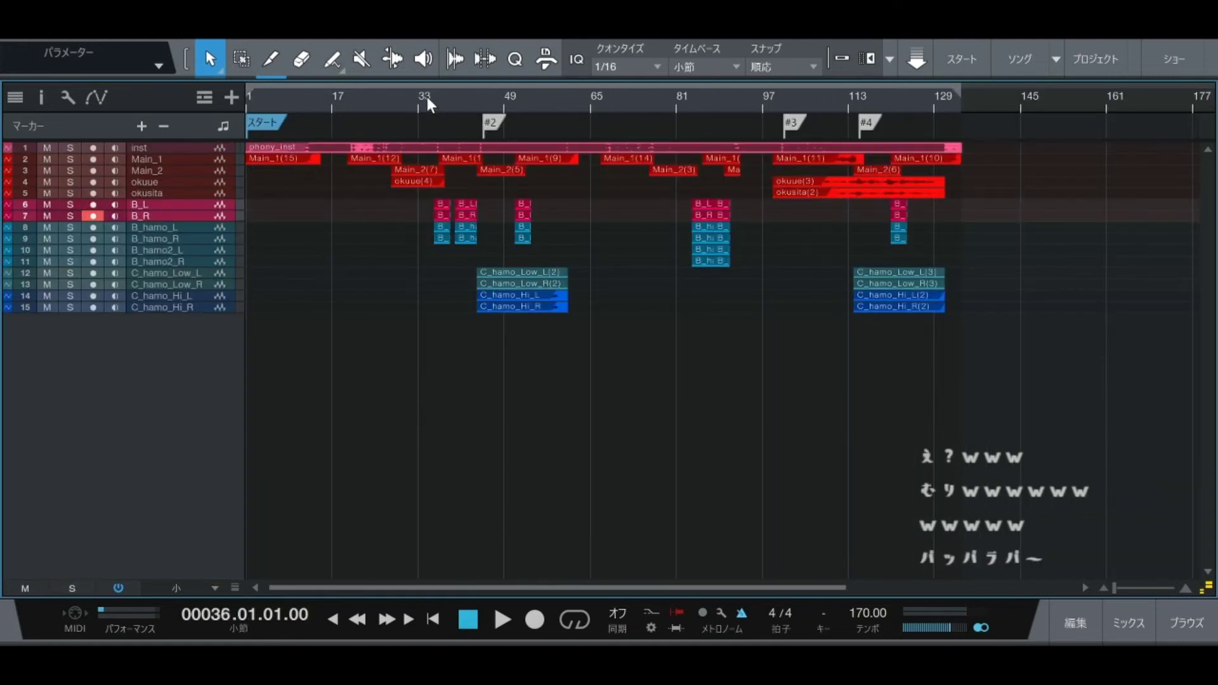
Step: Solo B_L and B_R, listen twice to their first phrase from bar 36, and turn their solo off
{"action": "key", "text": "s"}
{"action": "key", "text": "space"}
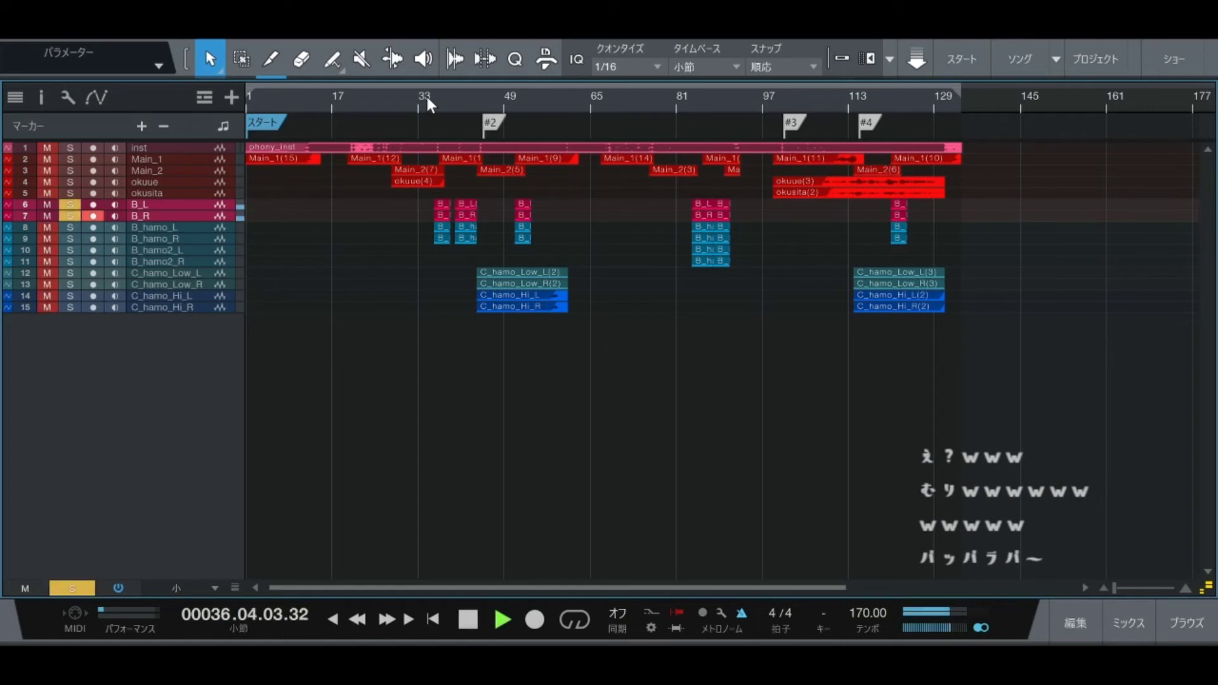
{"action": "key", "text": "space"}
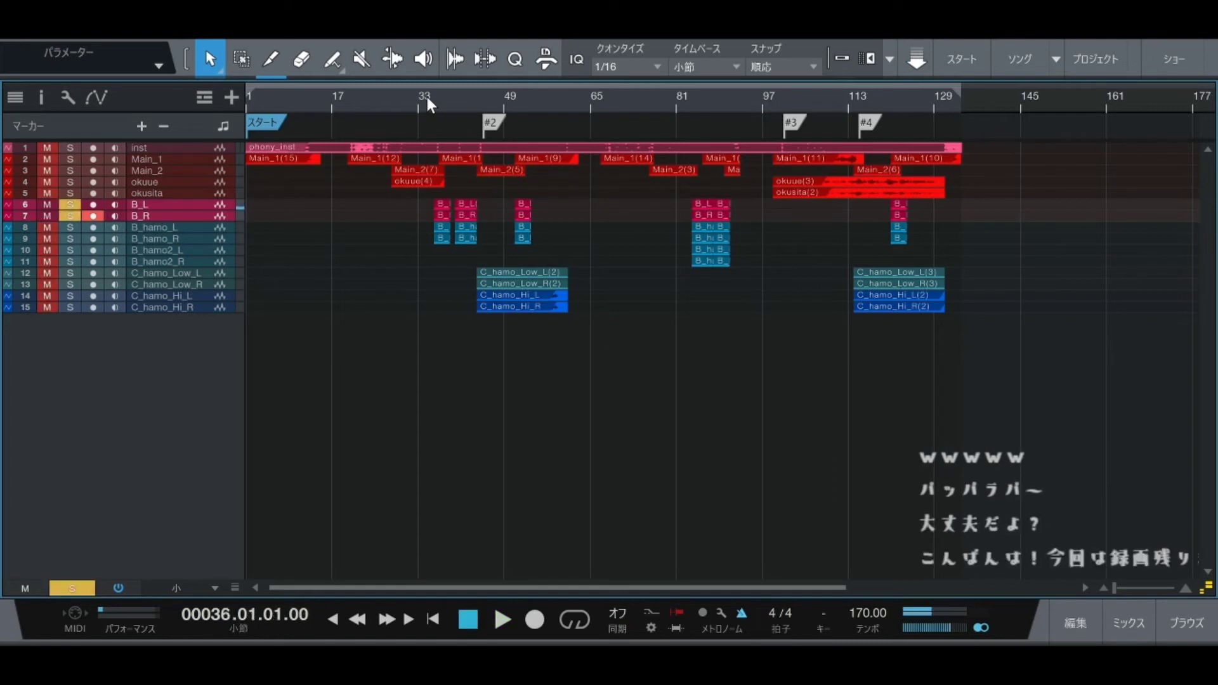
{"action": "key", "text": "space"}
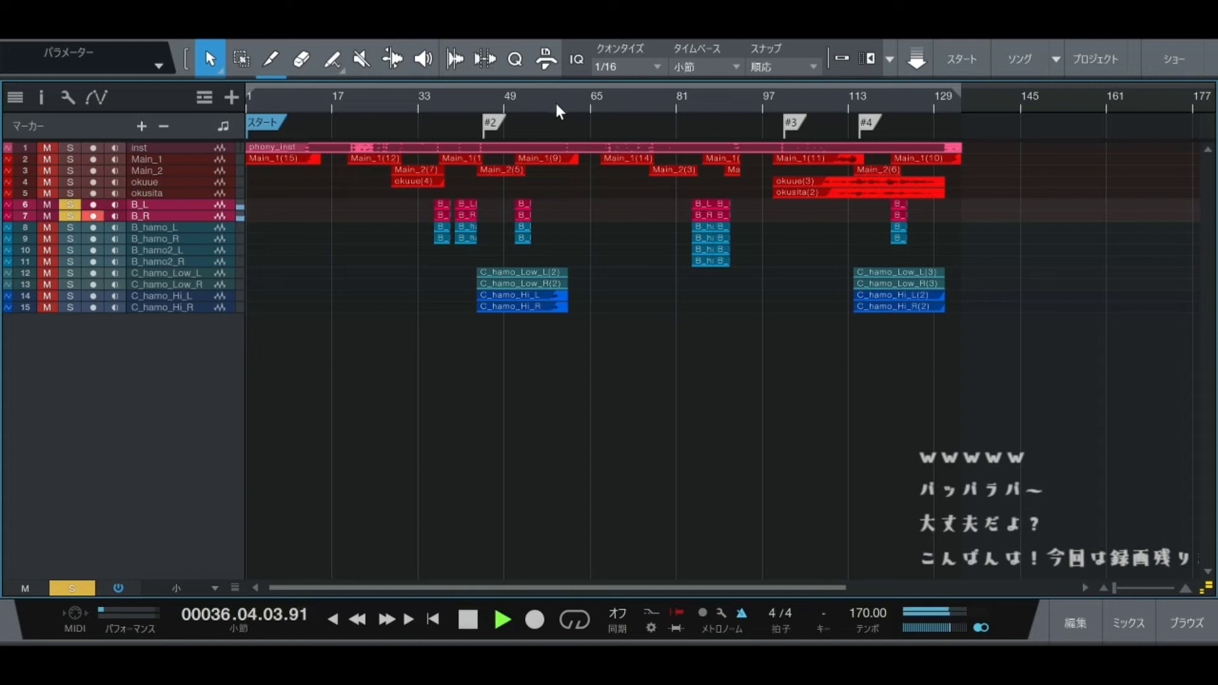
{"action": "key", "text": "space"}
{"action": "key", "text": "s"}
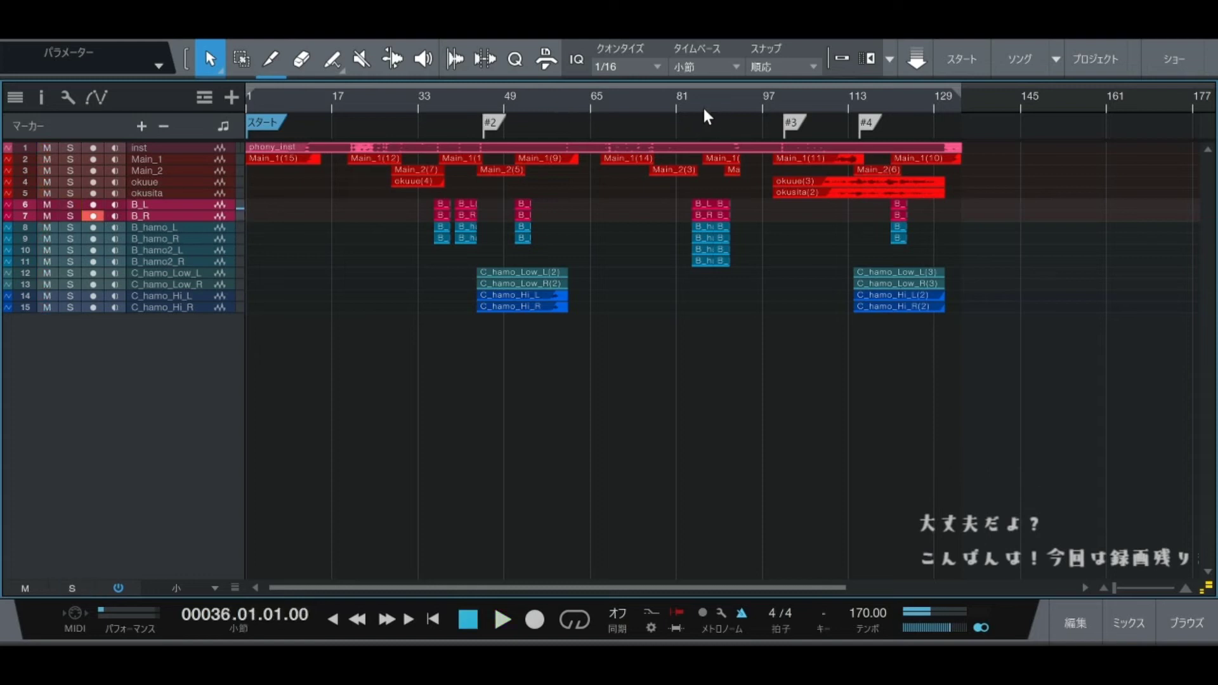
Step: Return the playback position to bar 84, listen briefly to B_L and B_R soloed for comparison, and turn their solo off
{"action": "left_click", "coordinate": [692, 101]}
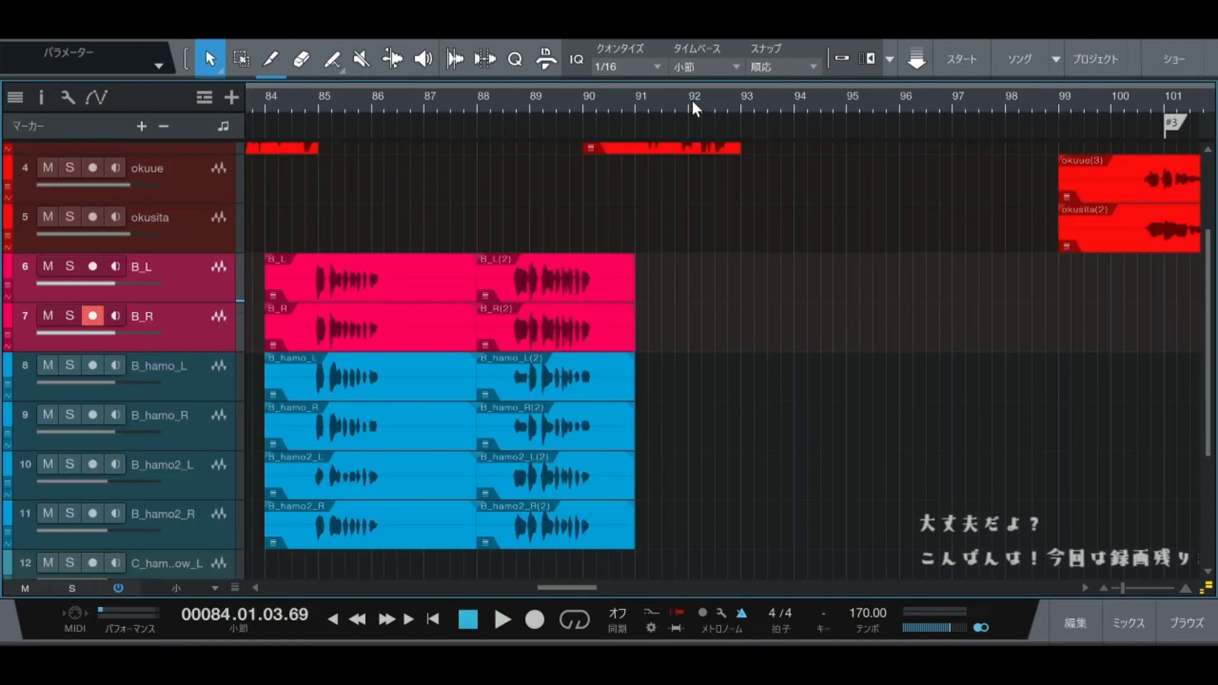
{"action": "key", "text": "space"}
{"action": "key", "text": "space"}
{"action": "key", "text": "s"}
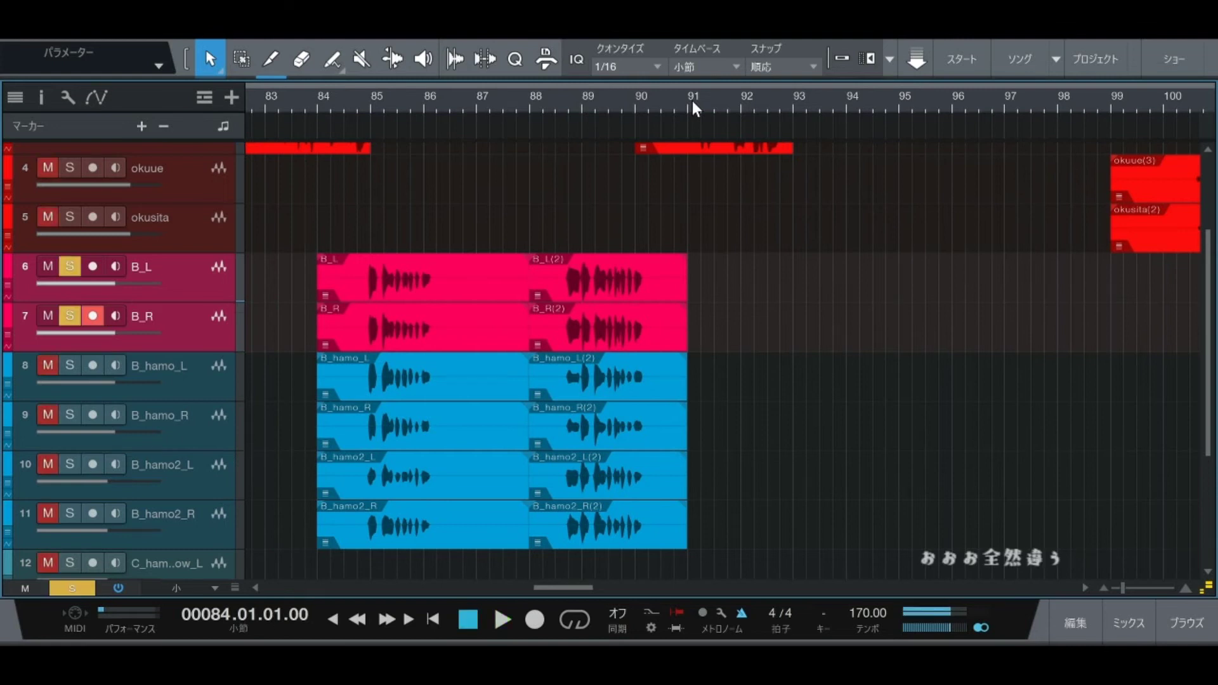
{"action": "key", "text": "space"}
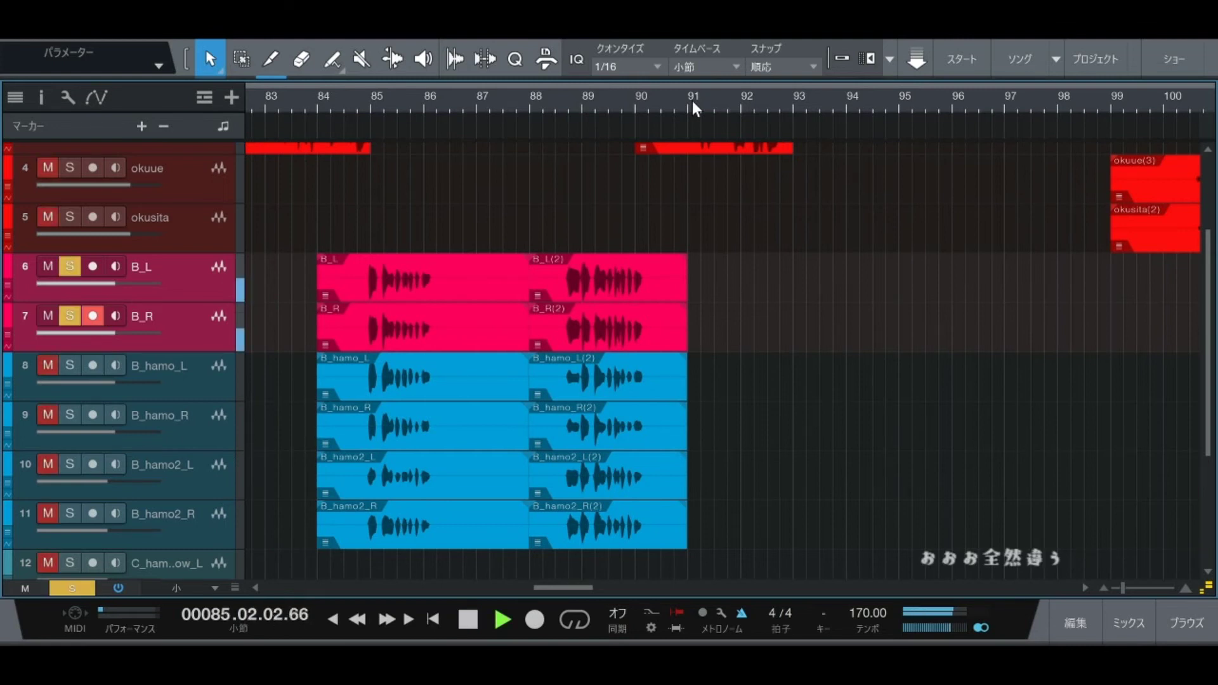
{"action": "key", "text": "space"}
{"action": "key", "text": "s"}
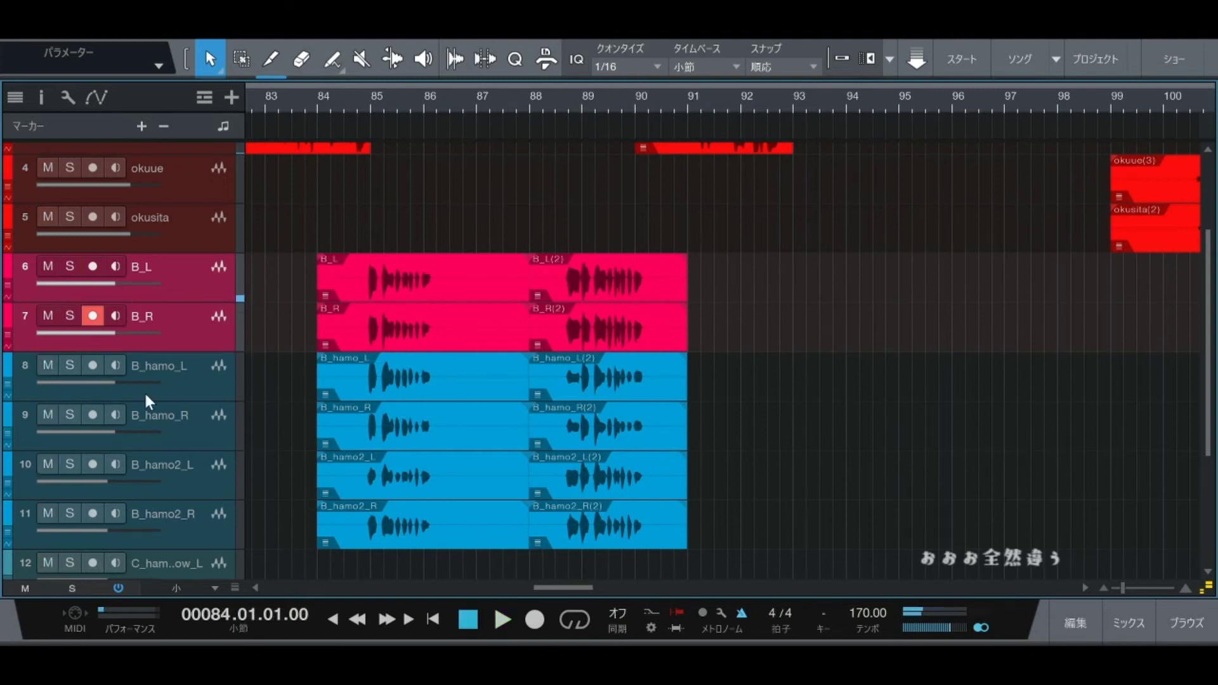
Step: Solo the B_hamo_L and B_hamo_R harmony tracks, listen to them from bar 84, and turn their solo off
{"action": "left_click", "coordinate": [194, 398]}
{"action": "left_click", "coordinate": [193, 424], "text": "shift"}
{"action": "key", "text": "s"}
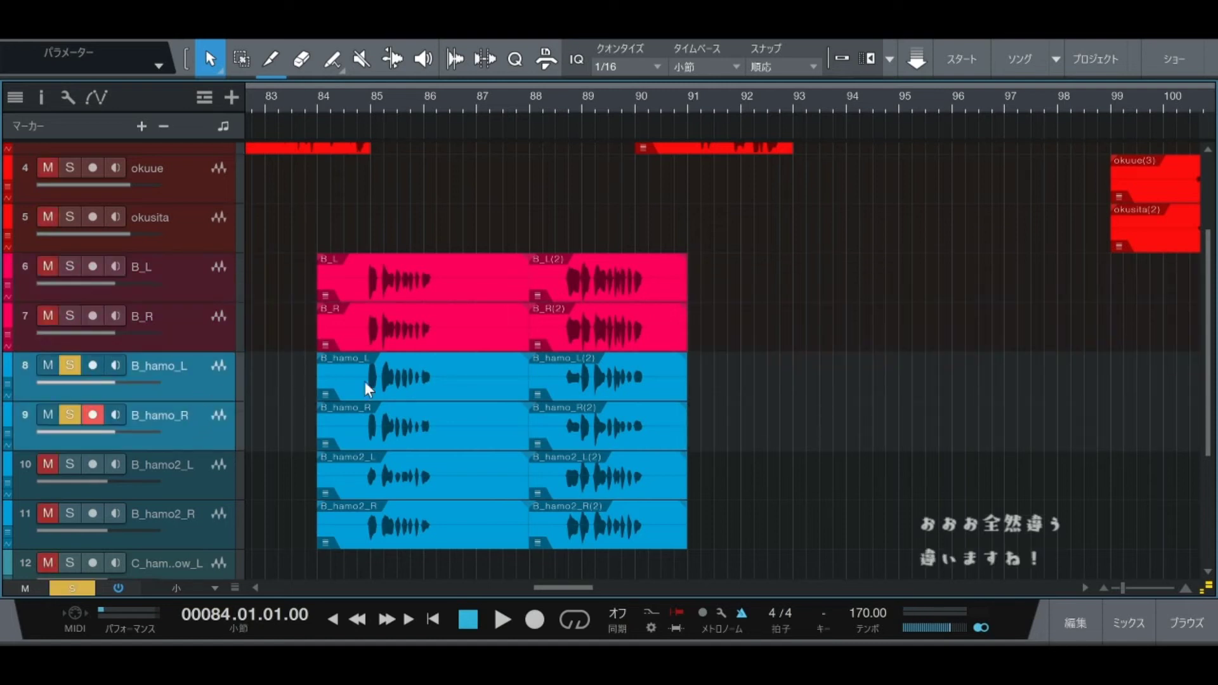
{"action": "key", "text": "space"}
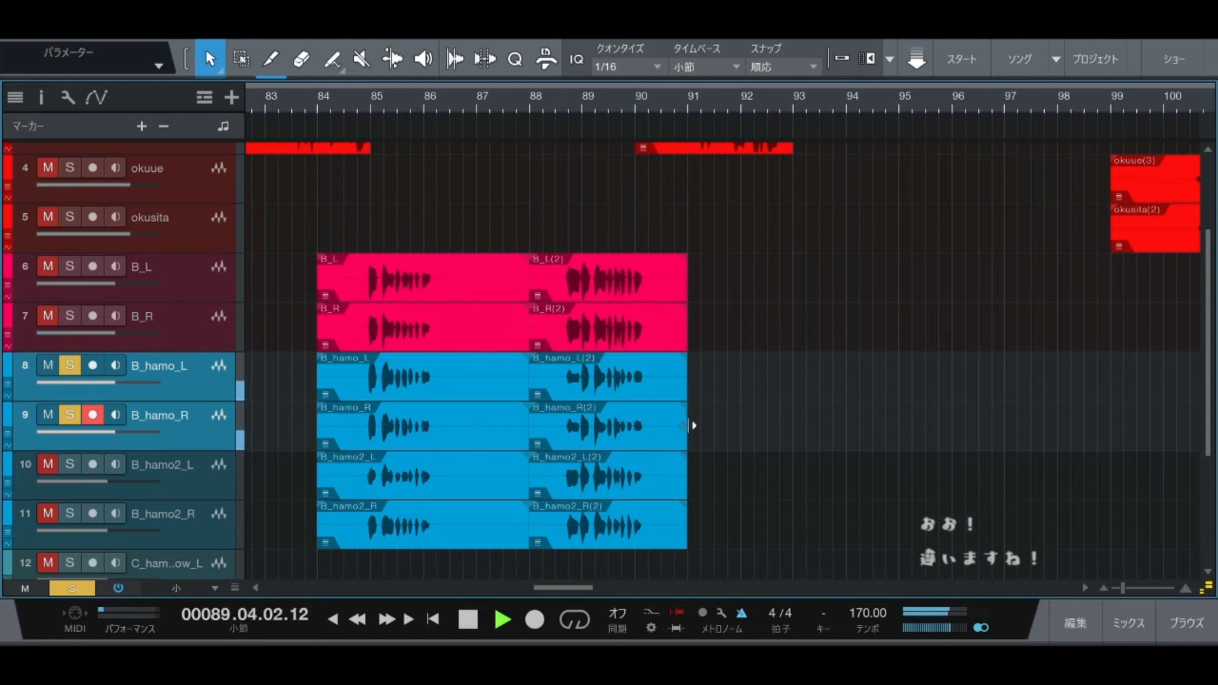
{"action": "key", "text": "space"}
{"action": "key", "text": "s"}
Step: Solo the B_hamo2_L and B_hamo2_R harmony tracks, listen briefly from bar 84, and turn their solo off
{"action": "left_click", "coordinate": [215, 483]}
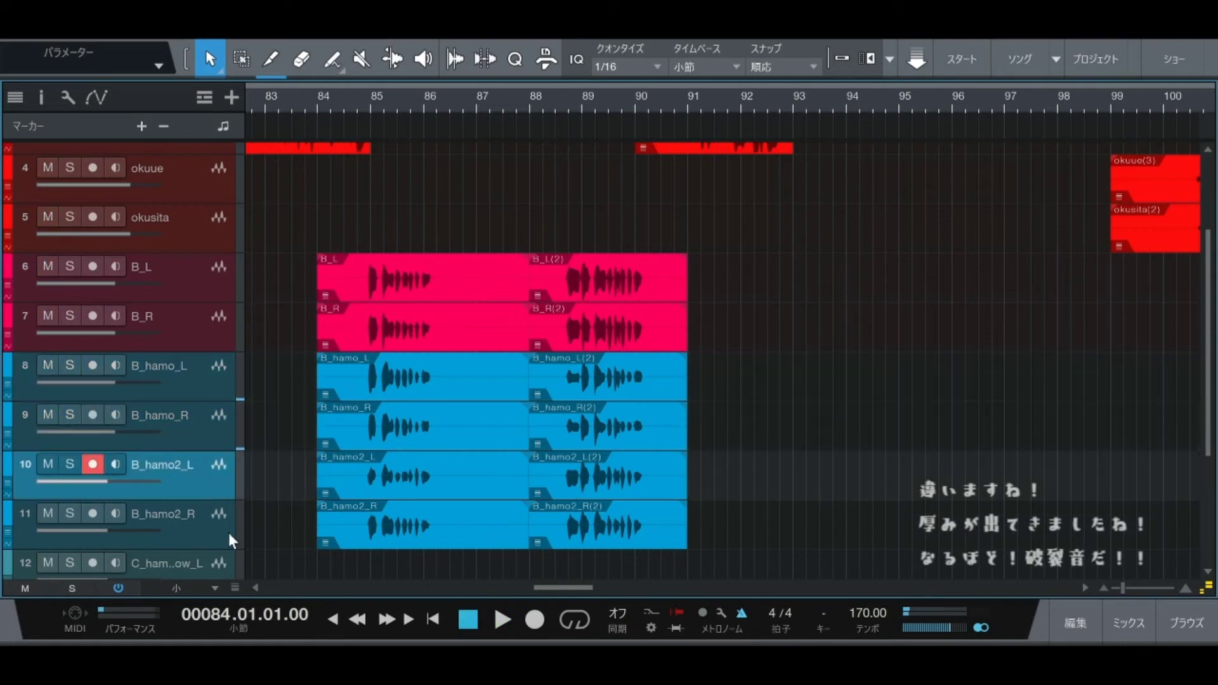
{"action": "left_click", "coordinate": [193, 536], "text": "shift"}
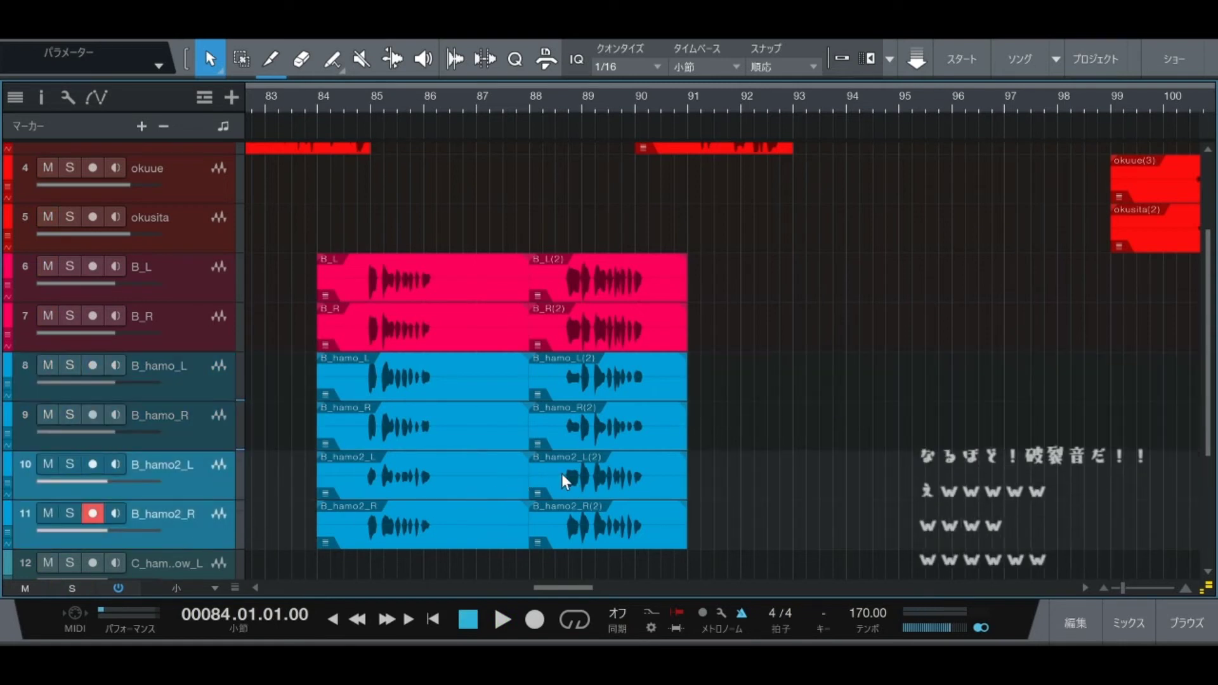
{"action": "key", "text": "s"}
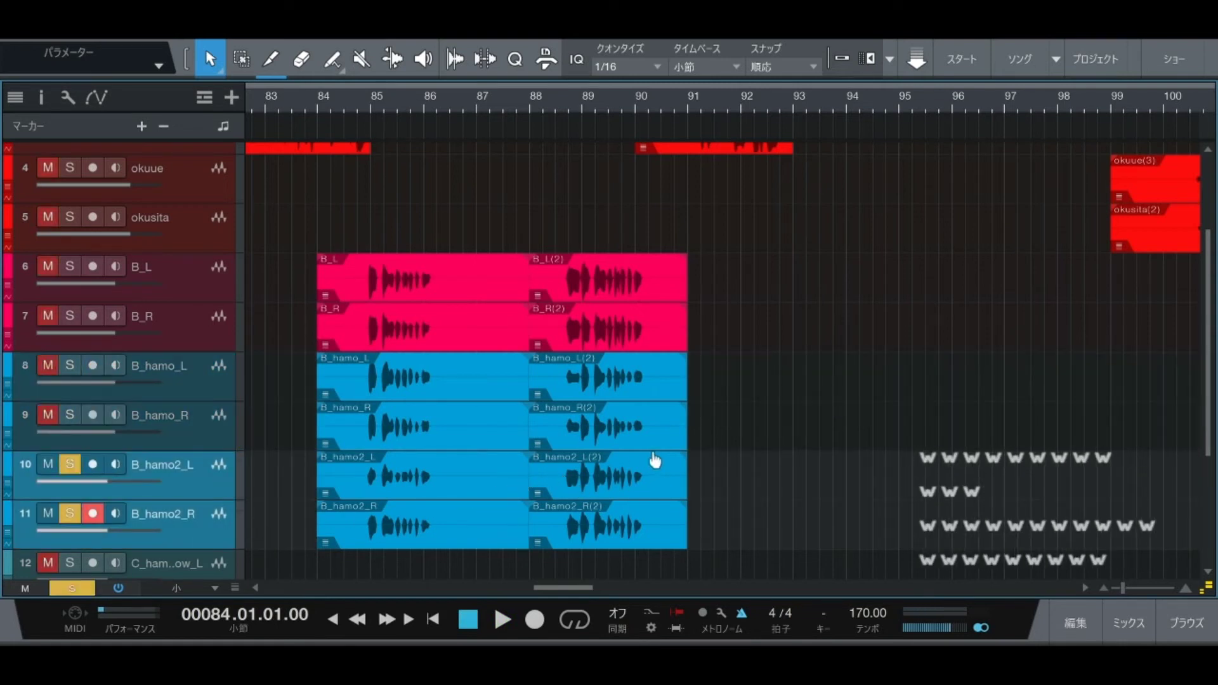
{"action": "key", "text": "space"}
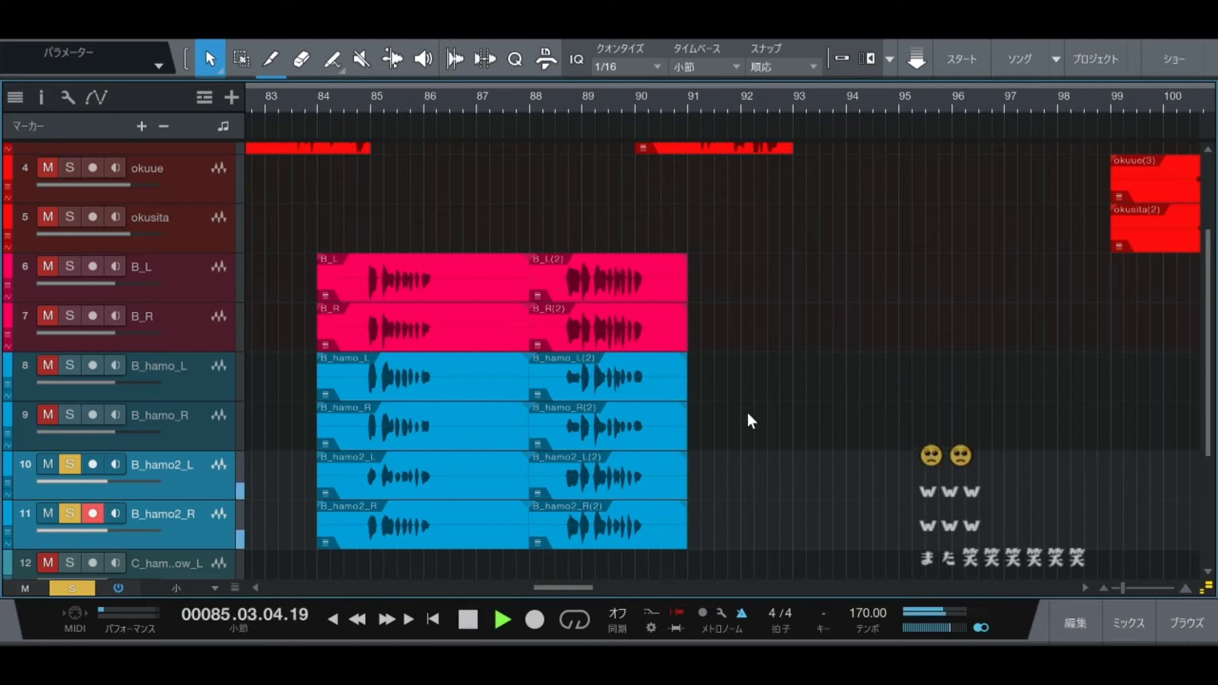
{"action": "key", "text": "space"}
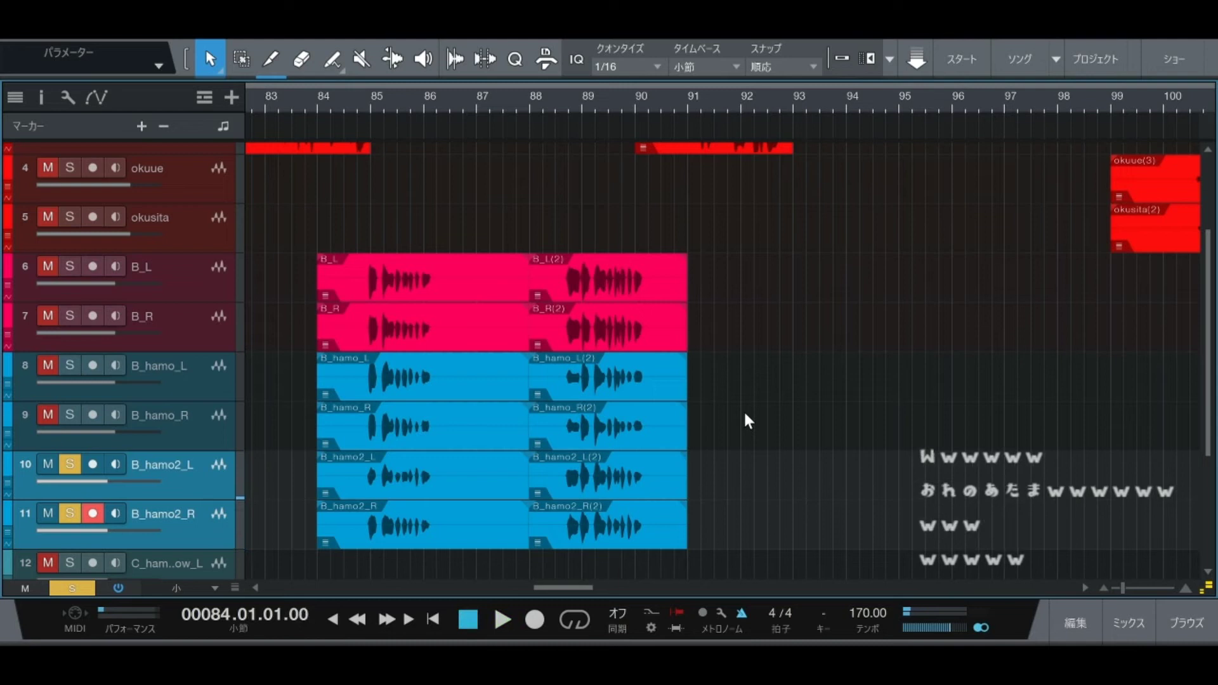
{"action": "key", "text": "shift+s"}
Step: Solo all six tracks from B_L to B_hamo2_R, listen to them together from bar 84, and turn their solo off
{"action": "left_click", "coordinate": [186, 286], "text": "shift"}
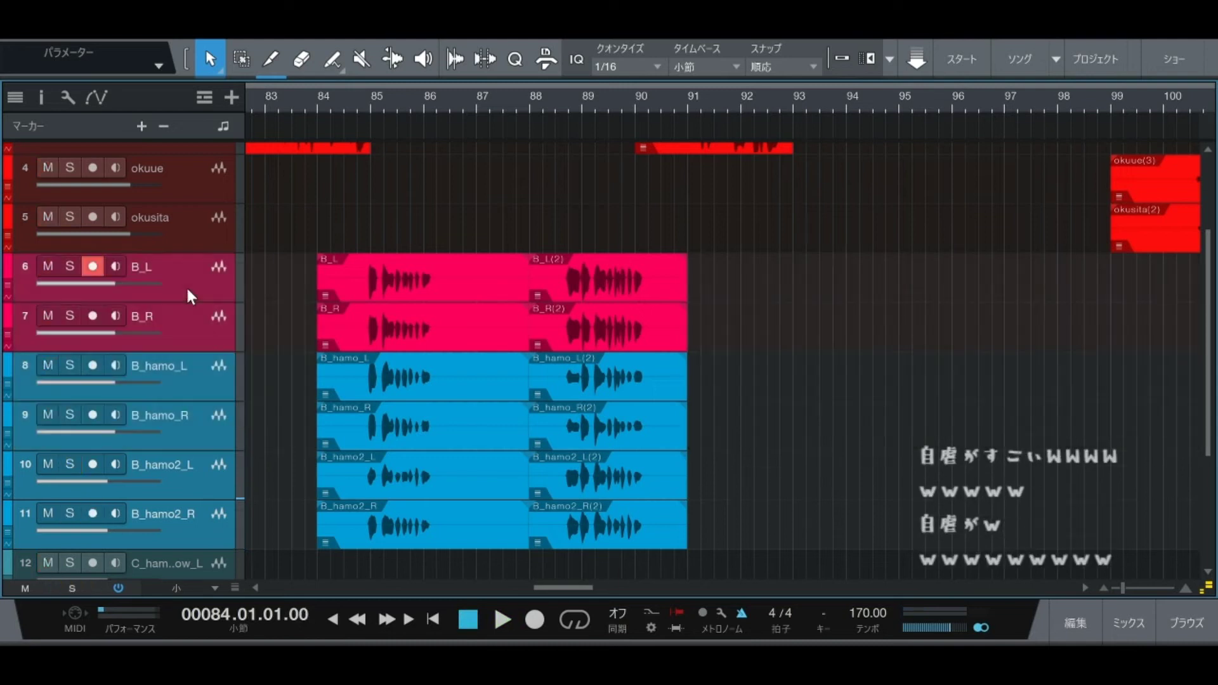
{"action": "key", "text": "s"}
{"action": "key", "text": "space"}
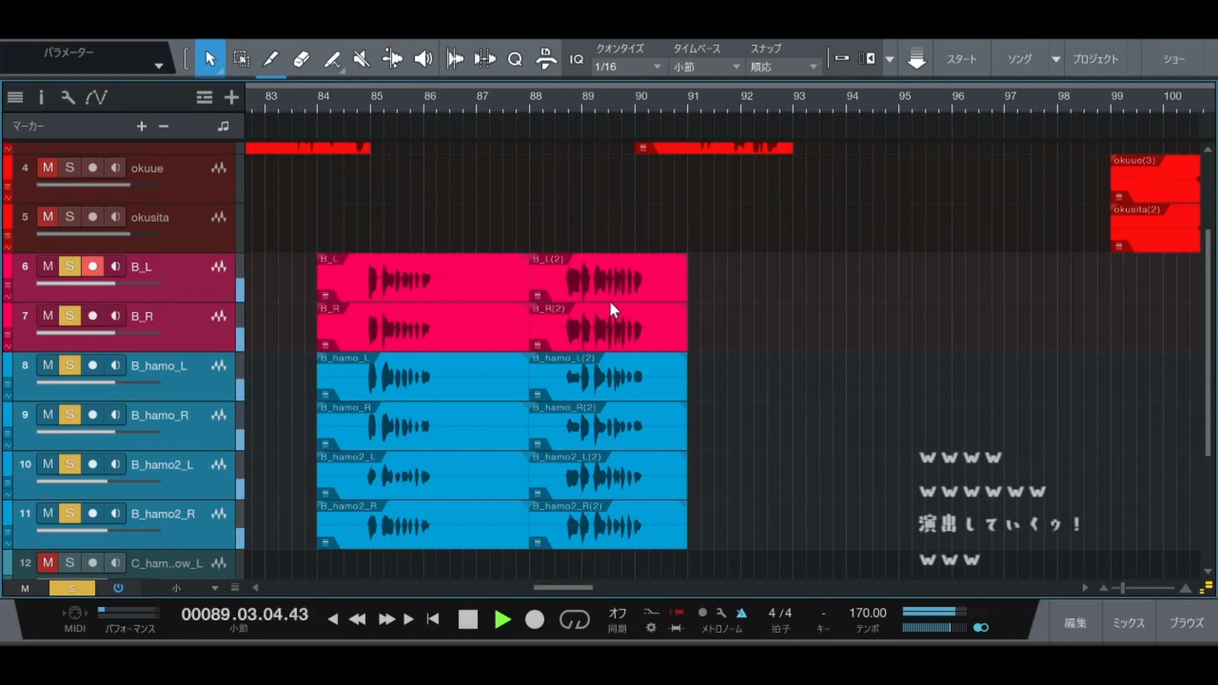
{"action": "key", "text": "space"}
{"action": "key", "text": "shift+s"}
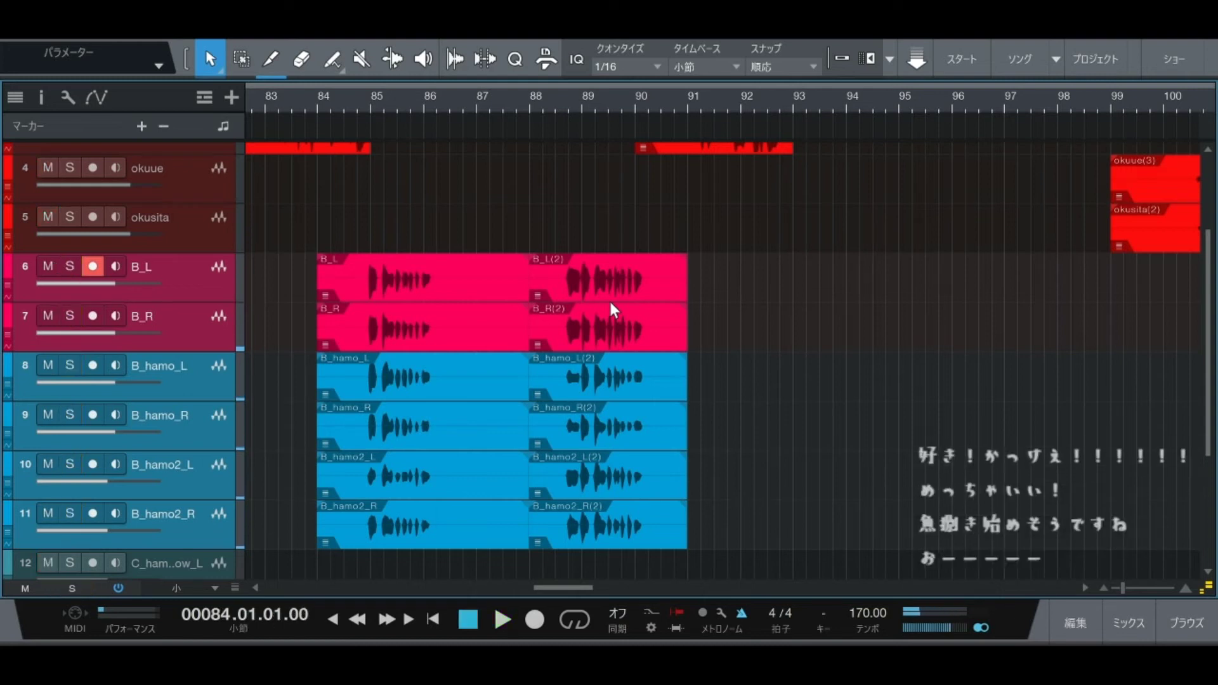
Step: Solo Main_1 together with B_L and B_R and listen to the three tracks from bar 84
{"action": "scroll", "coordinate": [610, 304], "scroll_direction": "up", "scroll_amount": 2}
{"action": "left_click", "coordinate": [202, 405]}
{"action": "scroll", "coordinate": [203, 403], "scroll_direction": "up", "scroll_amount": 1}
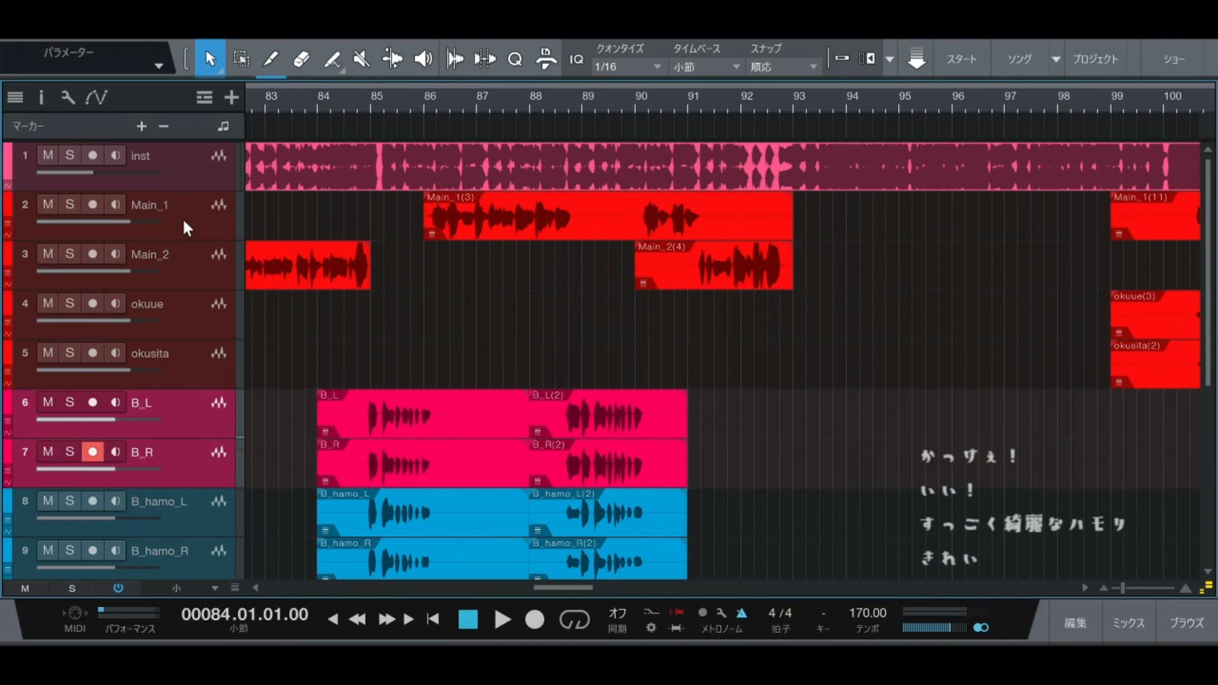
{"action": "left_click", "coordinate": [203, 219]}
{"action": "key", "text": "s"}
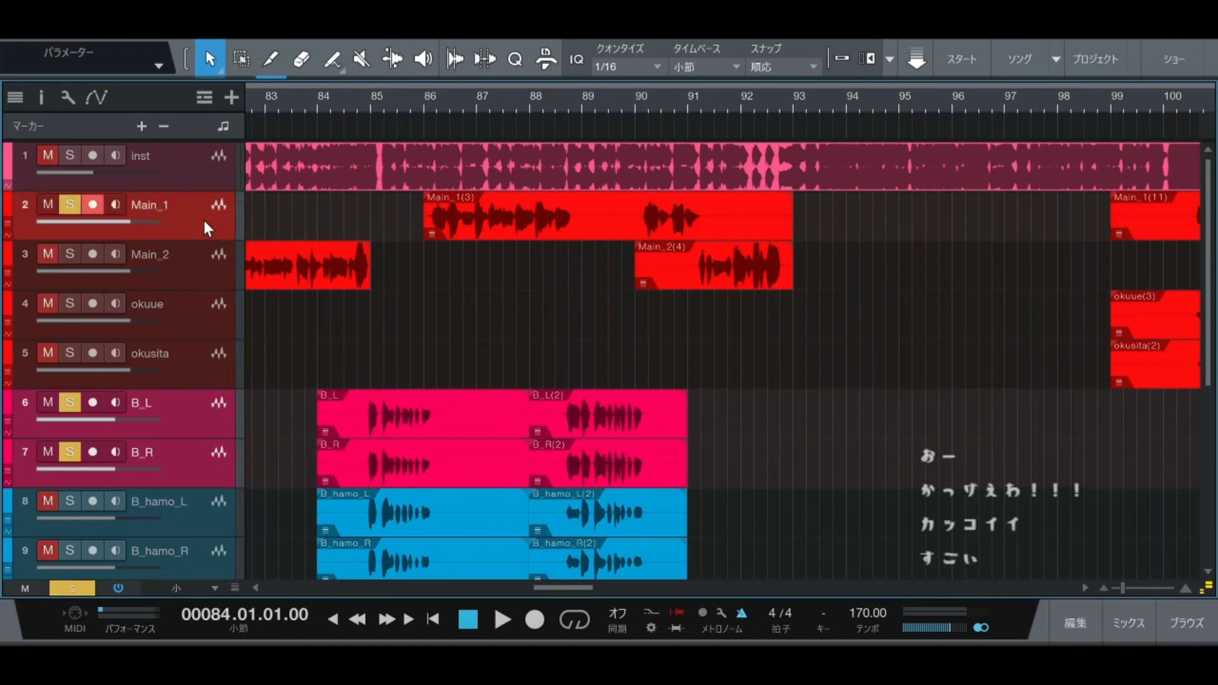
{"action": "key", "text": "space"}
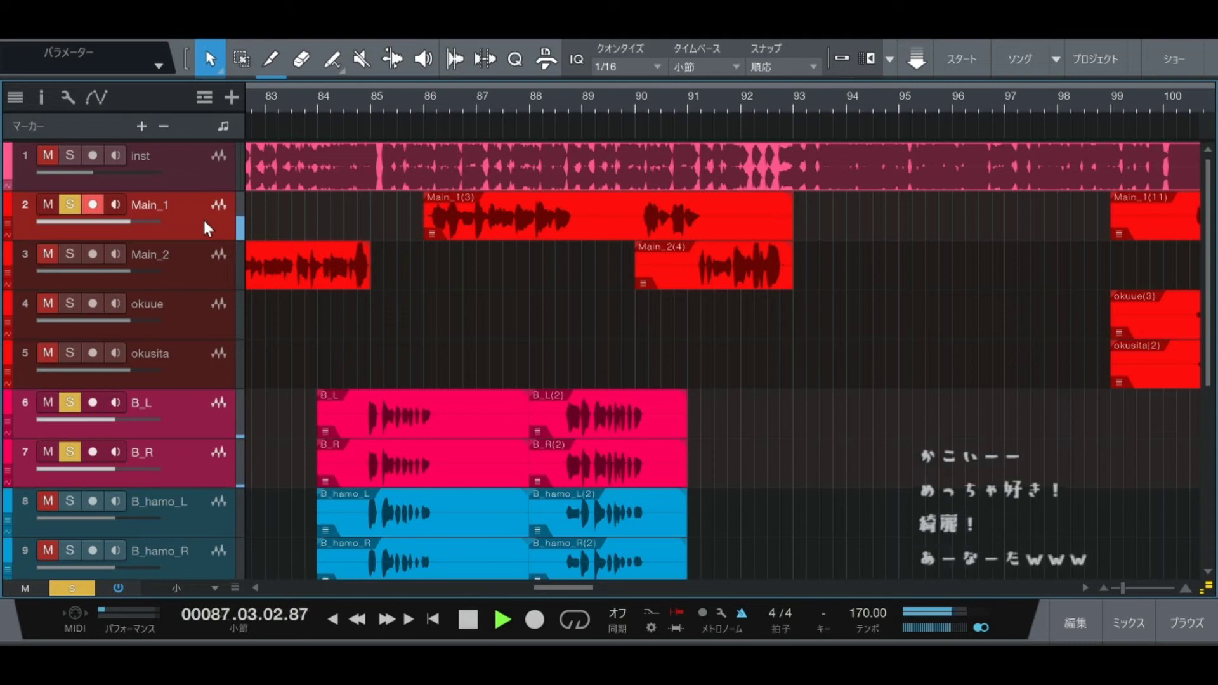
{"action": "key", "text": "space"}
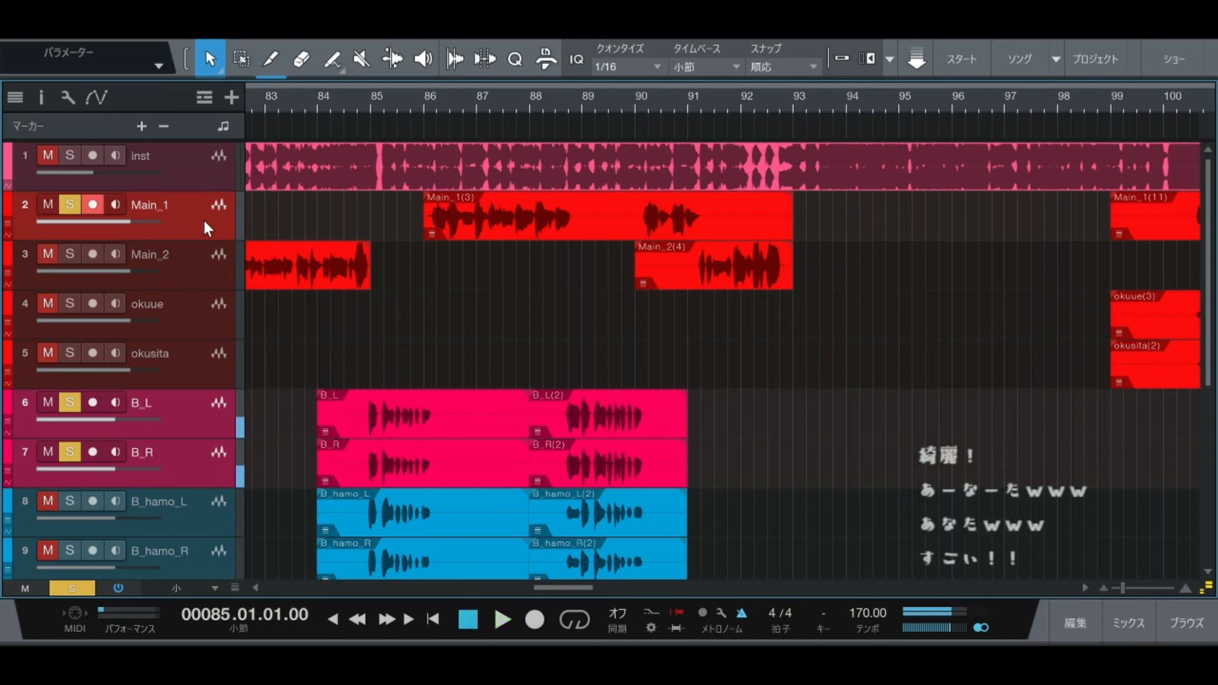
Step: Move the playback position to bar 90 and remove B_L and B_R from the solo, keeping only Main_1 soloed
{"action": "key", "text": "KP_Add"}
{"action": "key", "text": "KP_Add"}
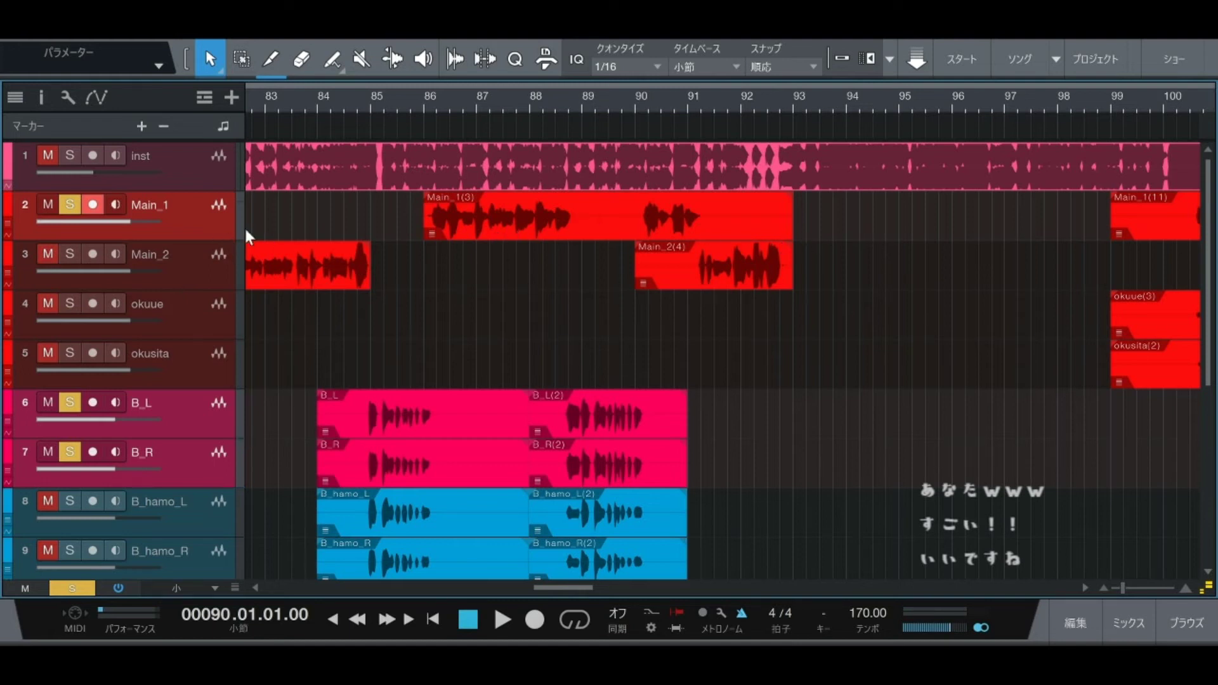
{"action": "key", "text": "s"}
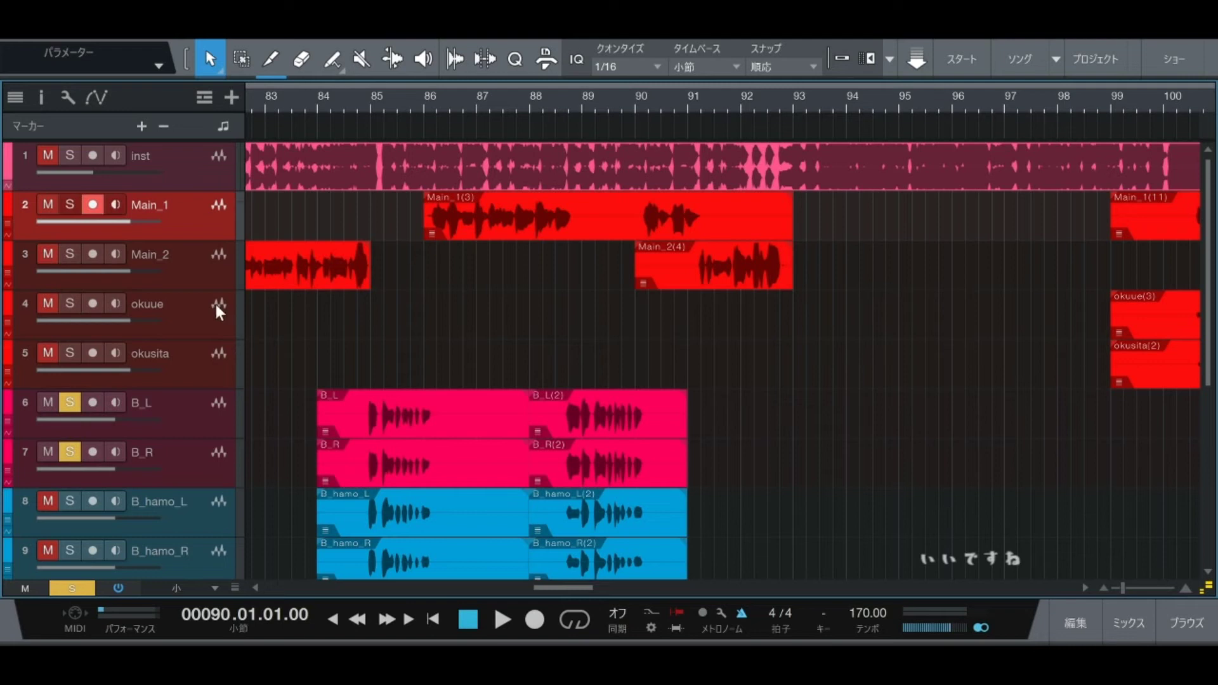
{"action": "key", "text": "s"}
{"action": "left_click", "coordinate": [168, 412]}
{"action": "key", "text": "s"}
{"action": "left_click", "coordinate": [165, 458]}
{"action": "key", "text": "s"}
{"action": "left_click", "coordinate": [201, 212]}
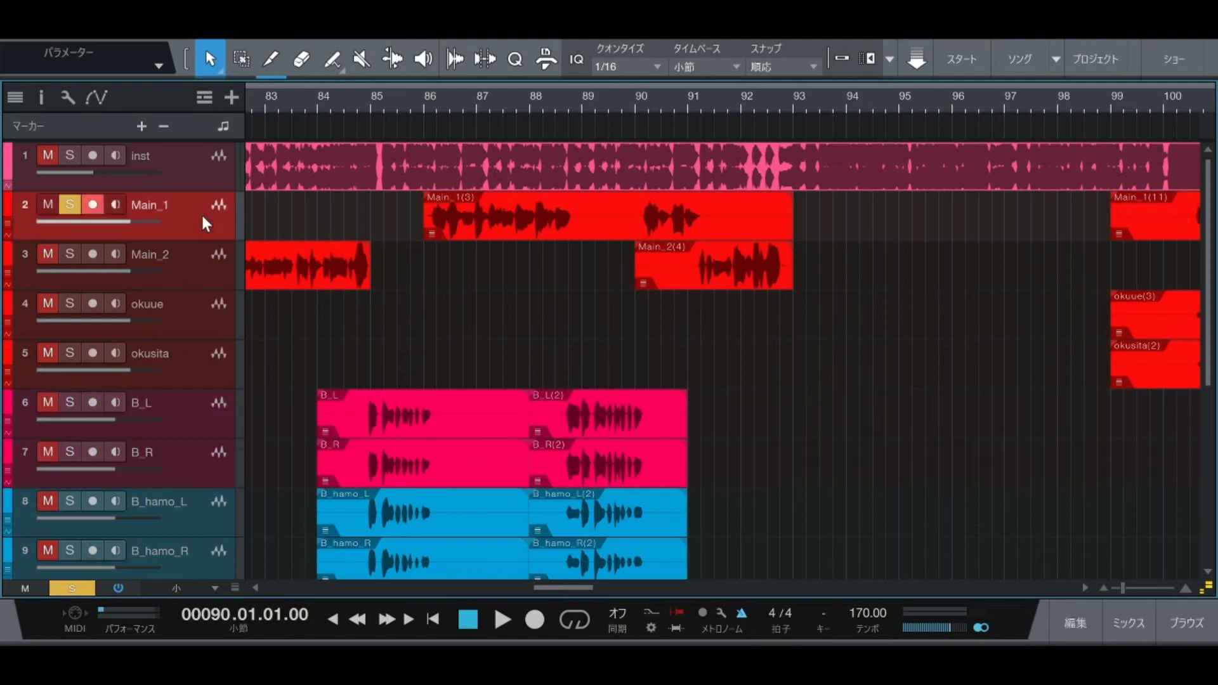
Step: Listen to the soloed Main_1 track from bar 90 twice, stopping playback each time
{"action": "key", "text": "s"}
{"action": "key", "text": "s"}
{"action": "key", "text": "space"}
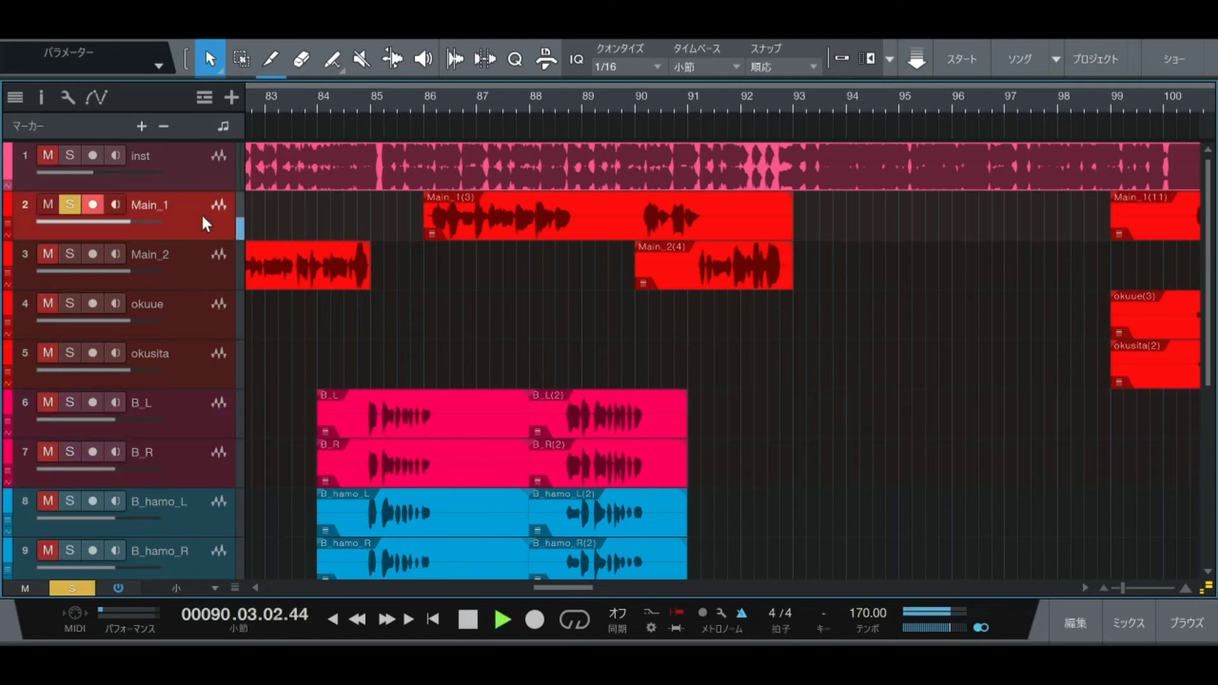
{"action": "key", "text": "space"}
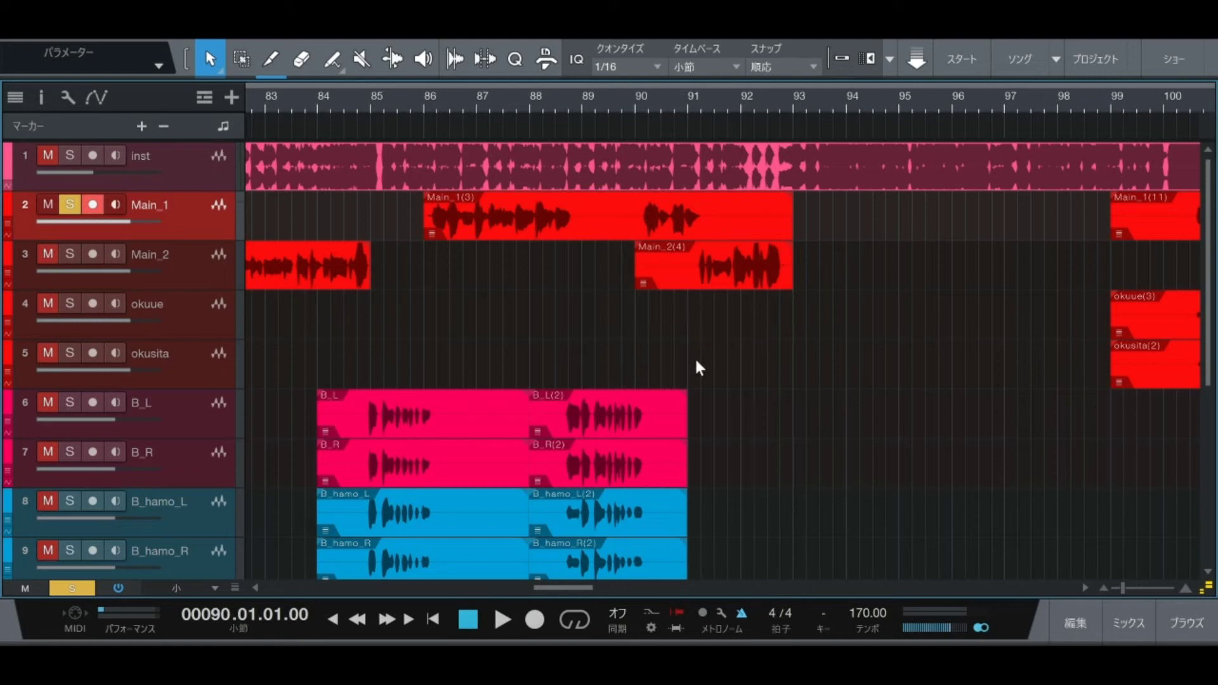
{"action": "key", "text": "space"}
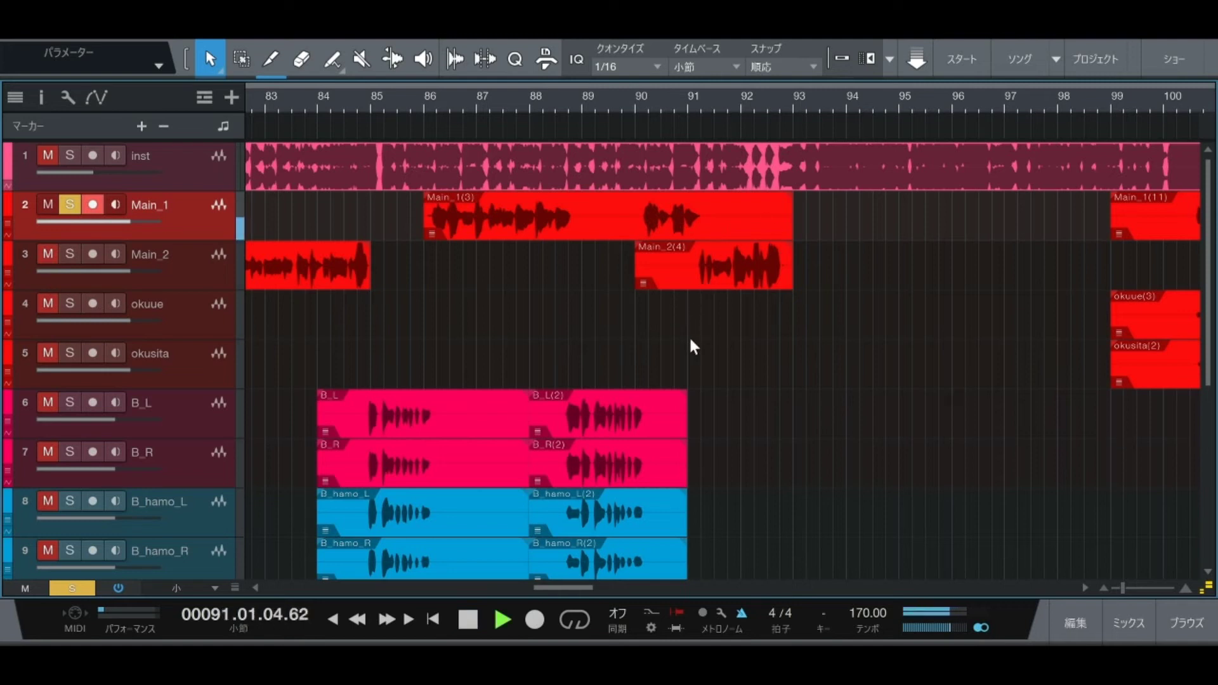
{"action": "key", "text": "space"}
Step: Listen to the soloed Main_1 track from bar 86 and turn its solo off
{"action": "key", "text": "s"}
{"action": "key", "text": "s"}
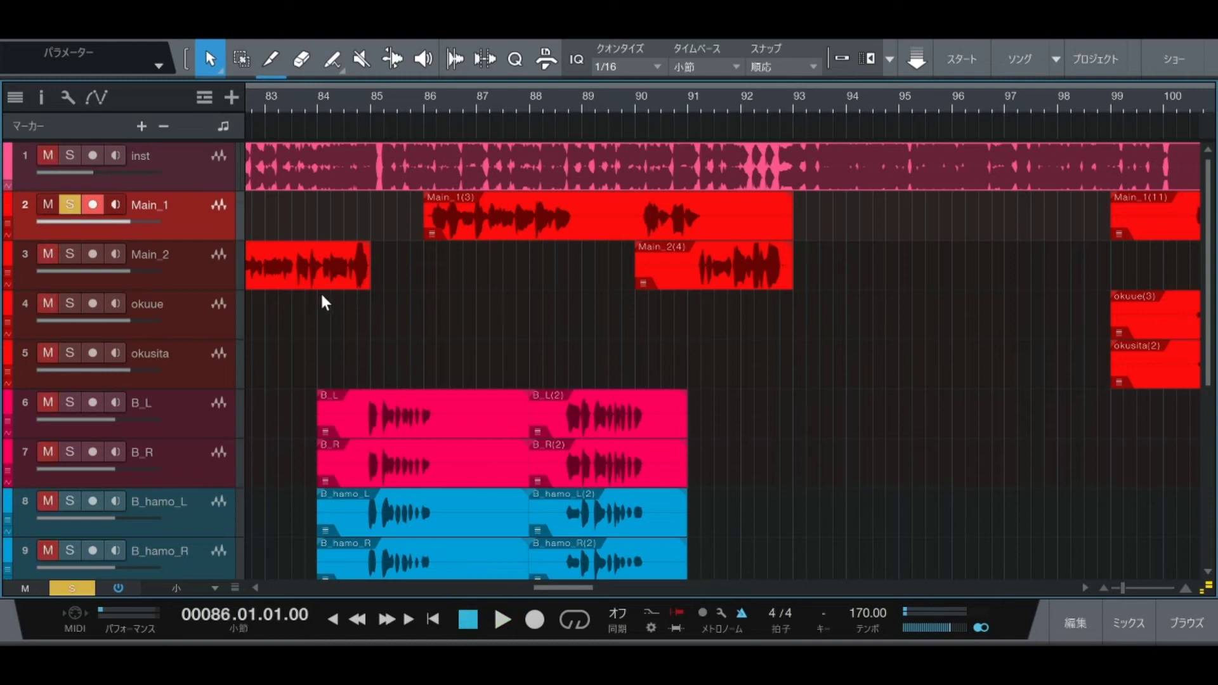
{"action": "key", "text": "space"}
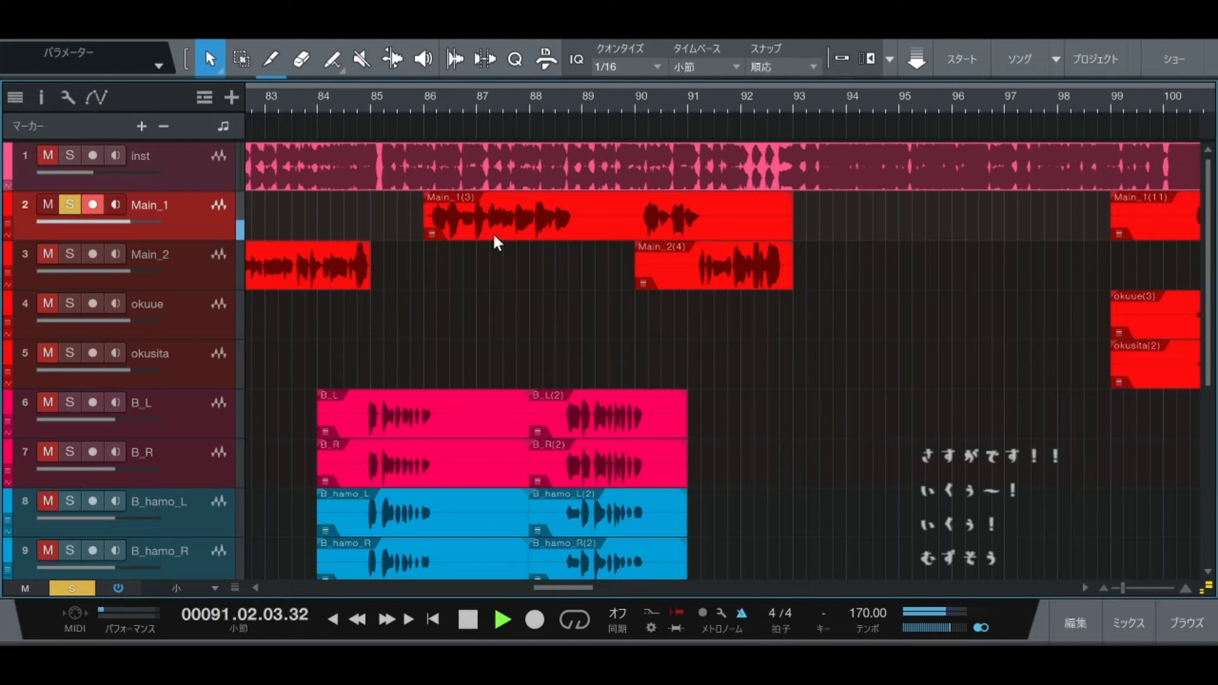
{"action": "key", "text": "space"}
{"action": "key", "text": "s"}
Step: Solo the Main_2 track and listen to it from bar 91
{"action": "left_click", "coordinate": [214, 264]}
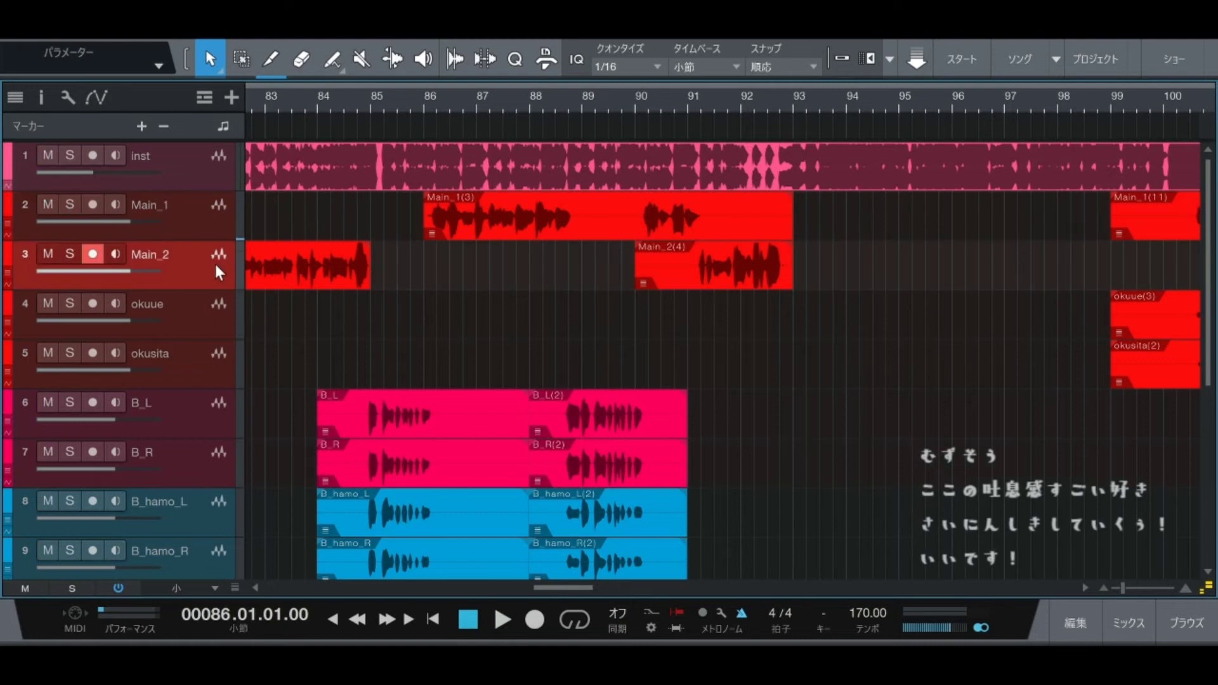
{"action": "key", "text": "s"}
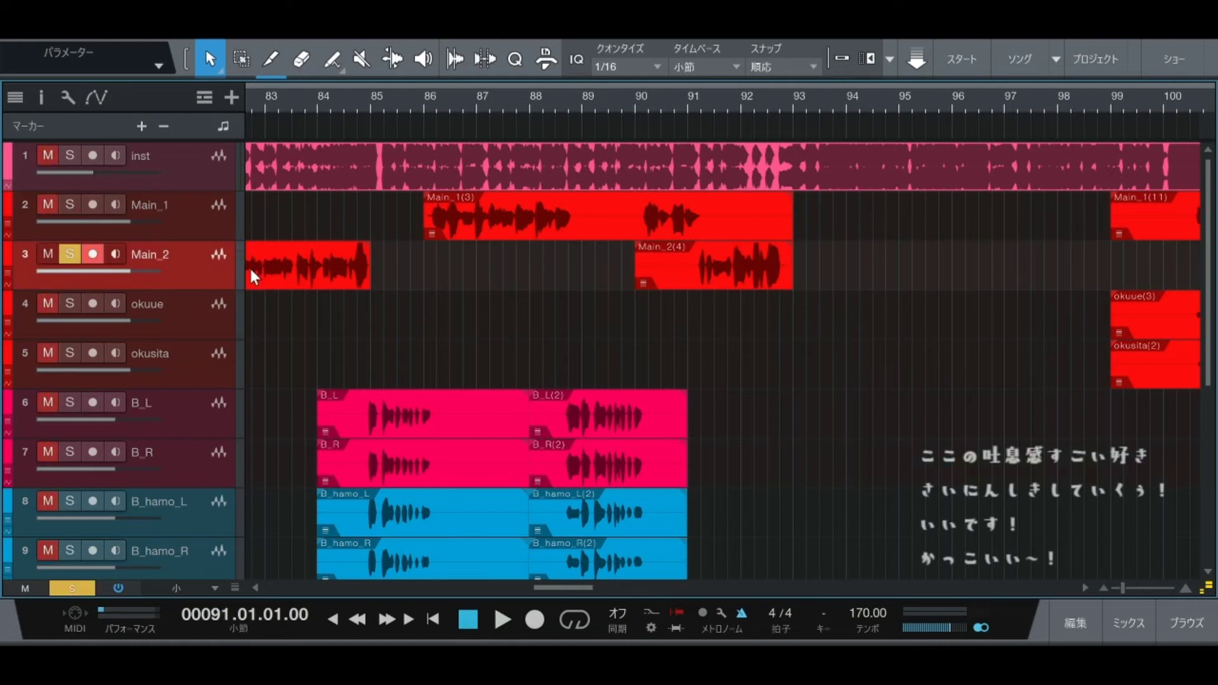
{"action": "key", "text": "space"}
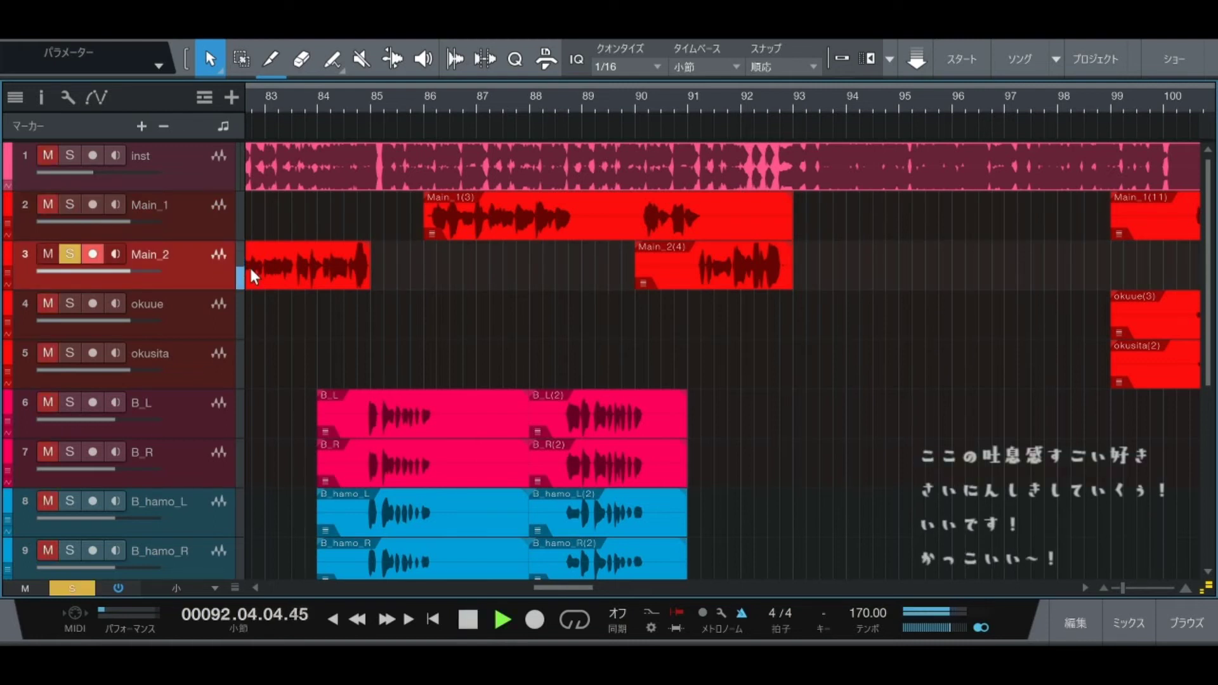
{"action": "key", "text": "space"}
{"action": "key", "text": "s"}
{"action": "key", "text": "s"}
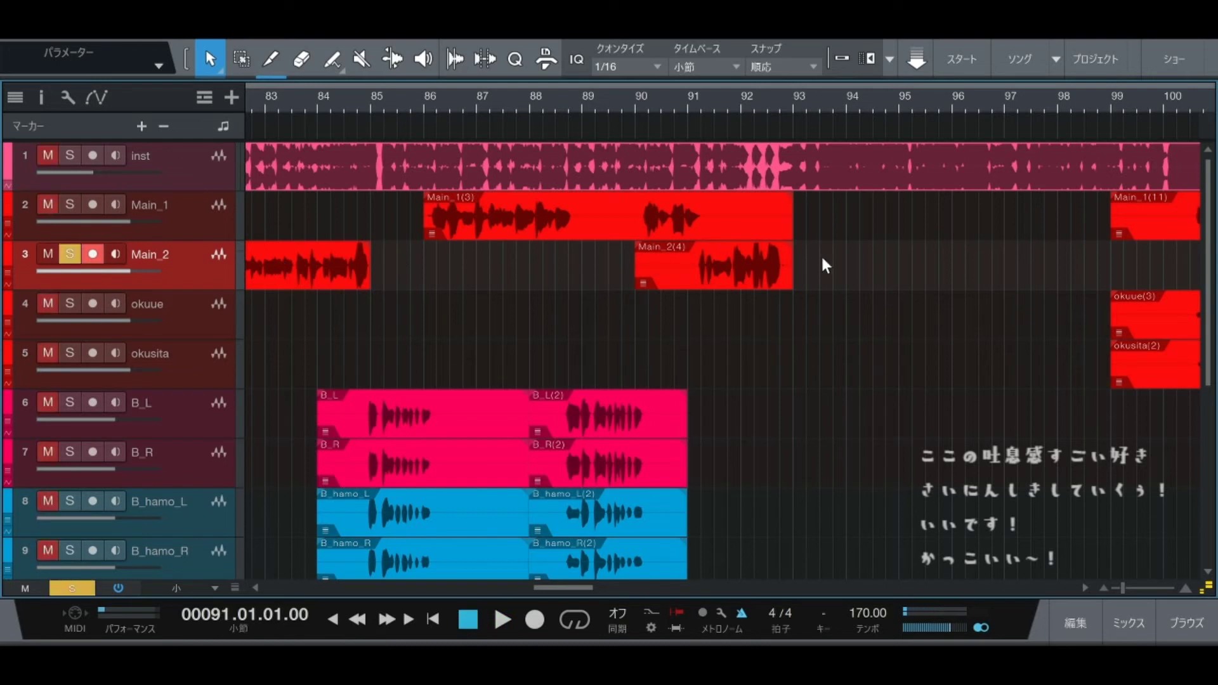
Step: Check the end of the Main_2(4) clip up close and replay the soloed phrase from bar 91
{"action": "scroll", "coordinate": [820, 97], "scroll_direction": "up", "scroll_amount": 5}
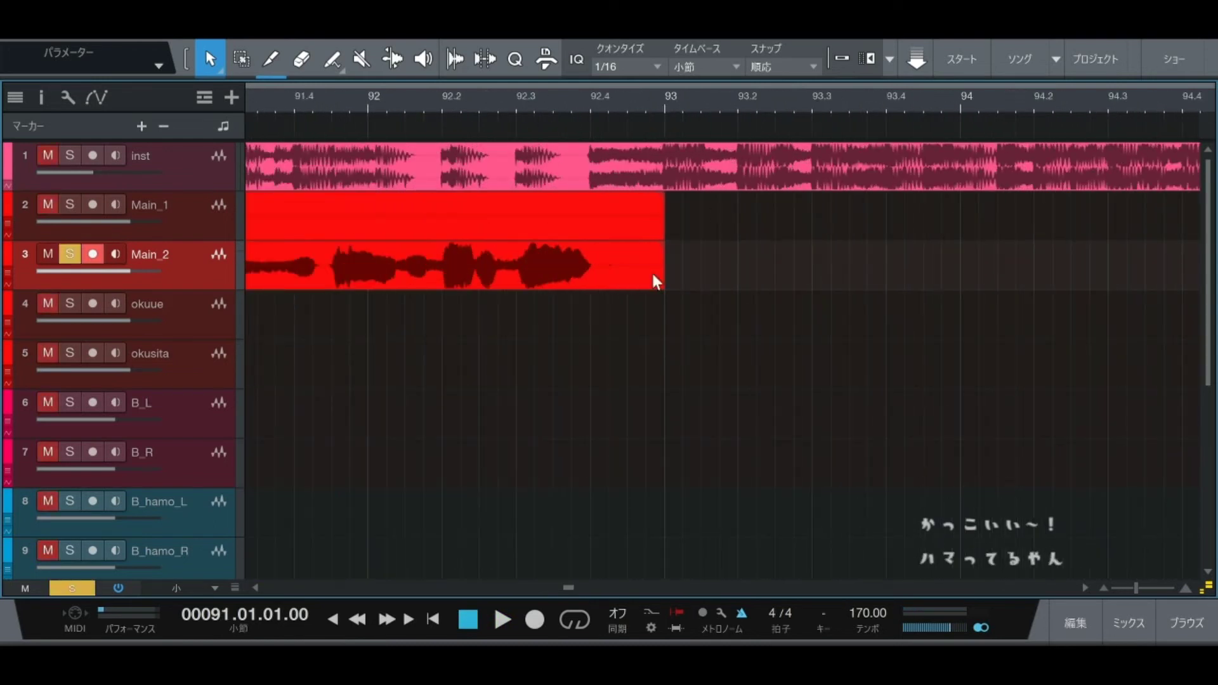
{"action": "key", "text": "space"}
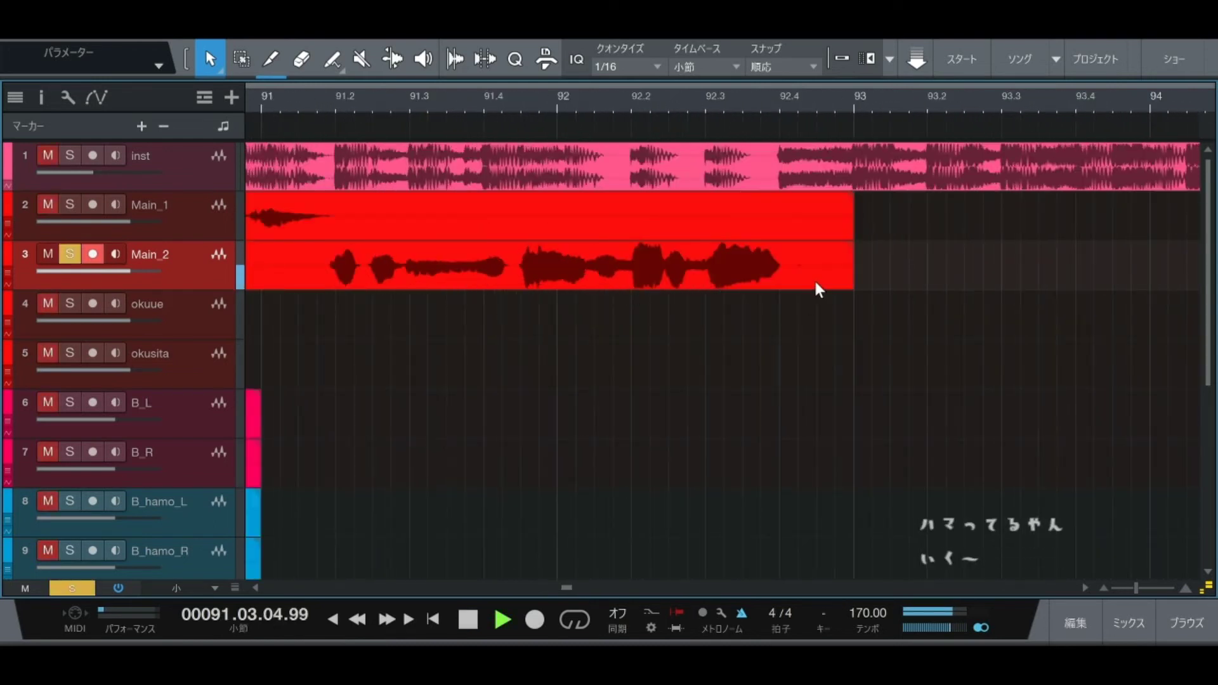
{"action": "key", "text": "space"}
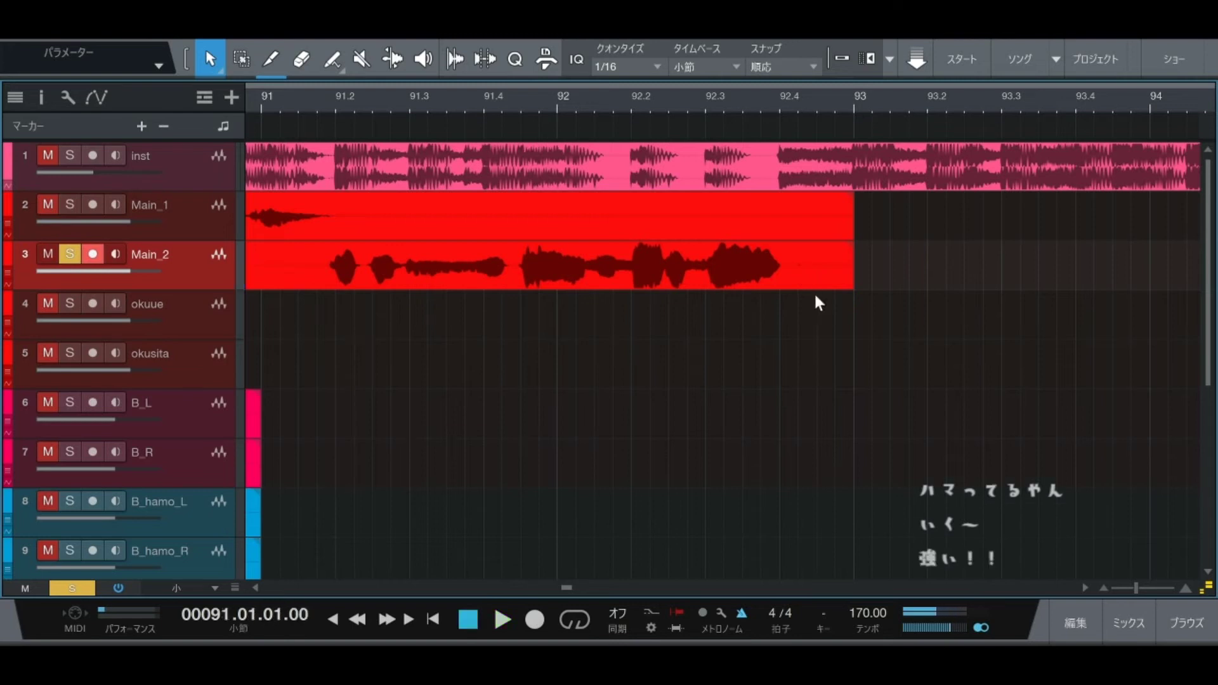
Step: Trim the end of the Main_2(4) clip back to just past beat 92.4, listen from bar 91, and turn the Main_2 solo off
{"action": "scroll", "coordinate": [1198, 567], "scroll_direction": "up", "scroll_amount": 4}
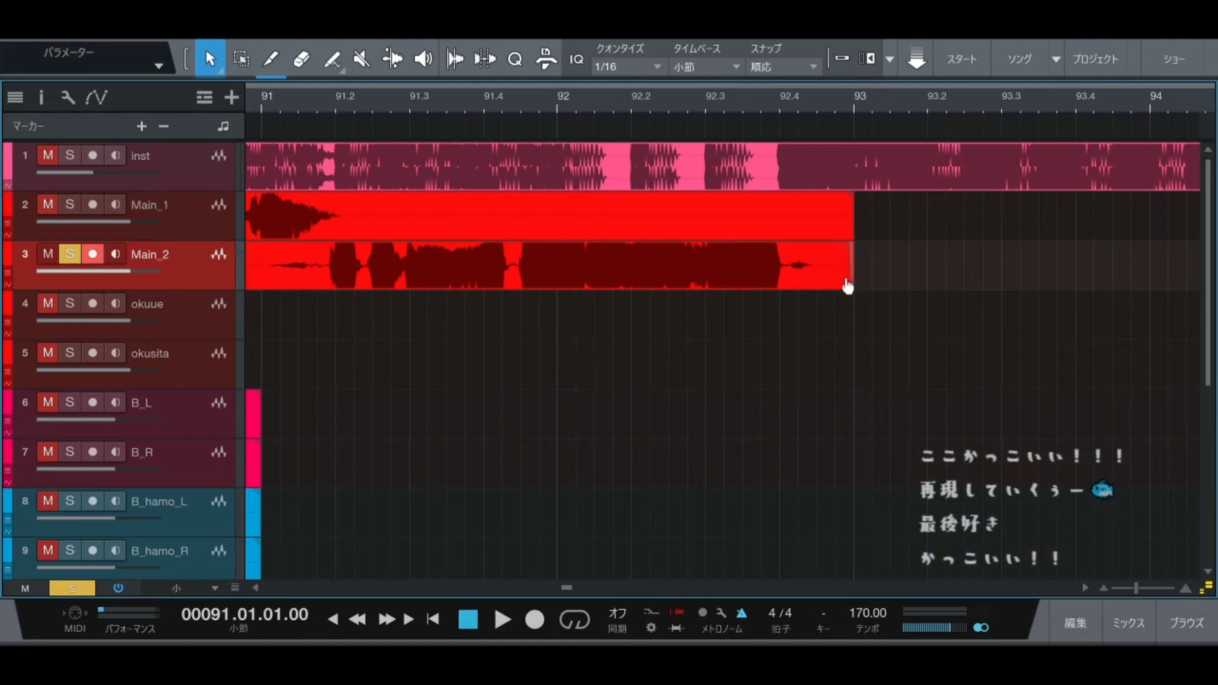
{"action": "left_click_drag", "start_coordinate": [848, 274], "coordinate": [788, 319]}
{"action": "key", "text": "space"}
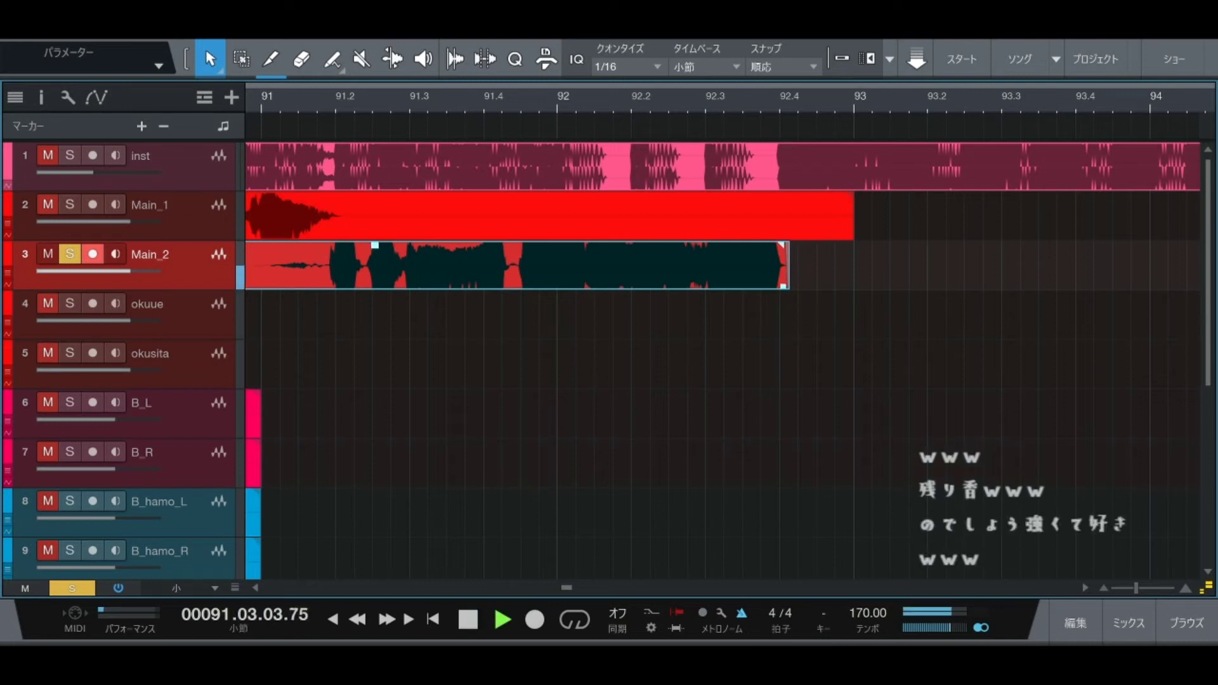
{"action": "key", "text": "space"}
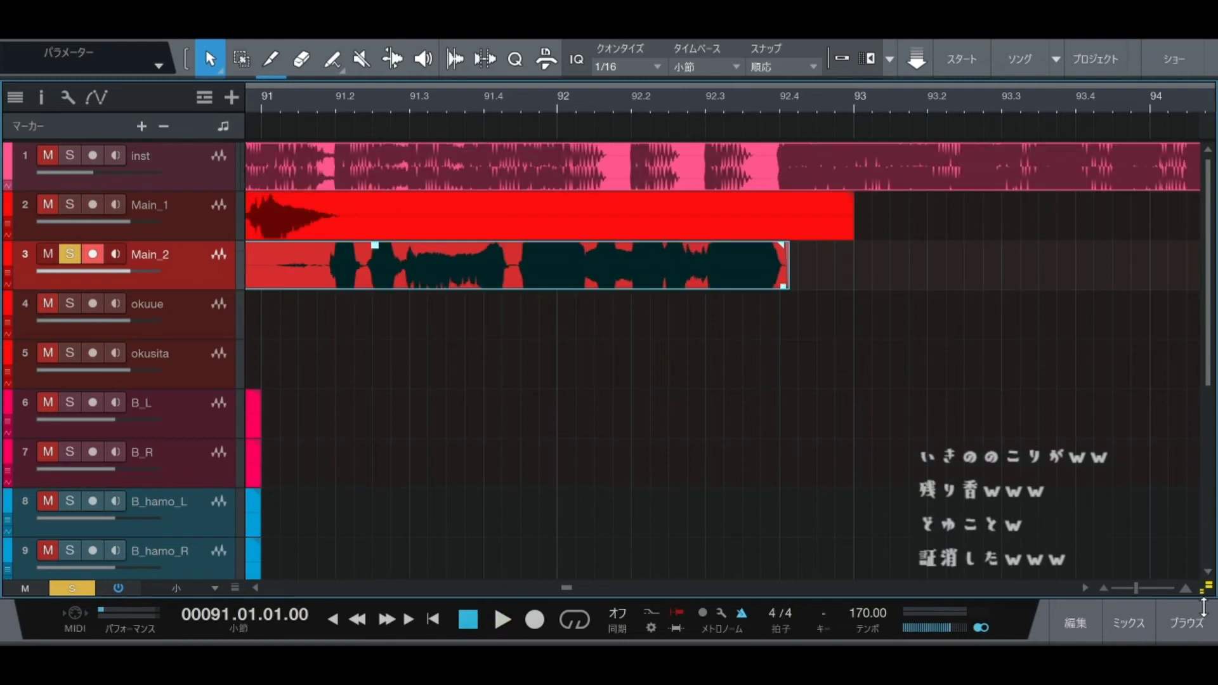
{"action": "key", "text": "s"}
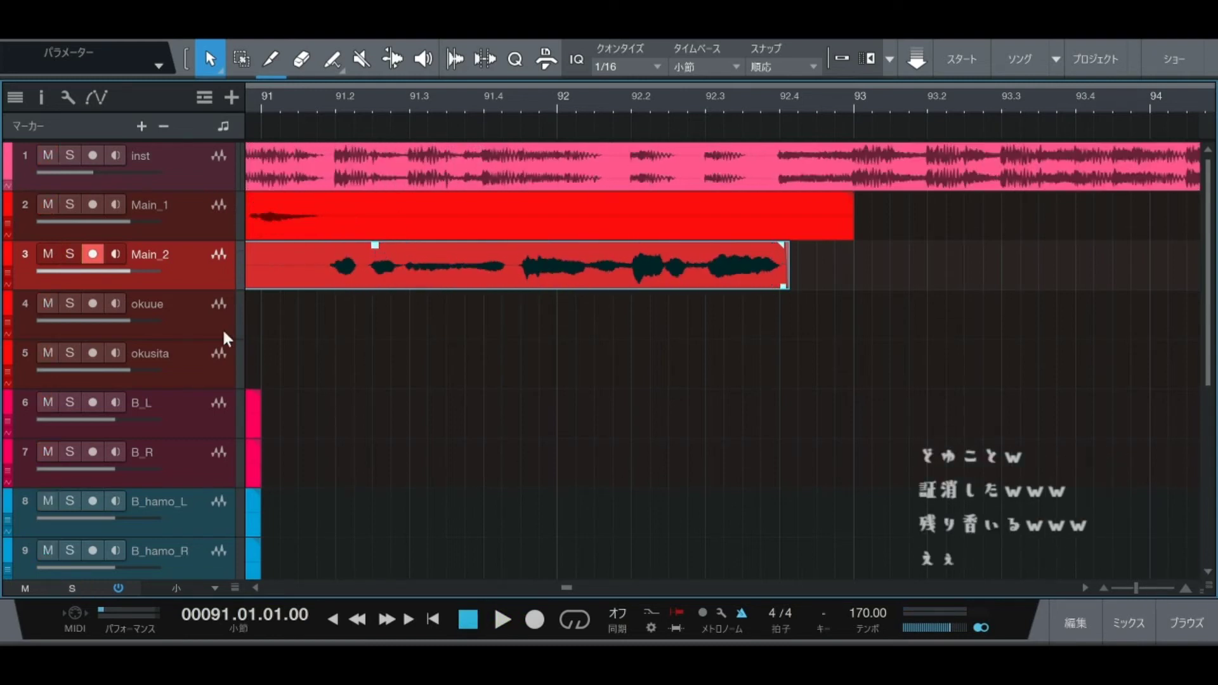
Step: Deselect the trimmed clip and play the full mix from bar 93 while looking over the upcoming vocal clips
{"action": "scroll", "coordinate": [523, 101], "scroll_direction": "down", "scroll_amount": 5}
{"action": "scroll", "coordinate": [523, 101], "scroll_direction": "up", "scroll_amount": 3}
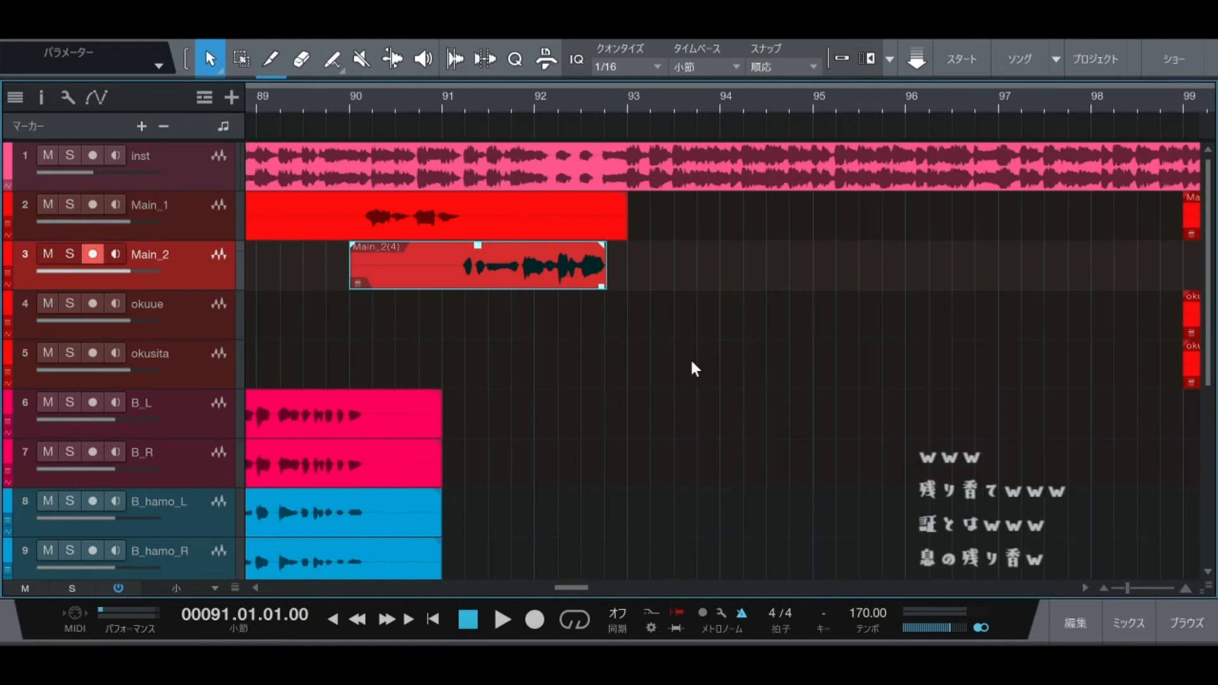
{"action": "left_click", "coordinate": [726, 368]}
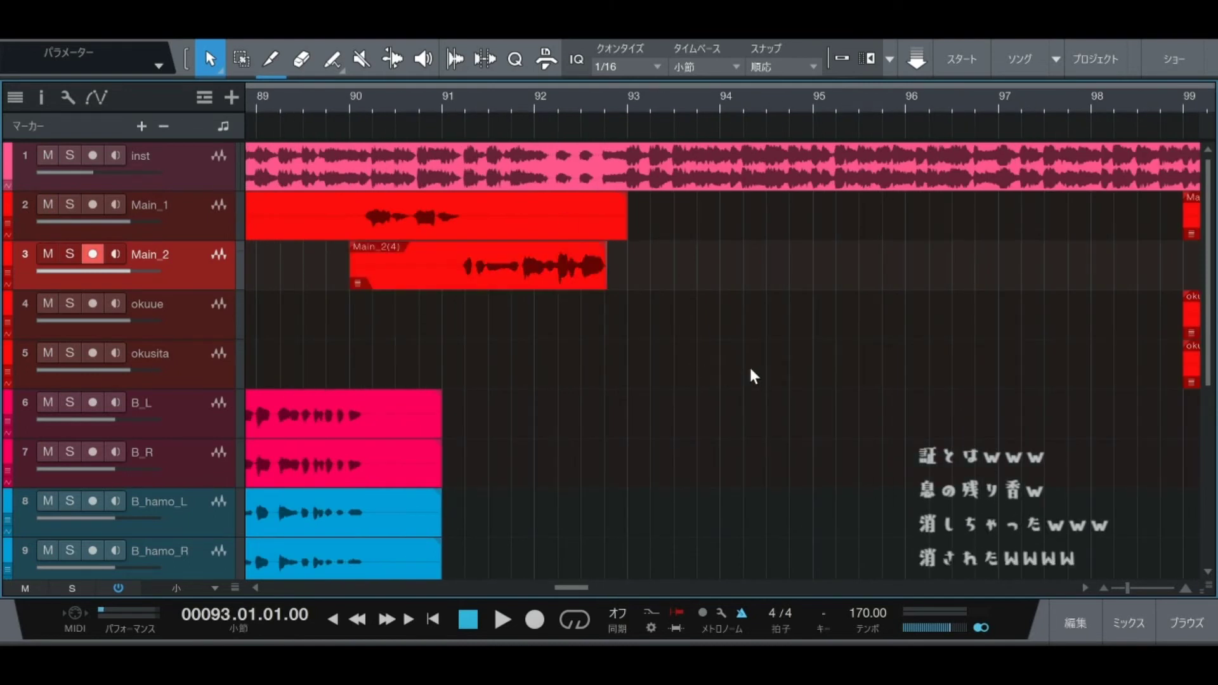
{"action": "scroll", "coordinate": [750, 369], "scroll_direction": "down", "scroll_amount": 6}
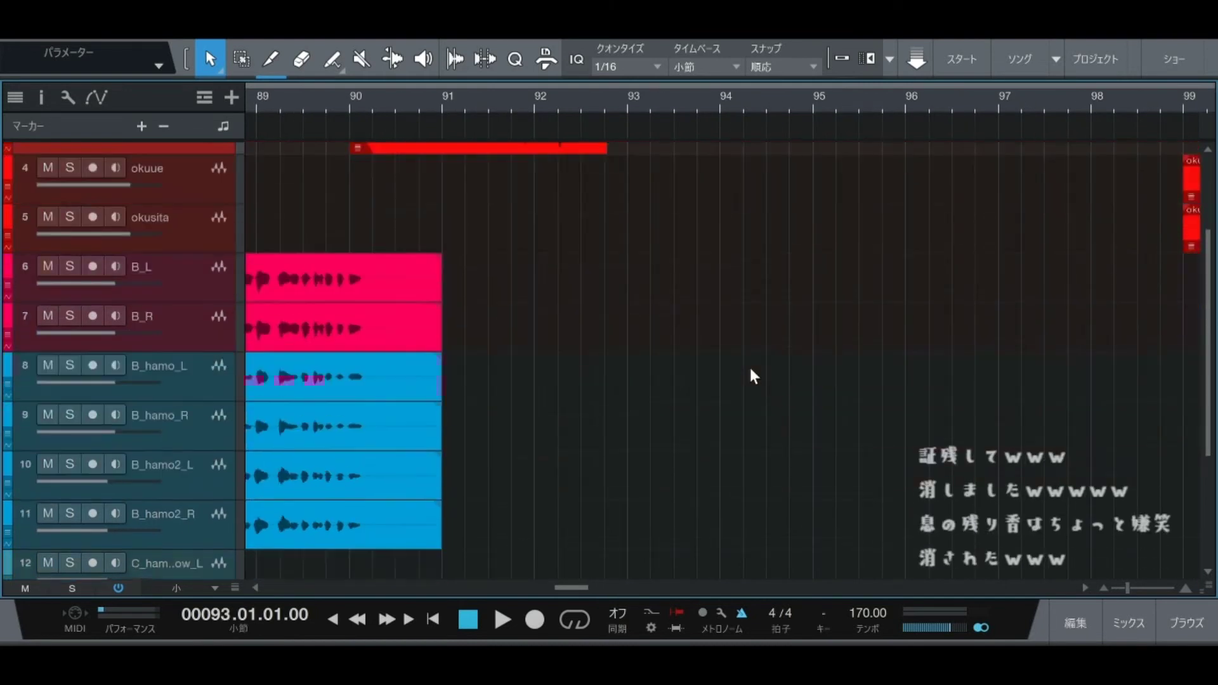
{"action": "scroll", "coordinate": [749, 368], "scroll_direction": "up", "scroll_amount": 6}
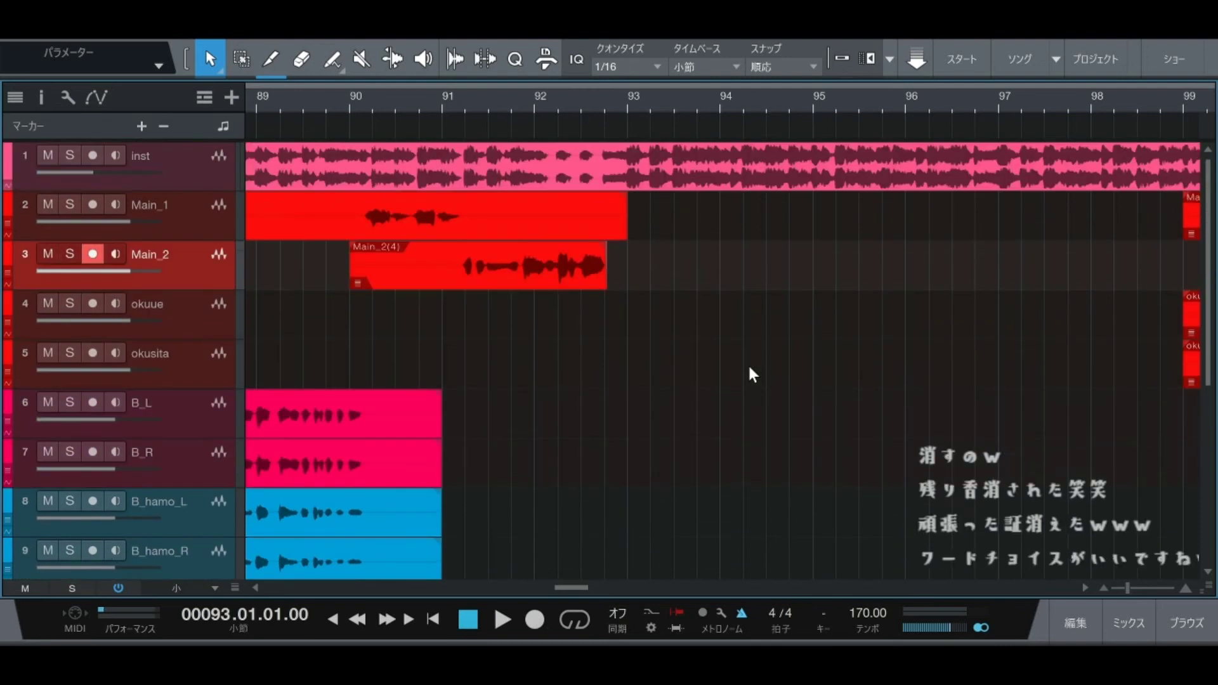
{"action": "key", "text": "space"}
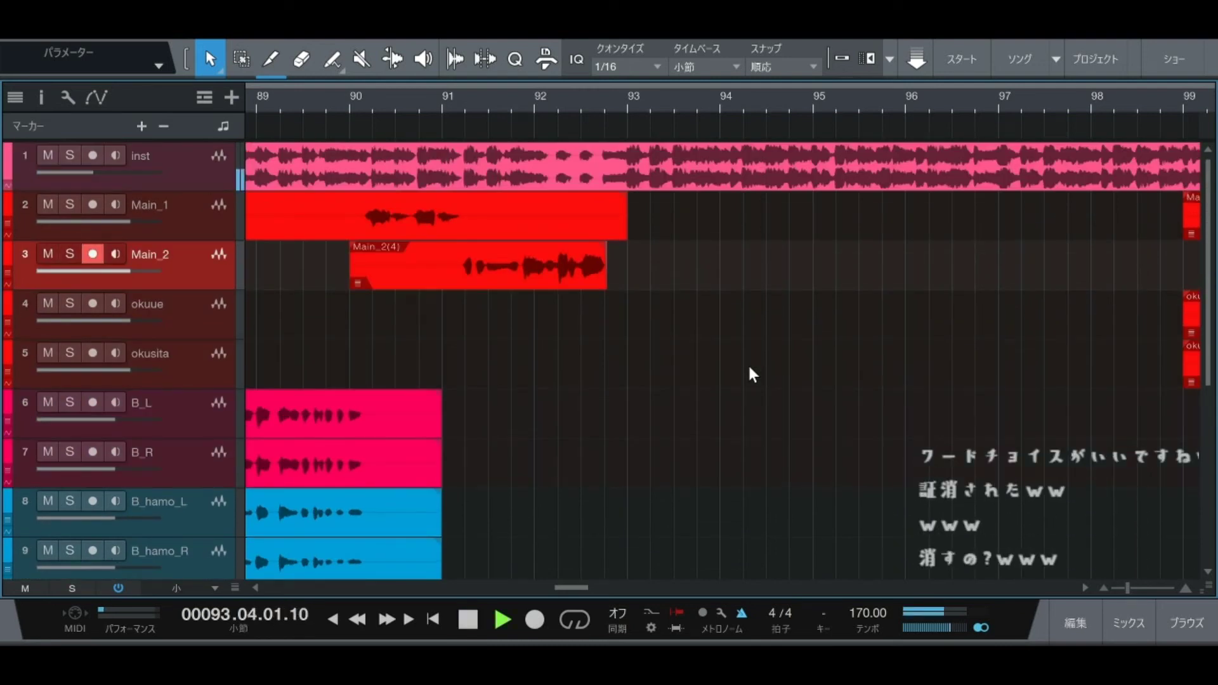
{"action": "left_click_drag", "start_coordinate": [566, 586], "coordinate": [599, 593]}
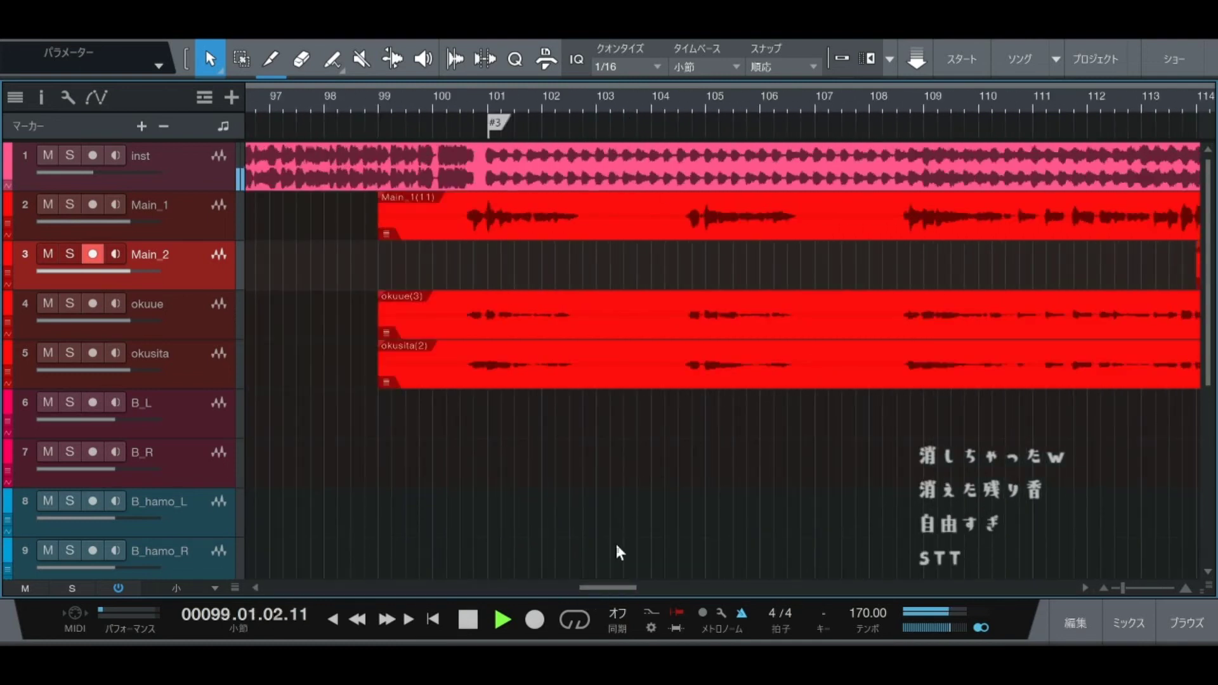
{"action": "left_click_drag", "start_coordinate": [615, 582], "coordinate": [626, 580]}
{"action": "key", "text": "space"}
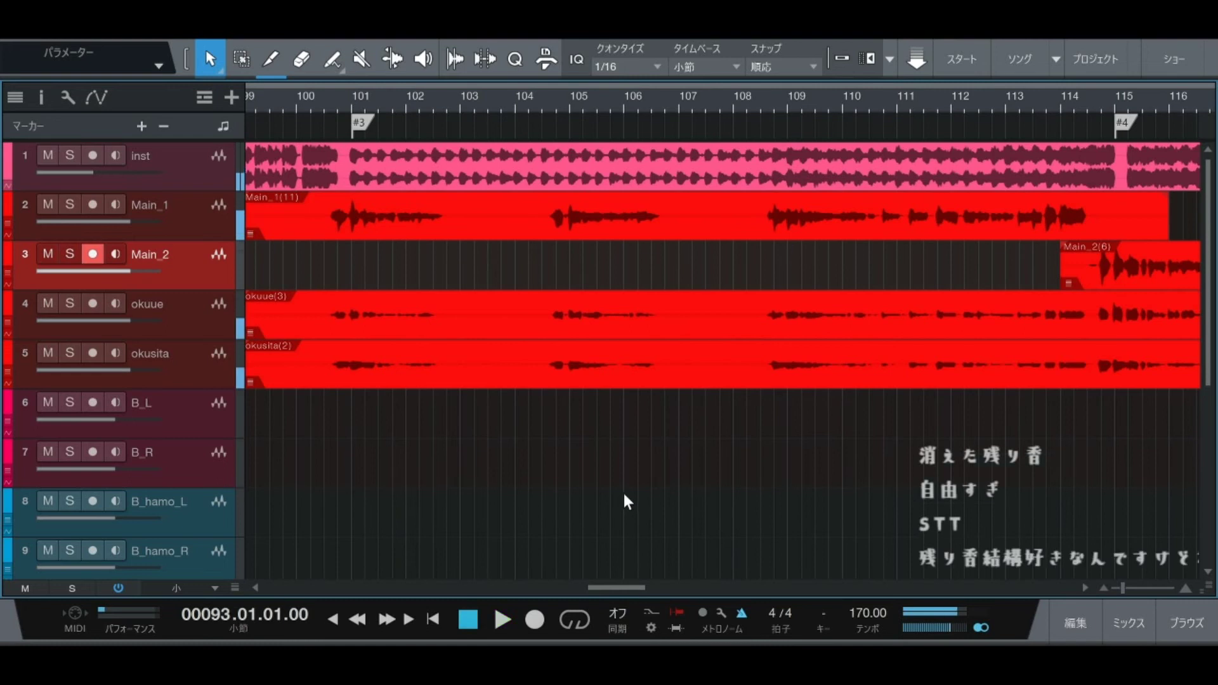
Step: Advance the playback position to bar 100 and bring the section between markers #3 and #4 into view
{"action": "key", "text": "KP_Add"}
{"action": "key", "text": "KP_Add"}
{"action": "key", "text": "KP_Add"}
{"action": "key", "text": "KP_Add"}
{"action": "key", "text": "KP_Add"}
{"action": "key", "text": "KP_Add"}
{"action": "key", "text": "KP_Add"}
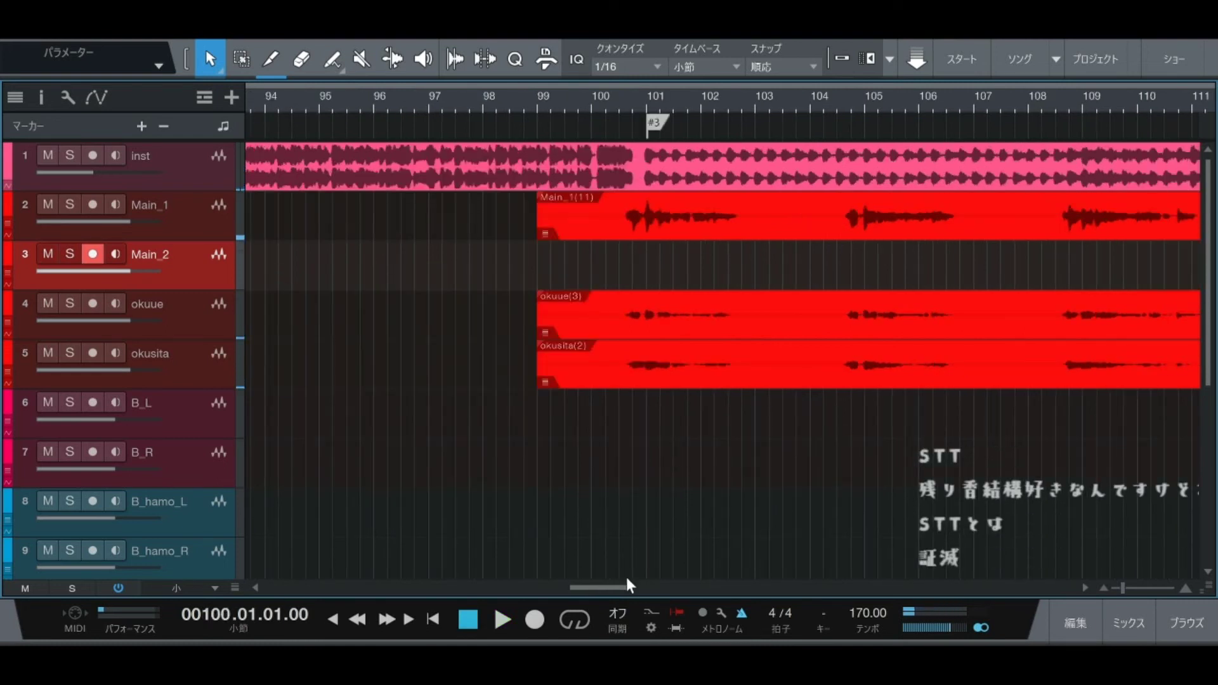
{"action": "left_click_drag", "start_coordinate": [606, 587], "coordinate": [628, 587]}
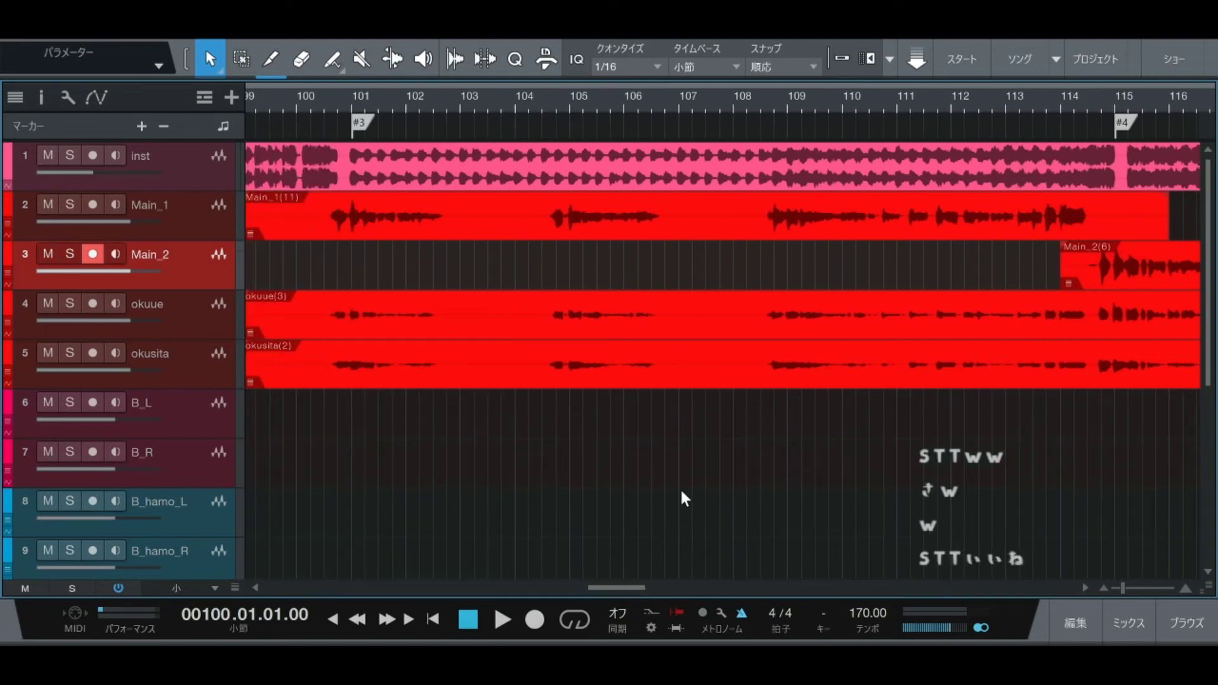
Step: Jump to marker #3 and inspect the Main_1, okuue and okusita clips in turn, briefly opening the okuue clip in the audio editor
{"action": "key", "text": "n"}
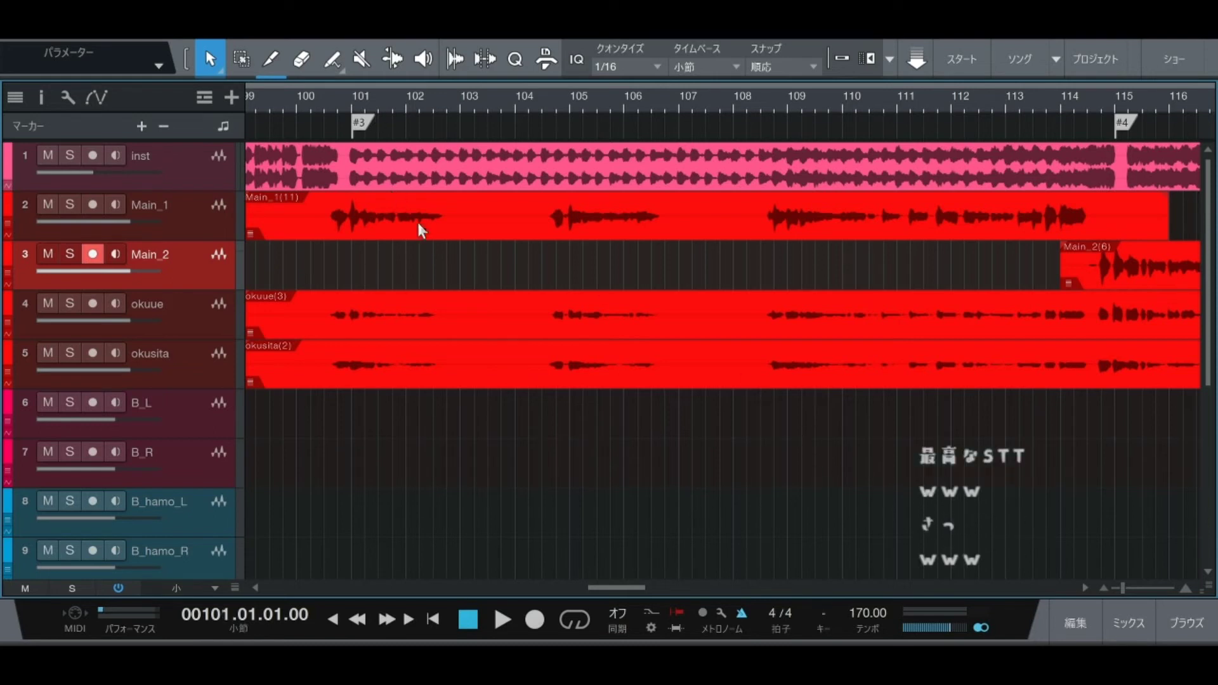
{"action": "left_click", "coordinate": [444, 216]}
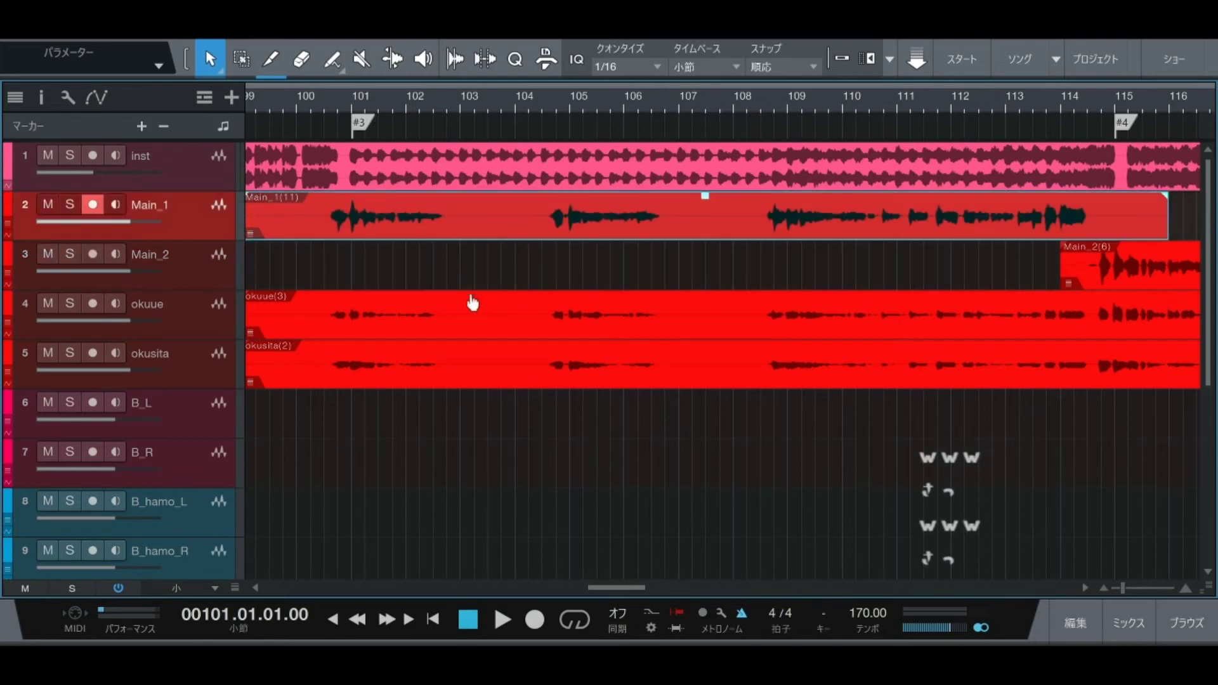
{"action": "double_click", "coordinate": [429, 320]}
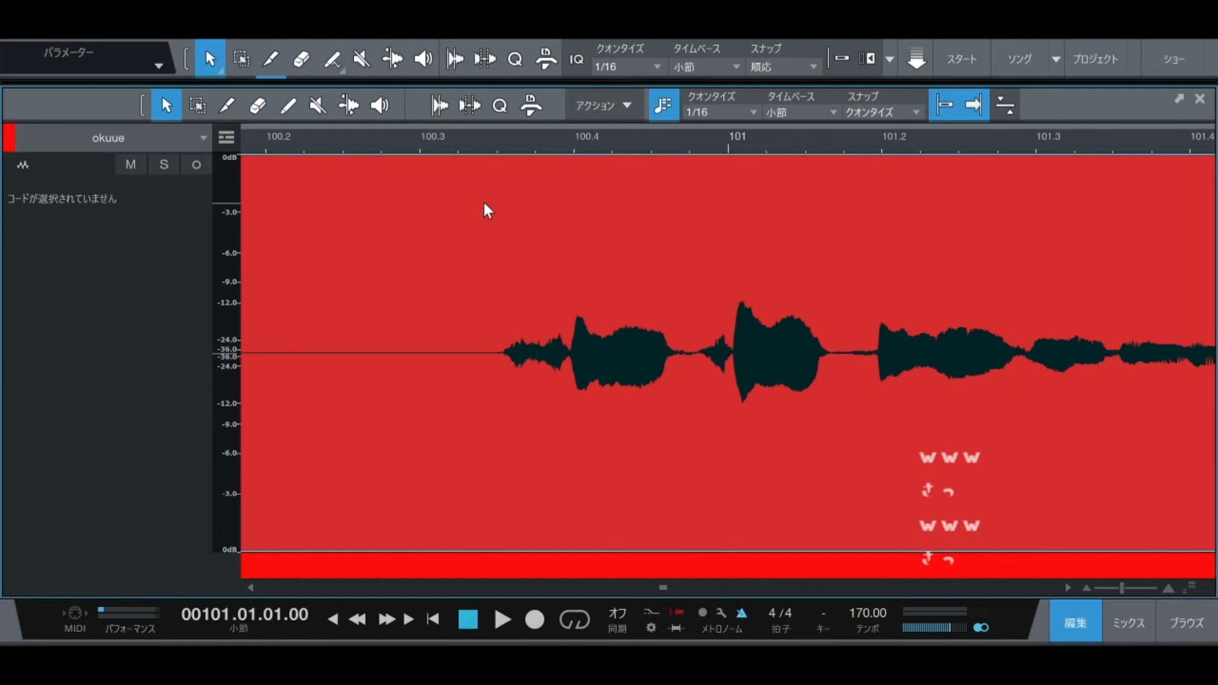
{"action": "key", "text": "F2"}
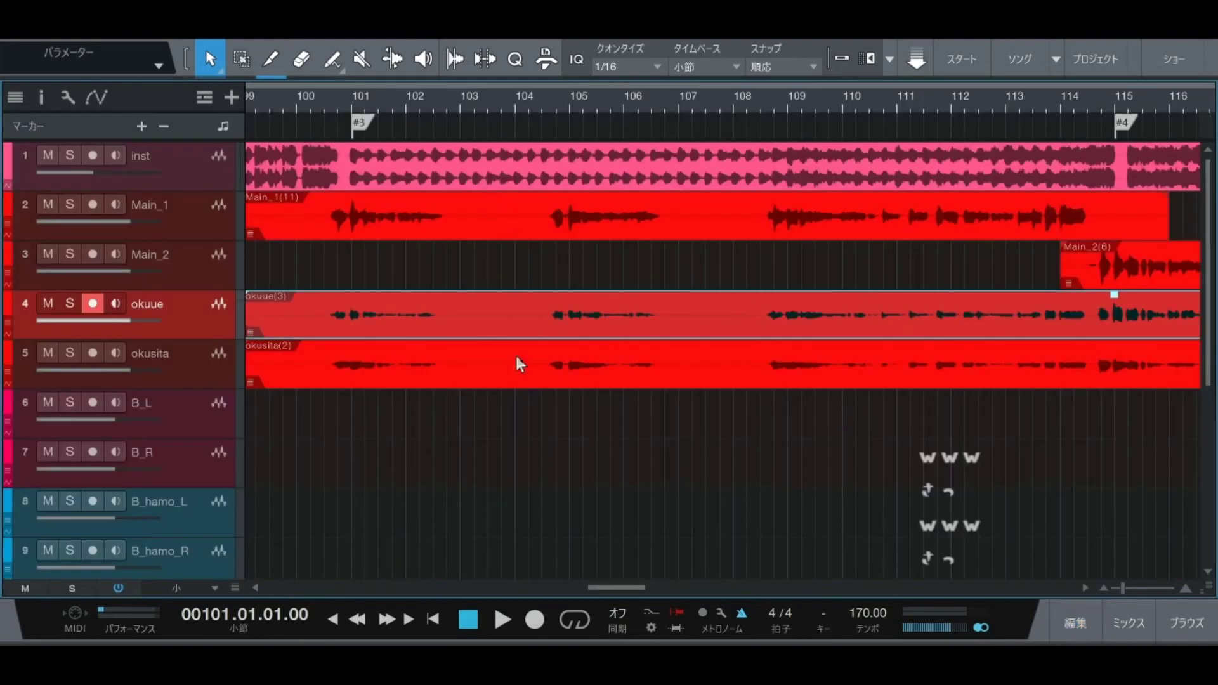
{"action": "left_click", "coordinate": [481, 359]}
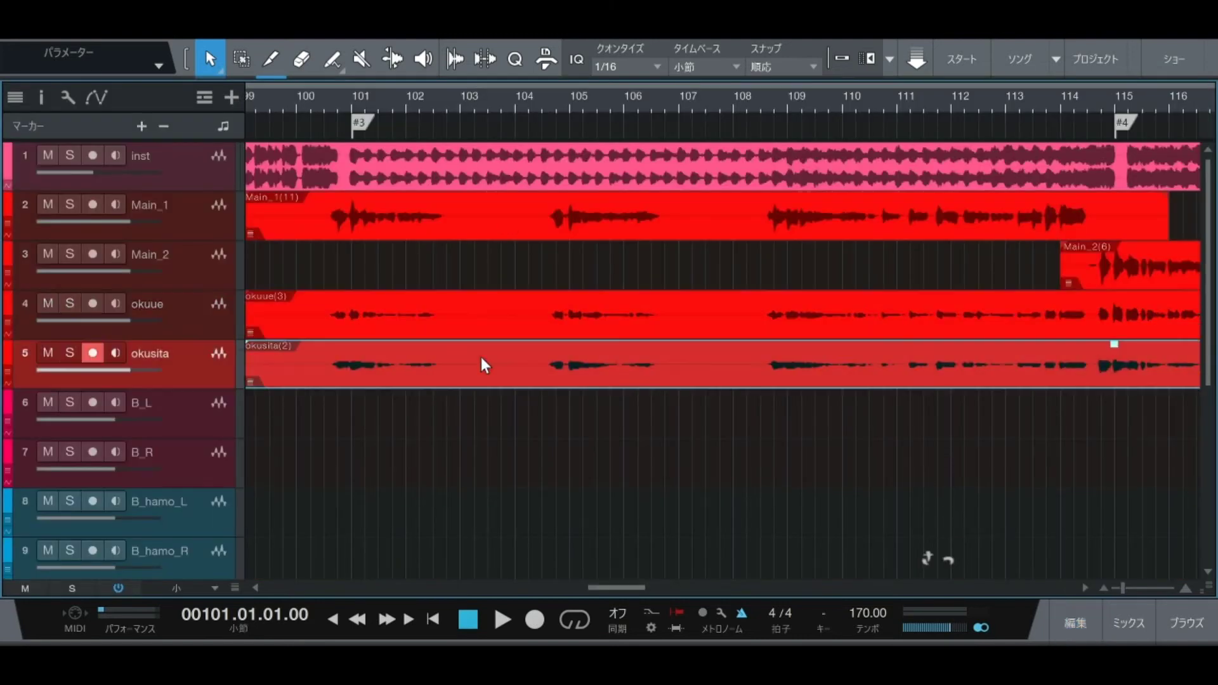
Step: Return the playback position to bar 100, solo the Main_1 track, and listen to it through bar 113
{"action": "key", "text": "KP_Subtract"}
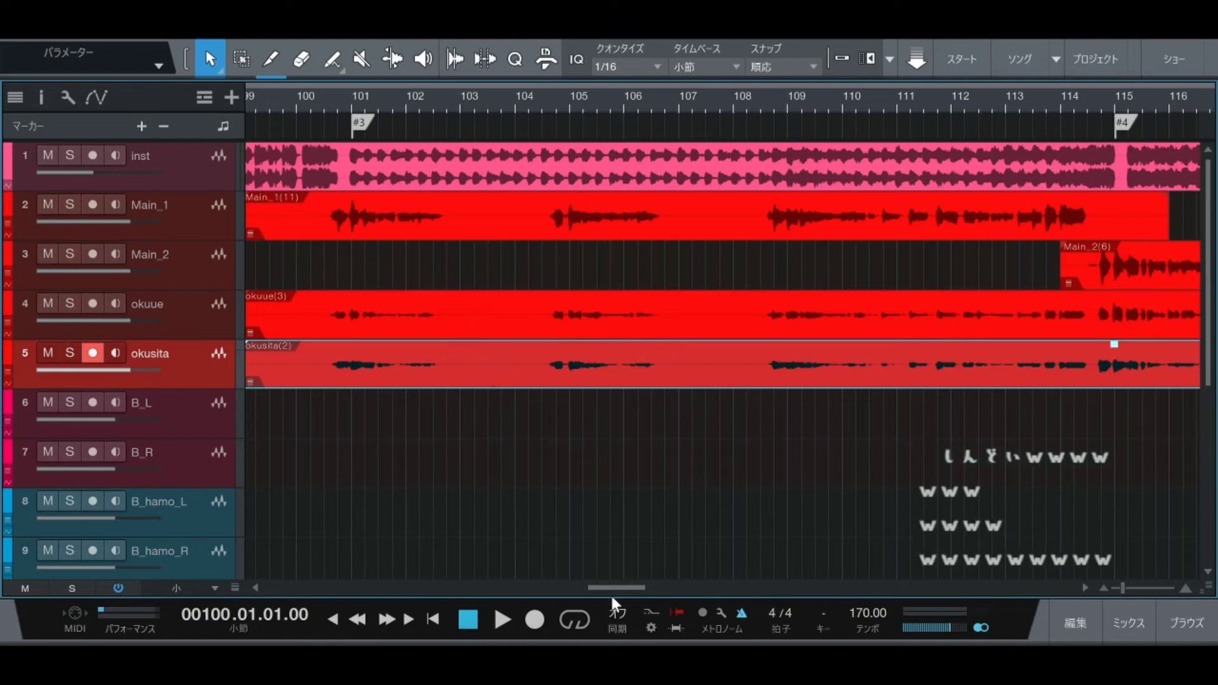
{"action": "left_click_drag", "start_coordinate": [625, 588], "coordinate": [627, 585]}
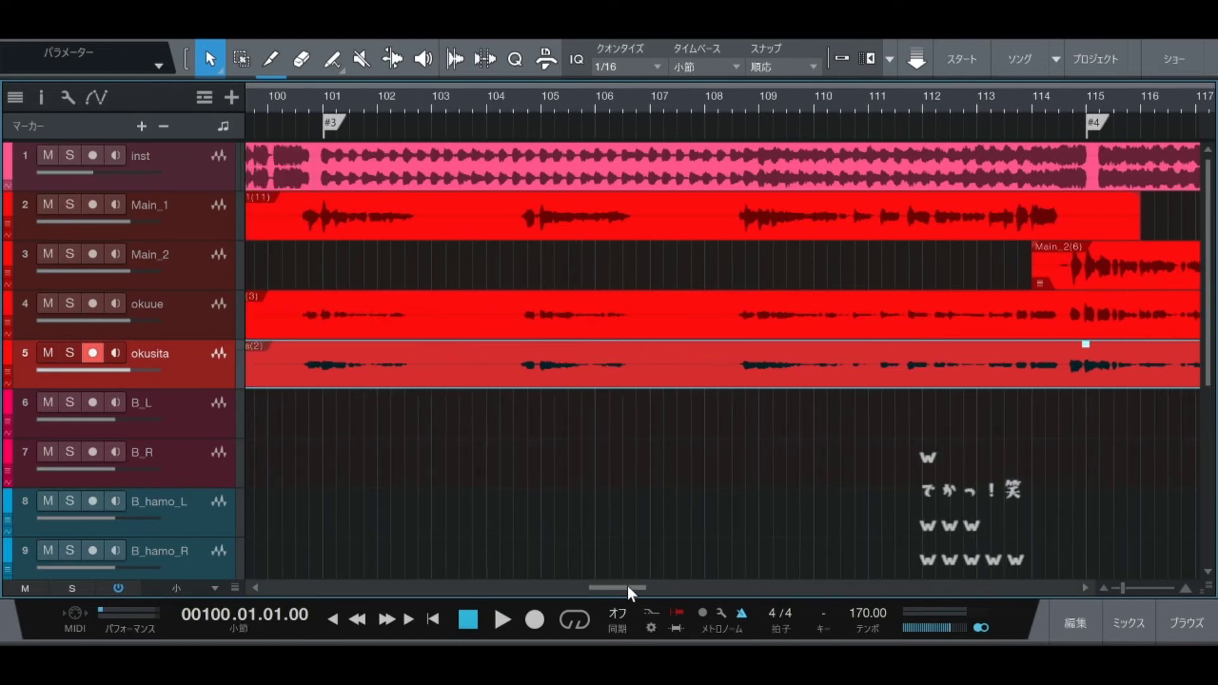
{"action": "left_click", "coordinate": [471, 215]}
{"action": "key", "text": "s"}
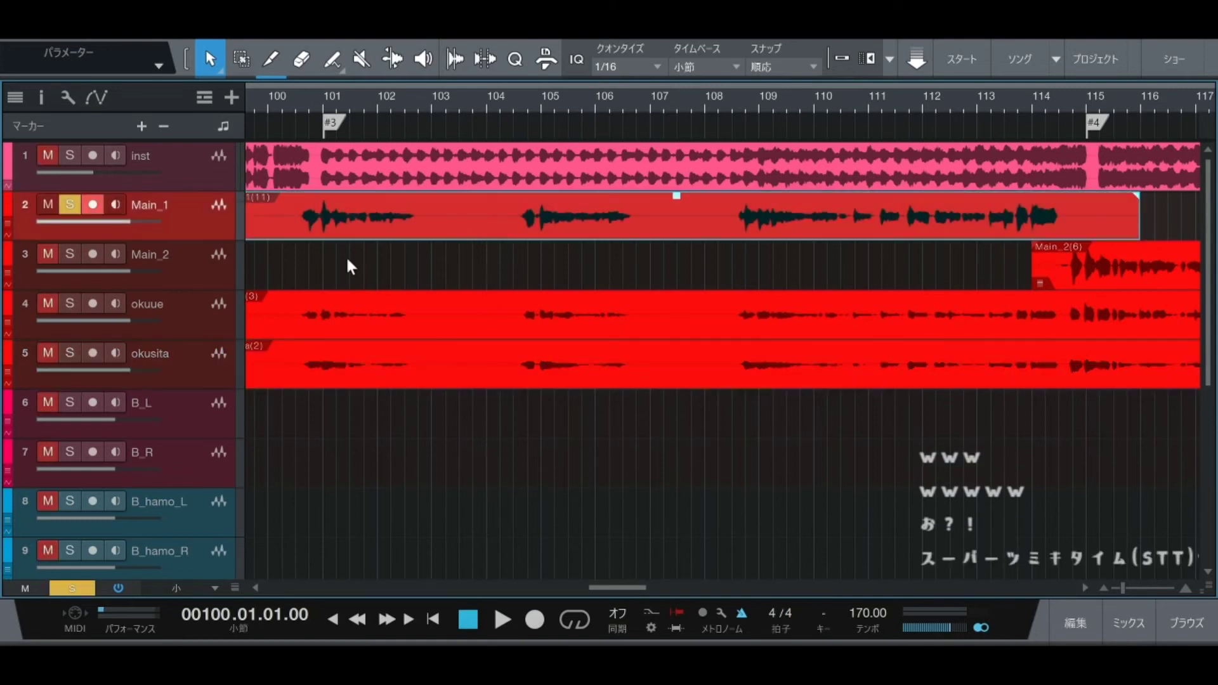
{"action": "key", "text": "space"}
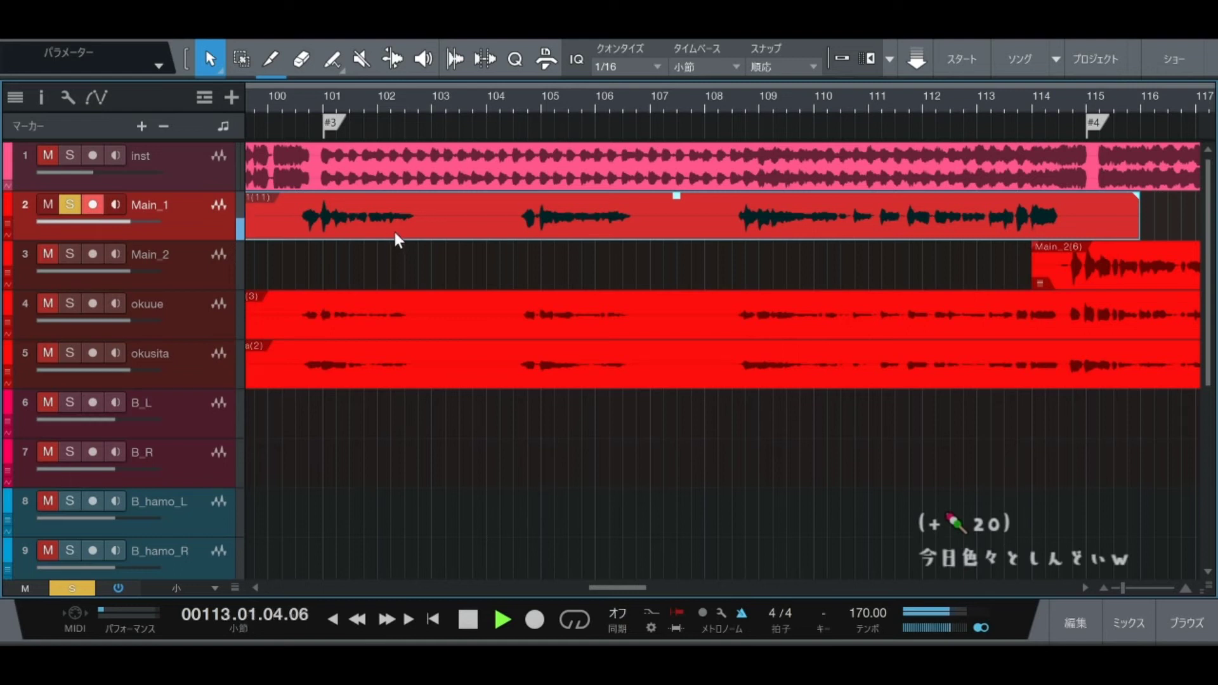
{"action": "key", "text": "space"}
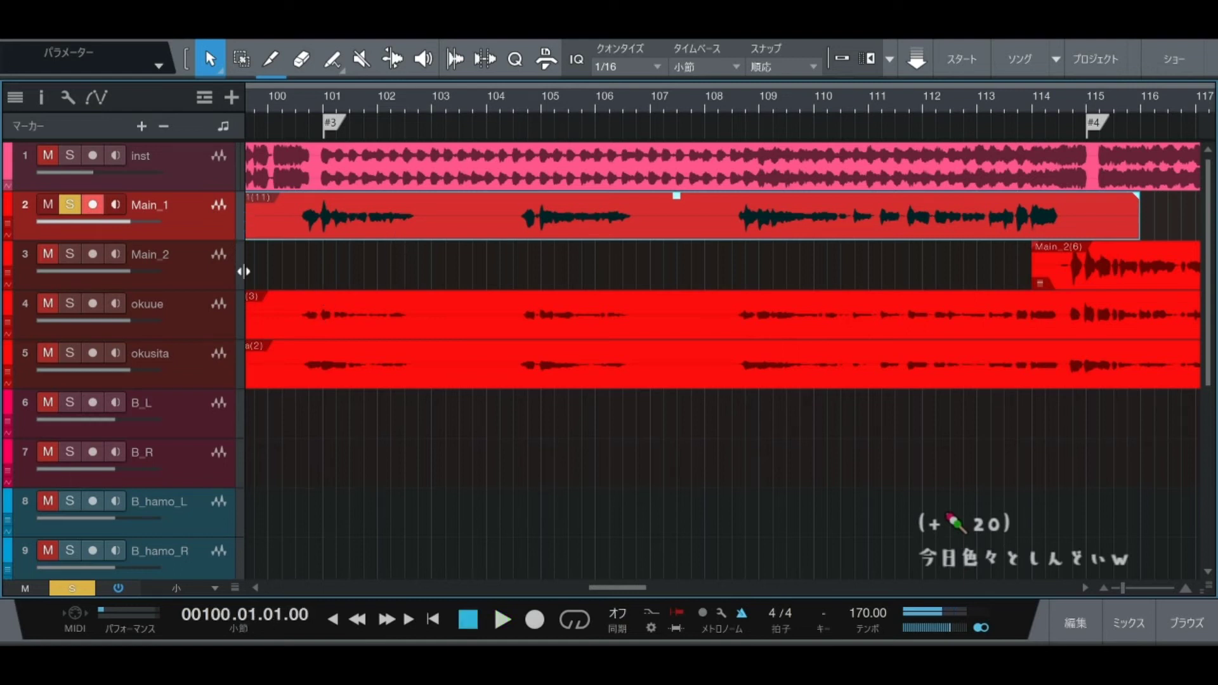
Step: Switch the solo from Main_1 to the okuue track and listen to it from bar 100 to bar 114
{"action": "key", "text": "s"}
{"action": "left_click", "coordinate": [200, 324]}
{"action": "key", "text": "s"}
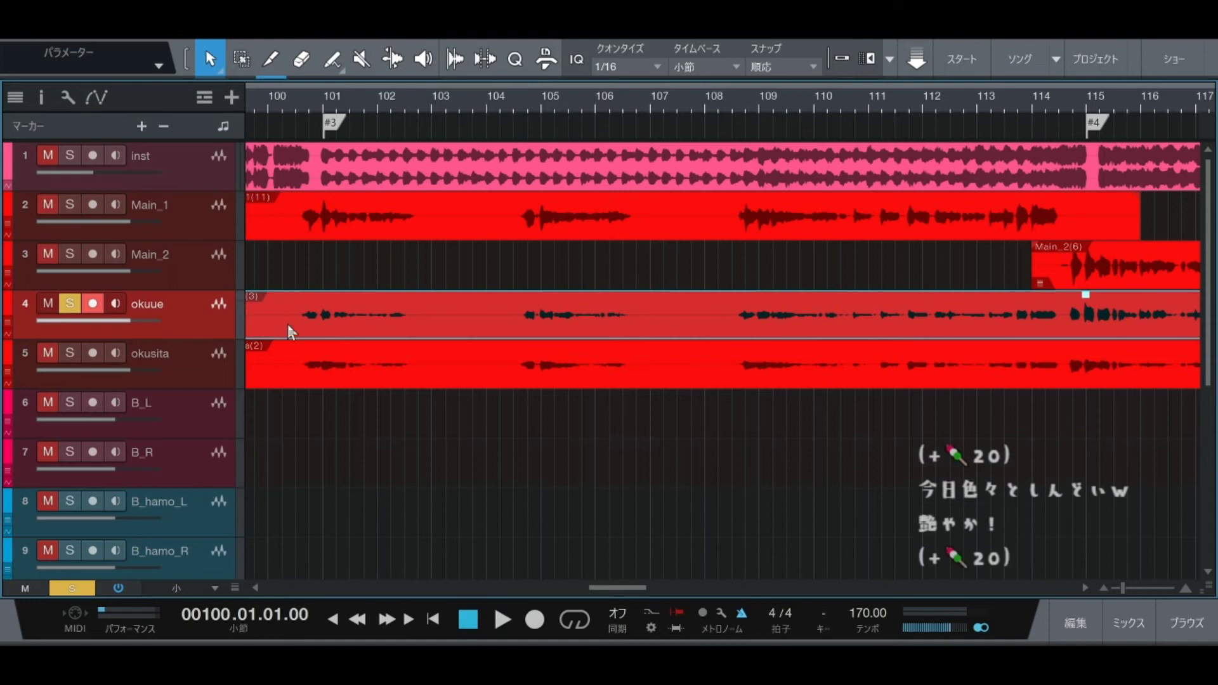
{"action": "key", "text": "space"}
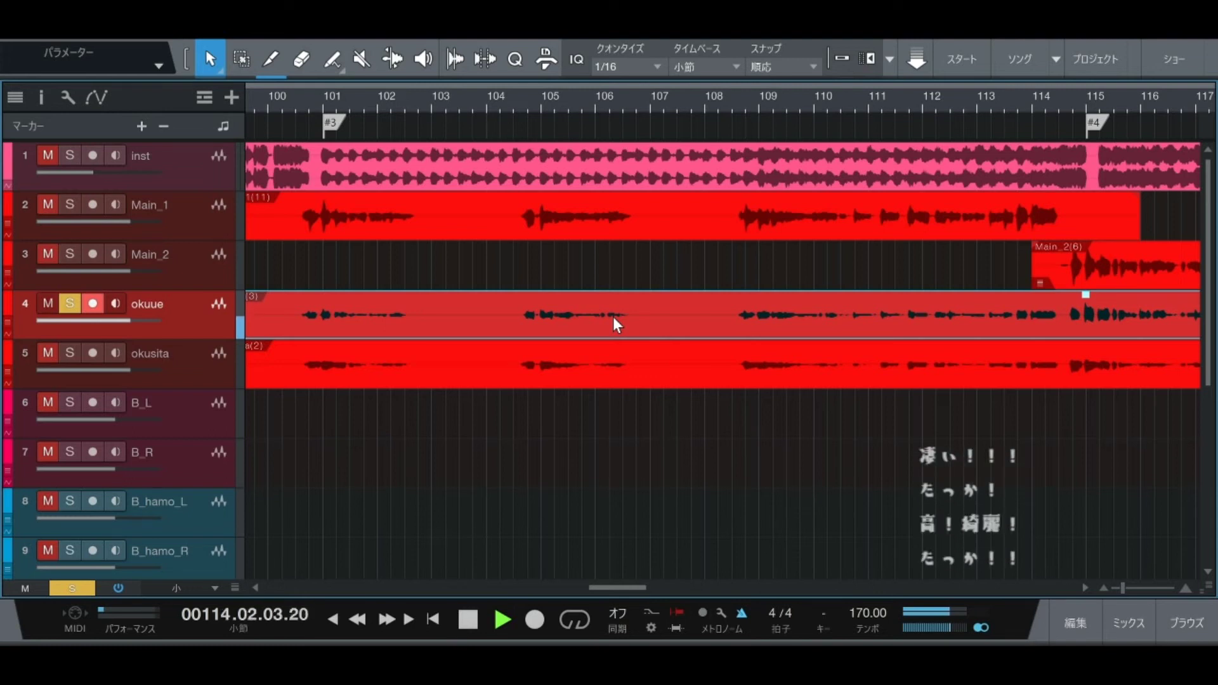
{"action": "key", "text": "space"}
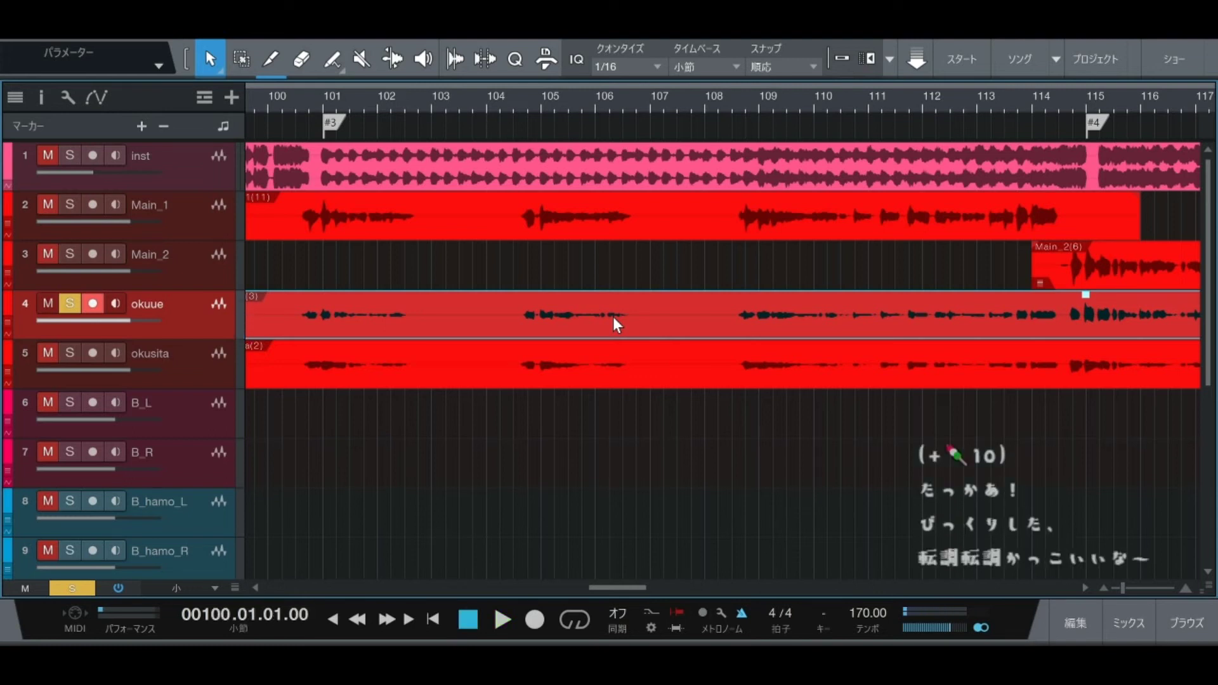
Step: Switch the solo from okuue to the okusita track and listen to it from bar 100 to bar 113
{"action": "key", "text": "s"}
{"action": "left_click", "coordinate": [208, 363]}
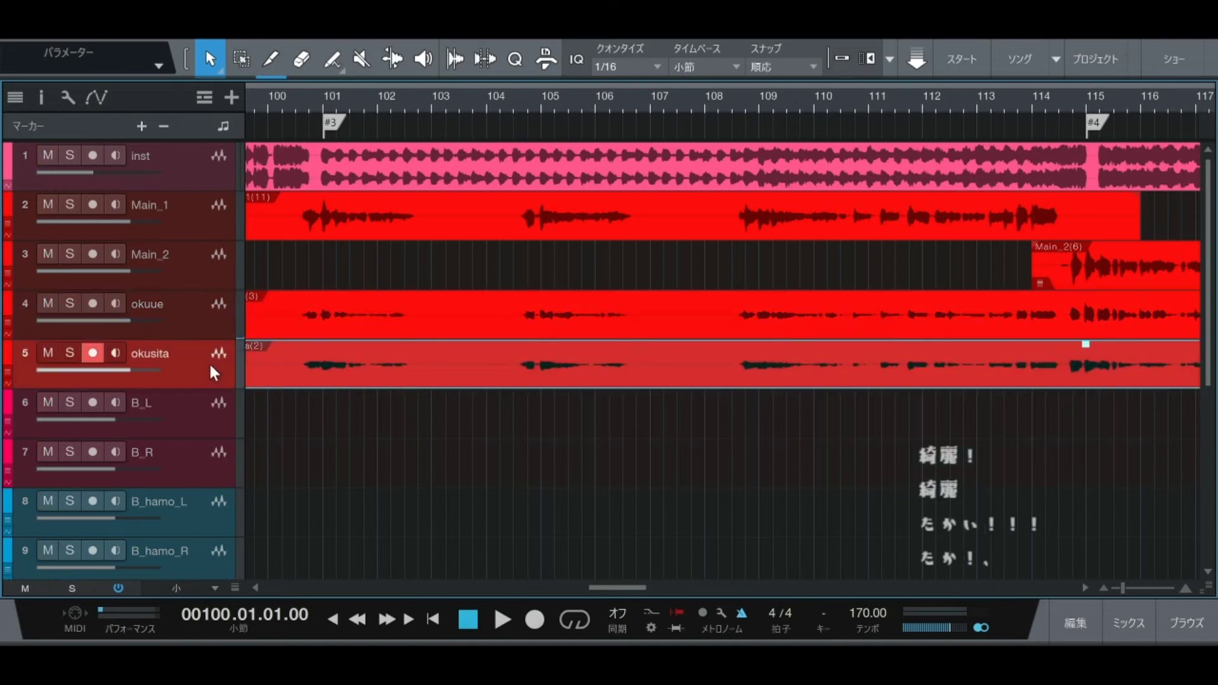
{"action": "key", "text": "s"}
{"action": "key", "text": "space"}
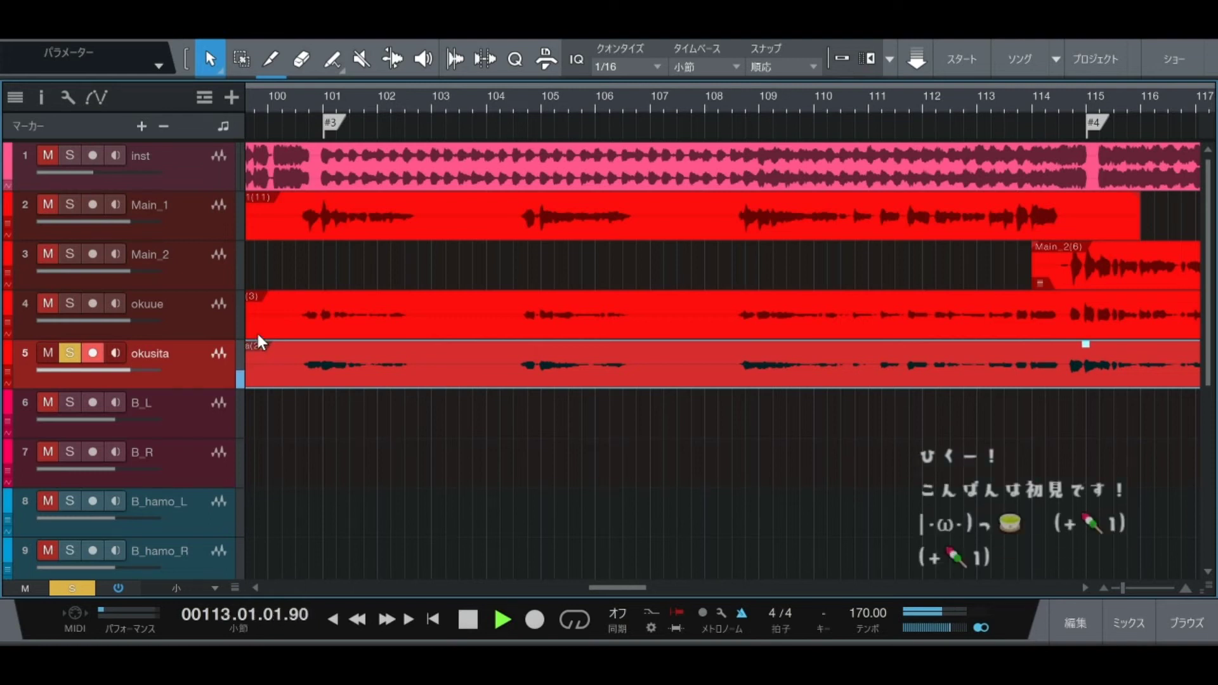
{"action": "key", "text": "space"}
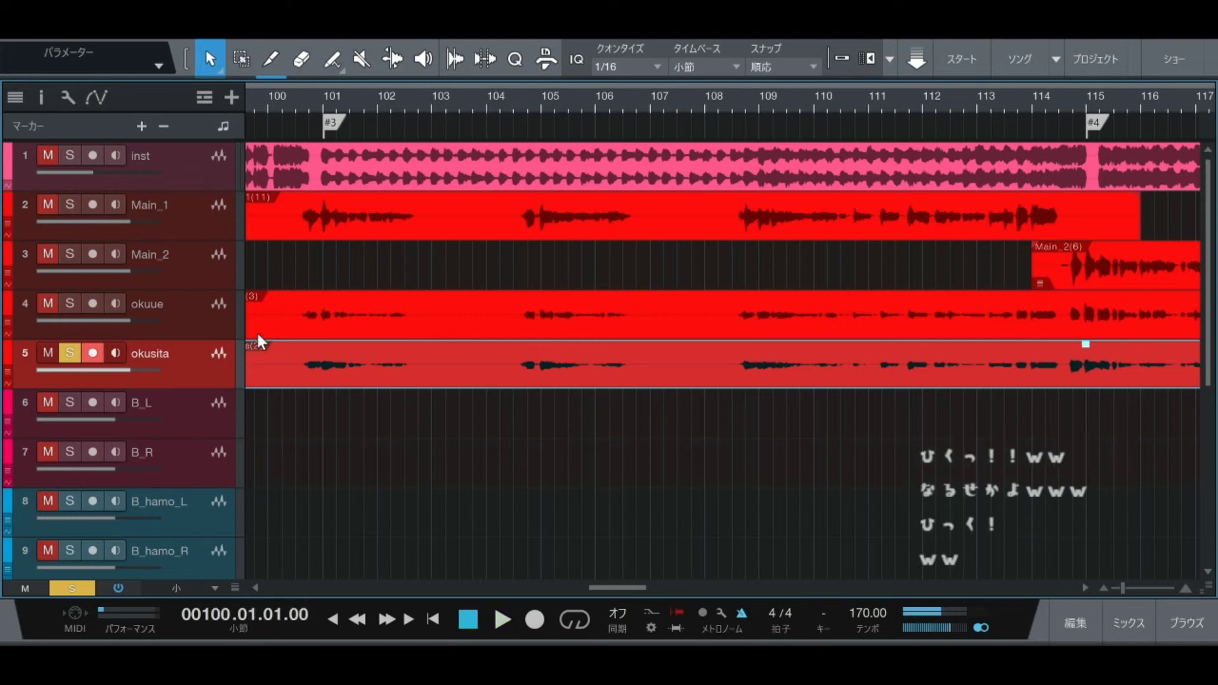
Step: Solo Main_1, Main_2, okuue and okusita together, listen to them from bar 100 to bar 113, and clear the solos
{"action": "key", "text": "s"}
{"action": "left_click", "coordinate": [357, 443]}
{"action": "scroll", "coordinate": [354, 427], "scroll_direction": "down", "scroll_amount": 5}
{"action": "scroll", "coordinate": [354, 416], "scroll_direction": "up", "scroll_amount": 5}
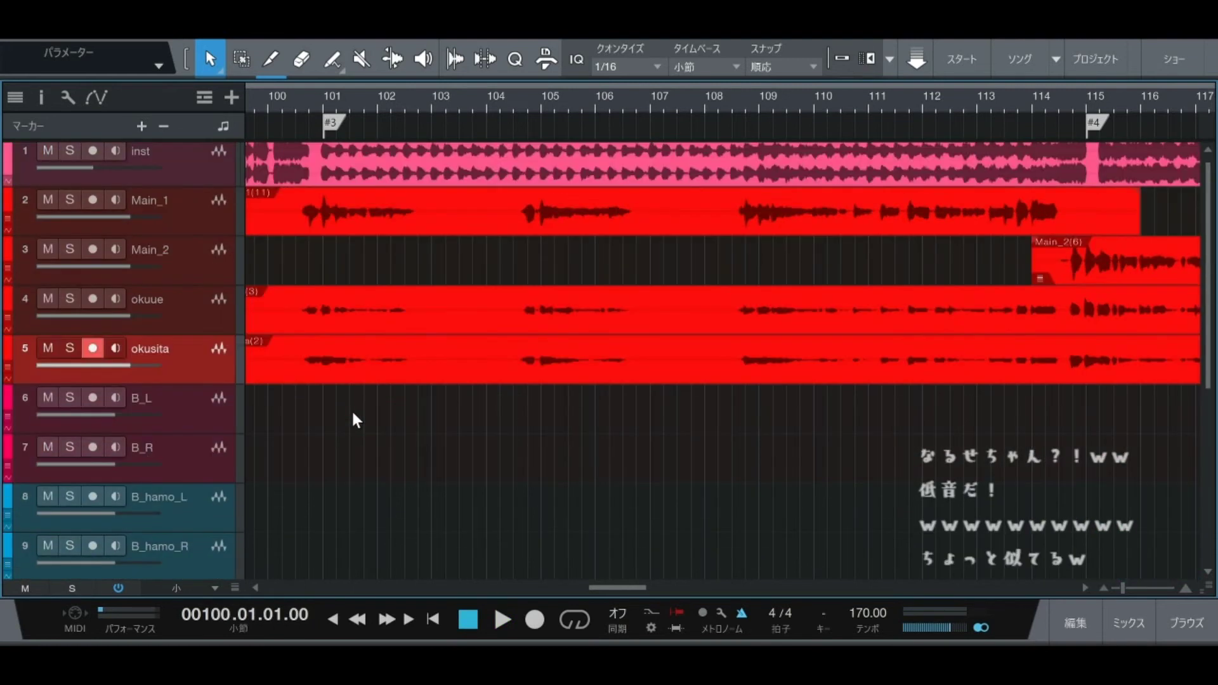
{"action": "left_click", "coordinate": [189, 215], "text": "shift"}
{"action": "key", "text": "s"}
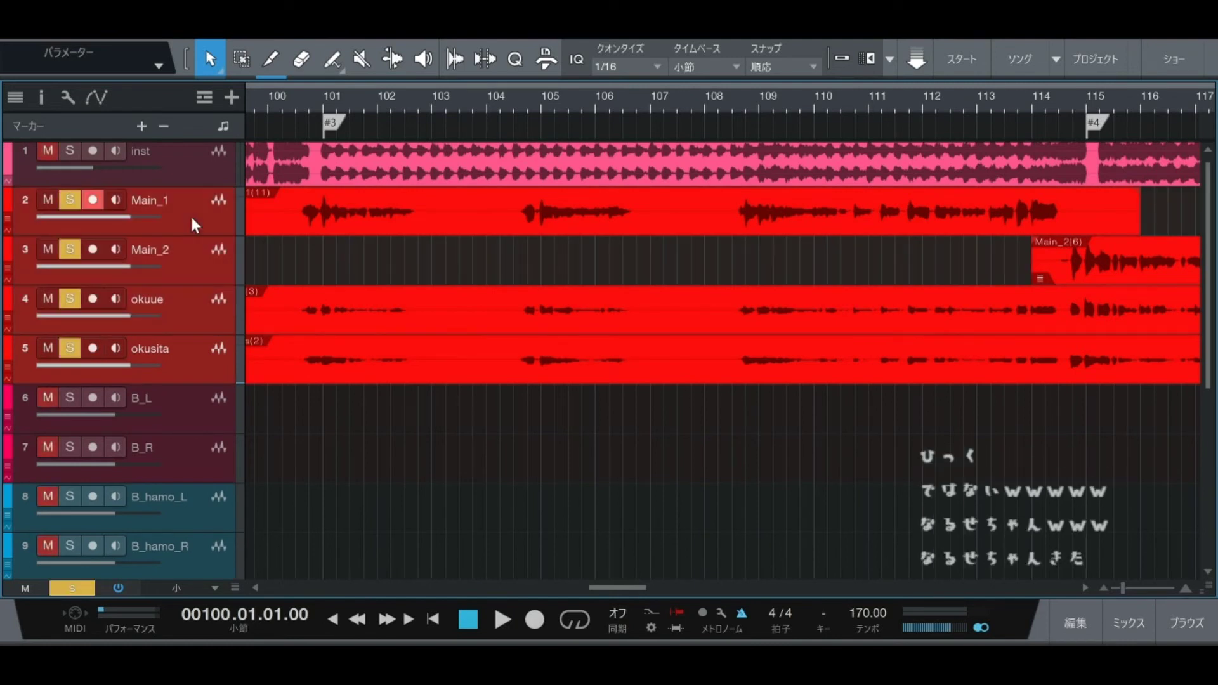
{"action": "key", "text": "space"}
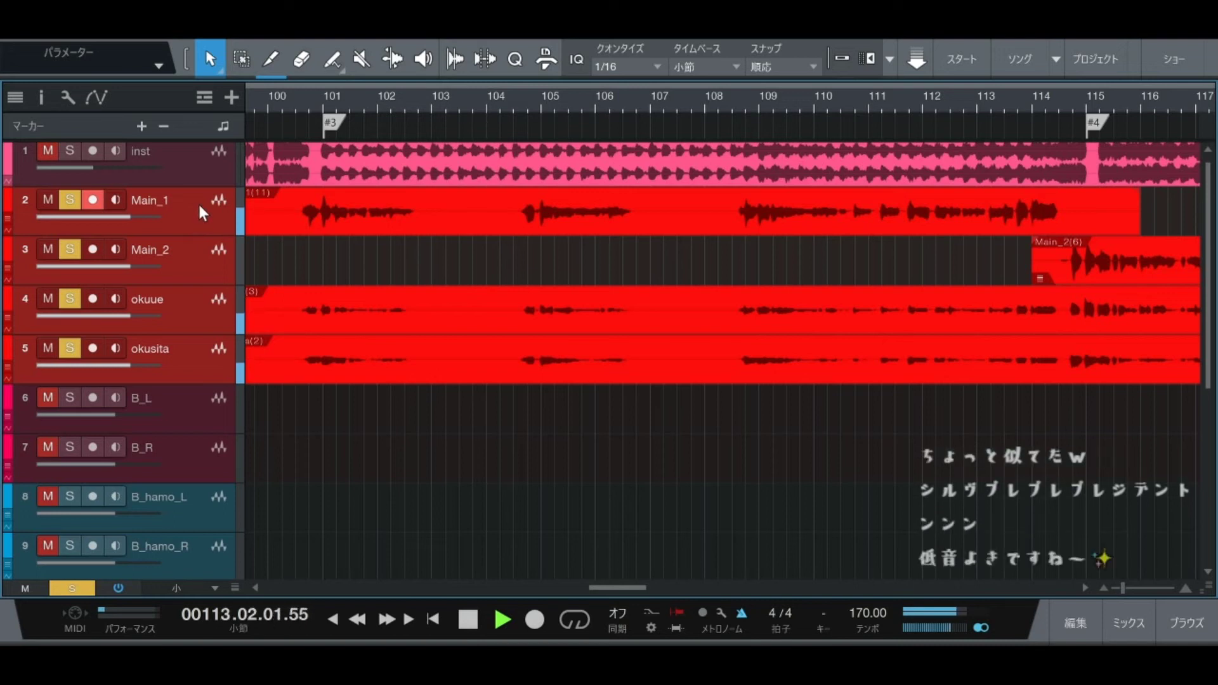
{"action": "key", "text": "space"}
{"action": "key", "text": "shift+s"}
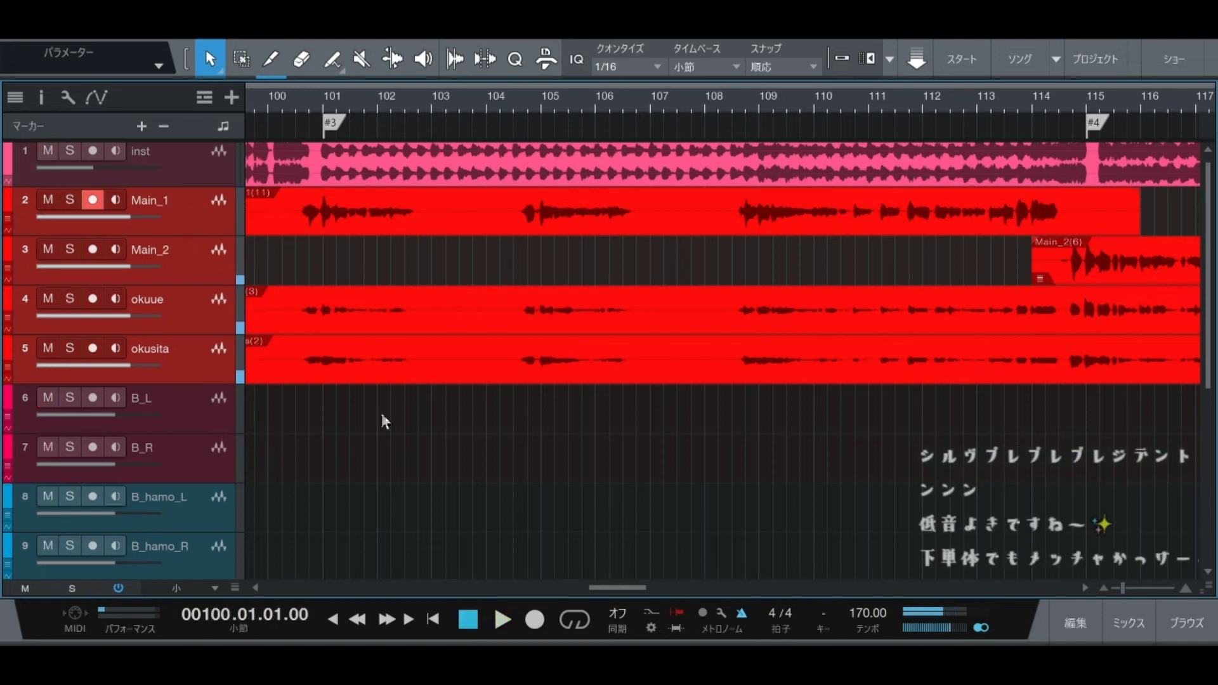
Step: Advance the playback position to bar 114 and look over the vocal and harmony clips following marker #4
{"action": "key", "text": "KP_Add"}
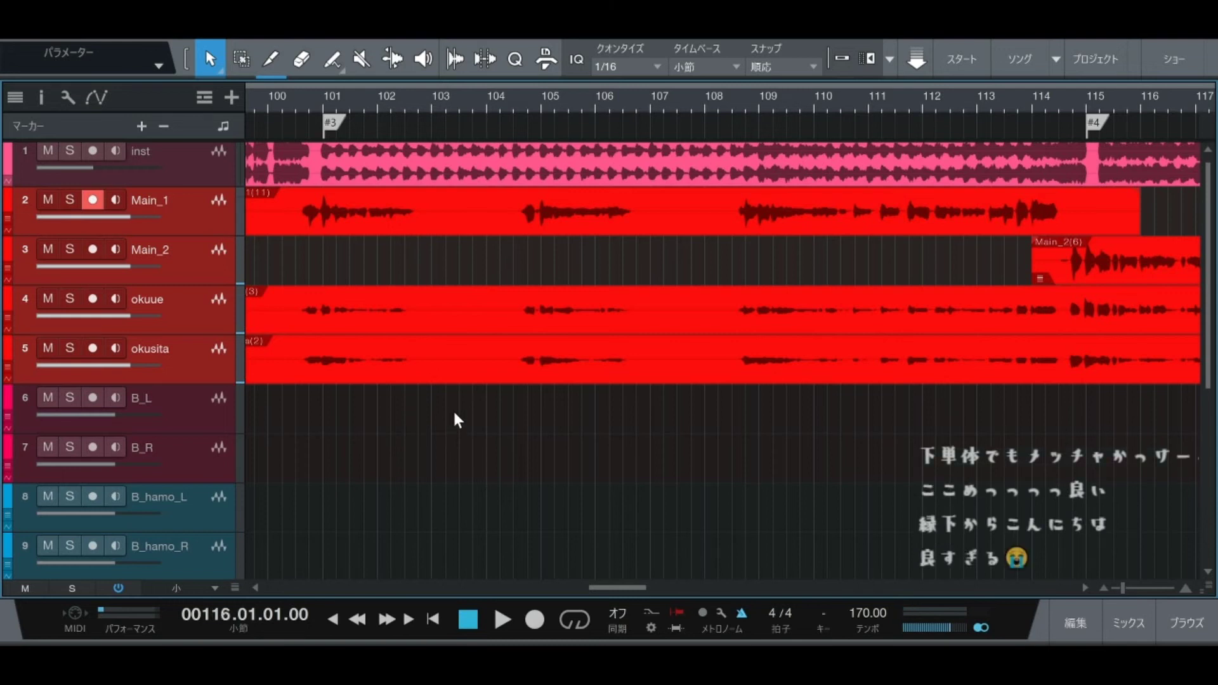
{"action": "key", "text": "KP_Add"}
{"action": "key", "text": "KP_Subtract"}
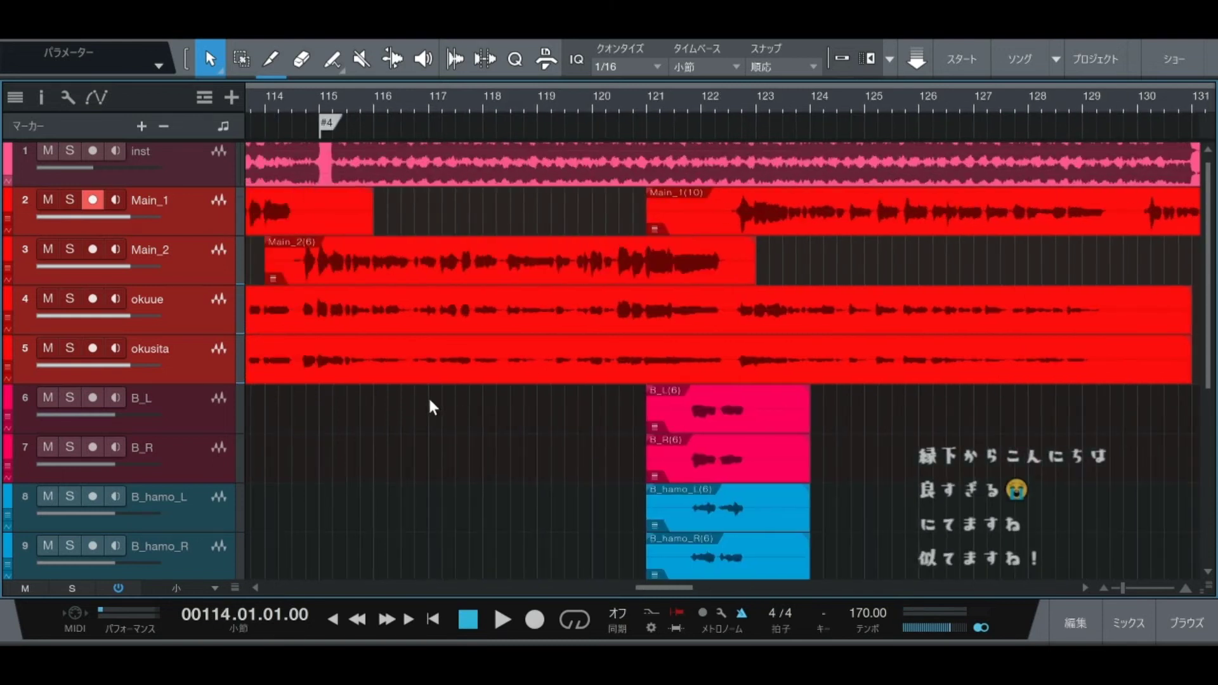
{"action": "scroll", "coordinate": [489, 369], "scroll_direction": "down", "scroll_amount": 7}
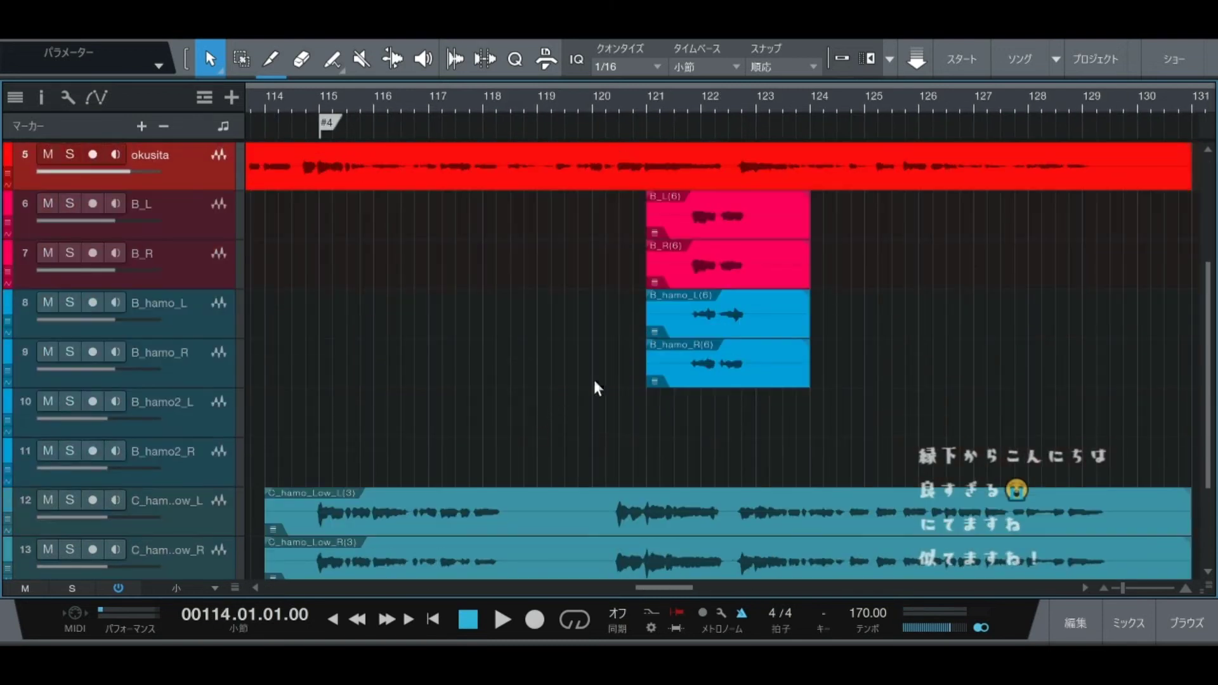
{"action": "scroll", "coordinate": [743, 431], "scroll_direction": "up", "scroll_amount": 7}
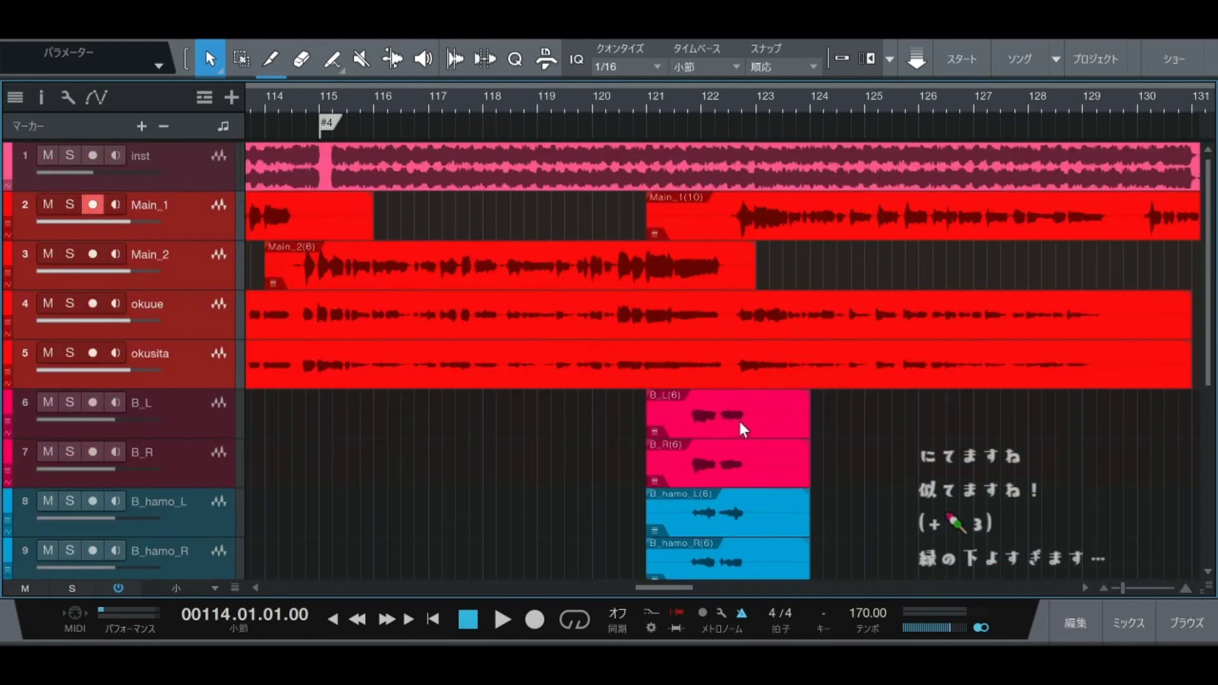
Step: Select the Main_2 track and place the playback position at 114.03.02.00, just before marker #4
{"action": "left_click", "coordinate": [193, 278]}
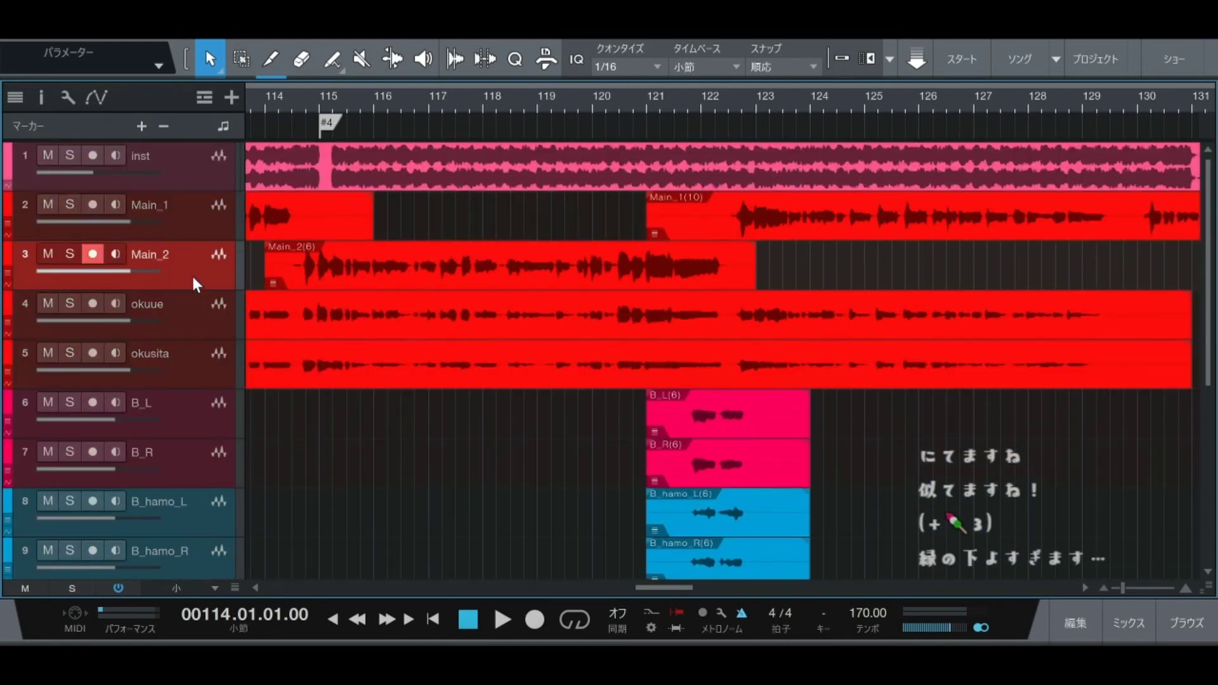
{"action": "left_click", "coordinate": [317, 105]}
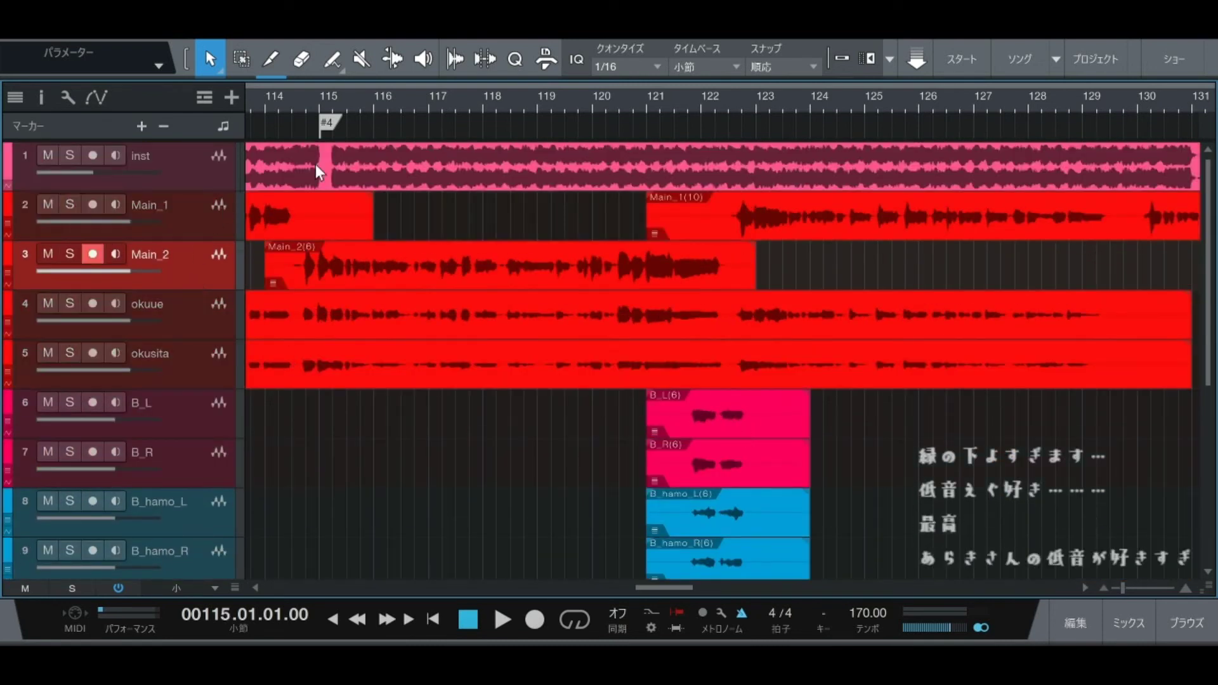
{"action": "left_click", "coordinate": [303, 95]}
{"action": "left_click", "coordinate": [294, 97]}
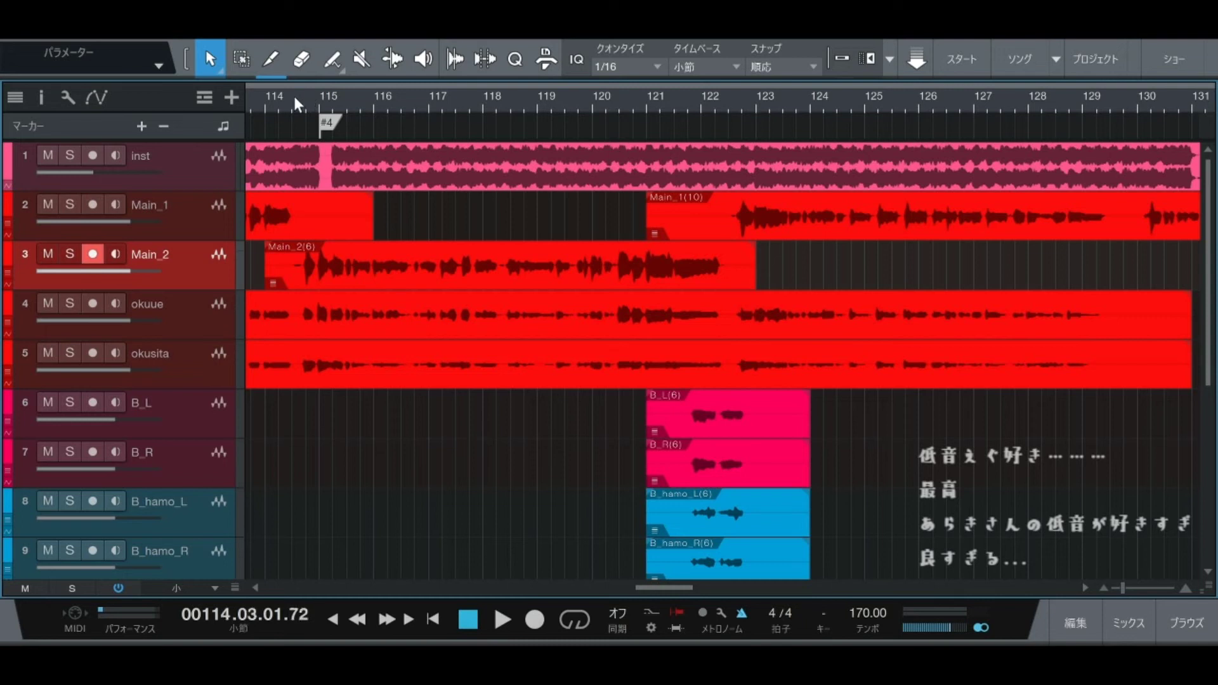
{"action": "left_click", "coordinate": [292, 101]}
{"action": "left_click", "coordinate": [298, 100]}
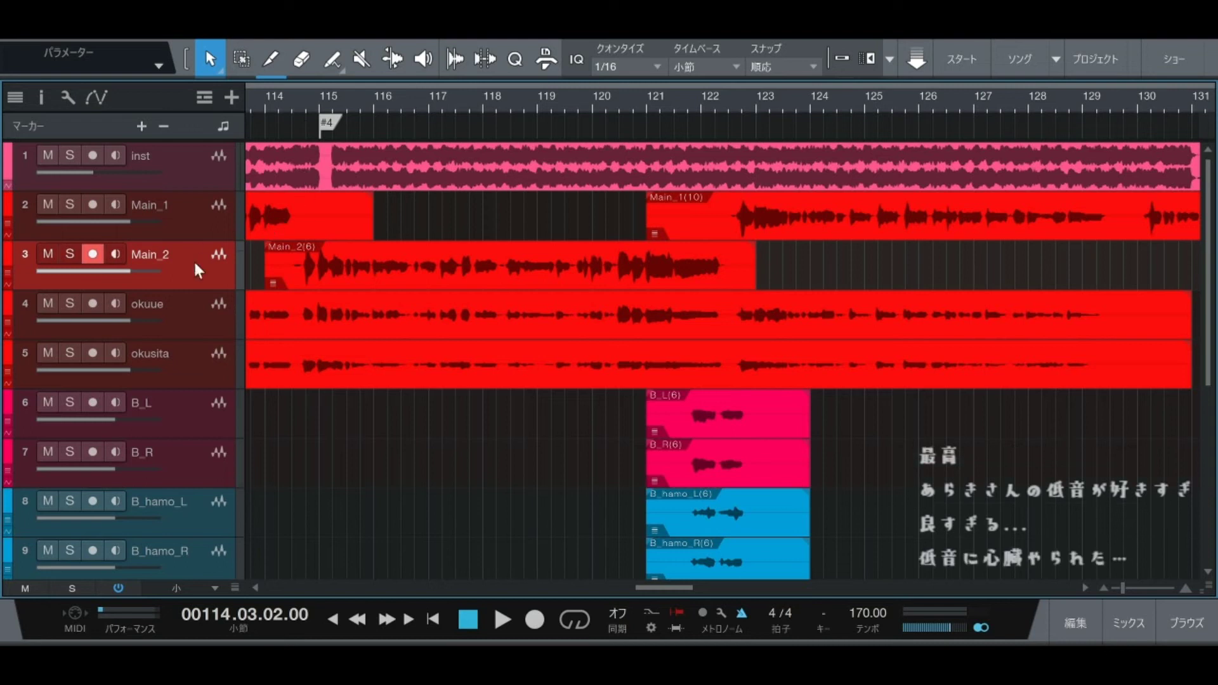
Step: Solo the Main_2 track and listen twice to its phrase from just before marker #4 to about bar 121
{"action": "key", "text": "s"}
{"action": "key", "text": "space"}
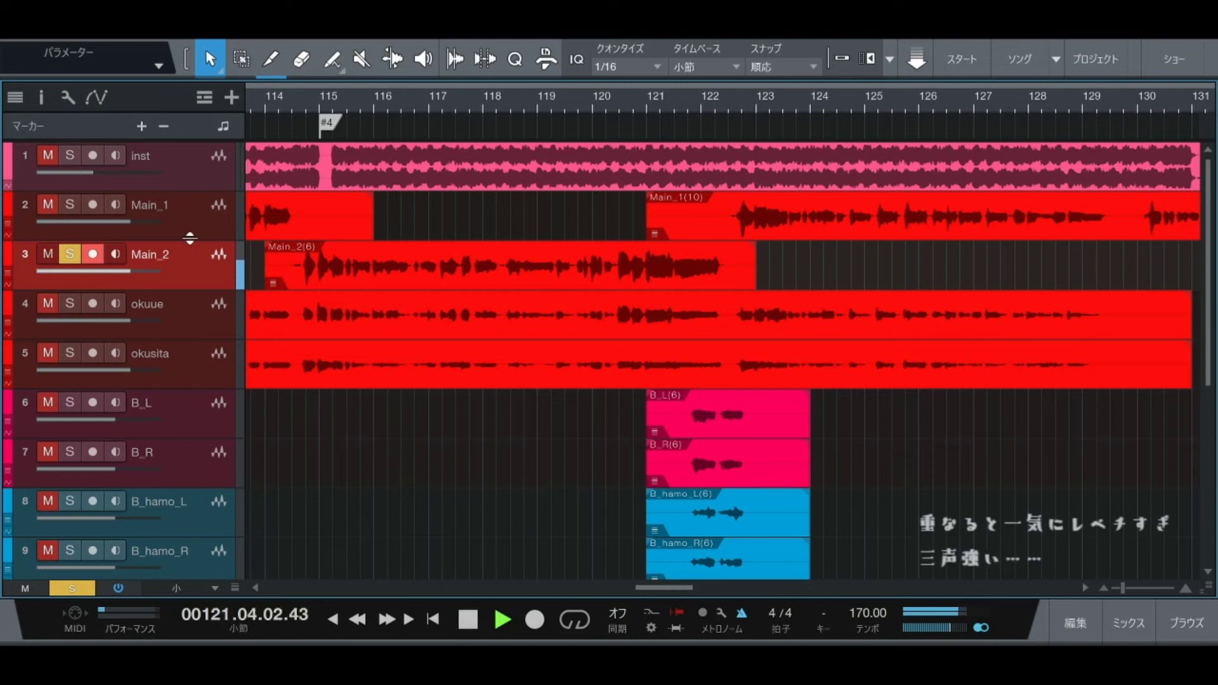
{"action": "key", "text": "space"}
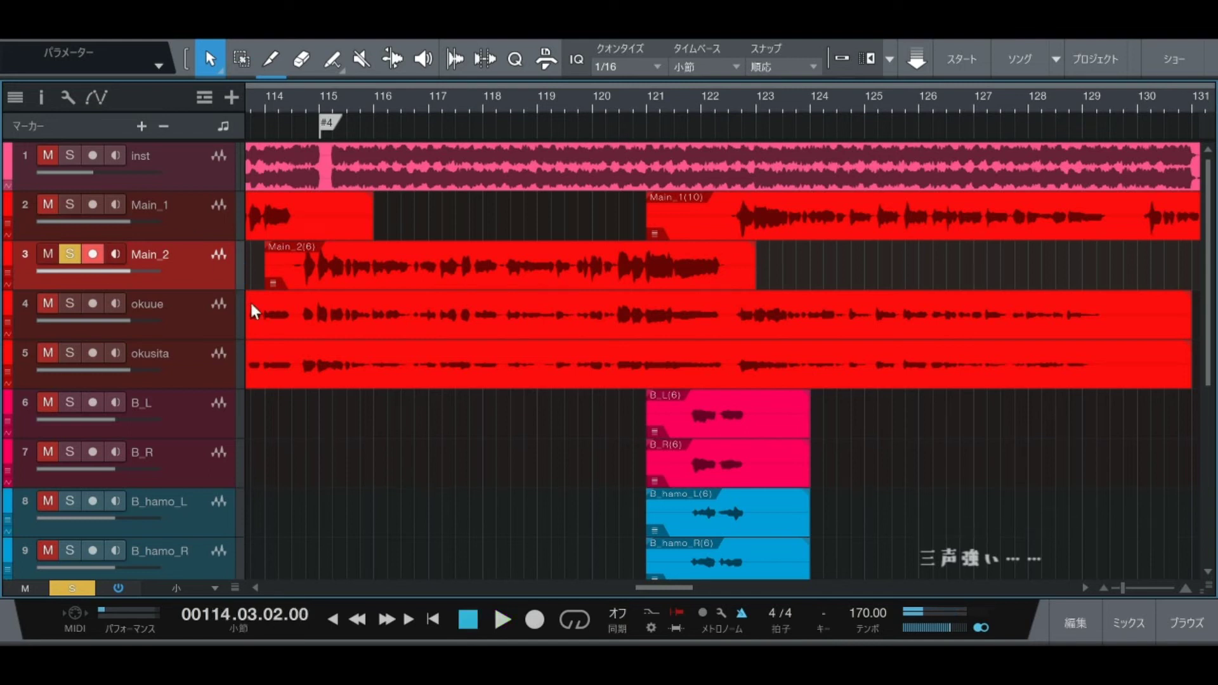
{"action": "key", "text": "space"}
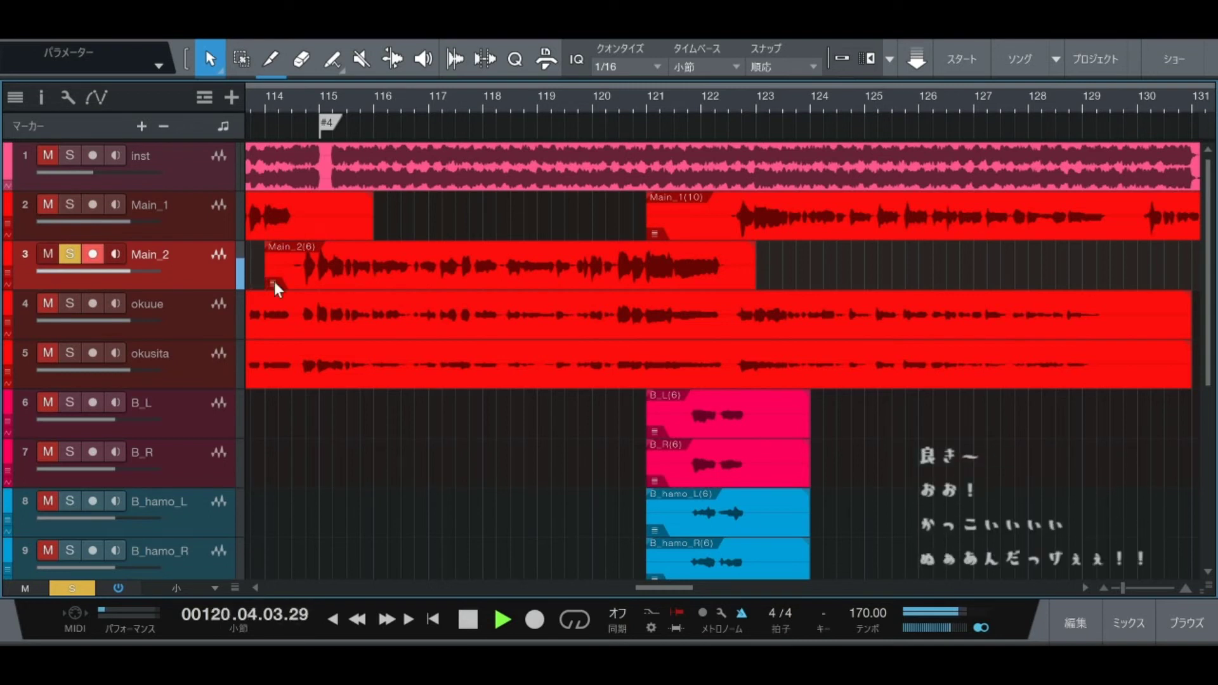
{"action": "key", "text": "space"}
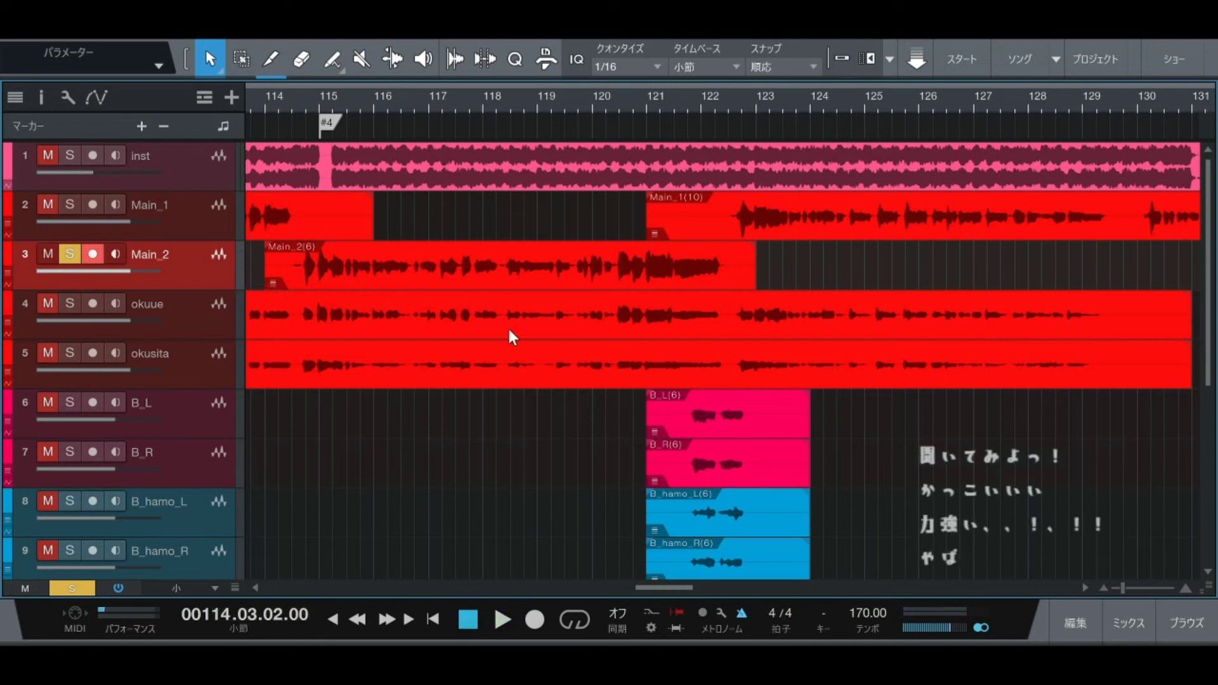
Step: Move the playback position to bar 119, ahead of the loud end phrase in the Main_2 clip
{"action": "key", "text": "KP_Add"}
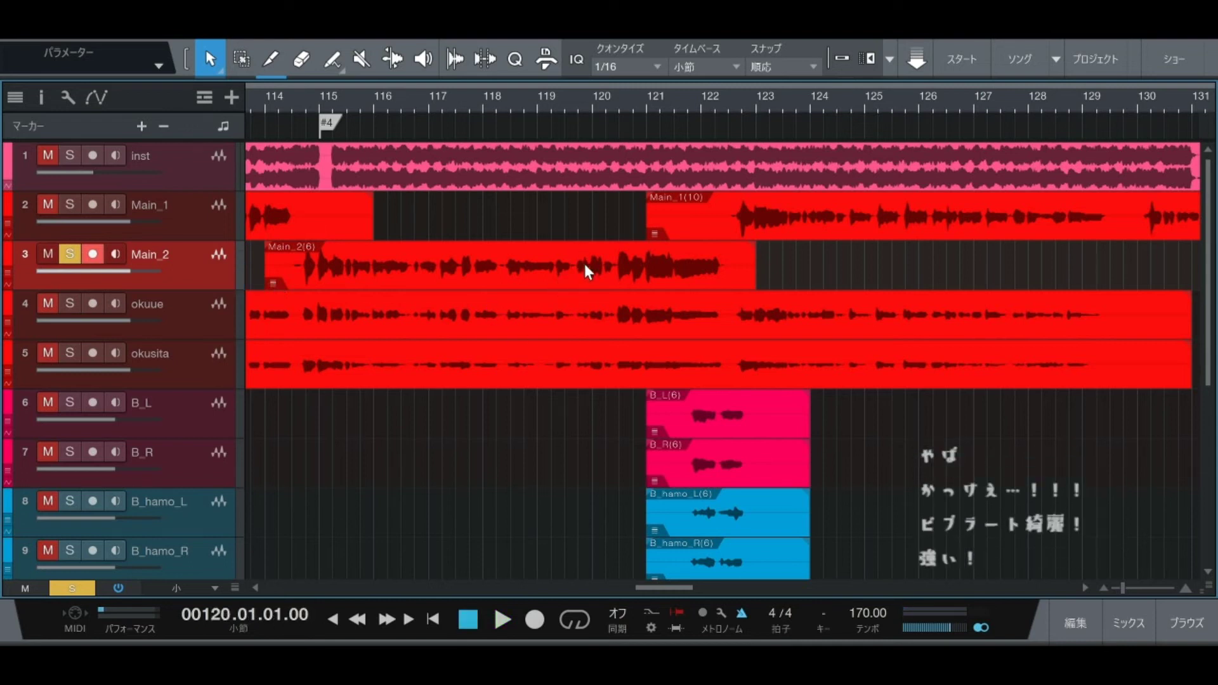
{"action": "key", "text": "KP_Add"}
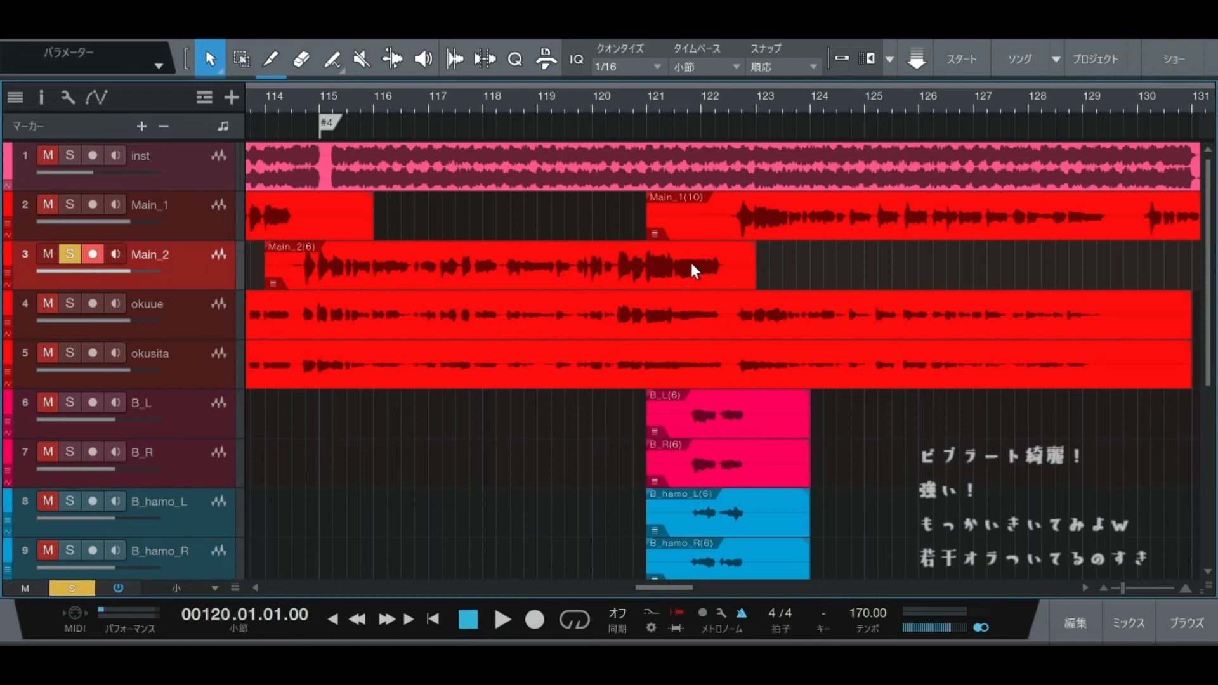
{"action": "key", "text": "KP_Subtract"}
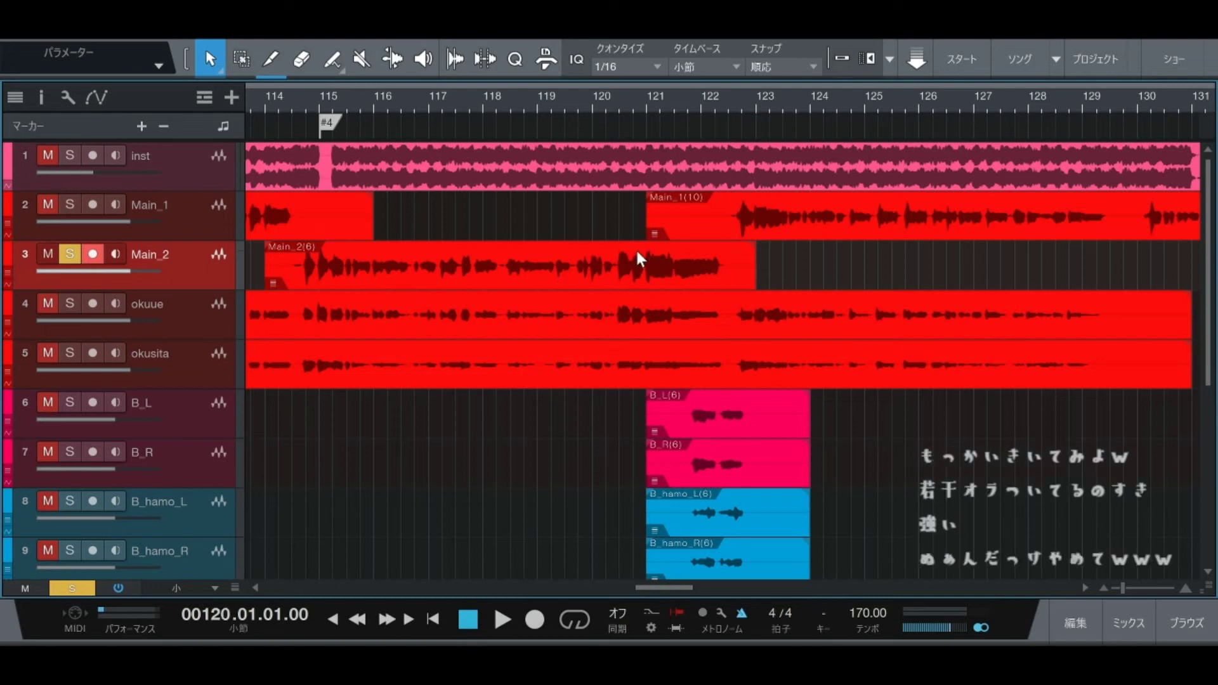
{"action": "key", "text": "KP_Add"}
{"action": "key", "text": "KP_Subtract"}
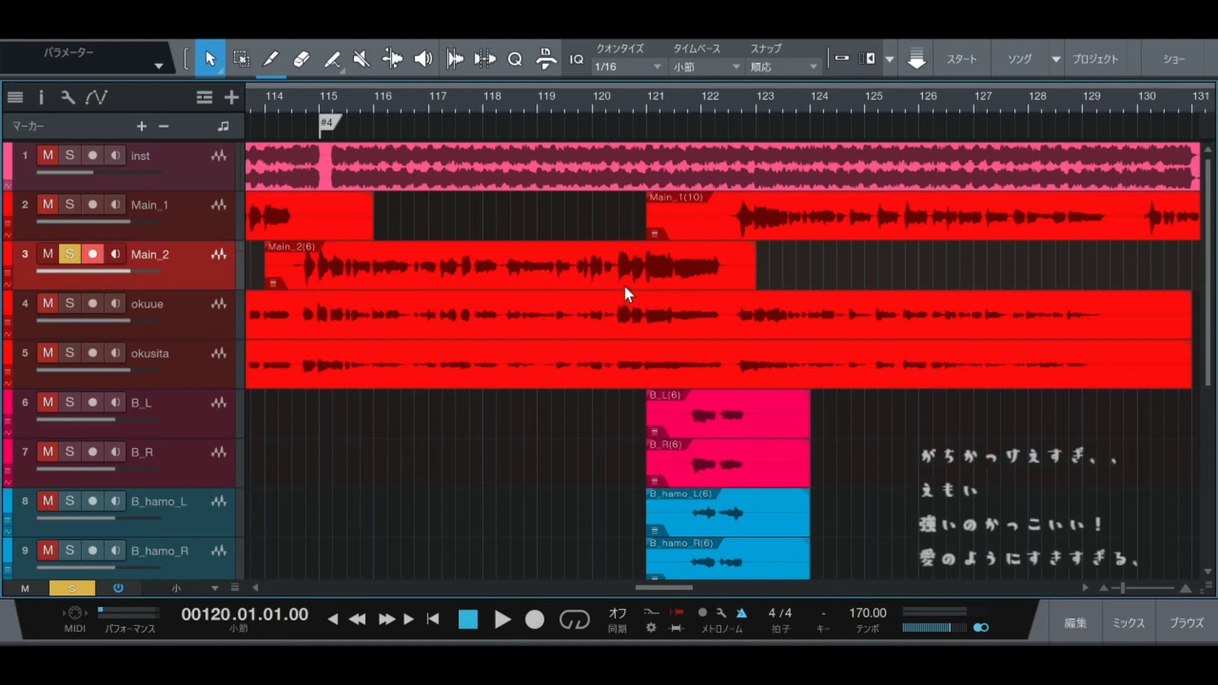
{"action": "key", "text": "KP_Subtract"}
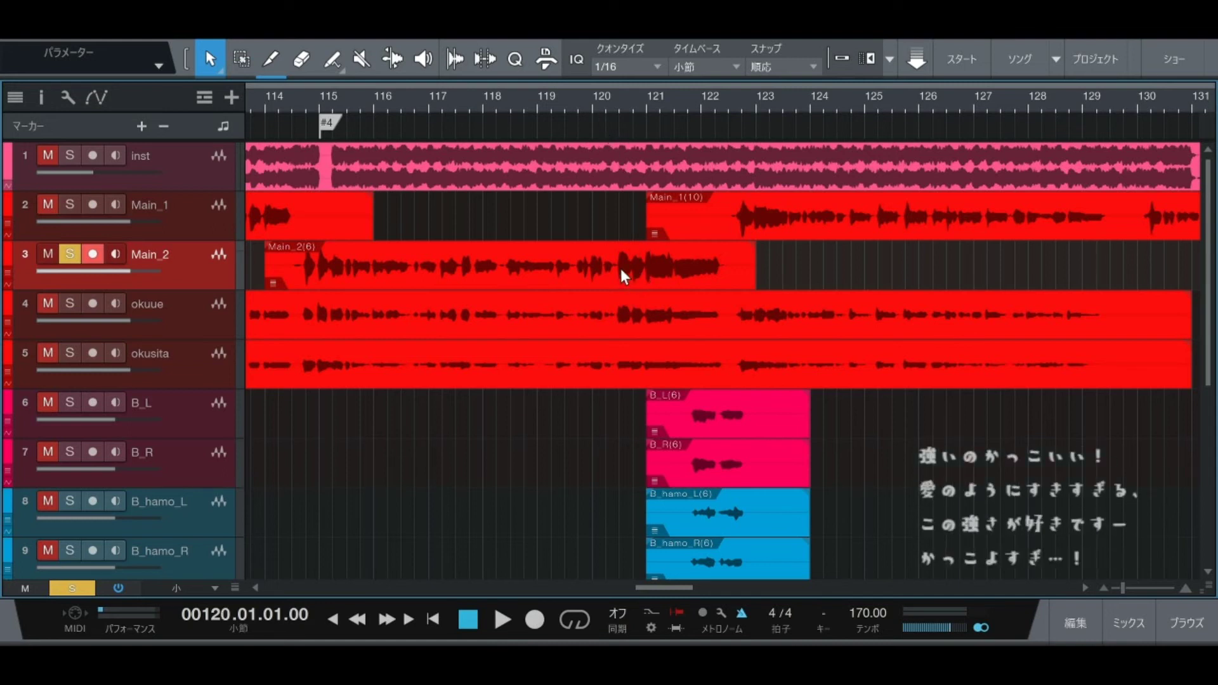
{"action": "key", "text": "KP_Subtract"}
{"action": "key", "text": "KP_Add"}
{"action": "key", "text": "KP_Add"}
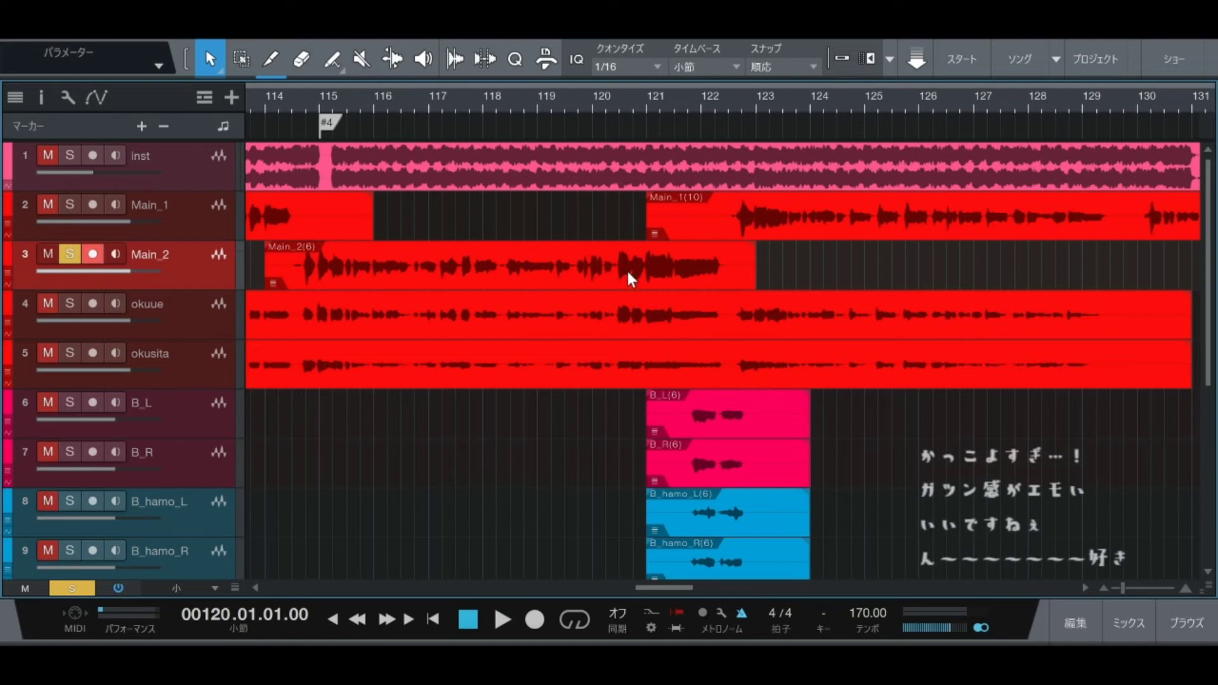
{"action": "key", "text": "KP_Subtract"}
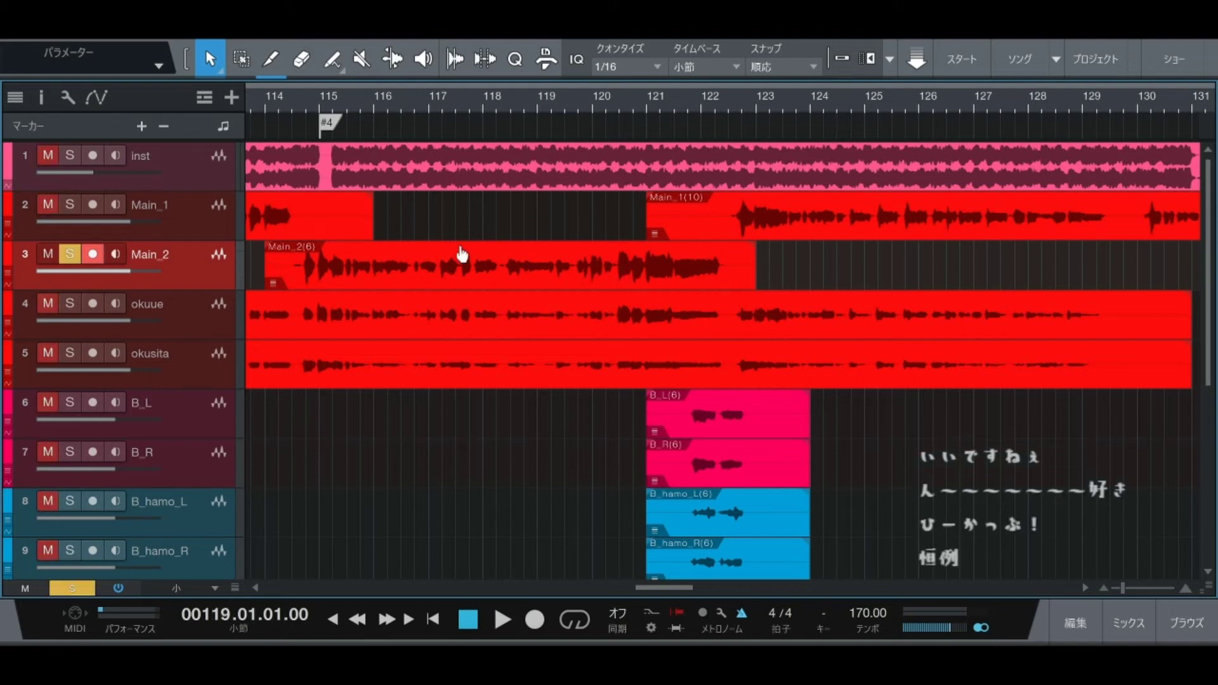
Step: Play the soloed Main_2 track from bar 119 to bar 122 and remove its solo
{"action": "key", "text": "space"}
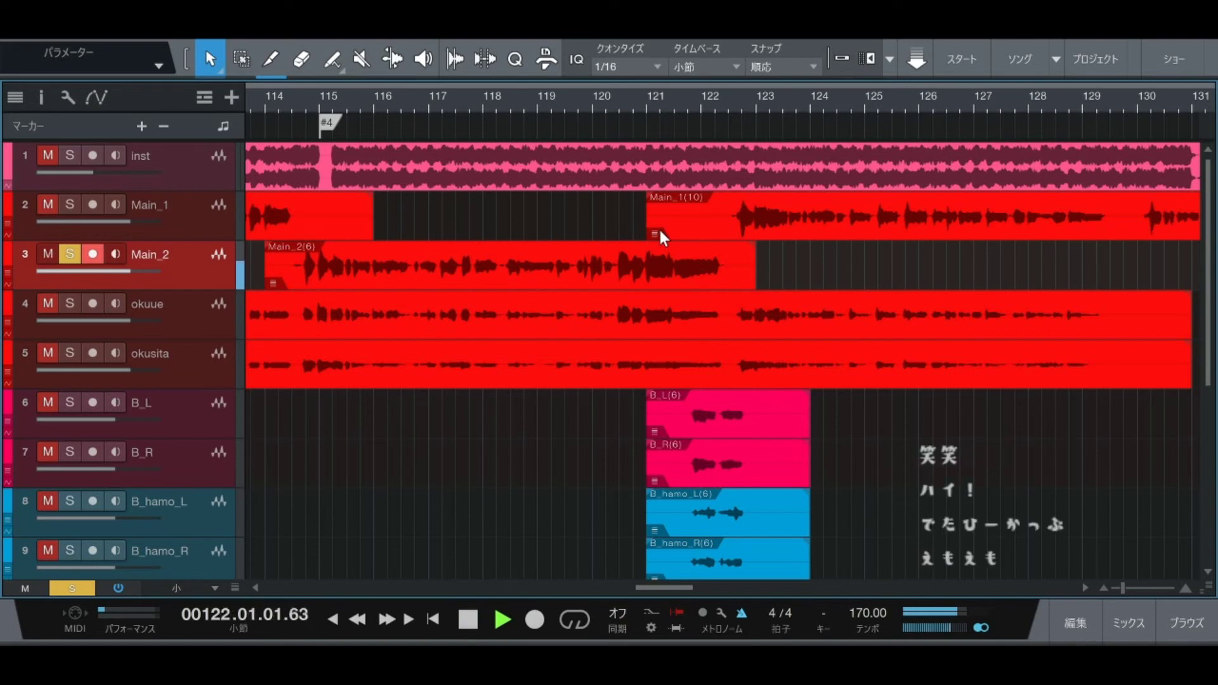
{"action": "key", "text": "space"}
{"action": "key", "text": "s"}
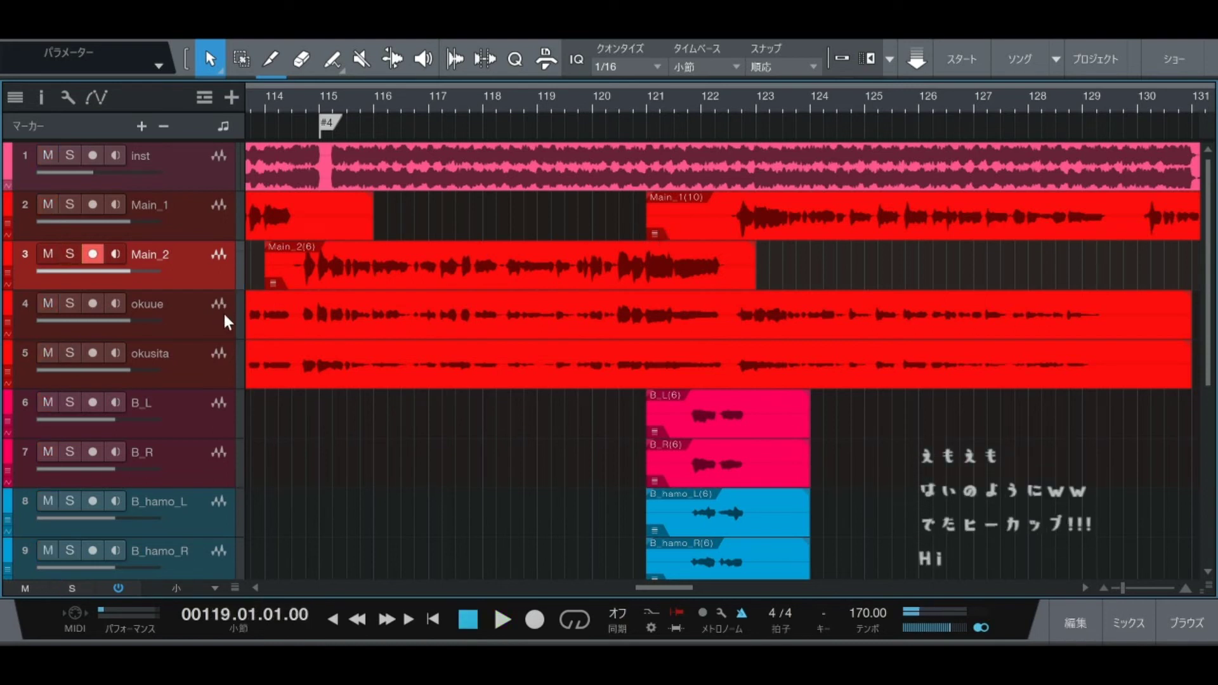
Step: Solo the okuue track, listen twice to its part from just before marker #4 to about bar 128, and remove the solo
{"action": "left_click", "coordinate": [199, 311]}
{"action": "key", "text": "s"}
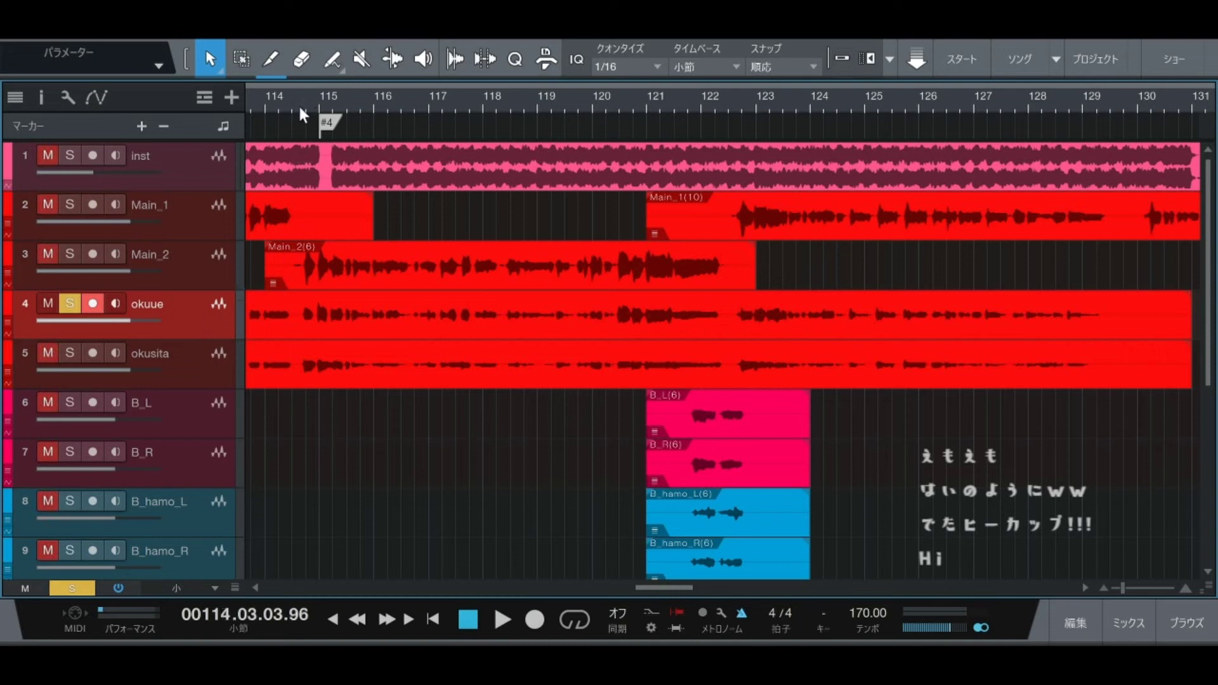
{"action": "key", "text": "space"}
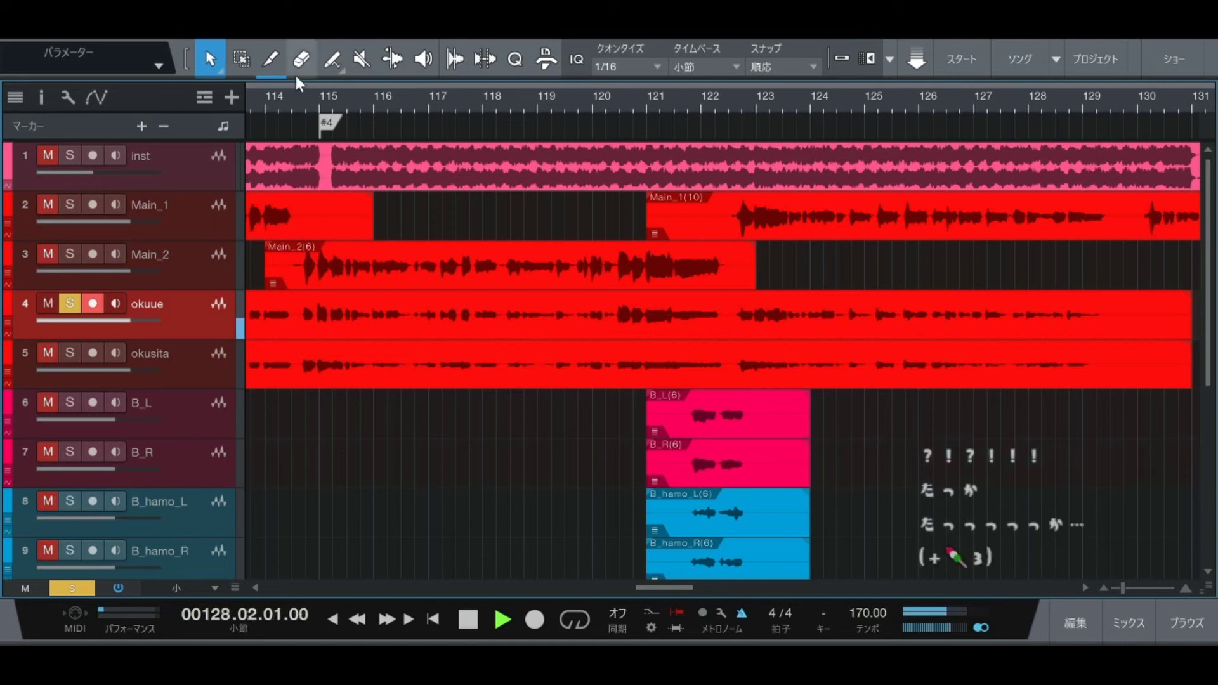
{"action": "key", "text": "space"}
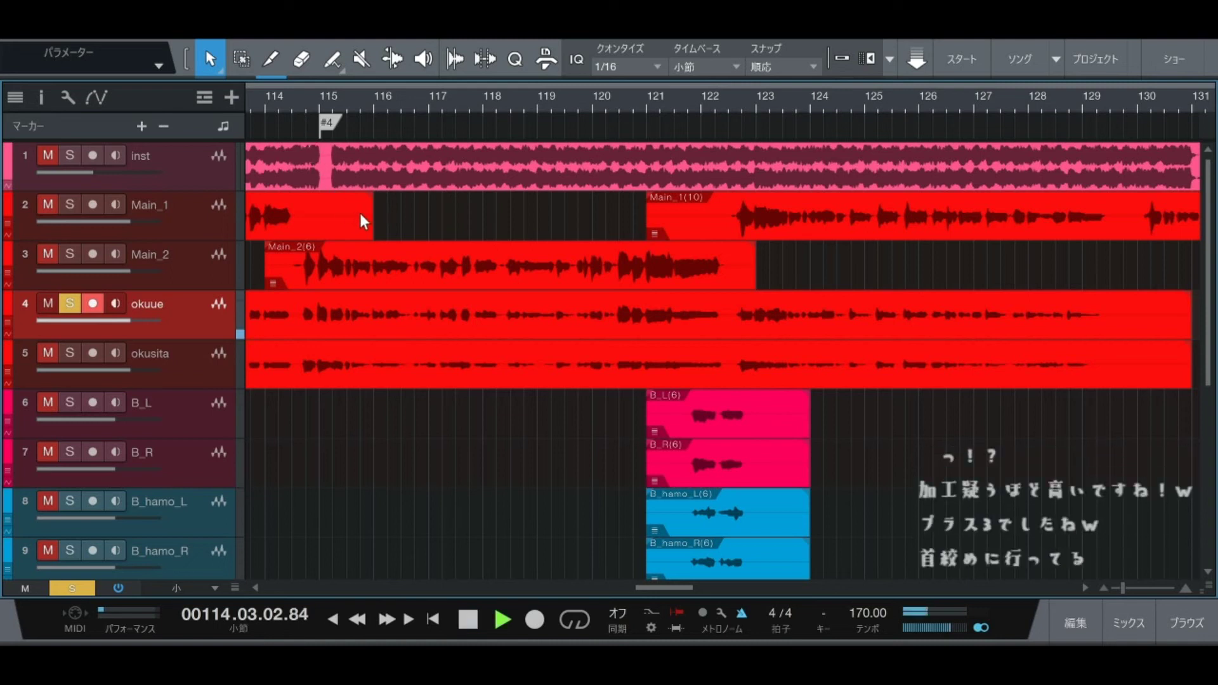
{"action": "key", "text": "space"}
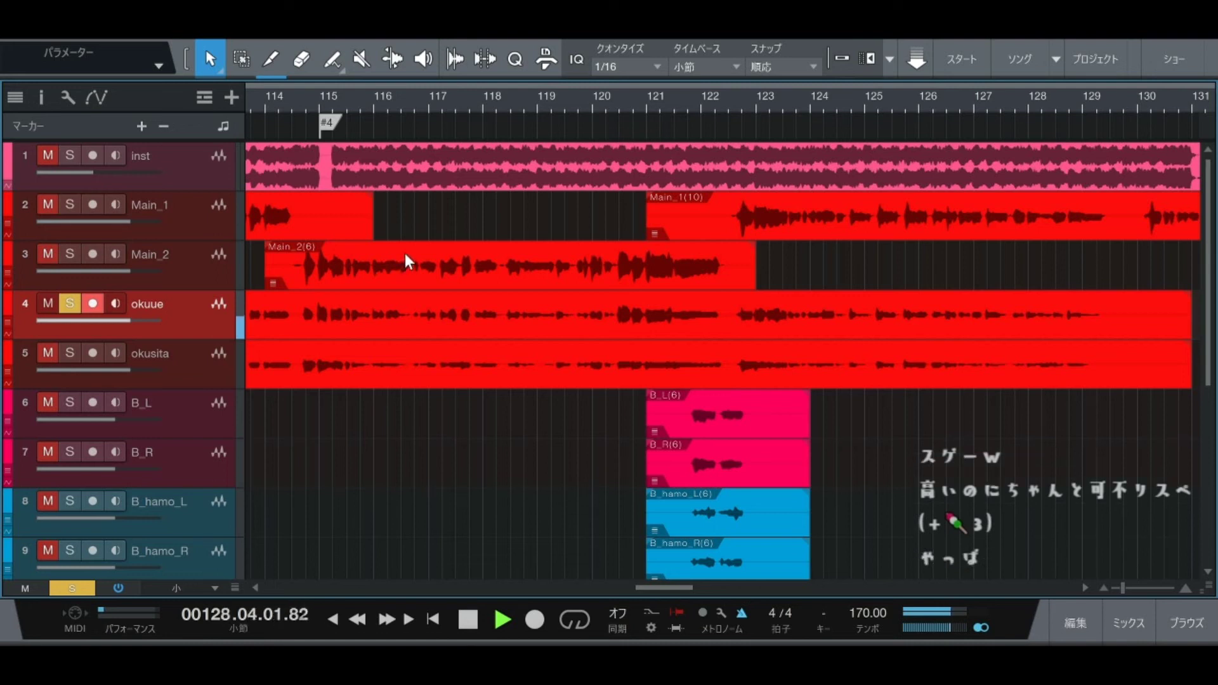
{"action": "key", "text": "space"}
{"action": "key", "text": "s"}
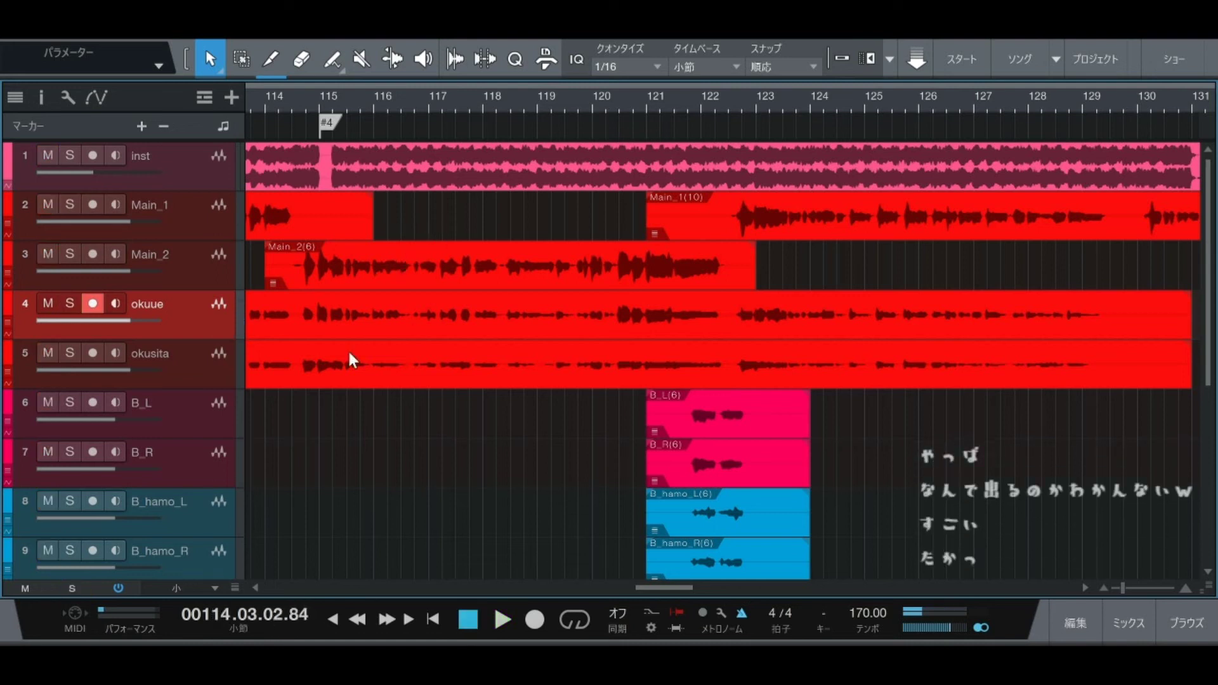
Step: Solo the okusita track, play it from just before marker #4 to about bar 129, and remove the solo
{"action": "left_click", "coordinate": [199, 368]}
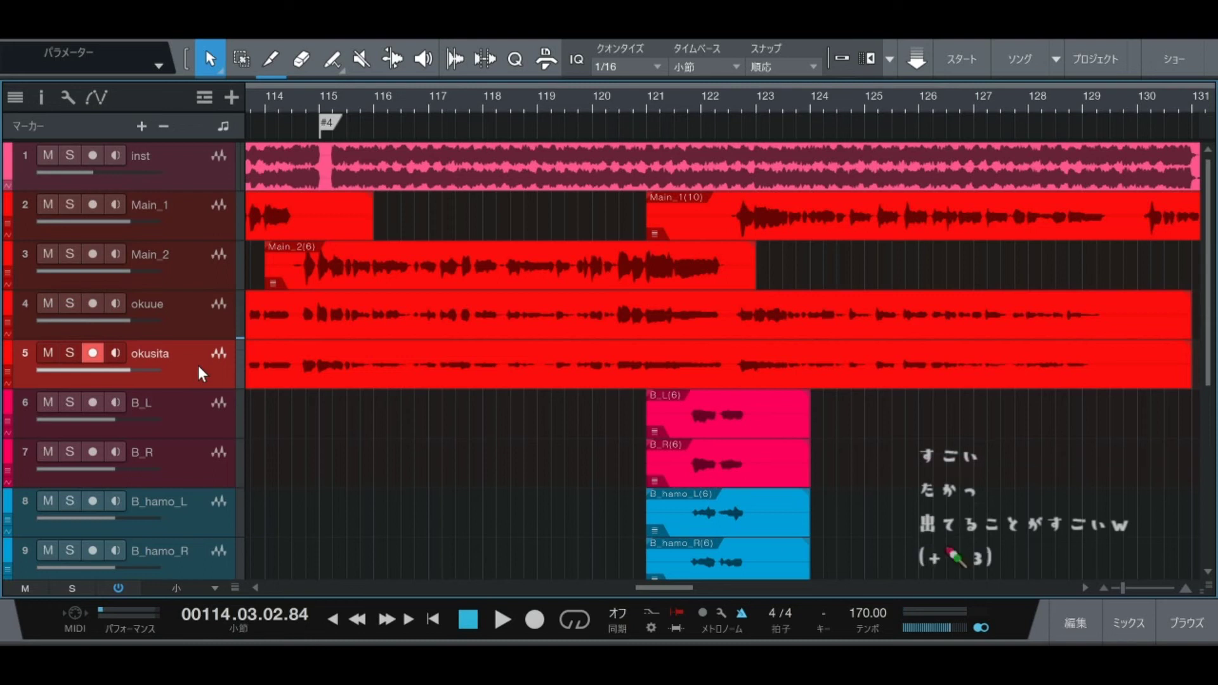
{"action": "key", "text": "s"}
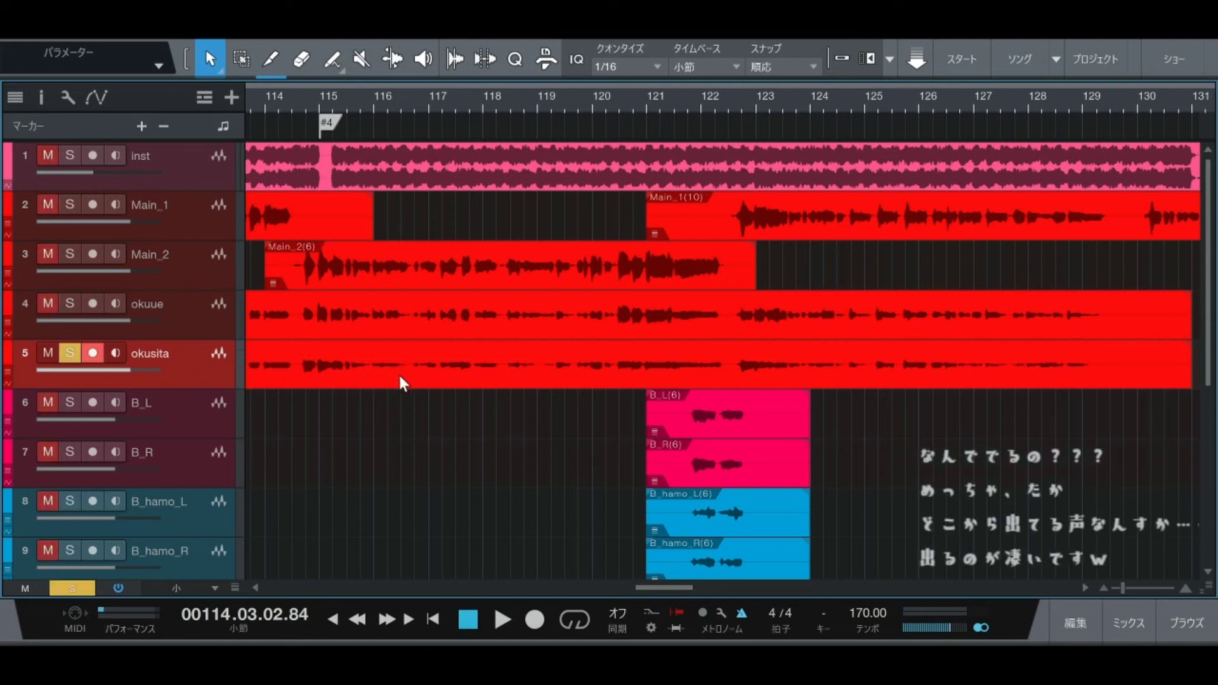
{"action": "key", "text": "space"}
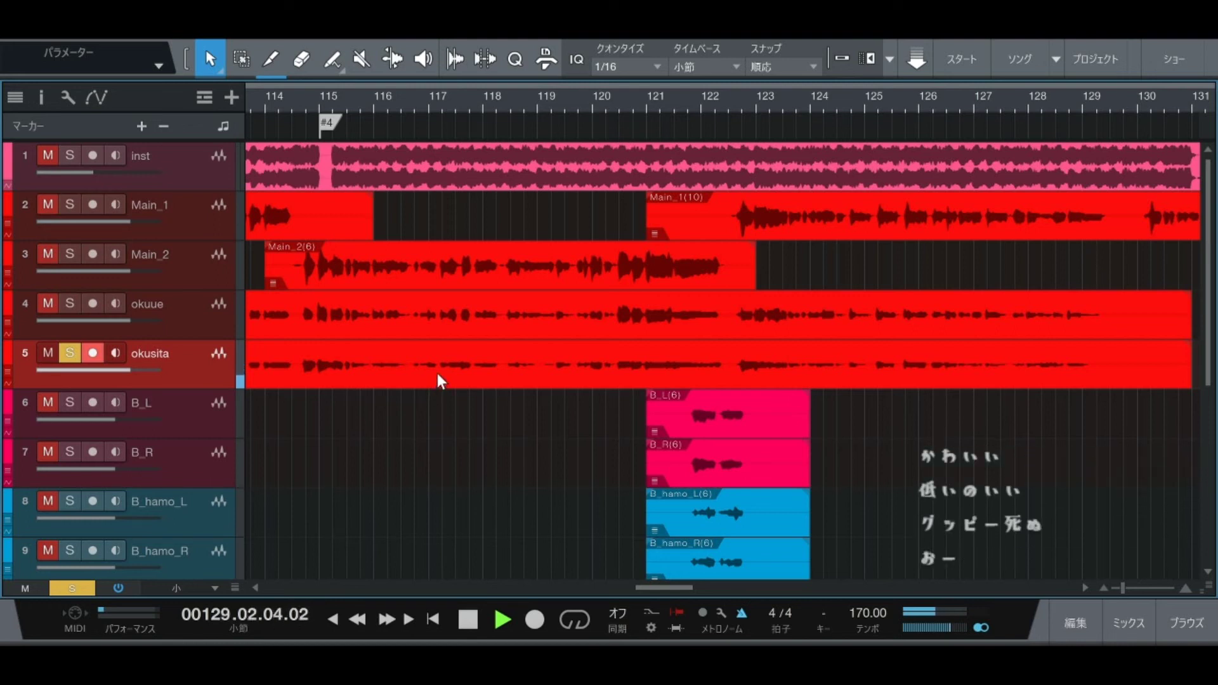
{"action": "key", "text": "space"}
{"action": "key", "text": "s"}
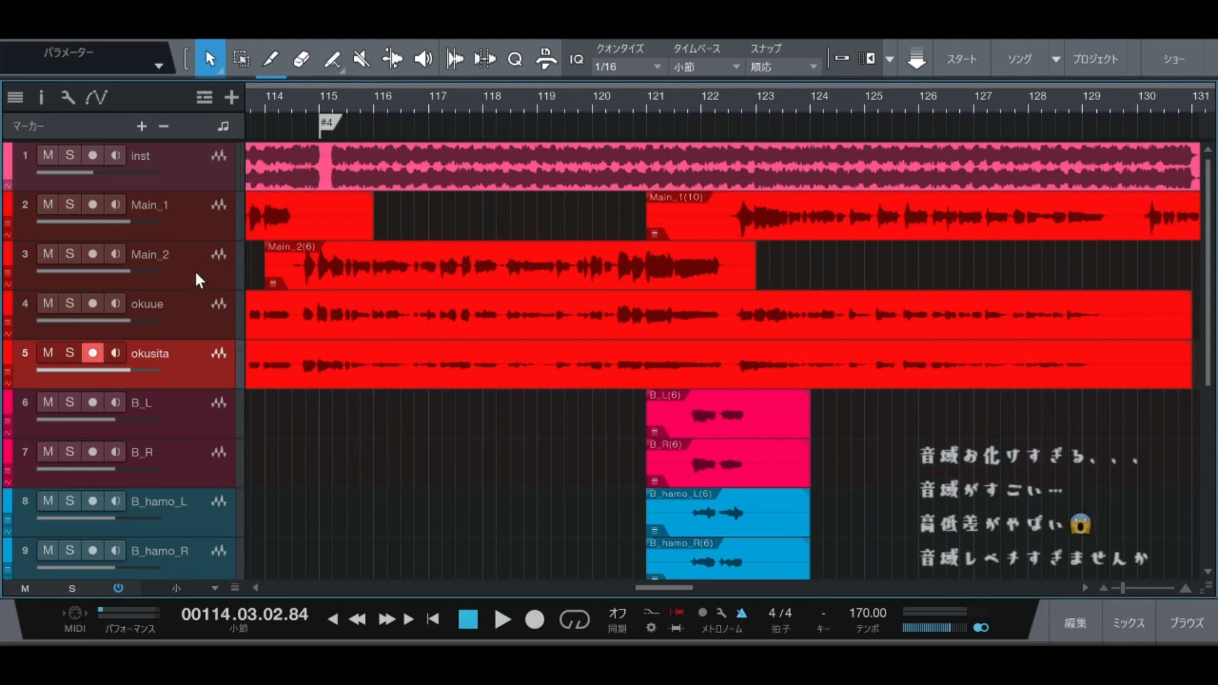
Step: Solo the Main_1 track and play it from just before marker #4 to about bar 132
{"action": "left_click", "coordinate": [196, 203]}
{"action": "key", "text": "s"}
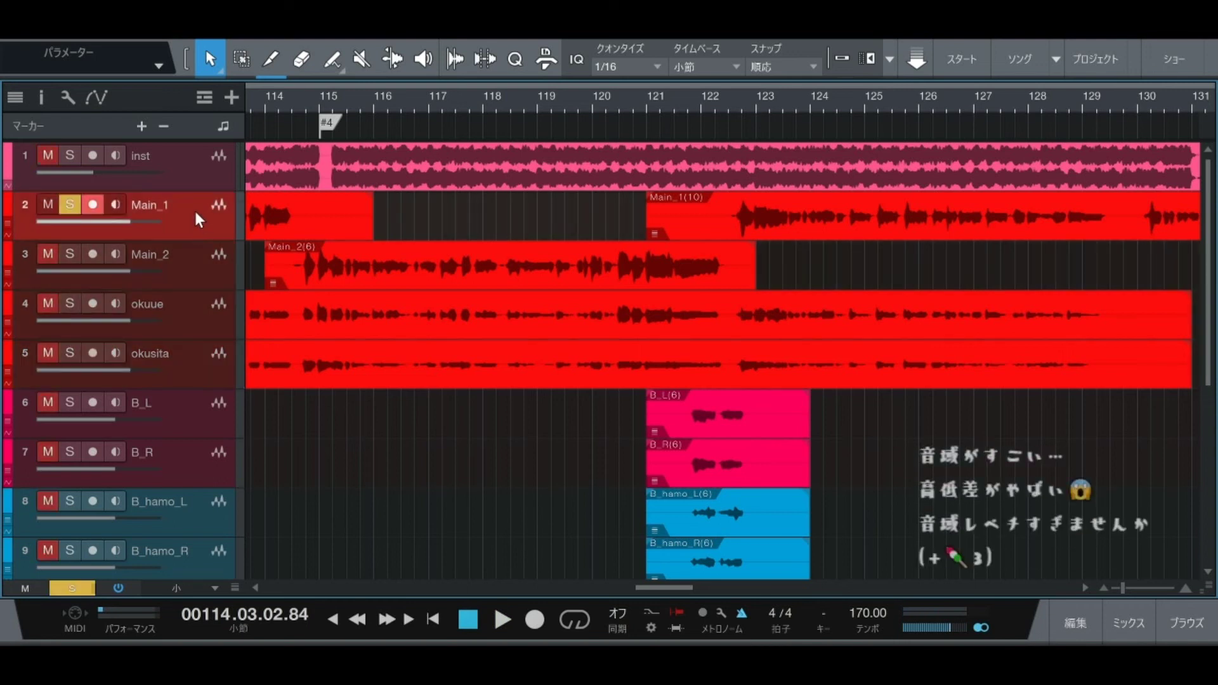
{"action": "key", "text": "space"}
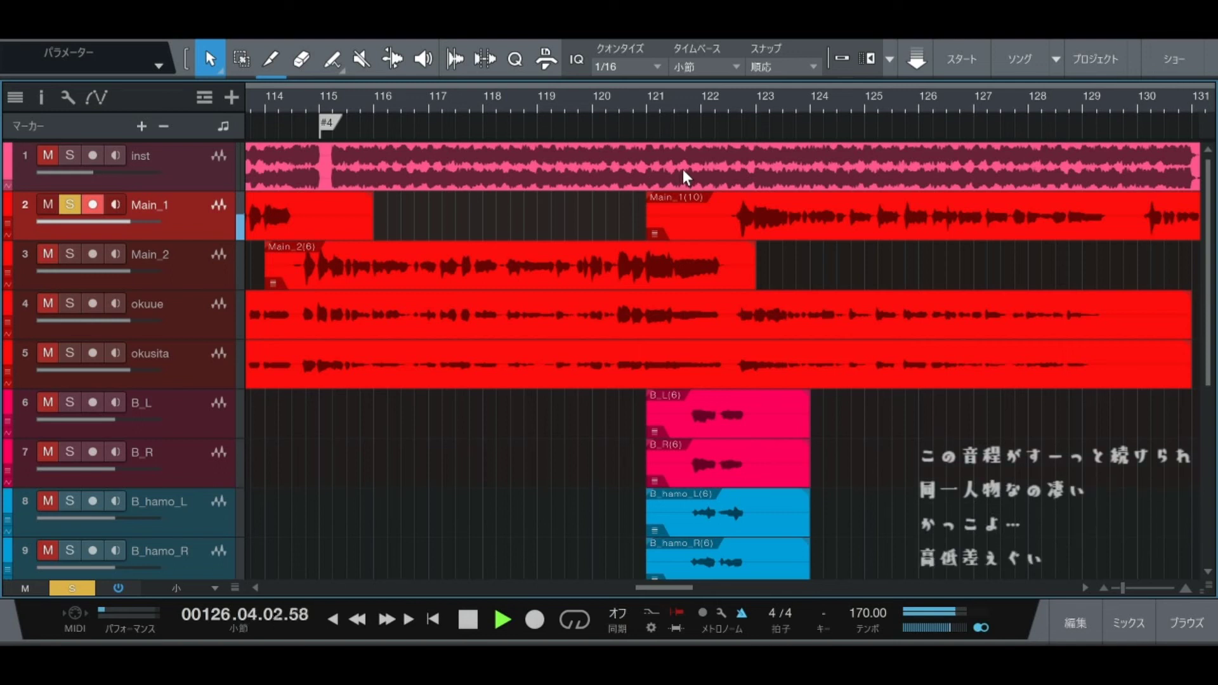
{"action": "left_click_drag", "start_coordinate": [658, 589], "coordinate": [676, 589]}
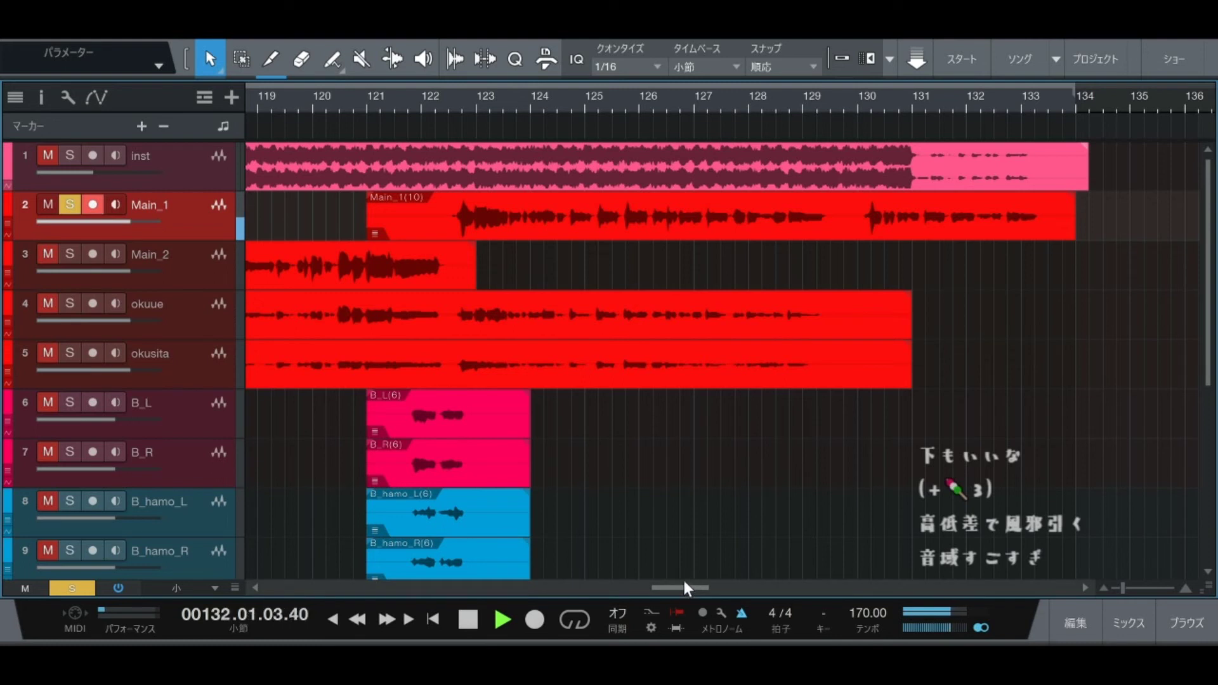
{"action": "key", "text": "space"}
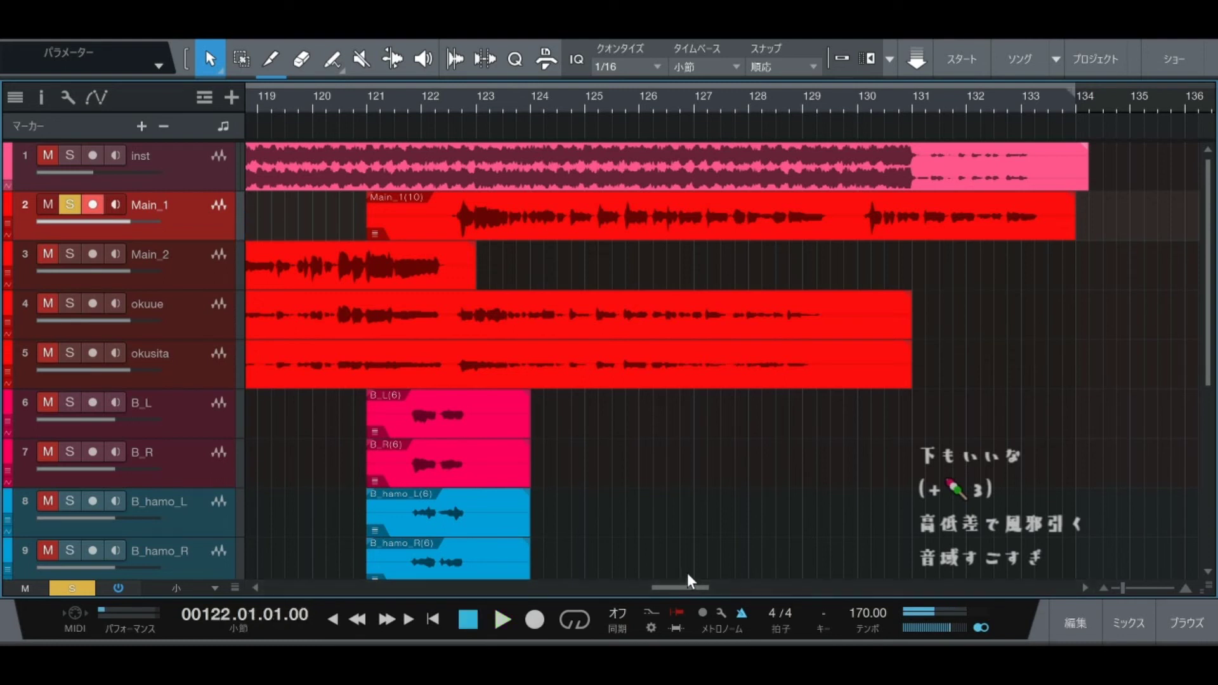
Step: Place the playback position at bar 127 and replay a short stretch of the soloed Main_1 track
{"action": "key", "text": "KP_Add"}
{"action": "key", "text": "KP_Add"}
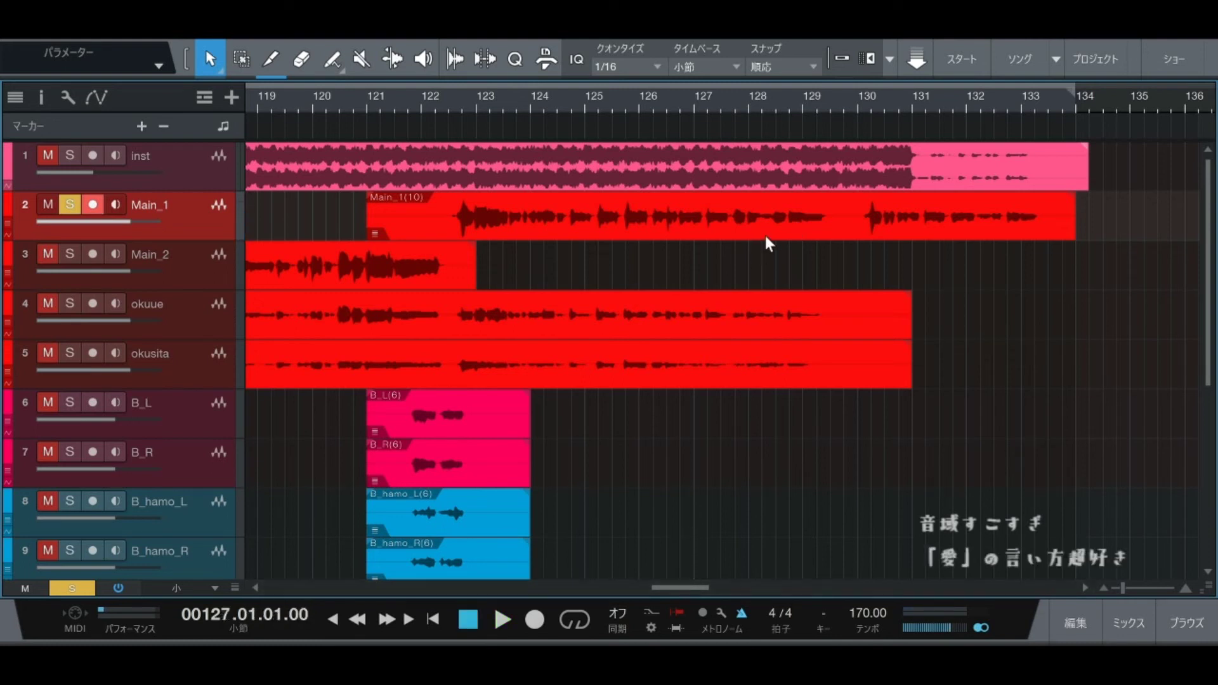
{"action": "key", "text": "space"}
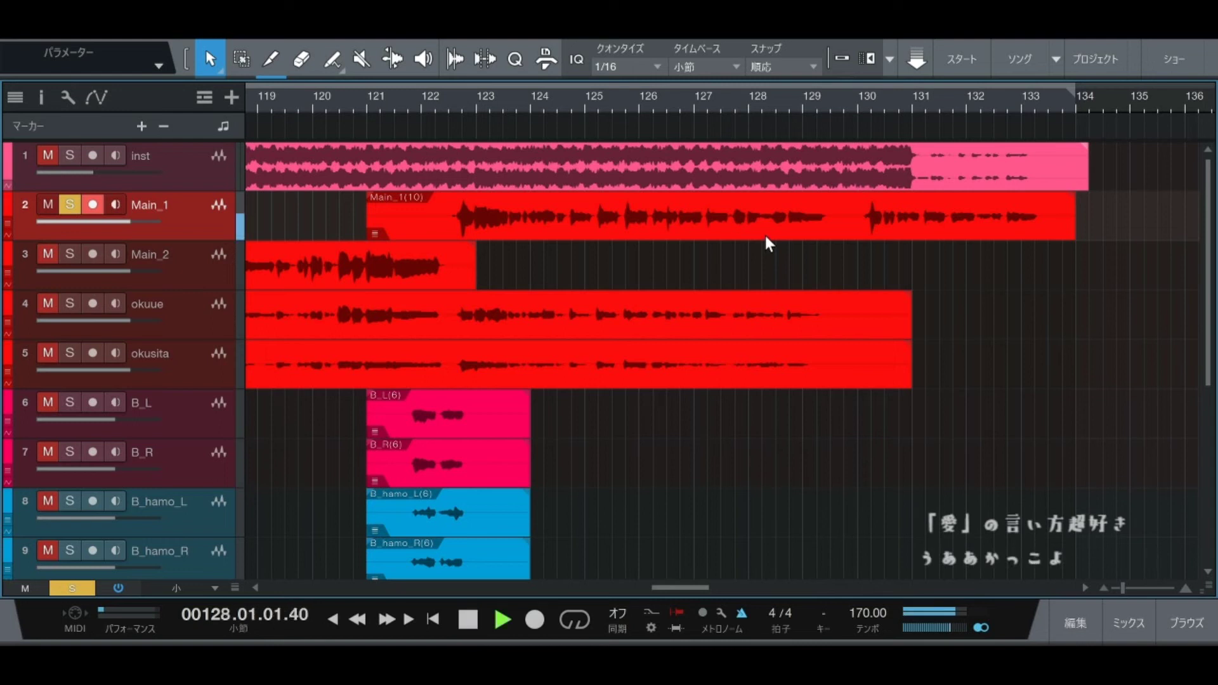
{"action": "key", "text": "space"}
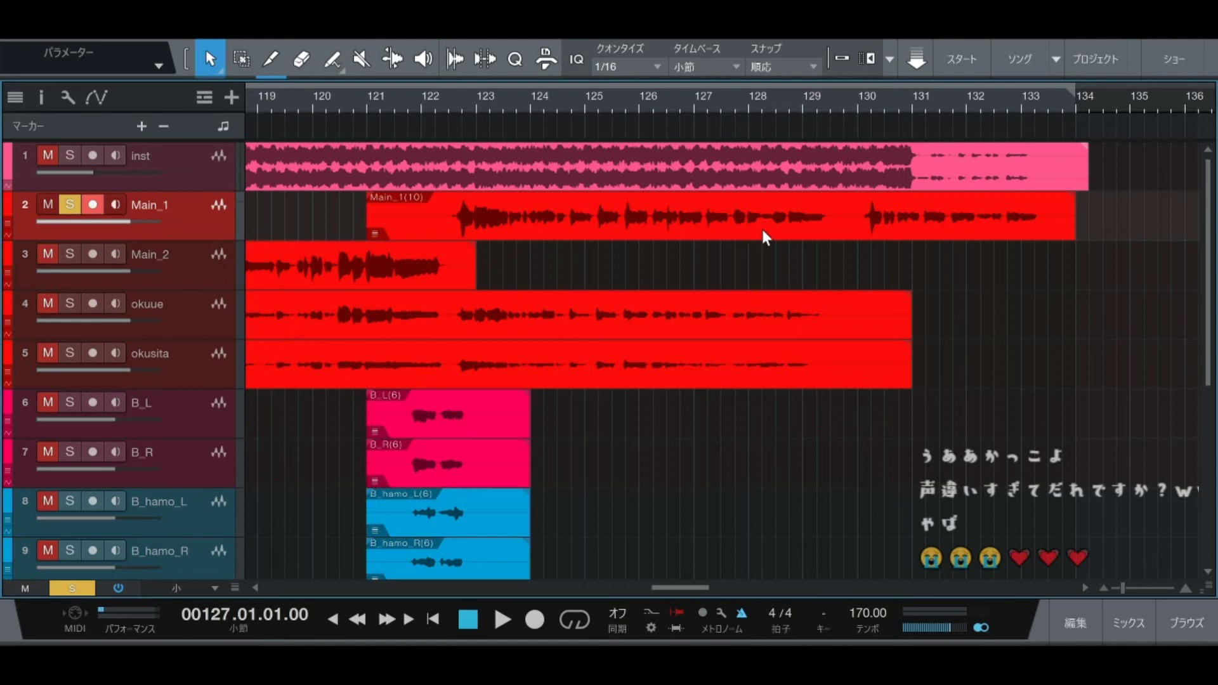
Step: Move the playback position to bar 130 and play the start of the soloed Main_1 track's closing phrase
{"action": "key", "text": "KP_Add"}
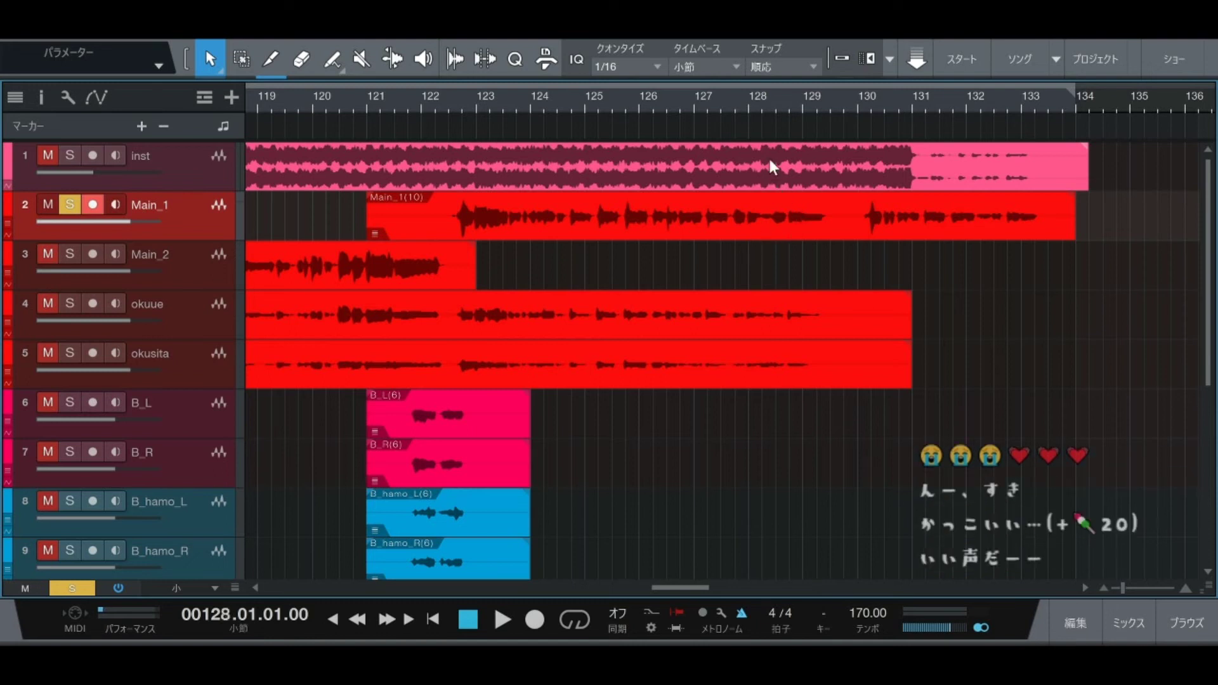
{"action": "key", "text": "KP_Subtract"}
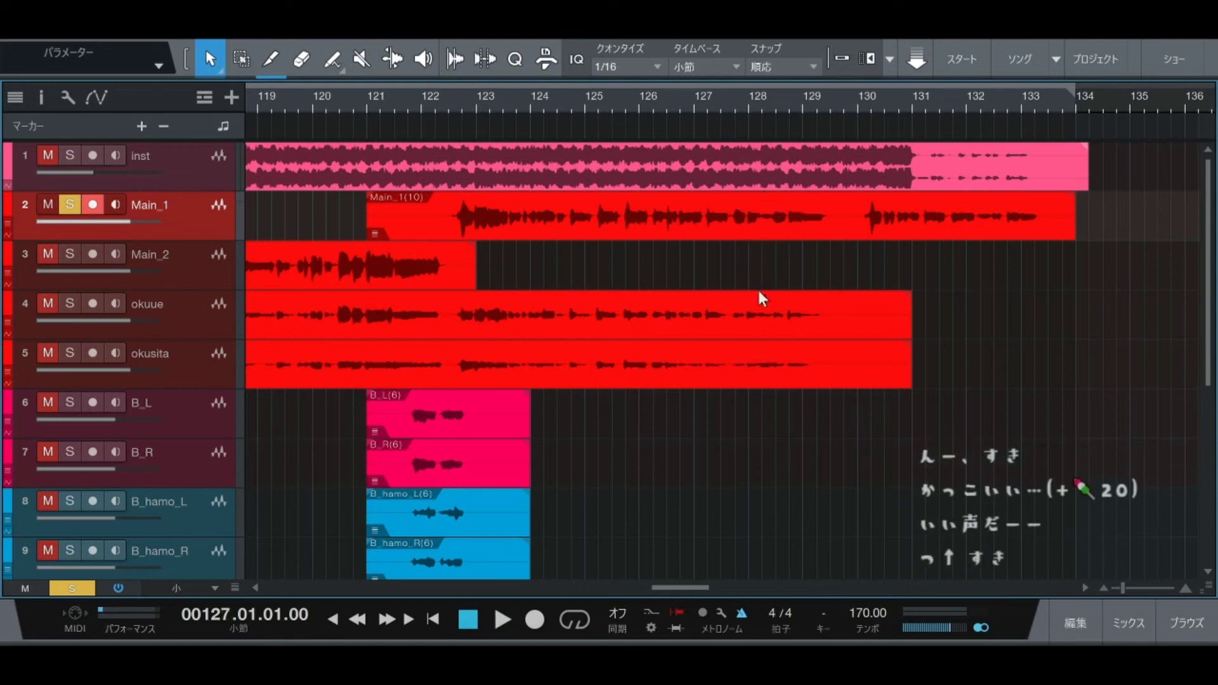
{"action": "key", "text": "KP_Add"}
{"action": "key", "text": "KP_Add"}
{"action": "key", "text": "KP_Add"}
{"action": "key", "text": "KP_Add"}
{"action": "key", "text": "KP_Subtract"}
{"action": "key", "text": "KP_Subtract"}
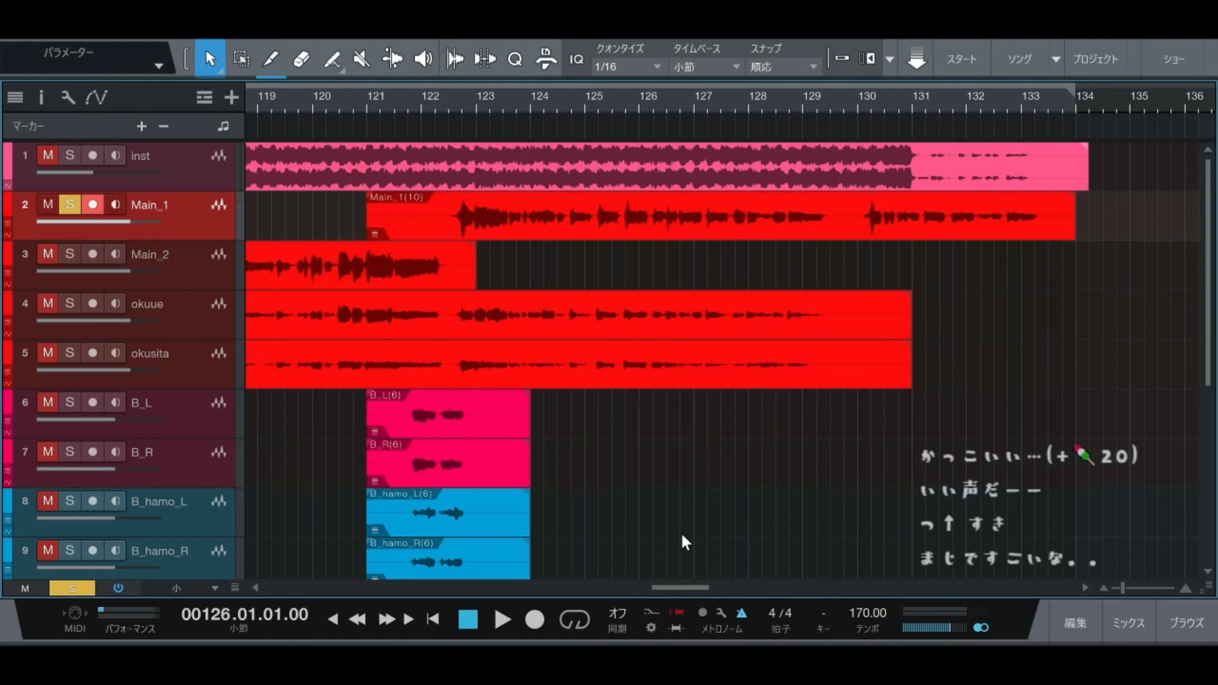
{"action": "left_click_drag", "start_coordinate": [684, 586], "coordinate": [679, 588]}
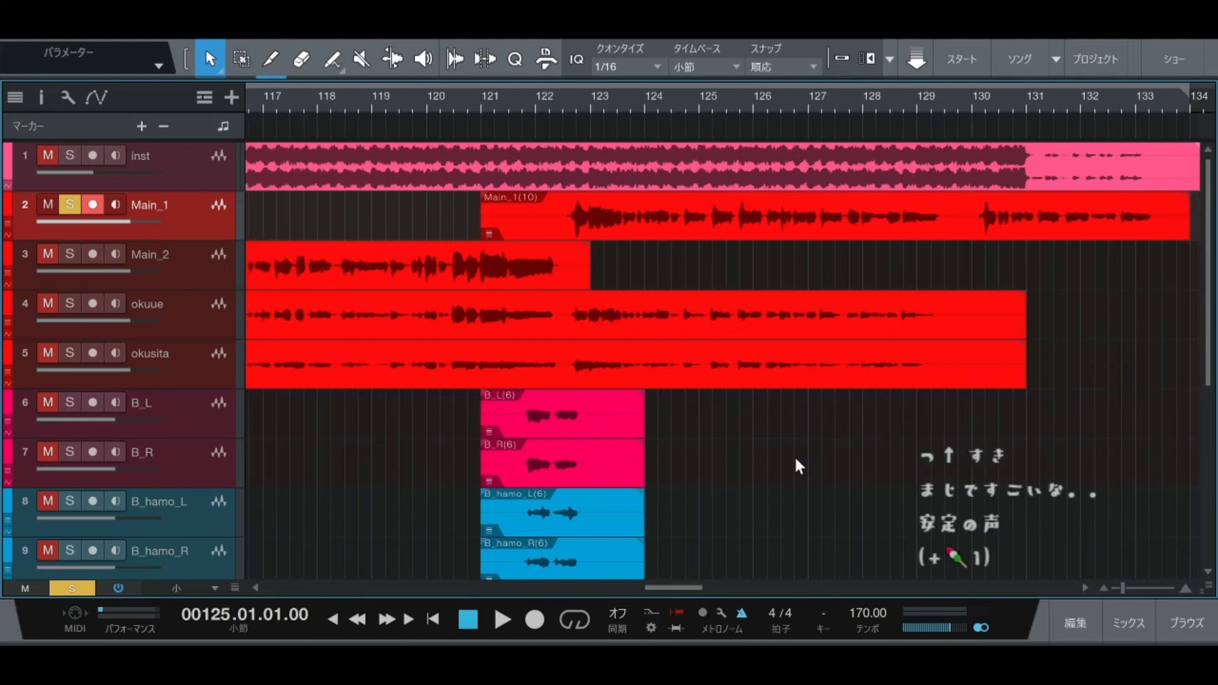
{"action": "key", "text": "space"}
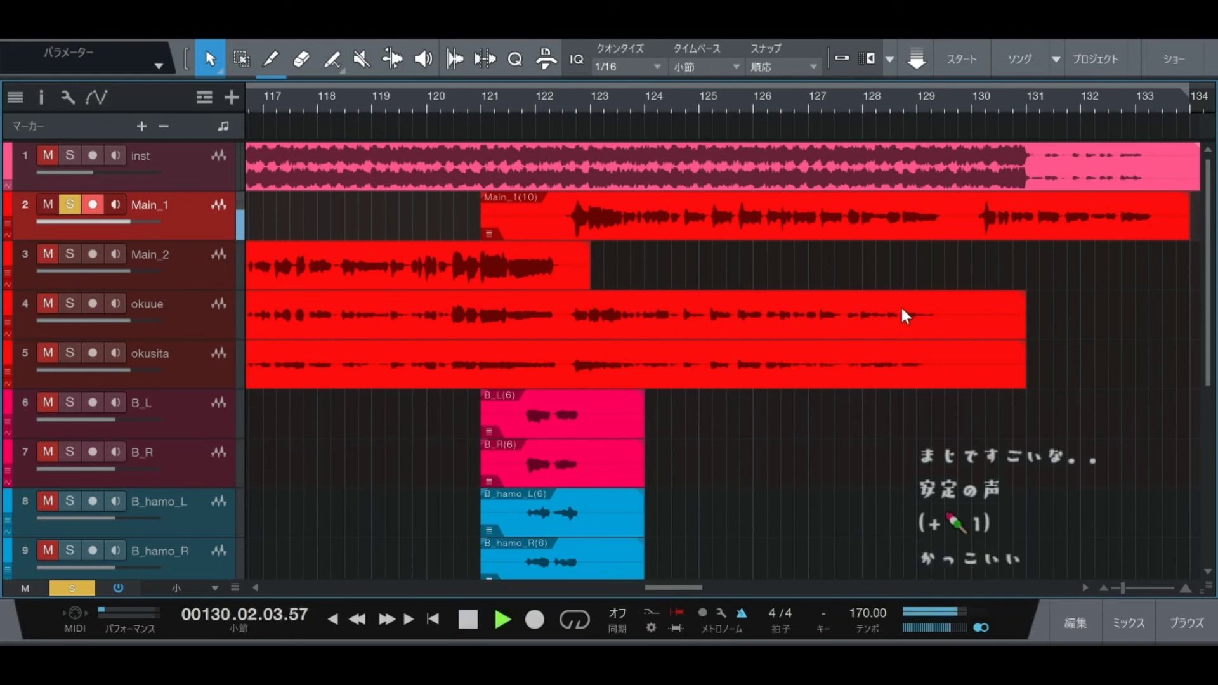
{"action": "key", "text": "space"}
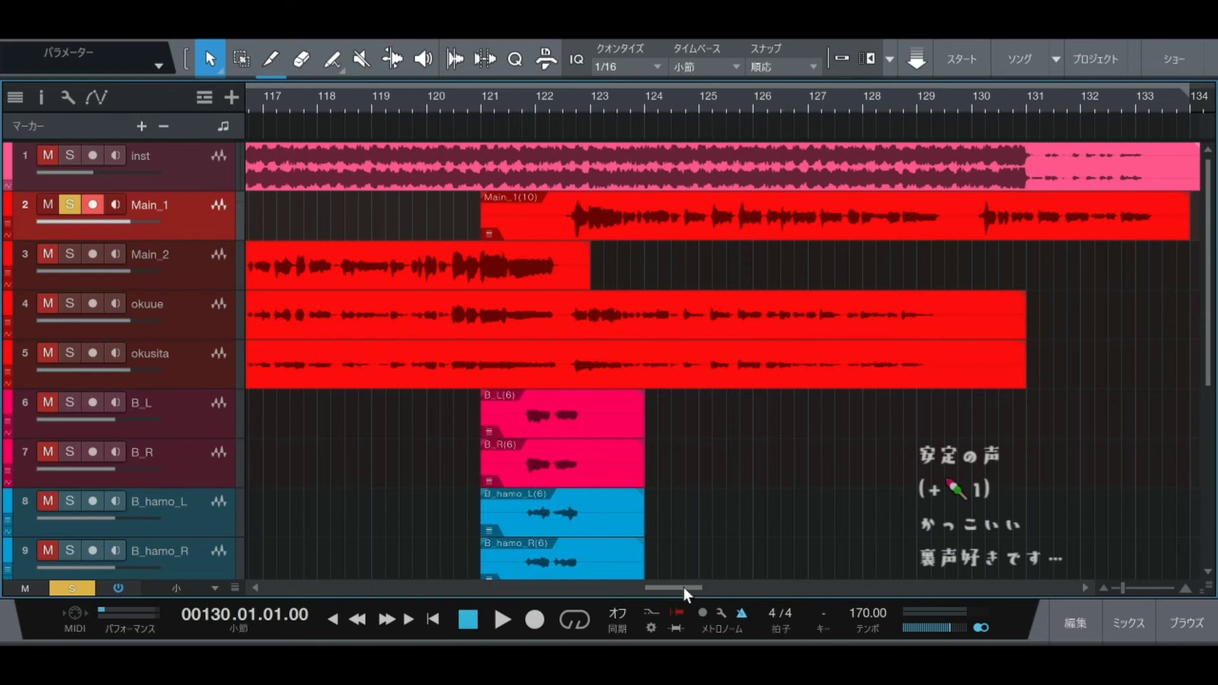
Step: Replay the soloed Main_1 track's closing phrase briefly from bar 130
{"action": "left_click_drag", "start_coordinate": [684, 588], "coordinate": [706, 583]}
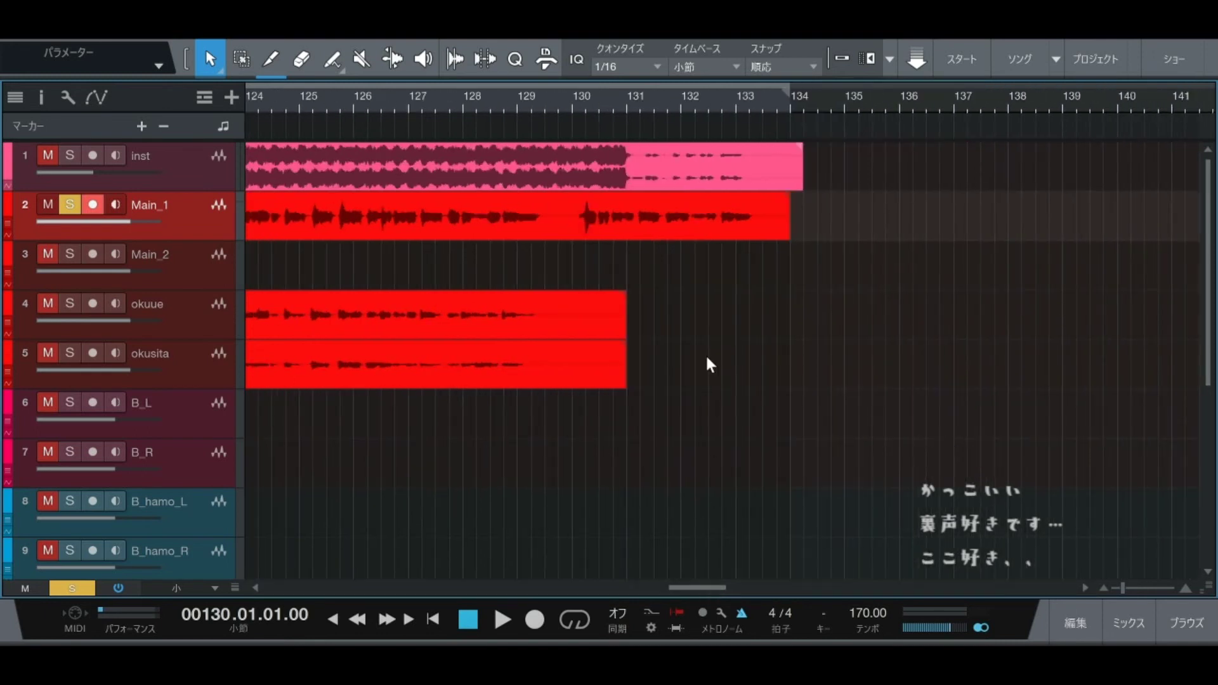
{"action": "key", "text": "KP_Subtract"}
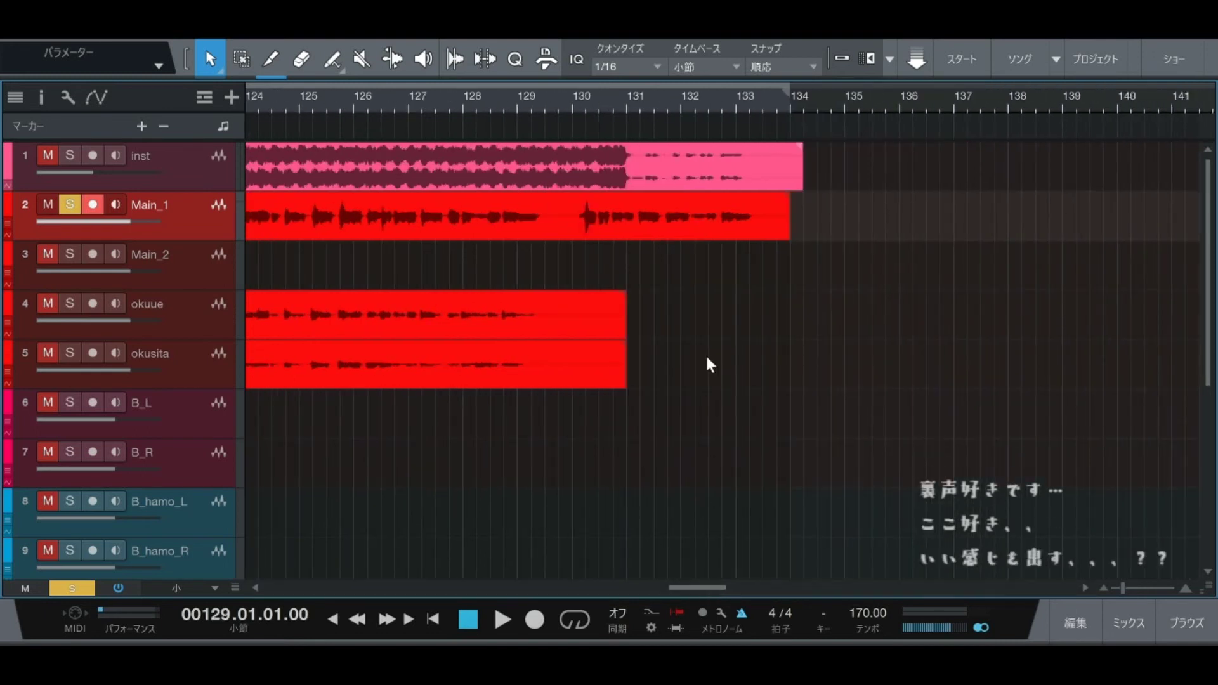
{"action": "key", "text": "KP_Add"}
{"action": "key", "text": "space"}
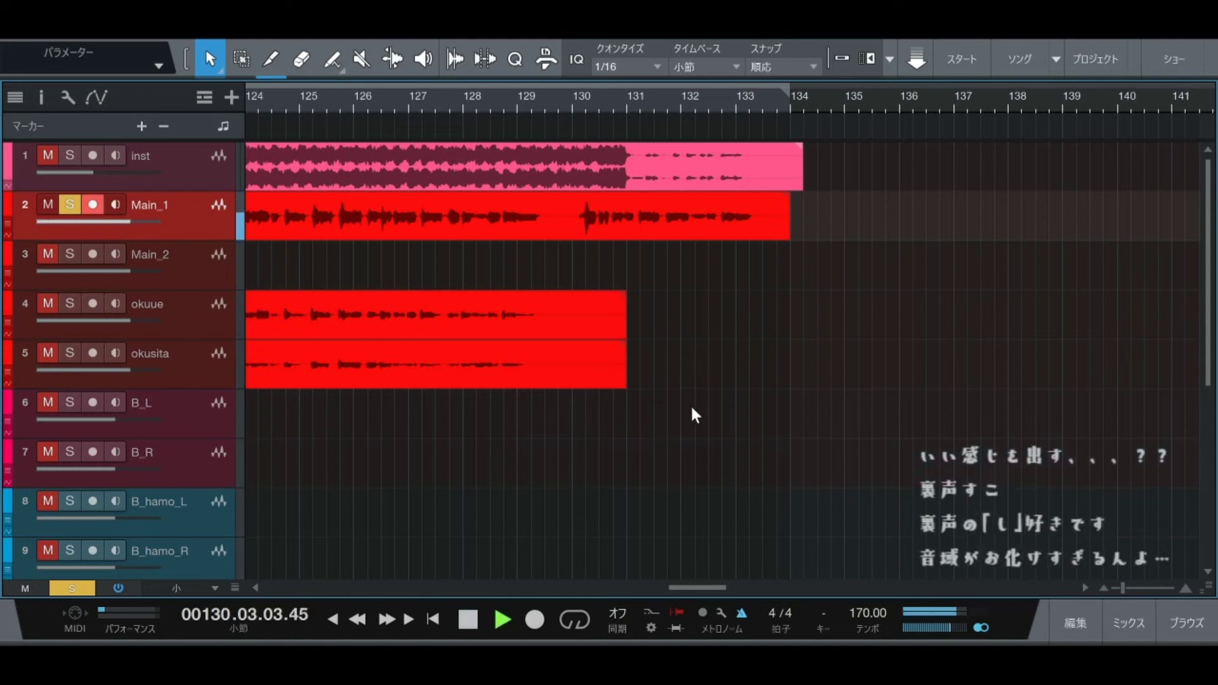
{"action": "key", "text": "space"}
Step: Move the playback position back to bar 114, ahead of marker #4
{"action": "key", "text": "KP_Subtract"}
{"action": "key", "text": "KP_Subtract"}
{"action": "key", "text": "KP_Subtract"}
{"action": "key", "text": "KP_Subtract"}
{"action": "key", "text": "KP_Subtract"}
{"action": "key", "text": "KP_Subtract"}
{"action": "key", "text": "KP_Subtract"}
{"action": "key", "text": "KP_Subtract"}
{"action": "key", "text": "KP_Subtract"}
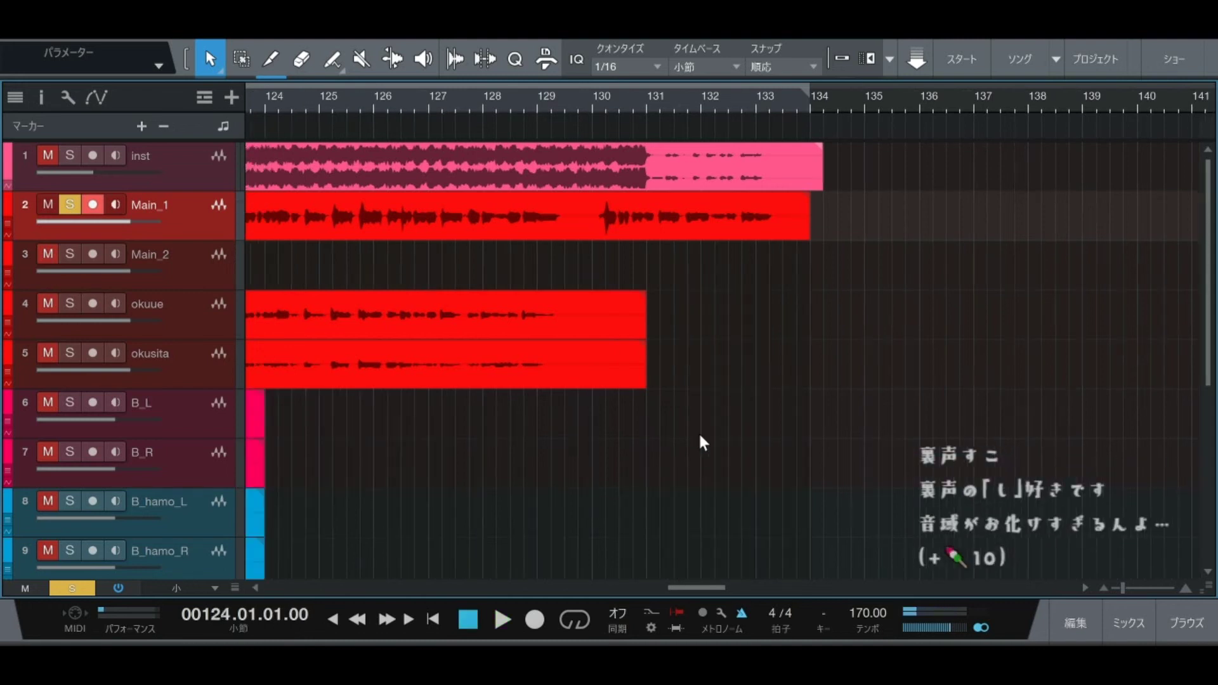
{"action": "key", "text": "KP_Subtract"}
{"action": "key", "text": "KP_Subtract"}
{"action": "key", "text": "KP_Subtract"}
{"action": "key", "text": "KP_Subtract"}
{"action": "key", "text": "KP_Subtract"}
{"action": "key", "text": "KP_Subtract"}
{"action": "key", "text": "KP_Subtract"}
{"action": "key", "text": "KP_Subtract"}
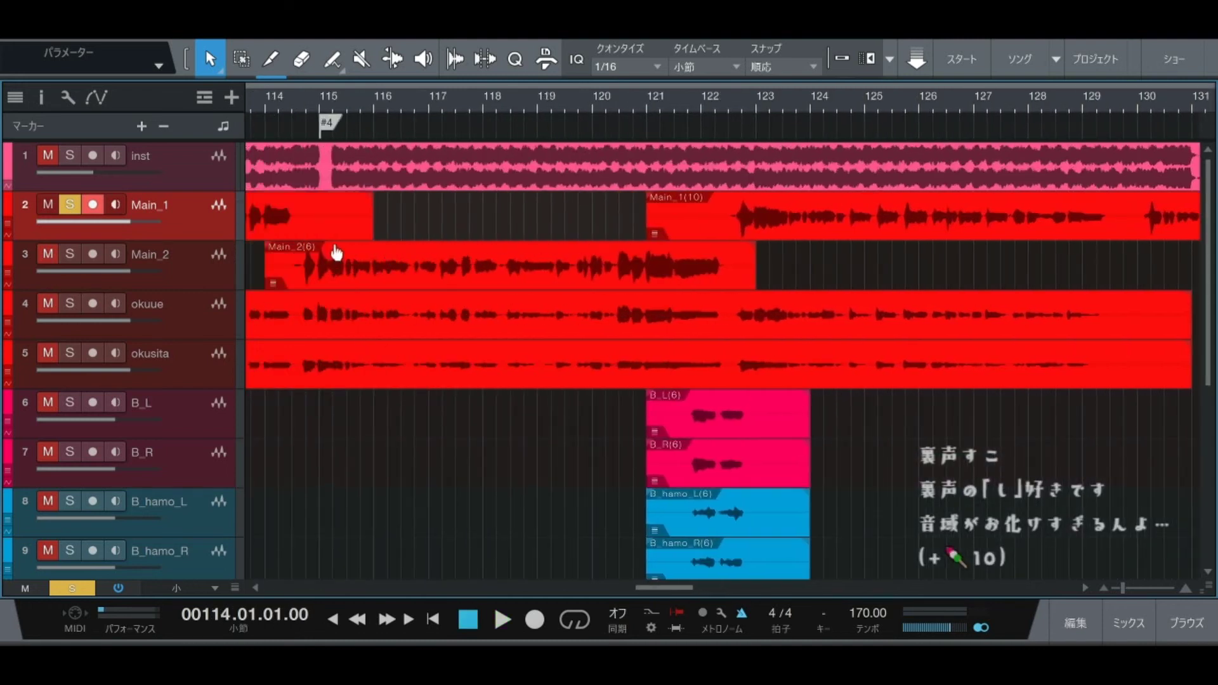
{"action": "key", "text": "KP_Add"}
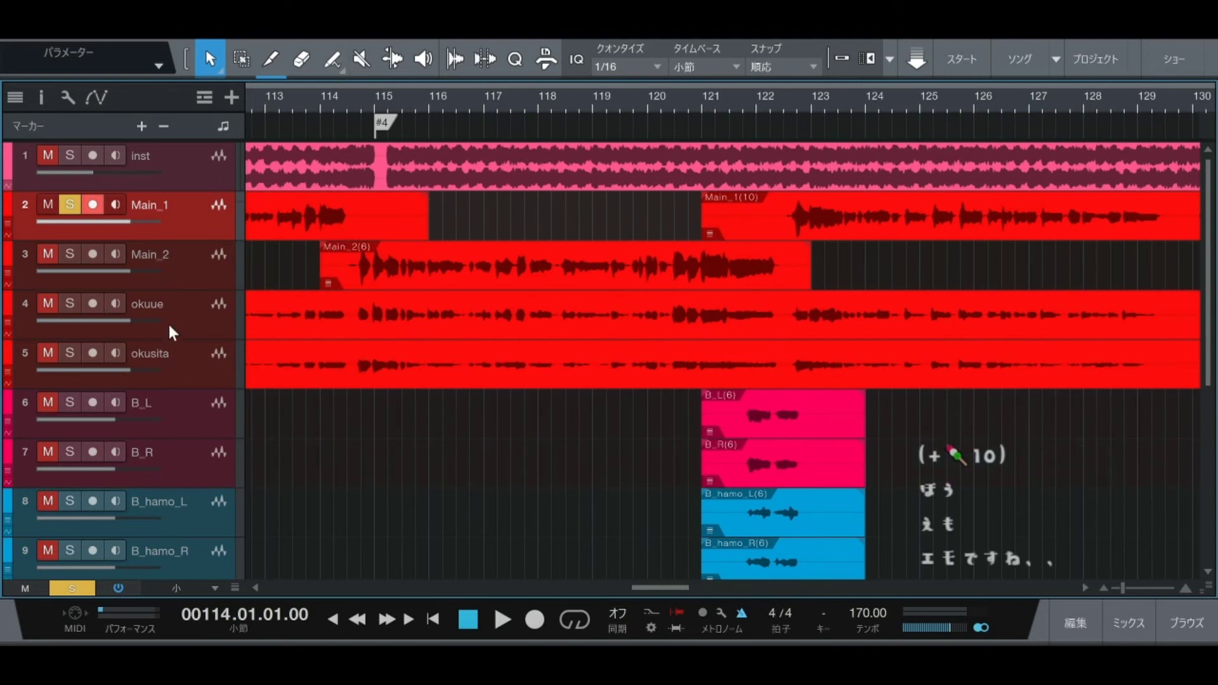
Step: Solo the Main_1 through okusita tracks together, play them from 114.03.02.28 to about bar 128, and clear the solos
{"action": "key", "text": "s"}
{"action": "left_click", "coordinate": [191, 372], "text": "shift"}
{"action": "key", "text": "s"}
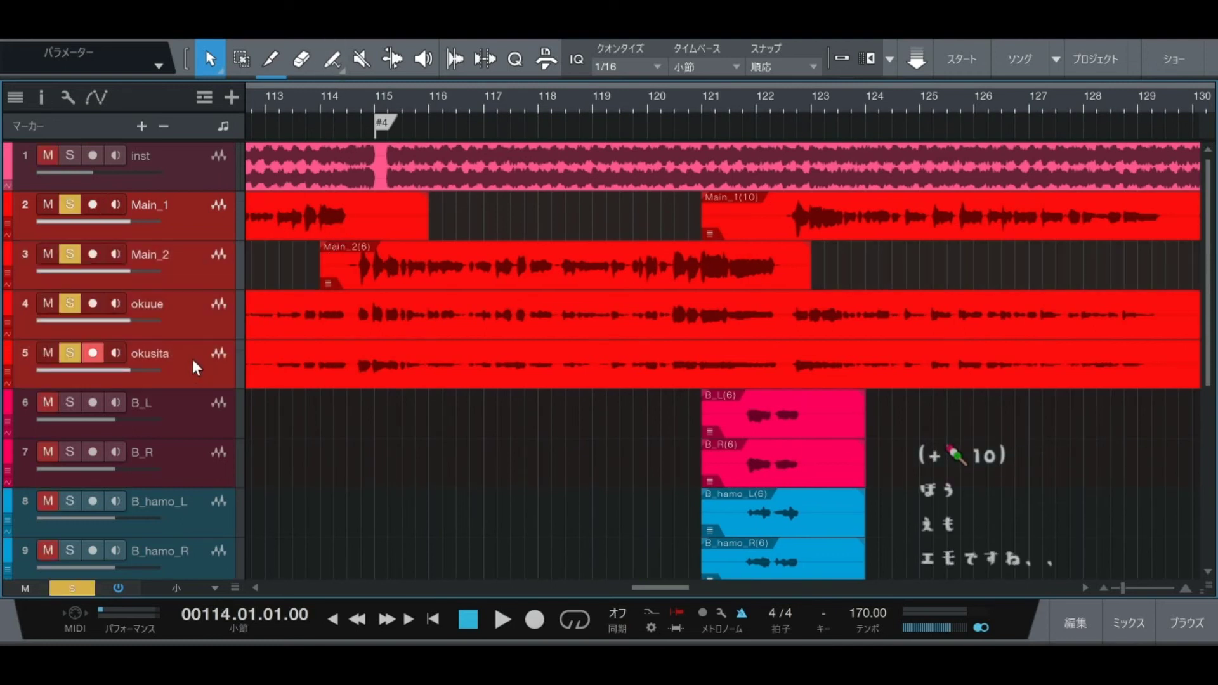
{"action": "left_click", "coordinate": [356, 95]}
{"action": "key", "text": "space"}
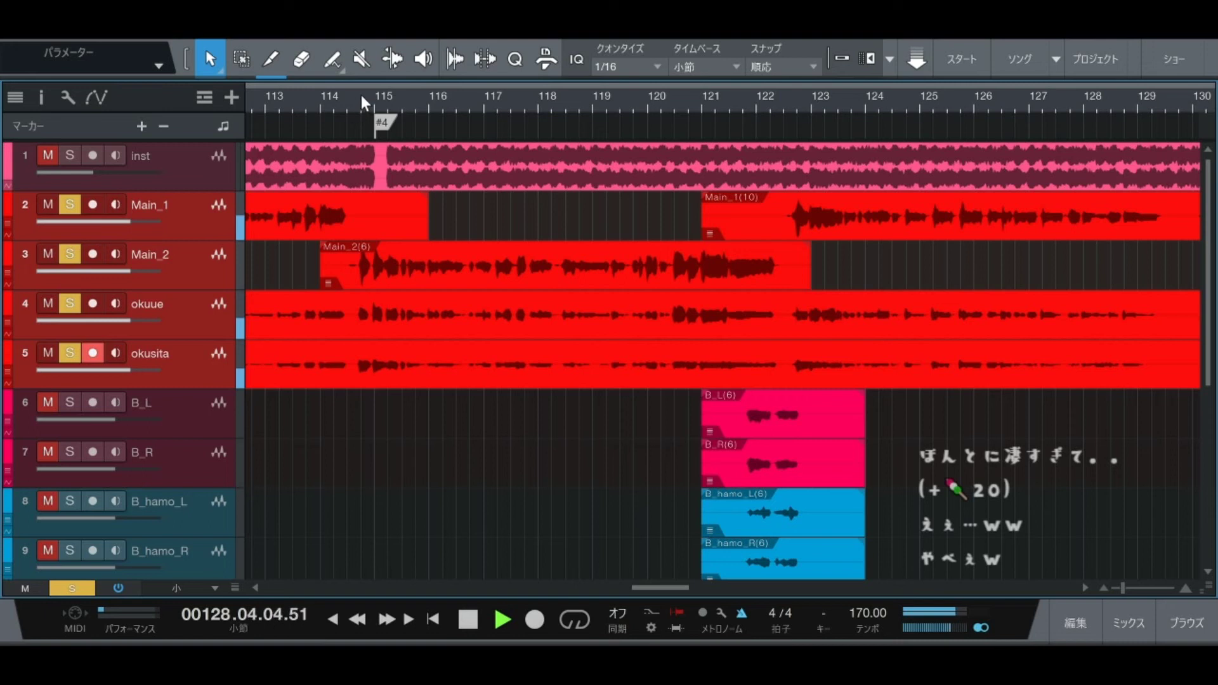
{"action": "key", "text": "space"}
{"action": "key", "text": "shift+s"}
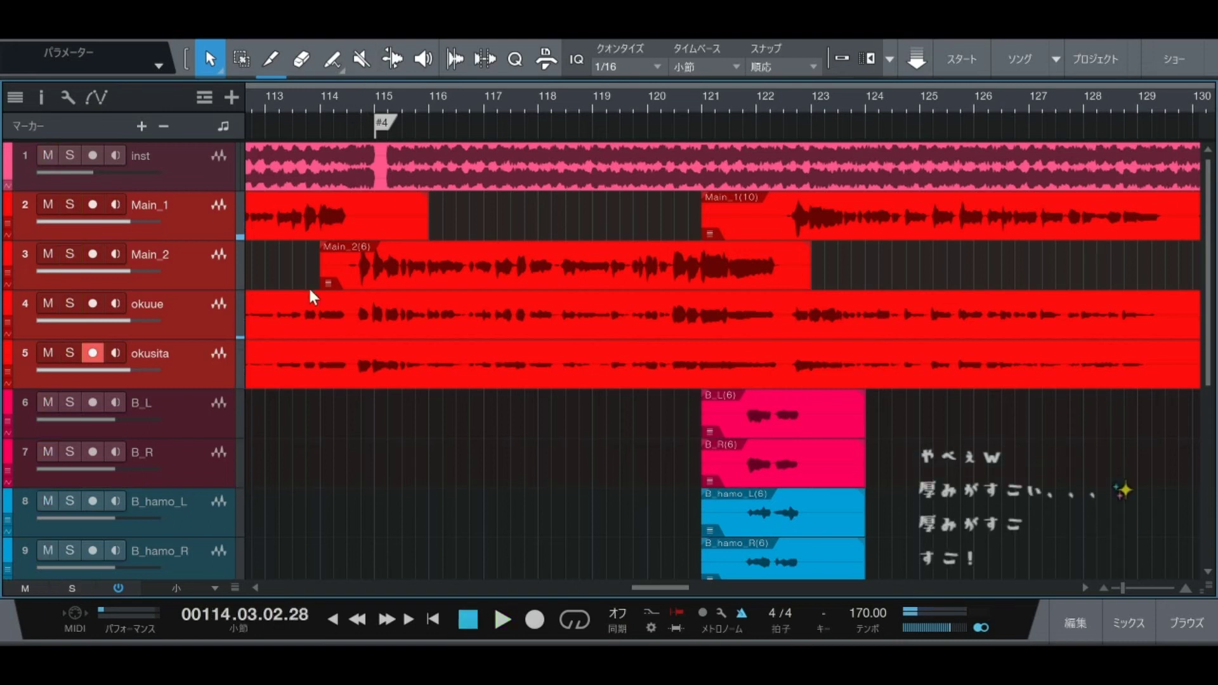
Step: Select the B_L, B_R, B_hamo_L and B_hamo_R tracks and place the playback position at bar 121
{"action": "scroll", "coordinate": [311, 296], "scroll_direction": "down", "scroll_amount": 3}
{"action": "left_click", "coordinate": [208, 287]}
{"action": "left_click", "coordinate": [189, 406], "text": "shift"}
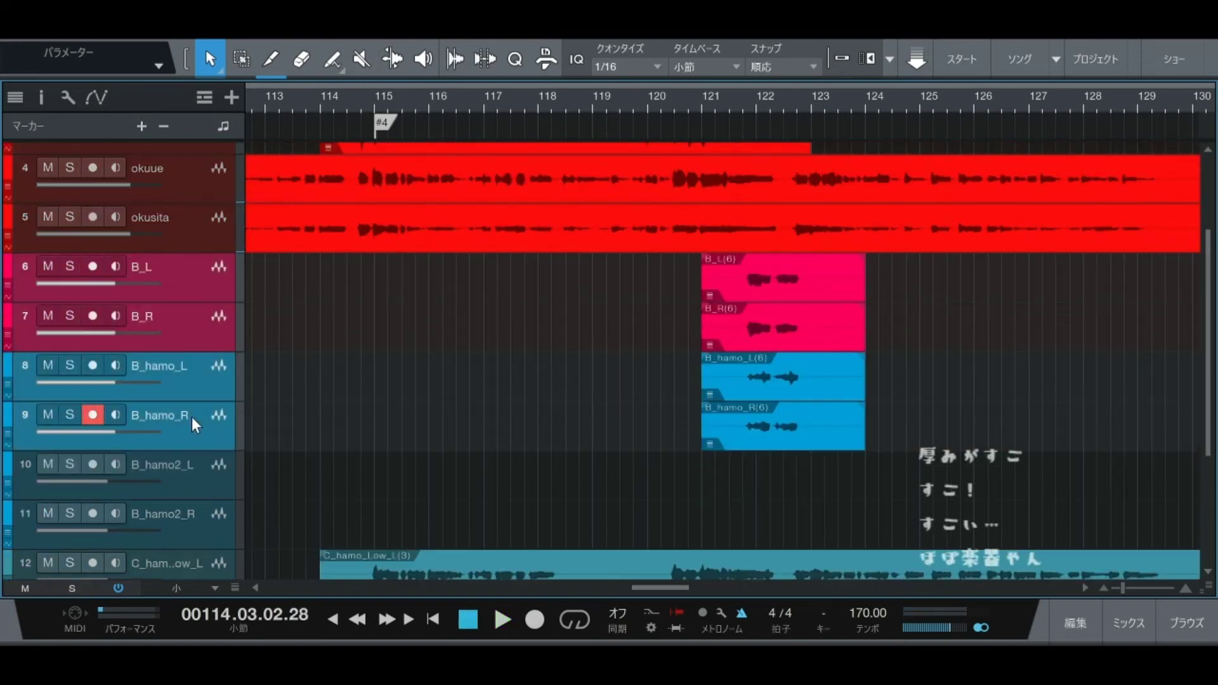
{"action": "key", "text": "KP_Add"}
{"action": "key", "text": "KP_Add"}
{"action": "key", "text": "KP_Add"}
{"action": "key", "text": "KP_Add"}
{"action": "key", "text": "KP_Add"}
{"action": "key", "text": "KP_Add"}
{"action": "key", "text": "KP_Add"}
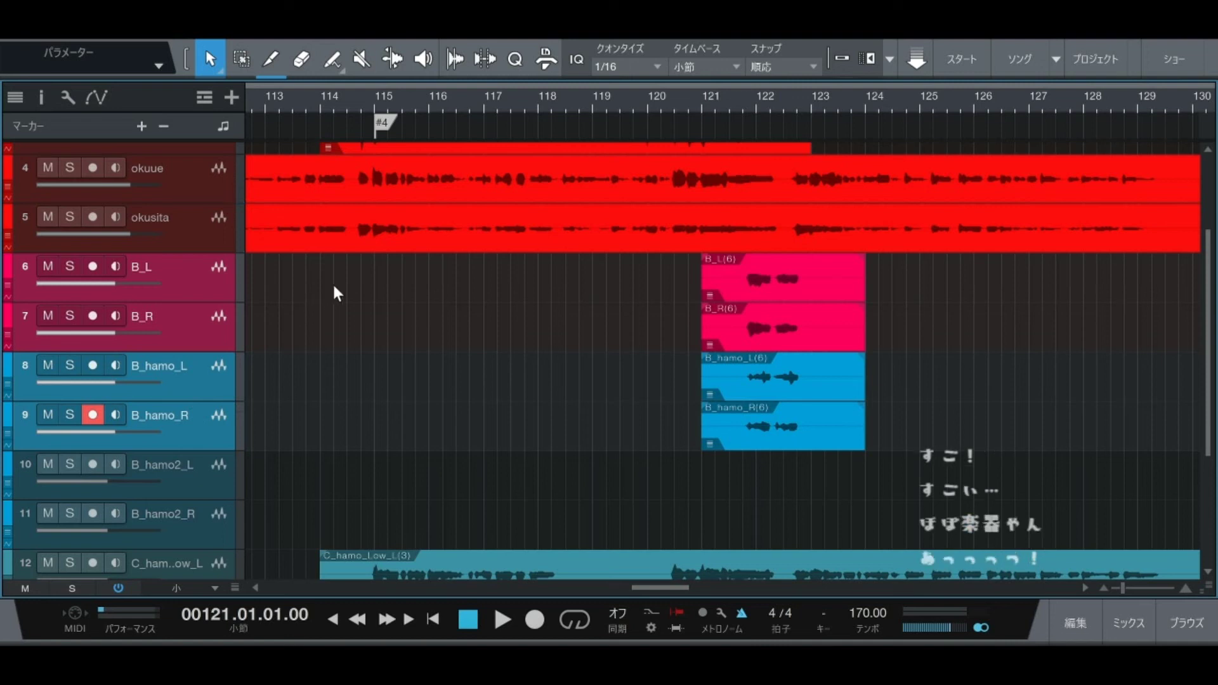
Step: Solo the four selected backing and harmony tracks, play them from bar 121 to about bar 122, and remove the solos
{"action": "key", "text": "s"}
{"action": "key", "text": "space"}
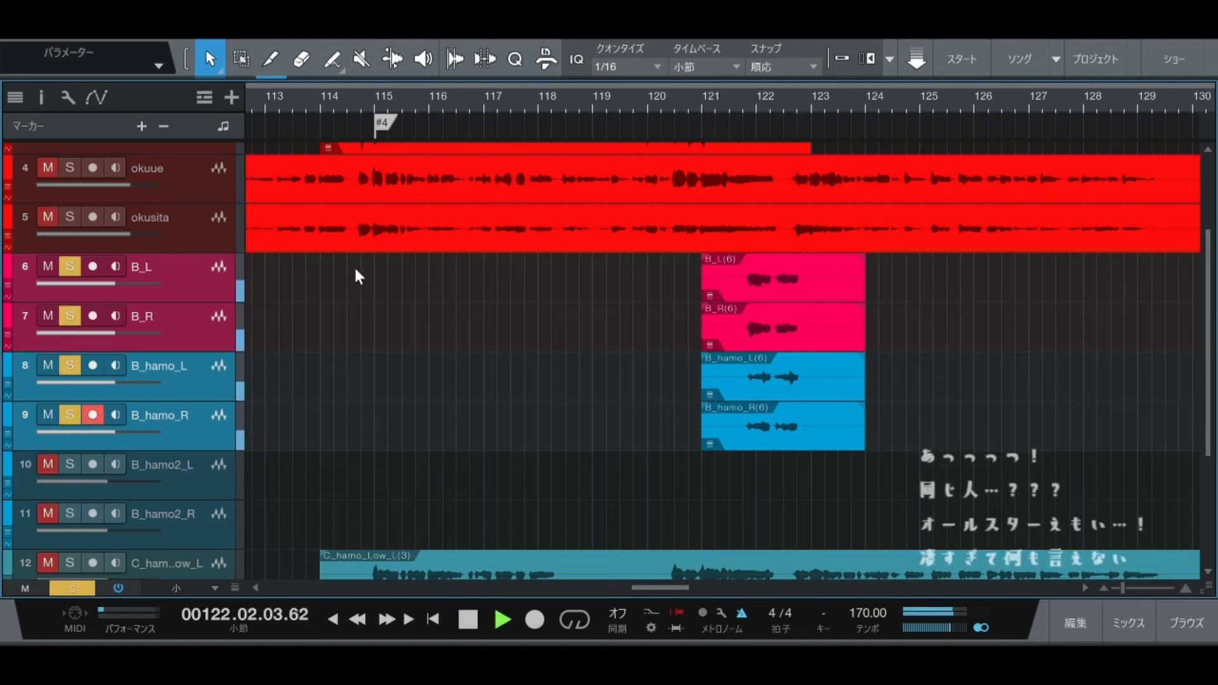
{"action": "key", "text": "space"}
{"action": "key", "text": "s"}
{"action": "scroll", "coordinate": [363, 269], "scroll_direction": "down", "scroll_amount": 4}
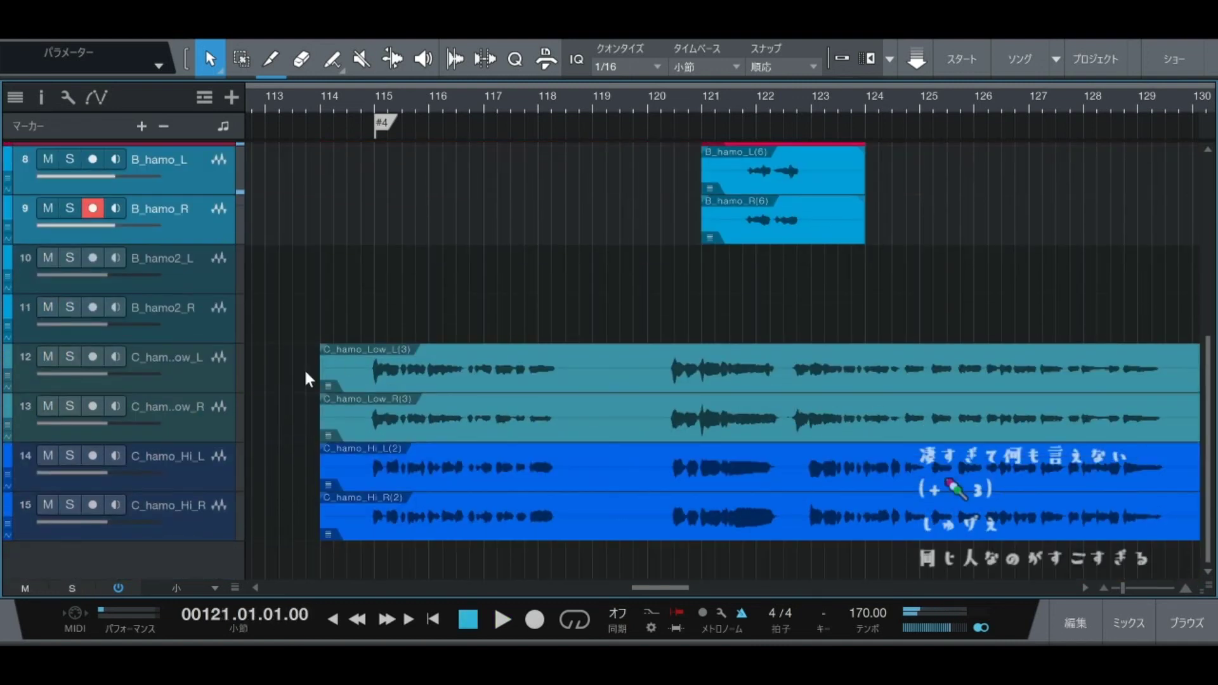
Step: Solo the C_hamo_Low_L and C_hamo_Low_R tracks, play them from bar 114 to about bar 121, and clear the solos
{"action": "left_click", "coordinate": [166, 378]}
{"action": "left_click", "coordinate": [197, 409], "text": "shift"}
{"action": "key", "text": "KP_Subtract"}
{"action": "key", "text": "KP_Subtract"}
{"action": "key", "text": "KP_Subtract"}
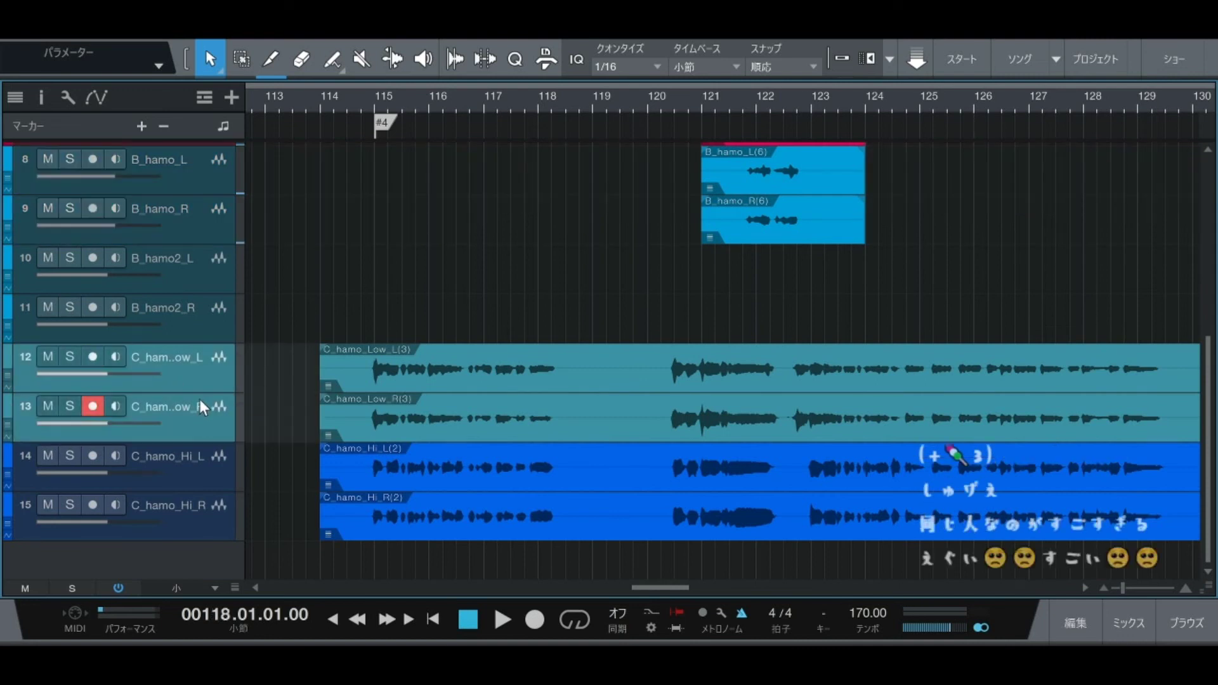
{"action": "key", "text": "KP_Subtract"}
{"action": "key", "text": "KP_Subtract"}
{"action": "key", "text": "KP_Subtract"}
{"action": "key", "text": "KP_Subtract"}
{"action": "key", "text": "s"}
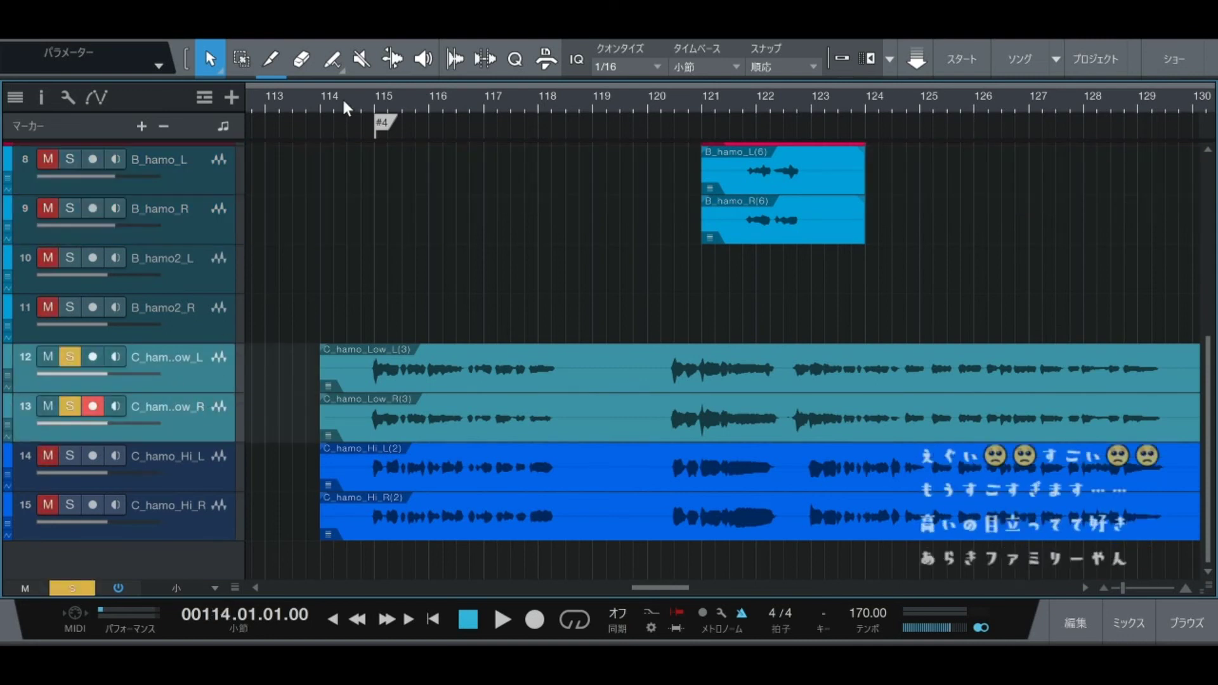
{"action": "key", "text": "space"}
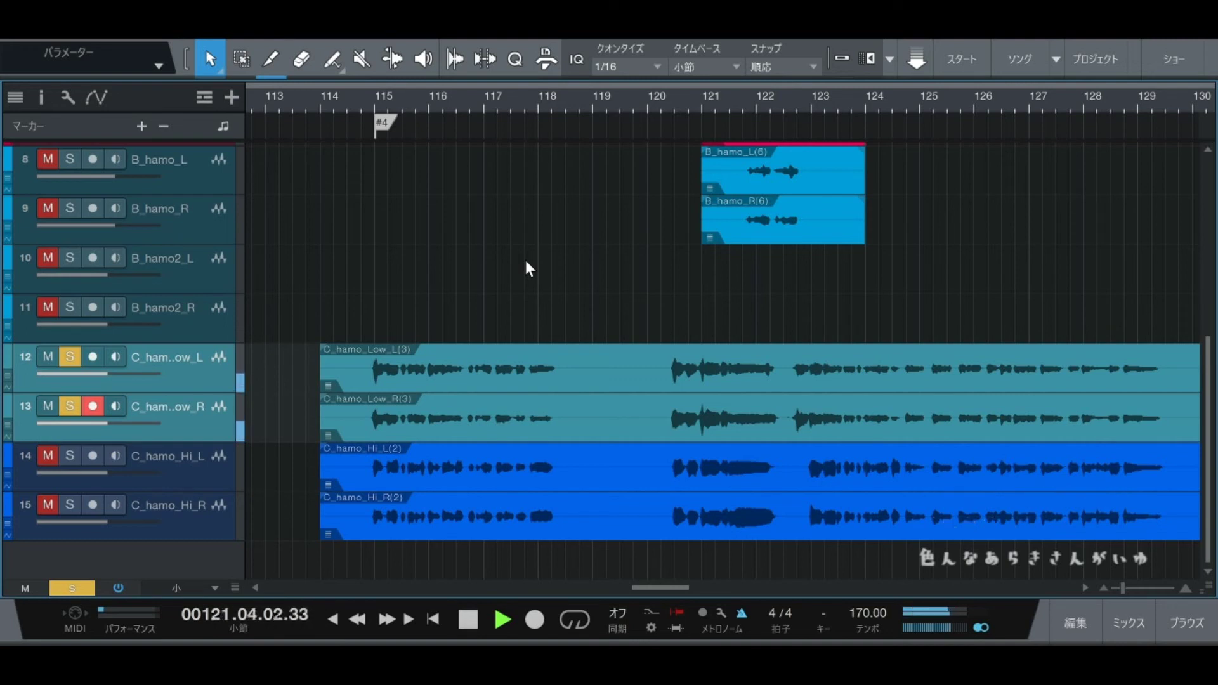
{"action": "key", "text": "space"}
{"action": "key", "text": "s"}
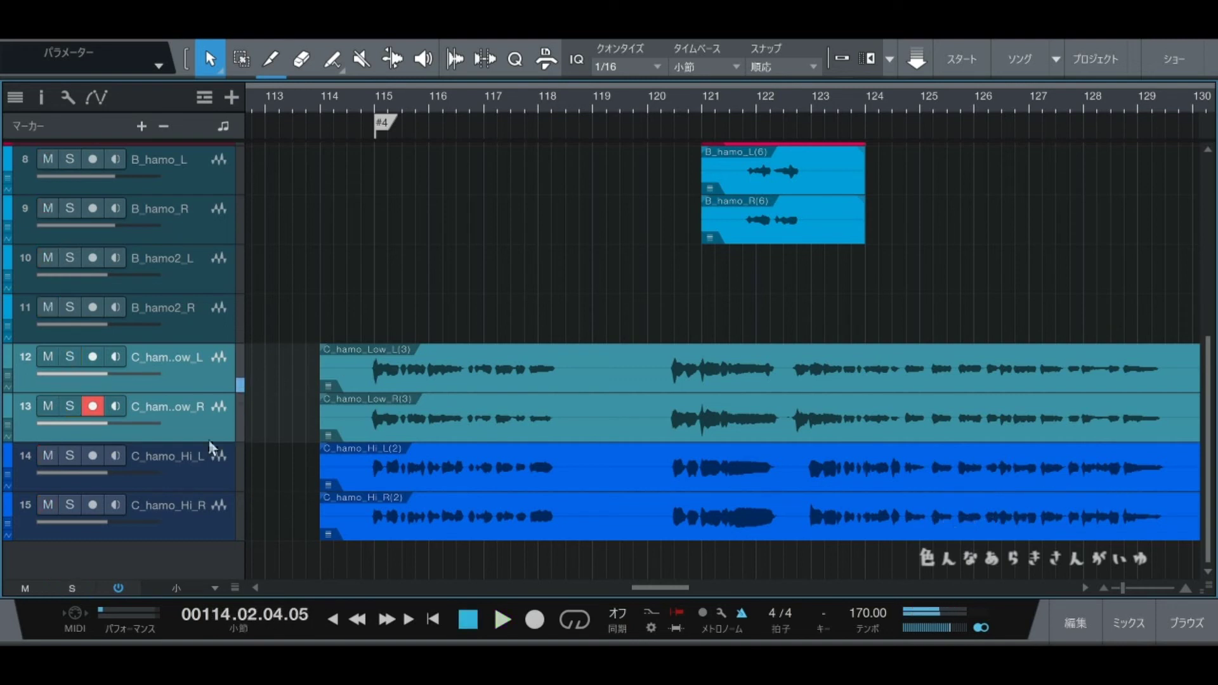
Step: Solo the C_hamo_Hi_L and C_hamo_Hi_R tracks, play them from 114.02.04.05 to about bar 128, and clear the solos
{"action": "left_click", "coordinate": [178, 483]}
{"action": "left_click", "coordinate": [181, 512]}
{"action": "left_click", "coordinate": [191, 469], "text": "shift"}
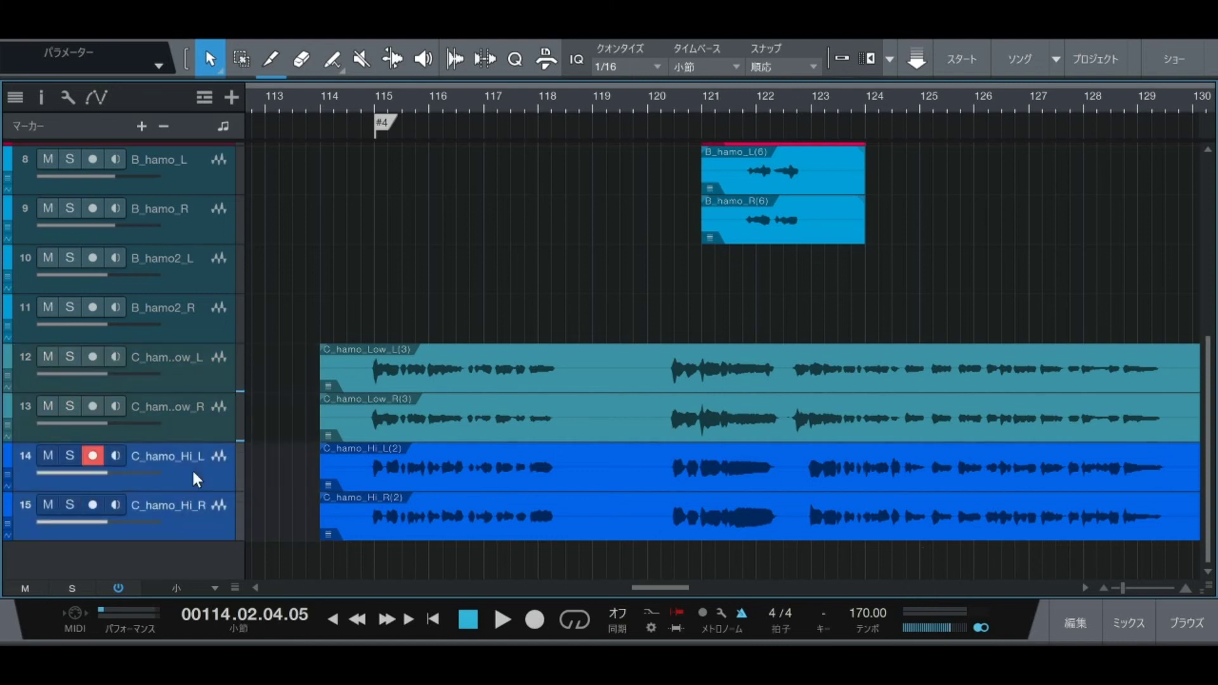
{"action": "key", "text": "s"}
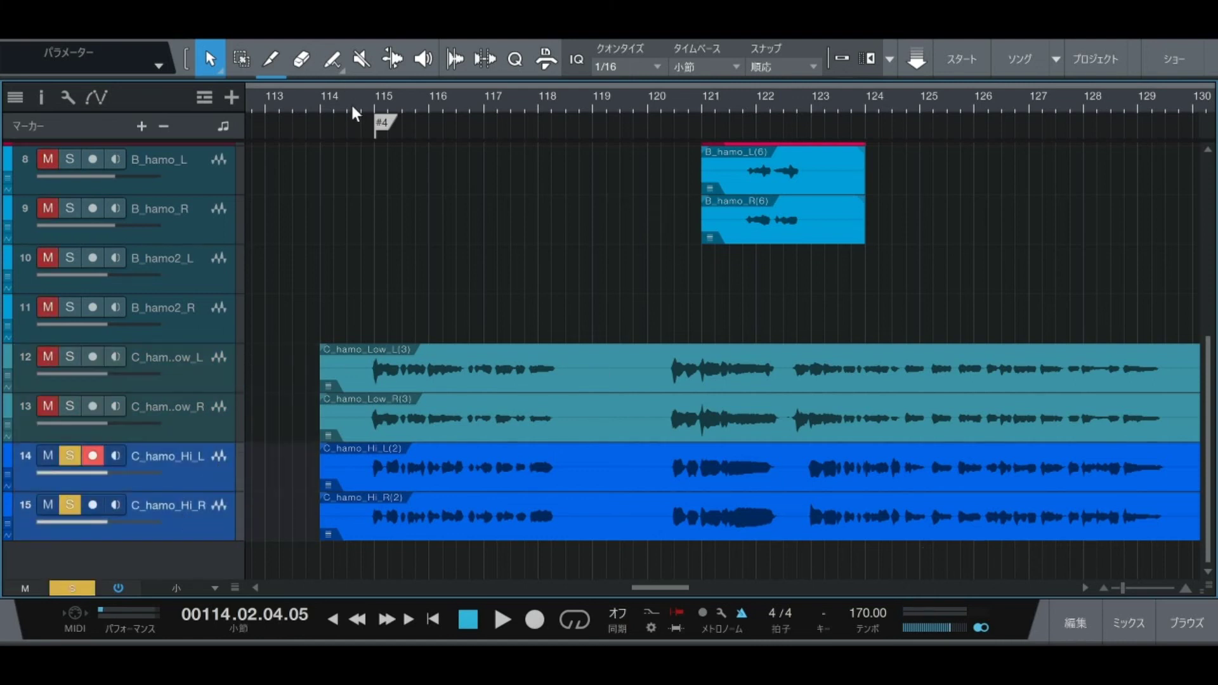
{"action": "key", "text": "space"}
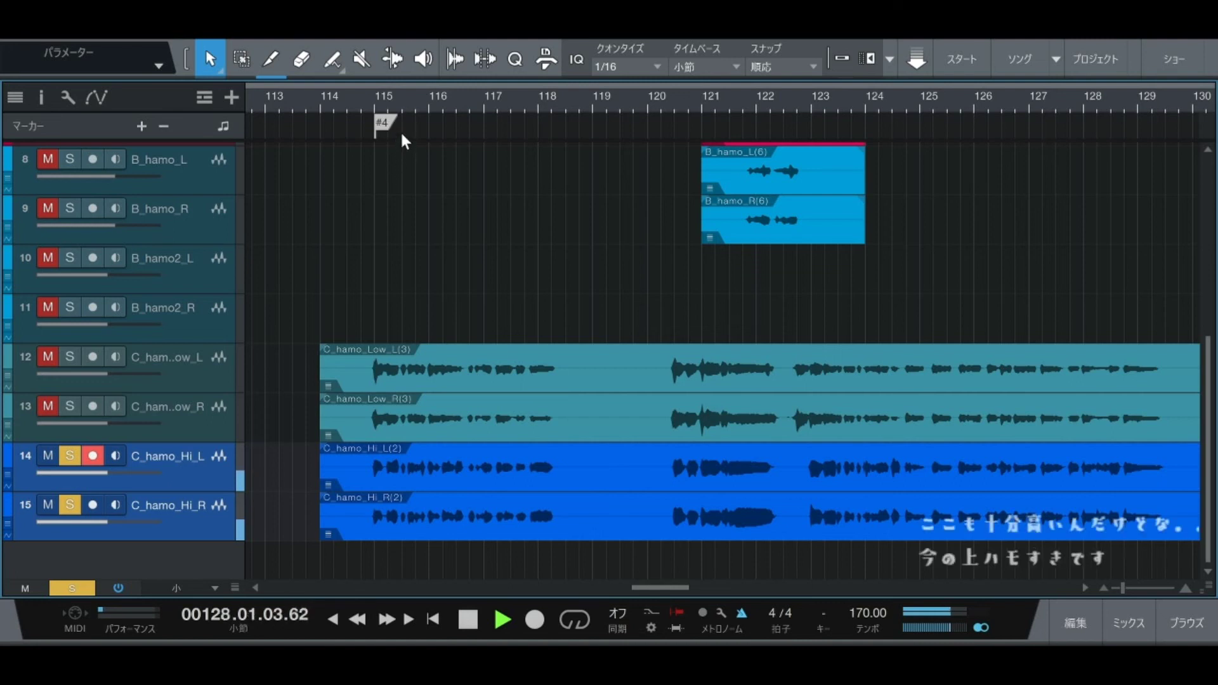
{"action": "key", "text": "space"}
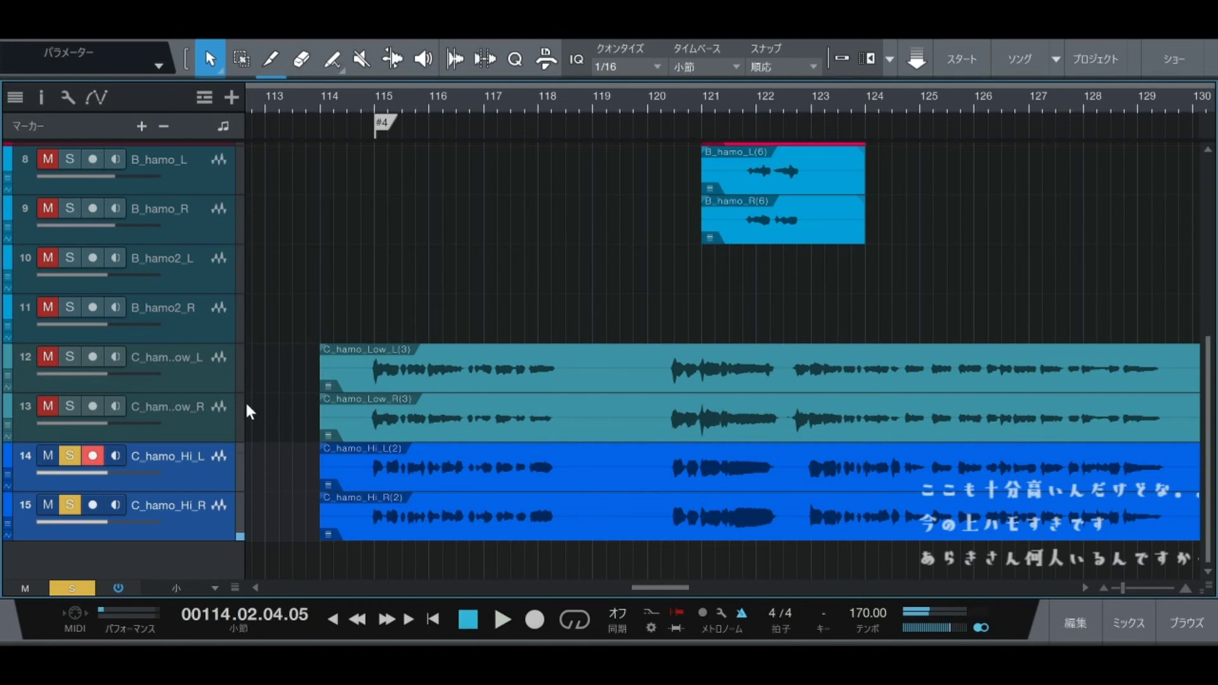
{"action": "key", "text": "shift+s"}
Step: Mute the inst track, play all vocal tracks together from 114.03.02.28 to about bar 132, and unmute inst
{"action": "scroll", "coordinate": [389, 278], "scroll_direction": "up", "scroll_amount": 5}
{"action": "left_click", "coordinate": [51, 157]}
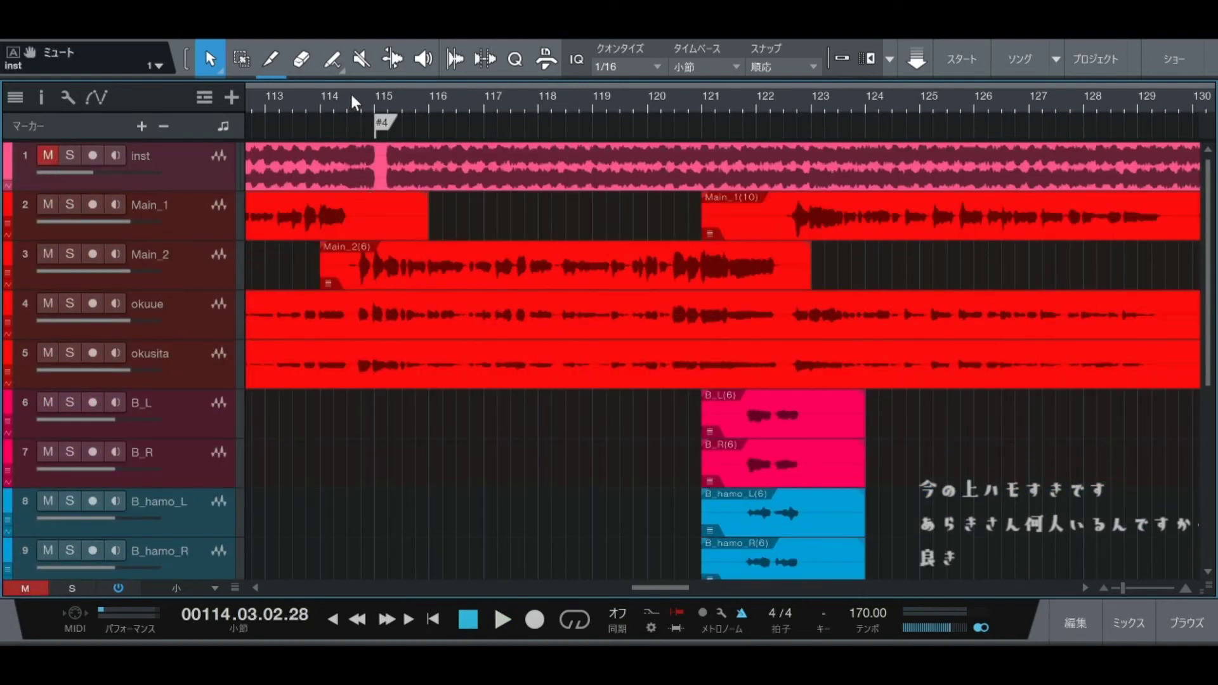
{"action": "key", "text": "space"}
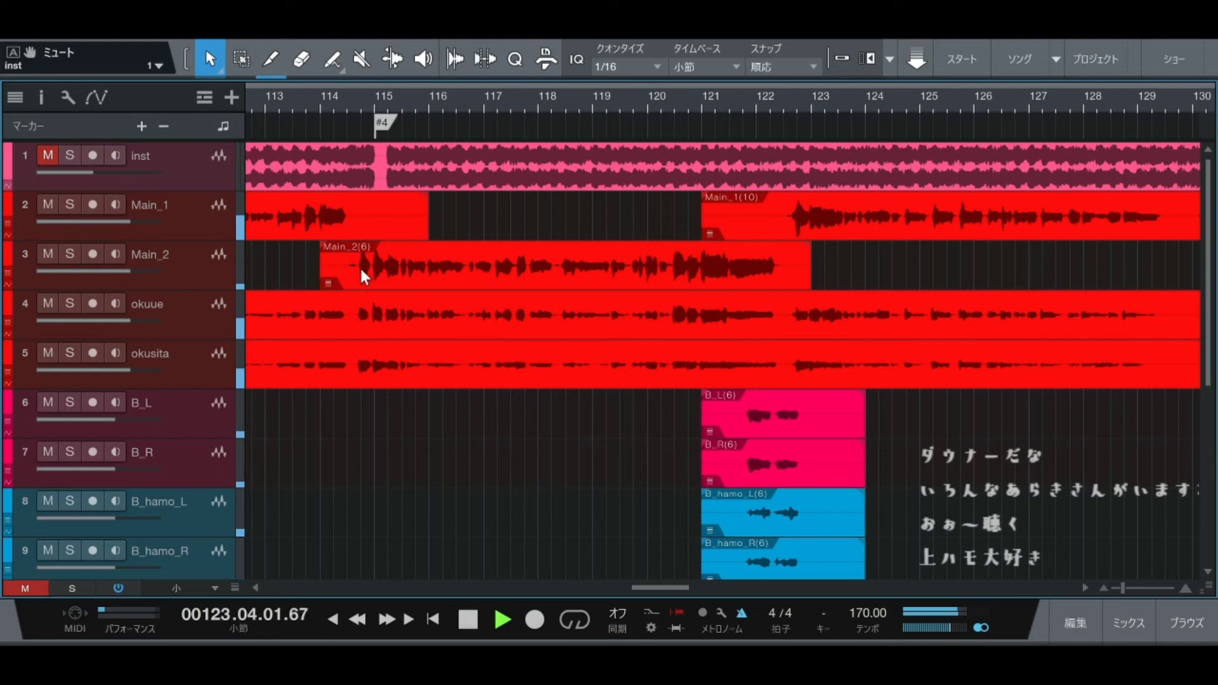
{"action": "left_click_drag", "start_coordinate": [755, 109], "coordinate": [755, 105]}
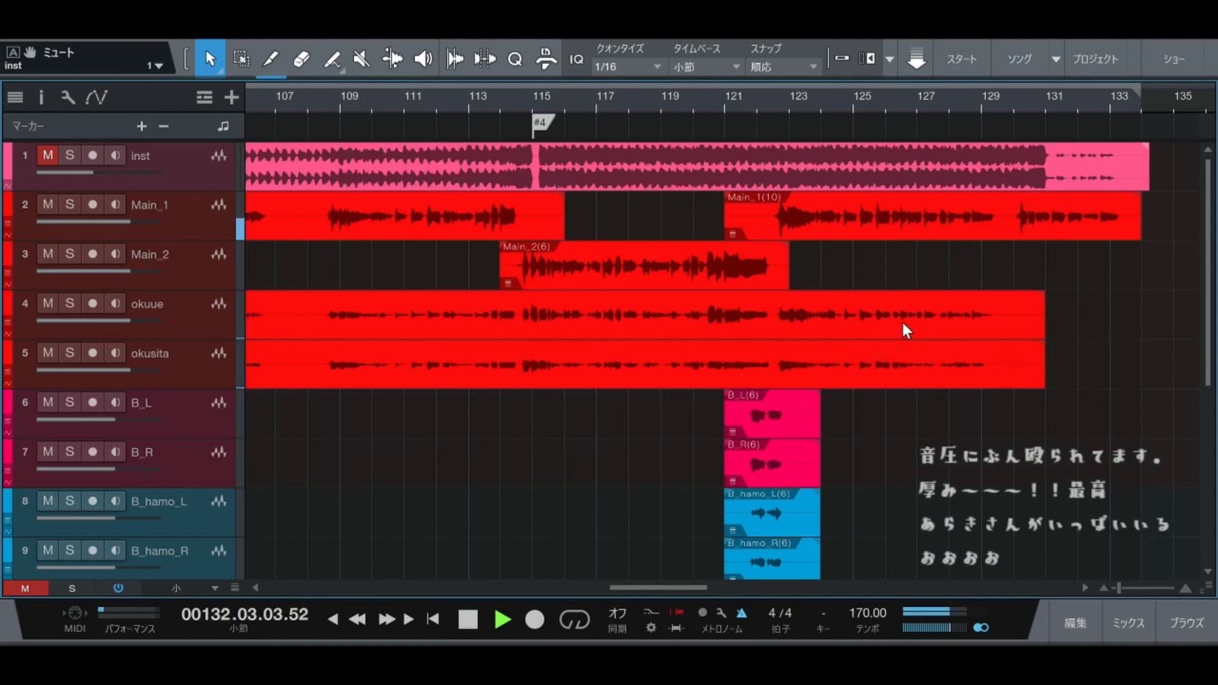
{"action": "key", "text": "space"}
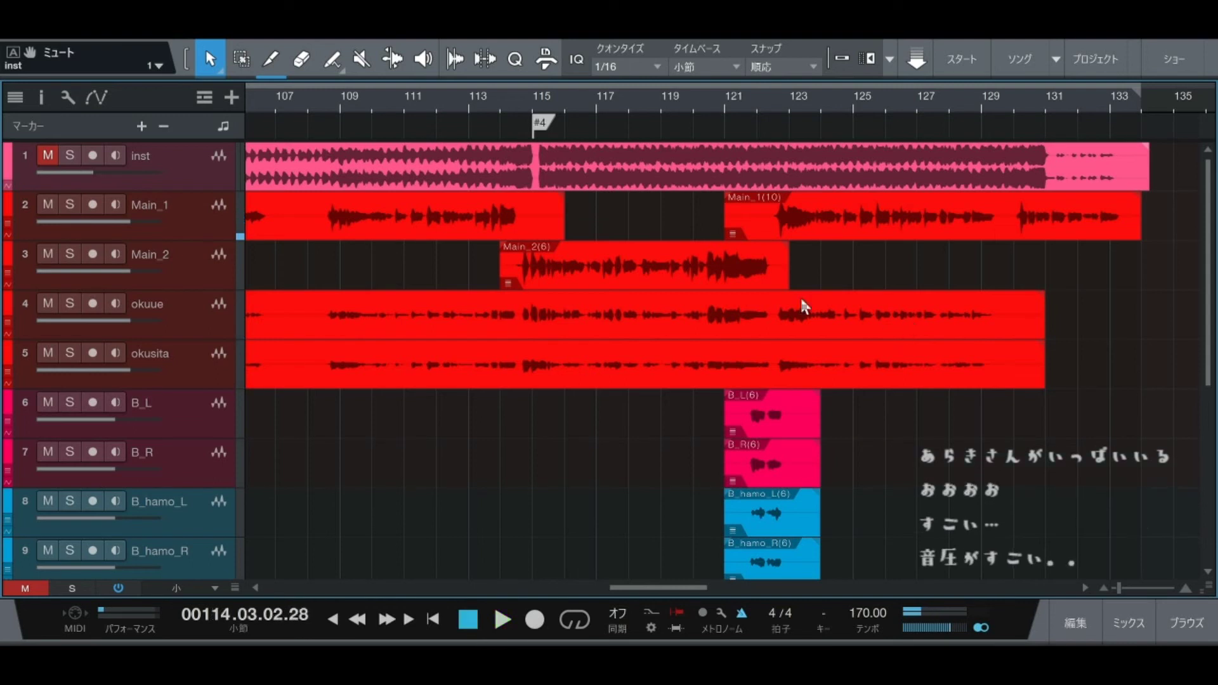
{"action": "left_click", "coordinate": [49, 156]}
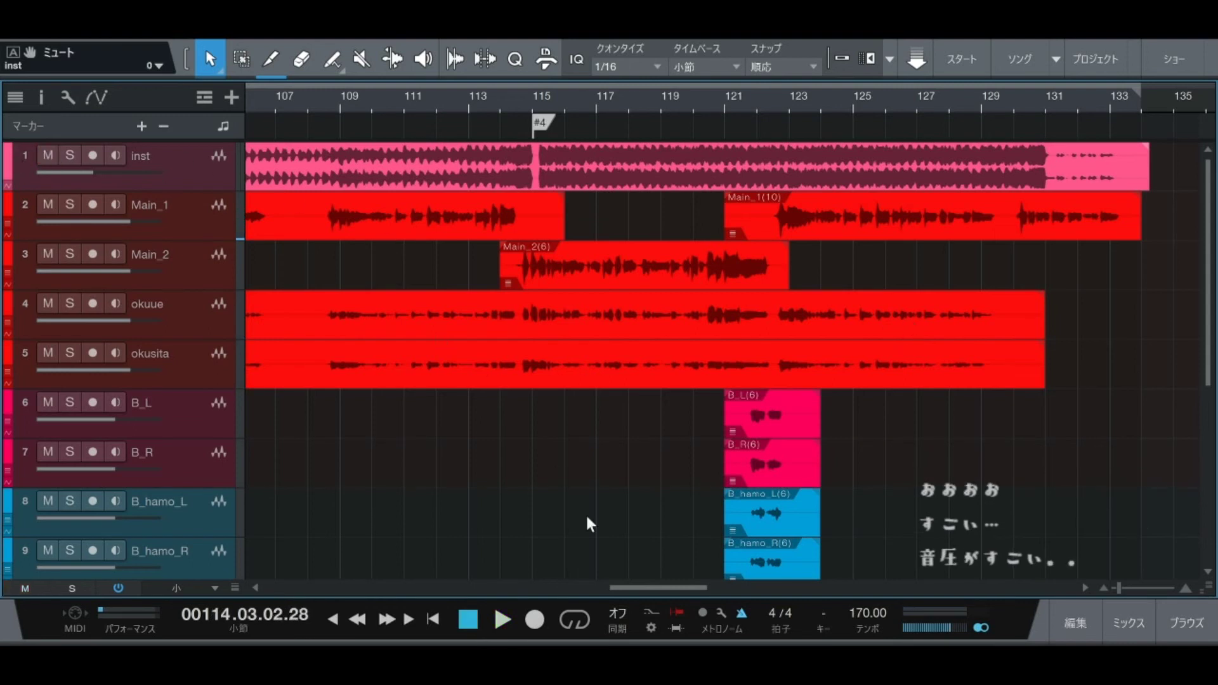
Step: Examine the complete song arrangement from the start marker onward, with all 15 tracks at compact height
{"action": "key", "text": "z"}
{"action": "key", "text": "z"}
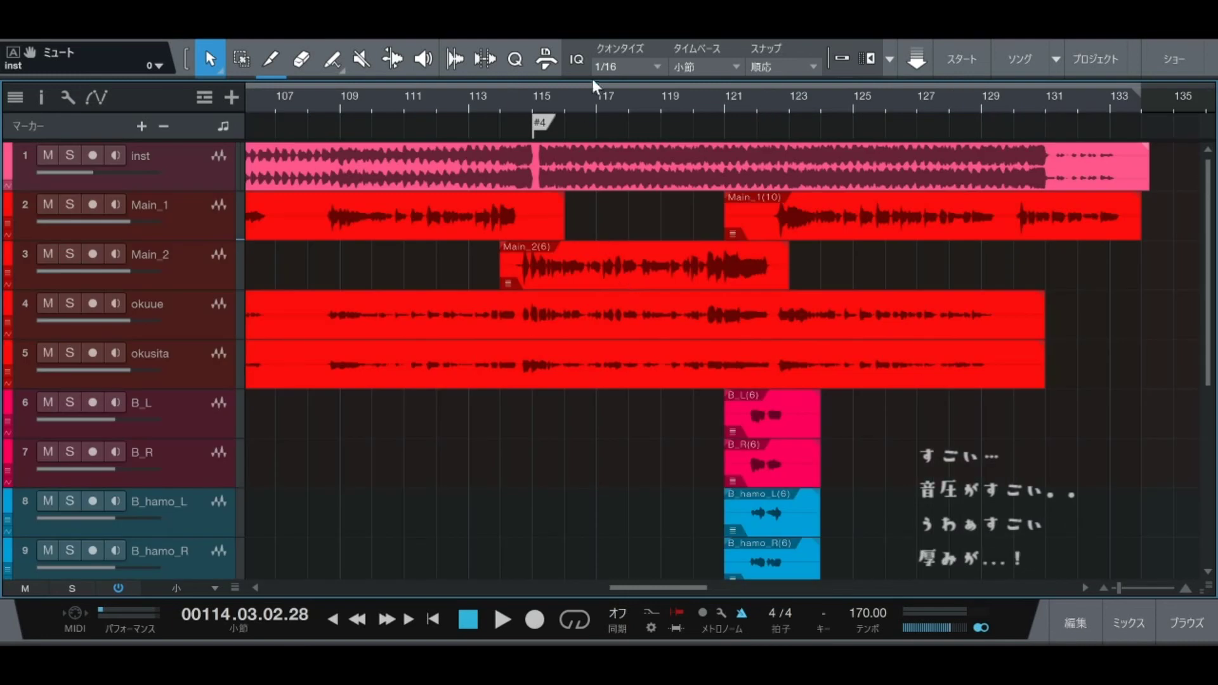
{"action": "scroll", "coordinate": [597, 90], "scroll_direction": "down", "scroll_amount": 5}
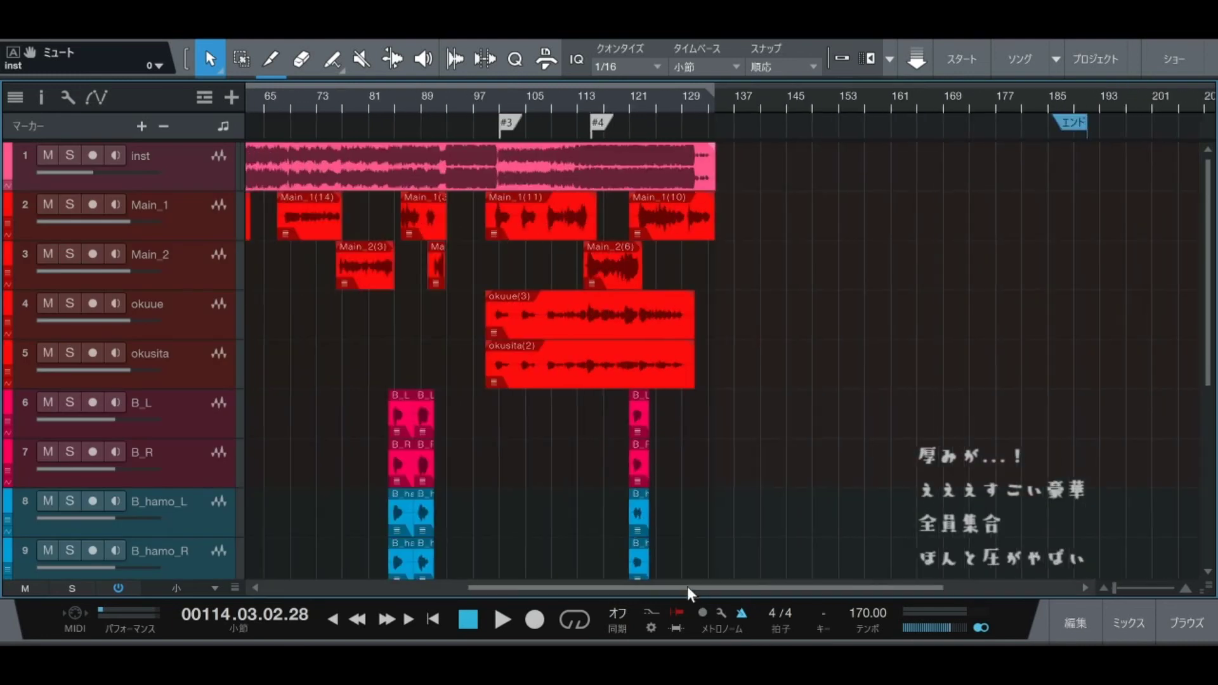
{"action": "left_click_drag", "start_coordinate": [687, 586], "coordinate": [397, 576]}
{"action": "scroll", "coordinate": [593, 89], "scroll_direction": "down", "scroll_amount": 2}
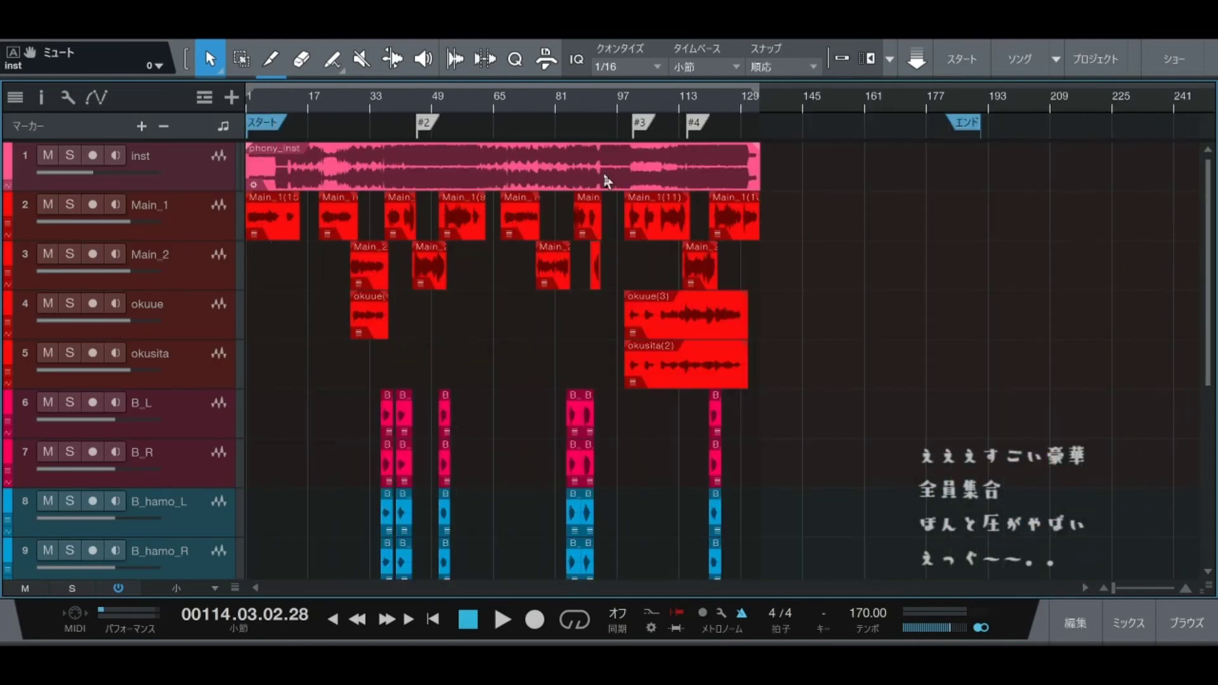
{"action": "scroll", "coordinate": [532, 101], "scroll_direction": "up", "scroll_amount": 1}
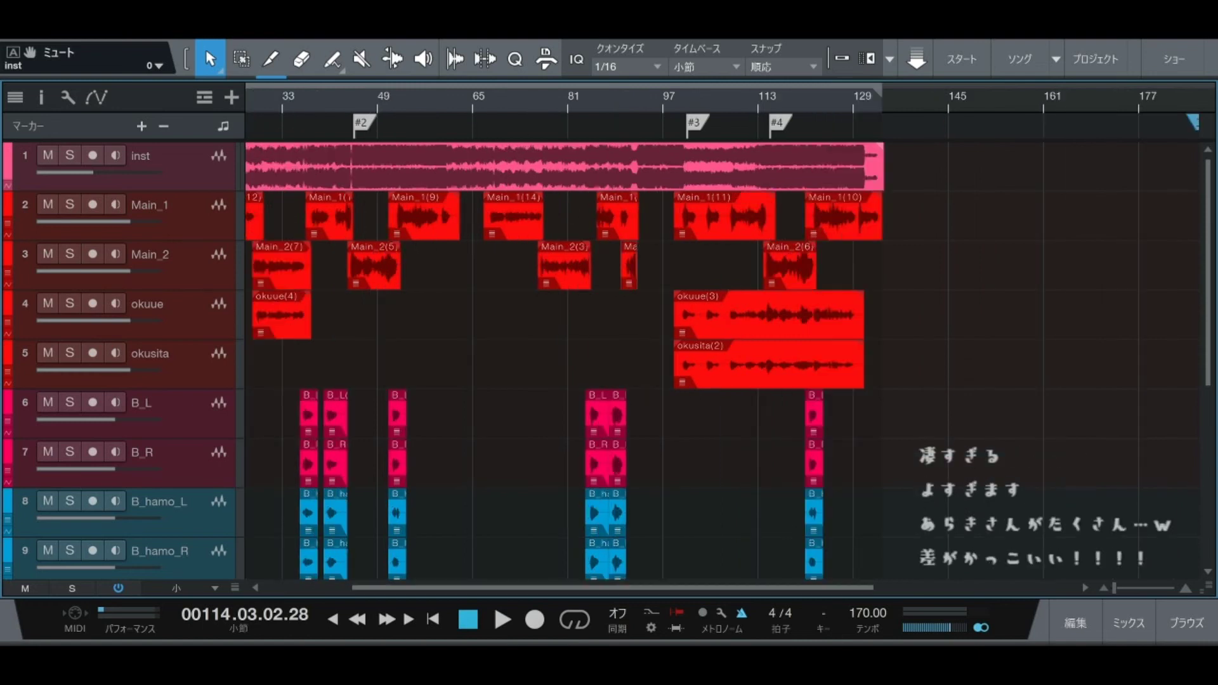
{"action": "left_click_drag", "start_coordinate": [783, 587], "coordinate": [671, 579]}
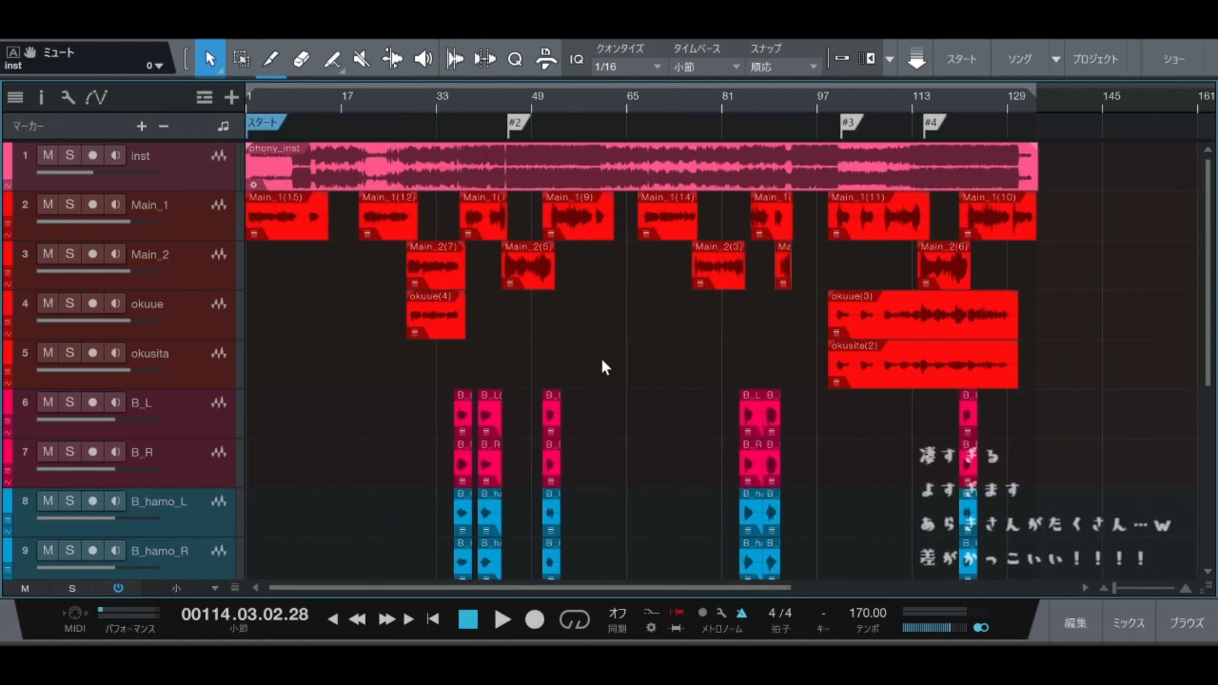
{"action": "scroll", "coordinate": [605, 366], "scroll_direction": "down", "scroll_amount": 2}
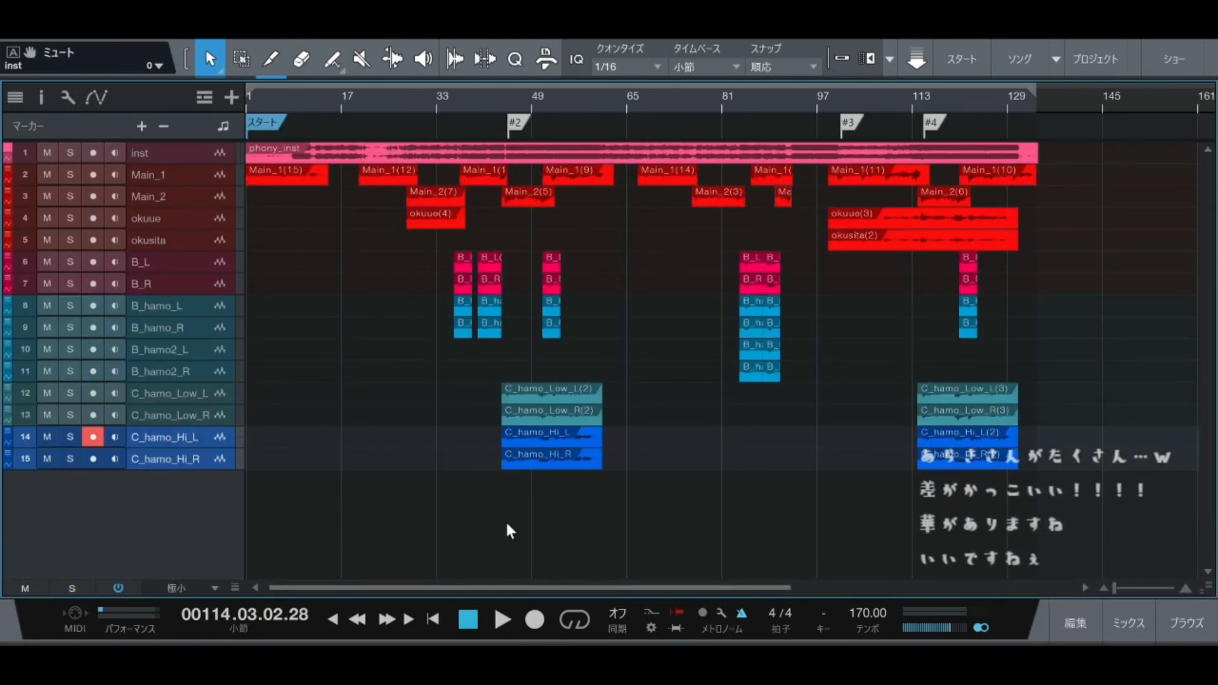
{"action": "scroll", "coordinate": [231, 547], "scroll_direction": "up", "scroll_amount": 2}
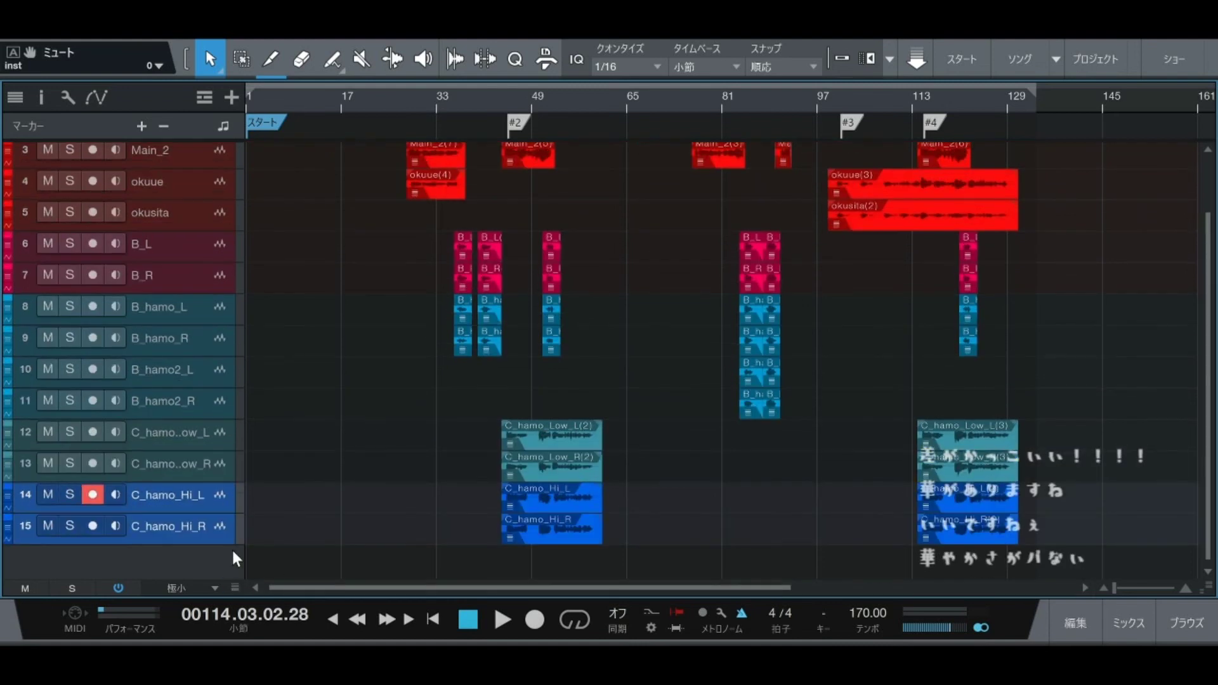
{"action": "scroll", "coordinate": [287, 494], "scroll_direction": "down", "scroll_amount": 1}
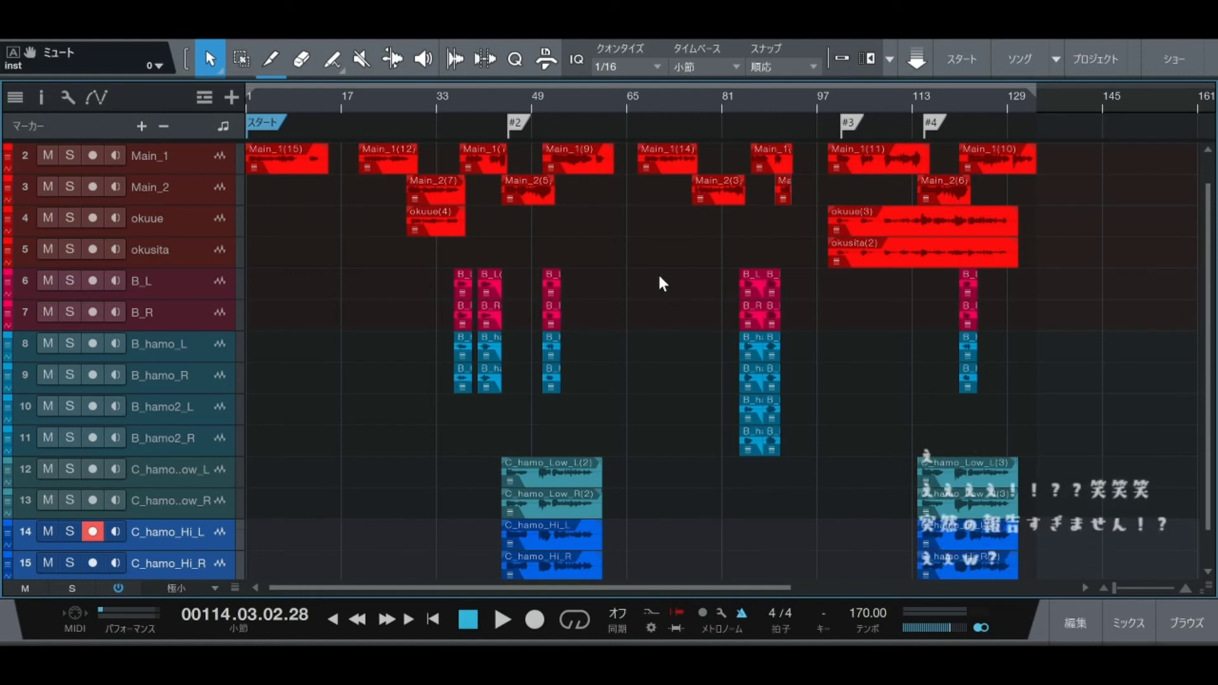
{"action": "scroll", "coordinate": [662, 308], "scroll_direction": "up", "scroll_amount": 1}
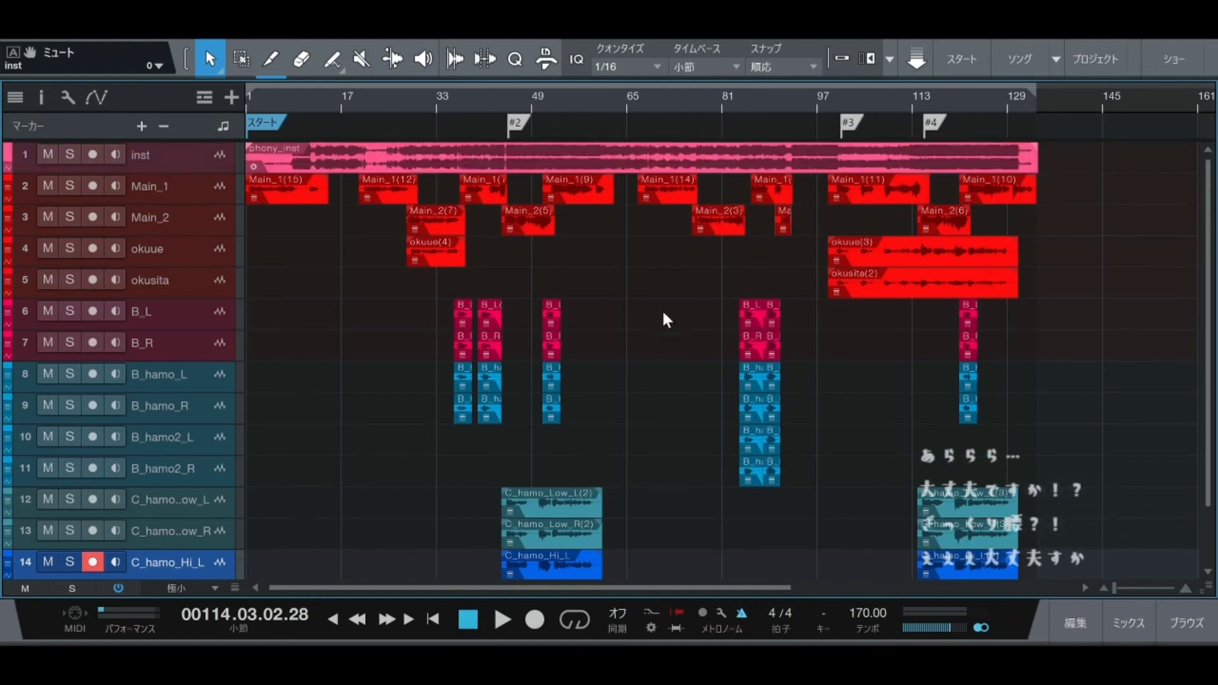
{"action": "scroll", "coordinate": [662, 311], "scroll_direction": "down", "scroll_amount": 2}
{"action": "scroll", "coordinate": [666, 320], "scroll_direction": "up", "scroll_amount": 2}
{"action": "scroll", "coordinate": [669, 319], "scroll_direction": "down", "scroll_amount": 2}
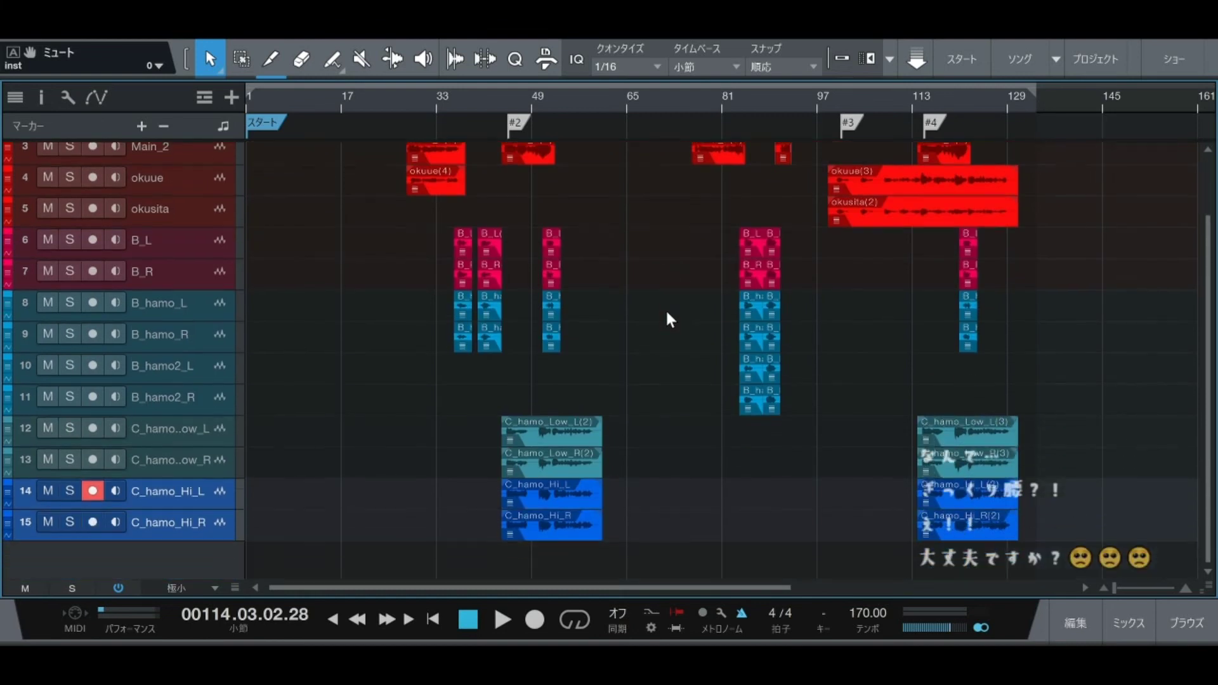
{"action": "scroll", "coordinate": [672, 318], "scroll_direction": "up", "scroll_amount": 2}
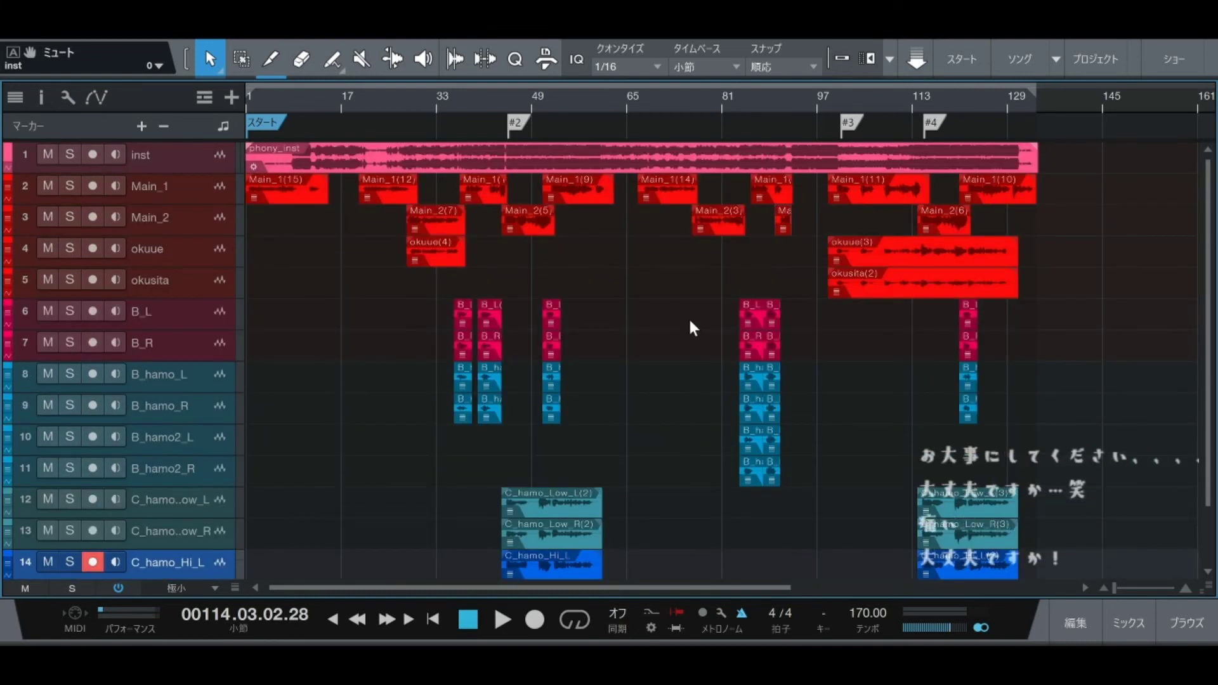
{"action": "scroll", "coordinate": [690, 313], "scroll_direction": "down", "scroll_amount": 3}
{"action": "scroll", "coordinate": [690, 314], "scroll_direction": "up", "scroll_amount": 3}
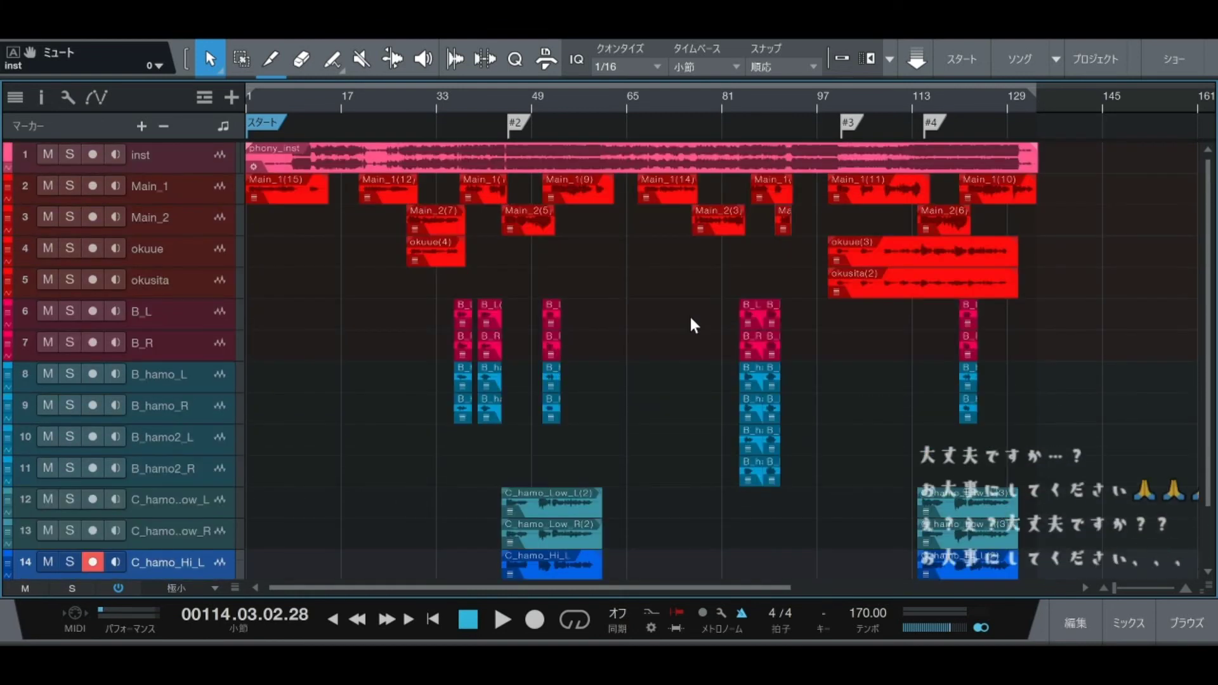
{"action": "scroll", "coordinate": [690, 314], "scroll_direction": "down", "scroll_amount": 2}
{"action": "scroll", "coordinate": [691, 314], "scroll_direction": "up", "scroll_amount": 2}
{"action": "scroll", "coordinate": [693, 319], "scroll_direction": "down", "scroll_amount": 3}
{"action": "scroll", "coordinate": [693, 319], "scroll_direction": "up", "scroll_amount": 3}
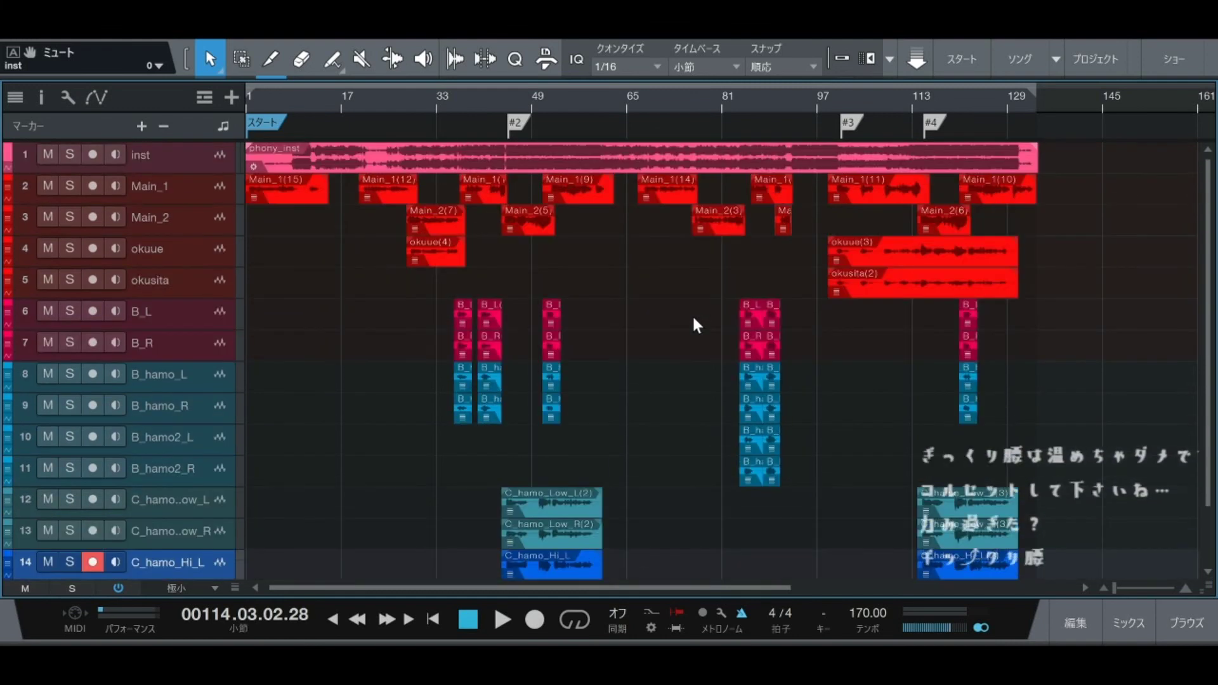
{"action": "scroll", "coordinate": [694, 319], "scroll_direction": "down", "scroll_amount": 3}
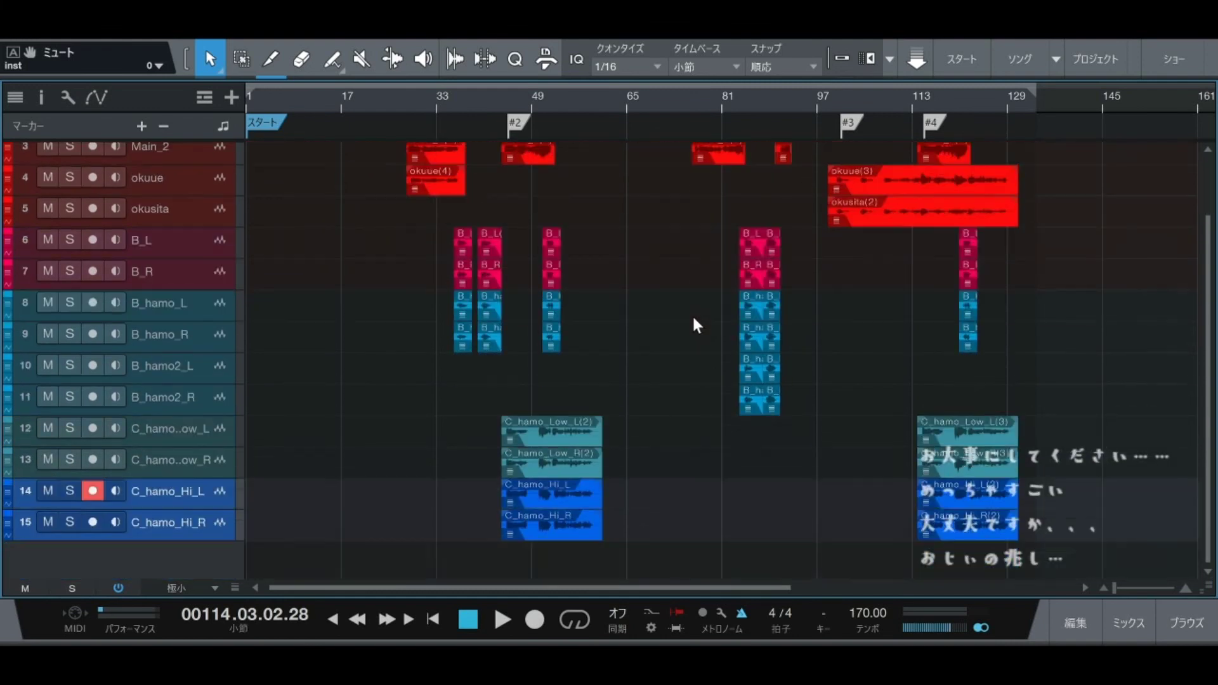
{"action": "scroll", "coordinate": [693, 319], "scroll_direction": "up", "scroll_amount": 3}
Step: Return the playback position to the beginning of the song at bar 1
{"action": "key", "text": "KP_Subtract"}
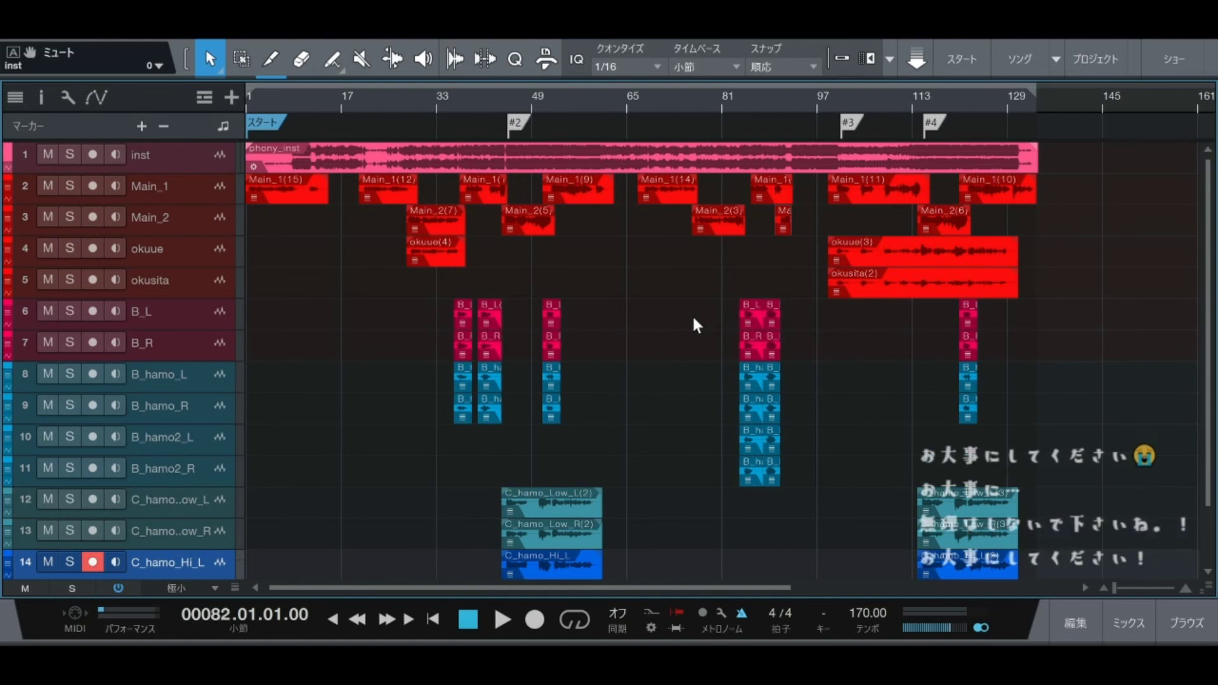
{"action": "key", "text": "KP_Decimal"}
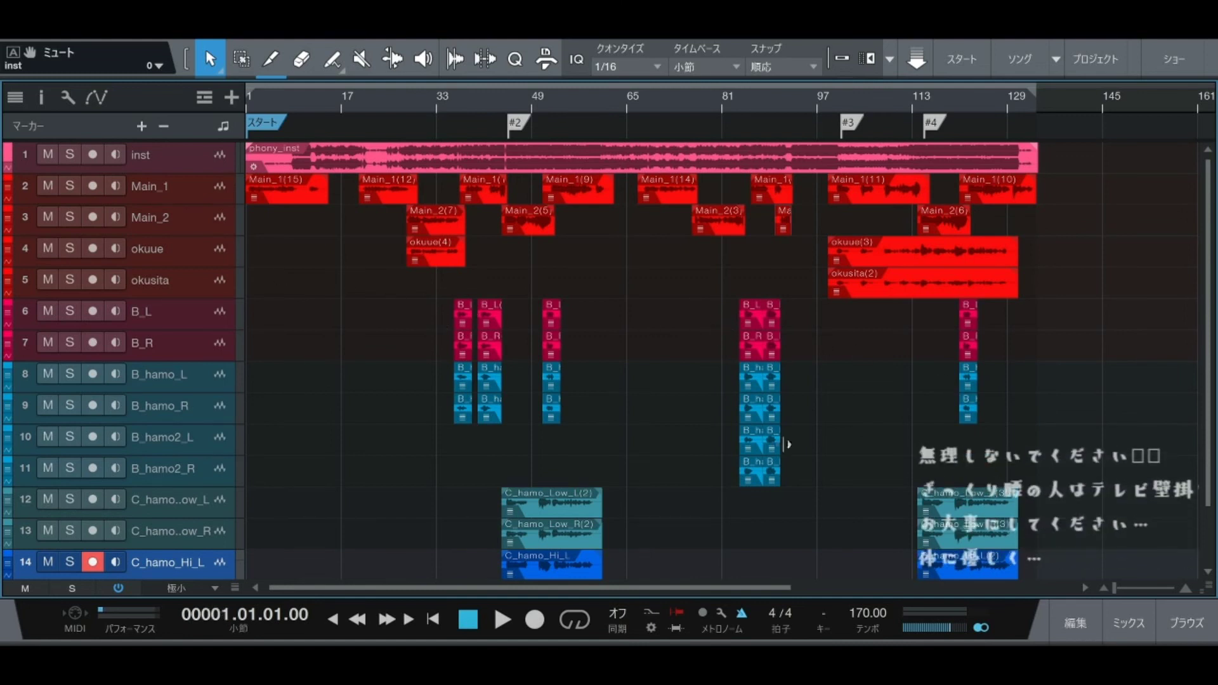
{"action": "scroll", "coordinate": [755, 428], "scroll_direction": "down", "scroll_amount": 2}
{"action": "scroll", "coordinate": [752, 419], "scroll_direction": "up", "scroll_amount": 2}
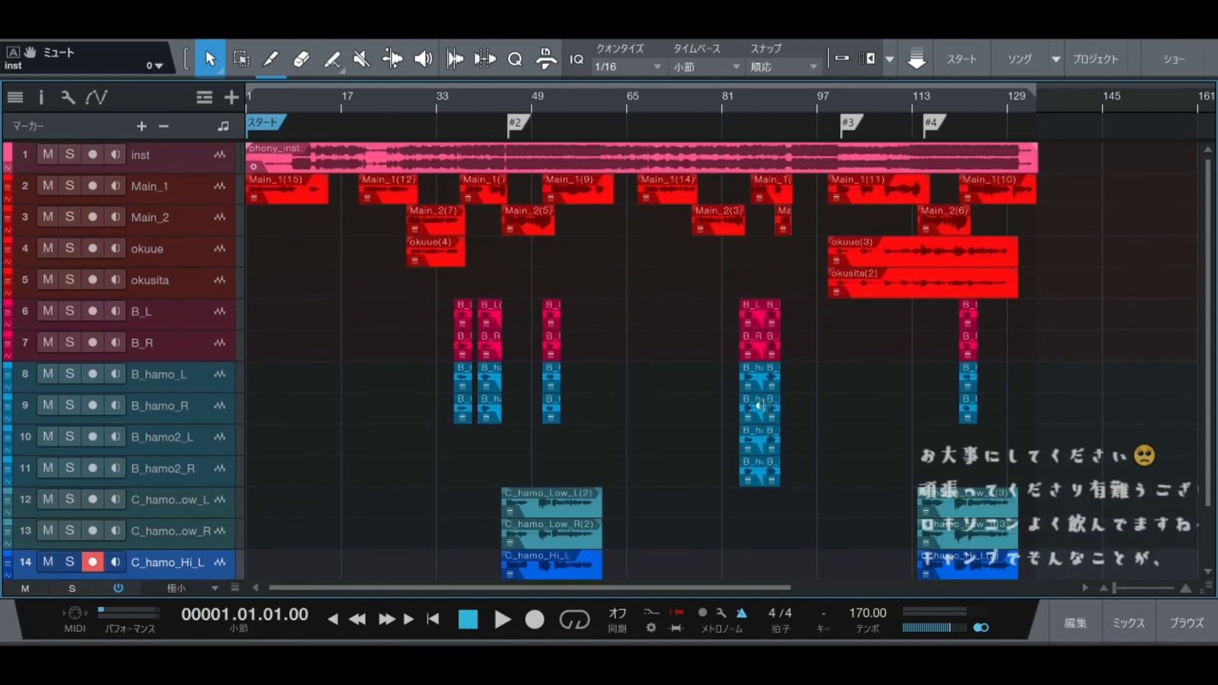
Step: Lower the inst track's volume to -25.0 dB in the mixer and return to the full arrangement view
{"action": "key", "text": "F3"}
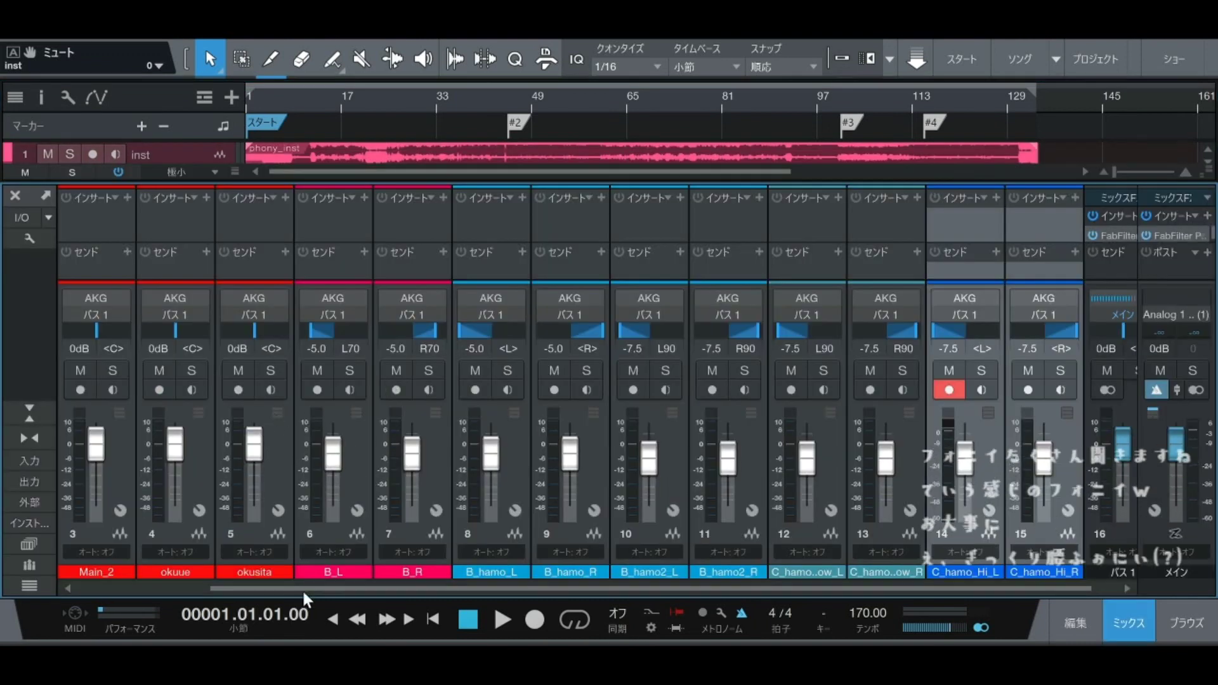
{"action": "left_click_drag", "start_coordinate": [302, 588], "coordinate": [47, 567]}
{"action": "left_click_drag", "start_coordinate": [97, 444], "coordinate": [98, 472]}
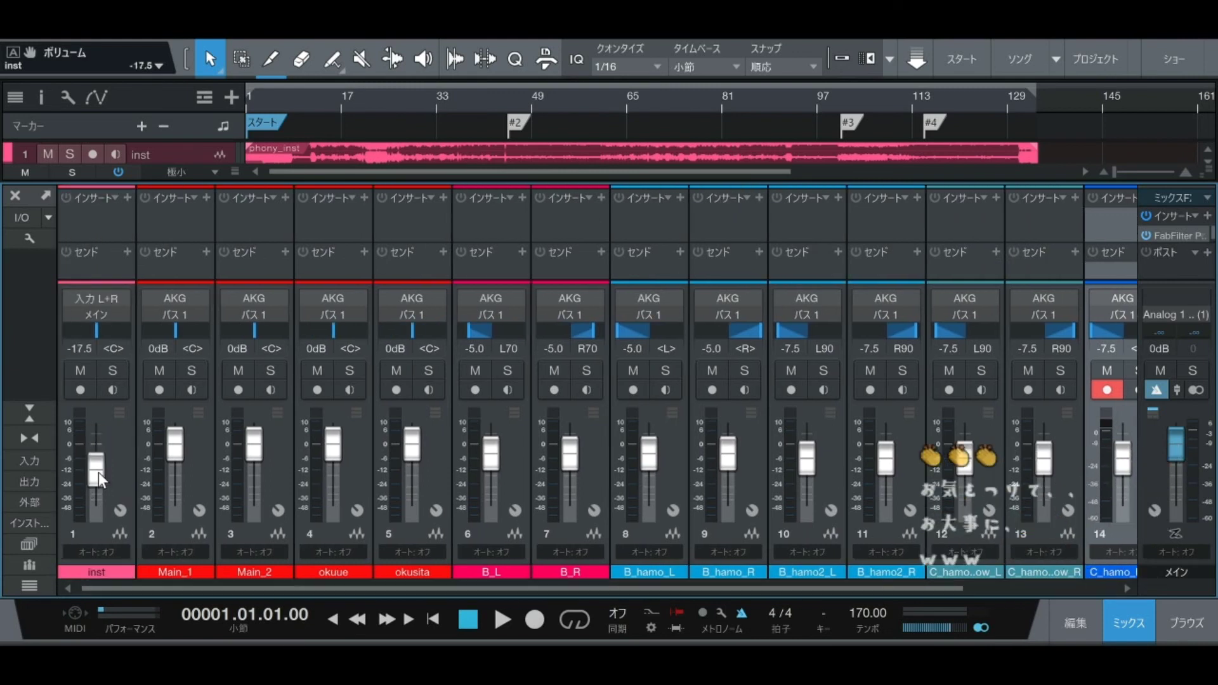
{"action": "scroll", "coordinate": [97, 465], "scroll_direction": "down", "scroll_amount": 4}
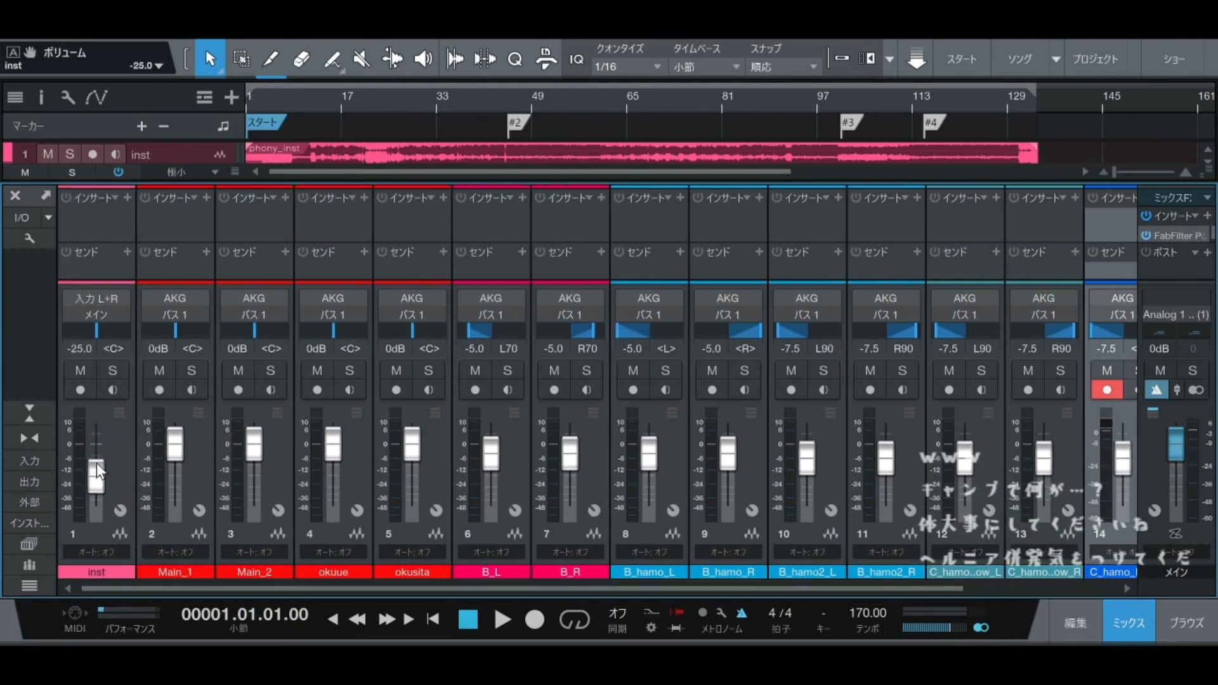
{"action": "key", "text": "F3"}
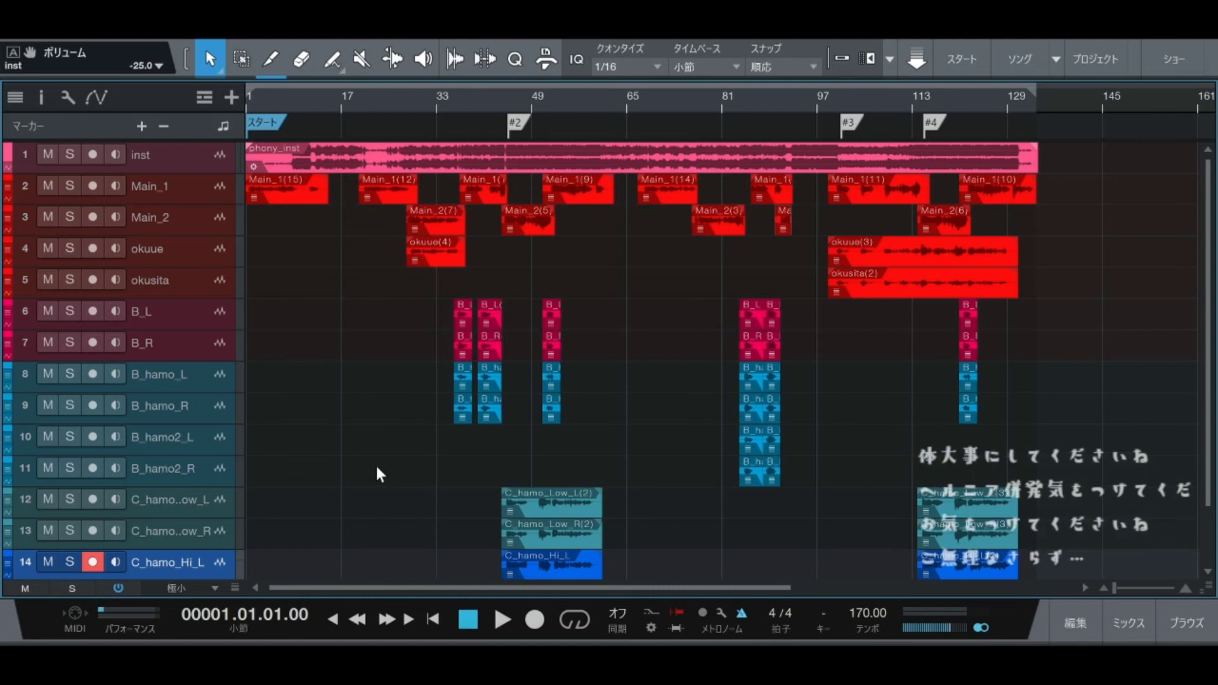
Step: Play the full song with all tracks from bar 1 to about bar 133 and stop playback
{"action": "key", "text": "space"}
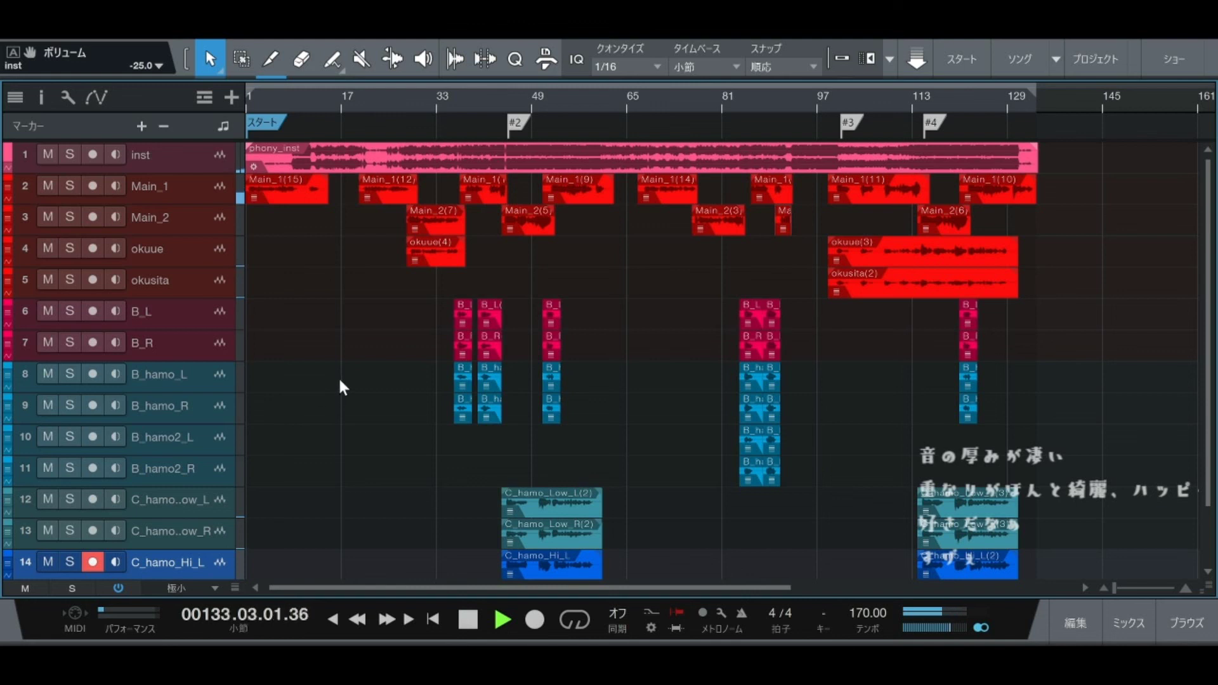
{"action": "key", "text": "space"}
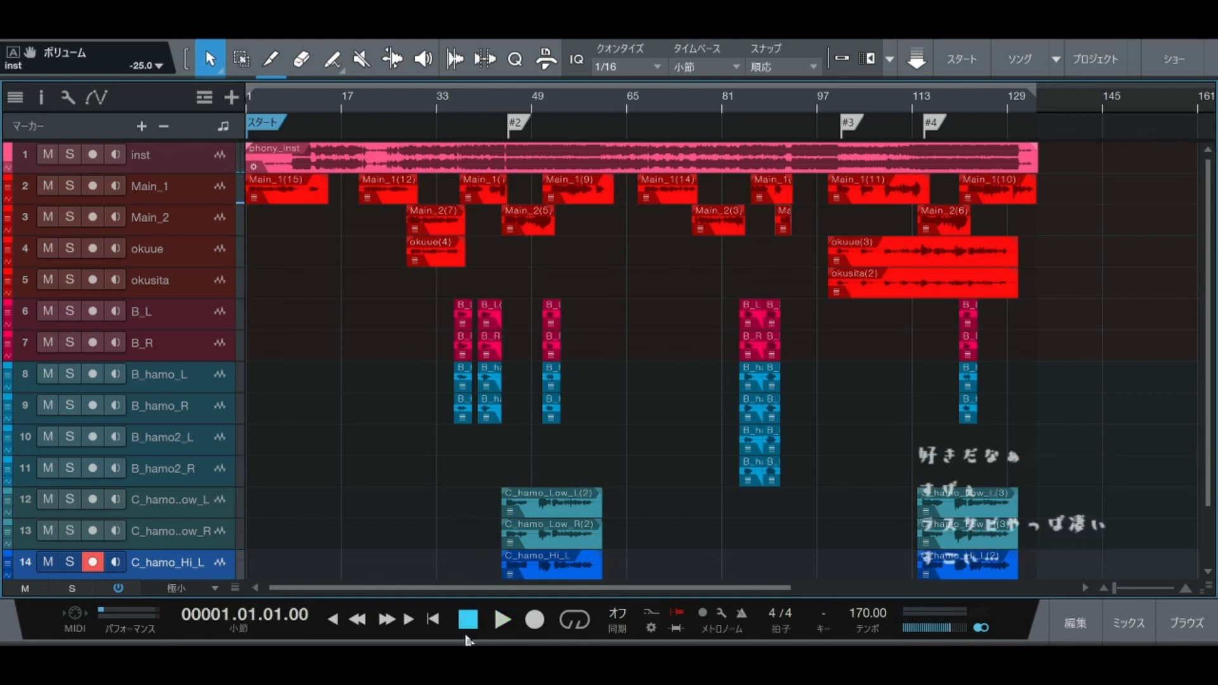